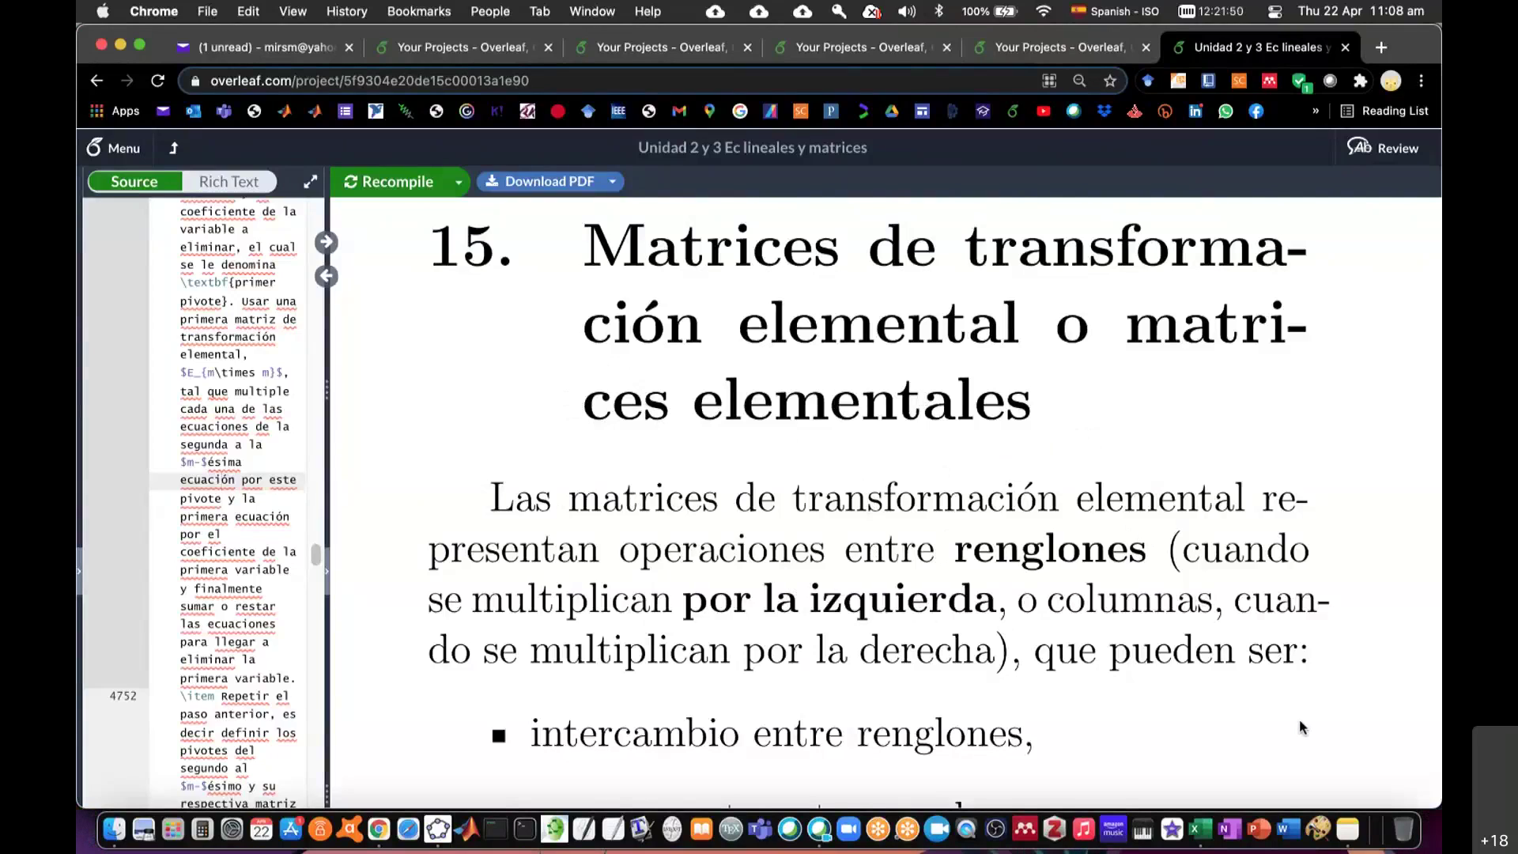
- Scroll the PDF down to show the intercambio, suma y resta and multiplicación bullets
scroll(1300, 726, "down", 1)
scroll(1301, 726, "up", 1)
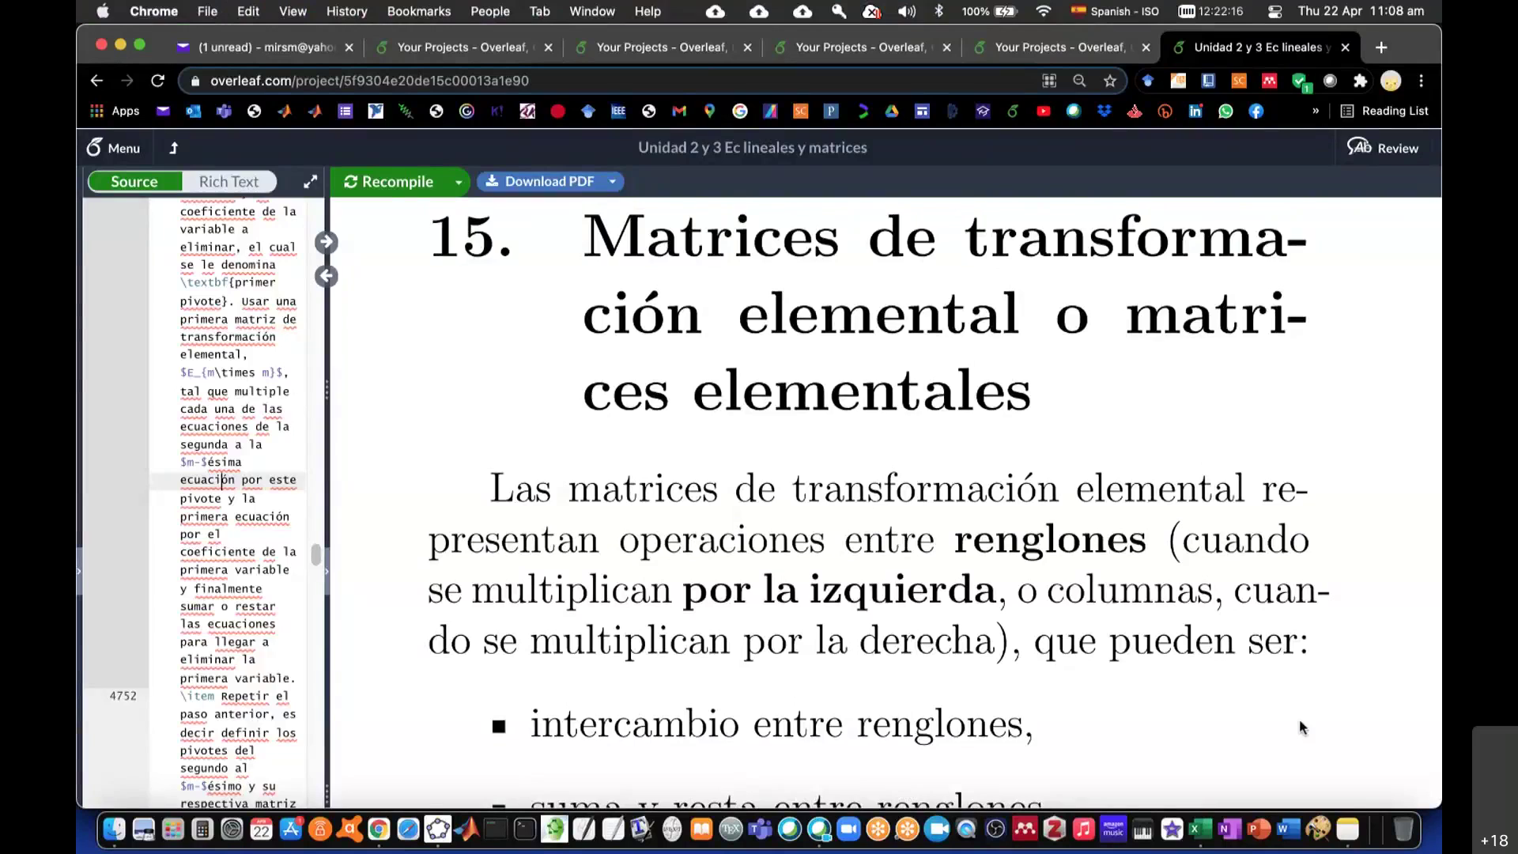
scroll(1300, 726, "down", 1)
scroll(1301, 726, "down", 1)
scroll(1300, 726, "down", 2)
scroll(1301, 725, "down", 1)
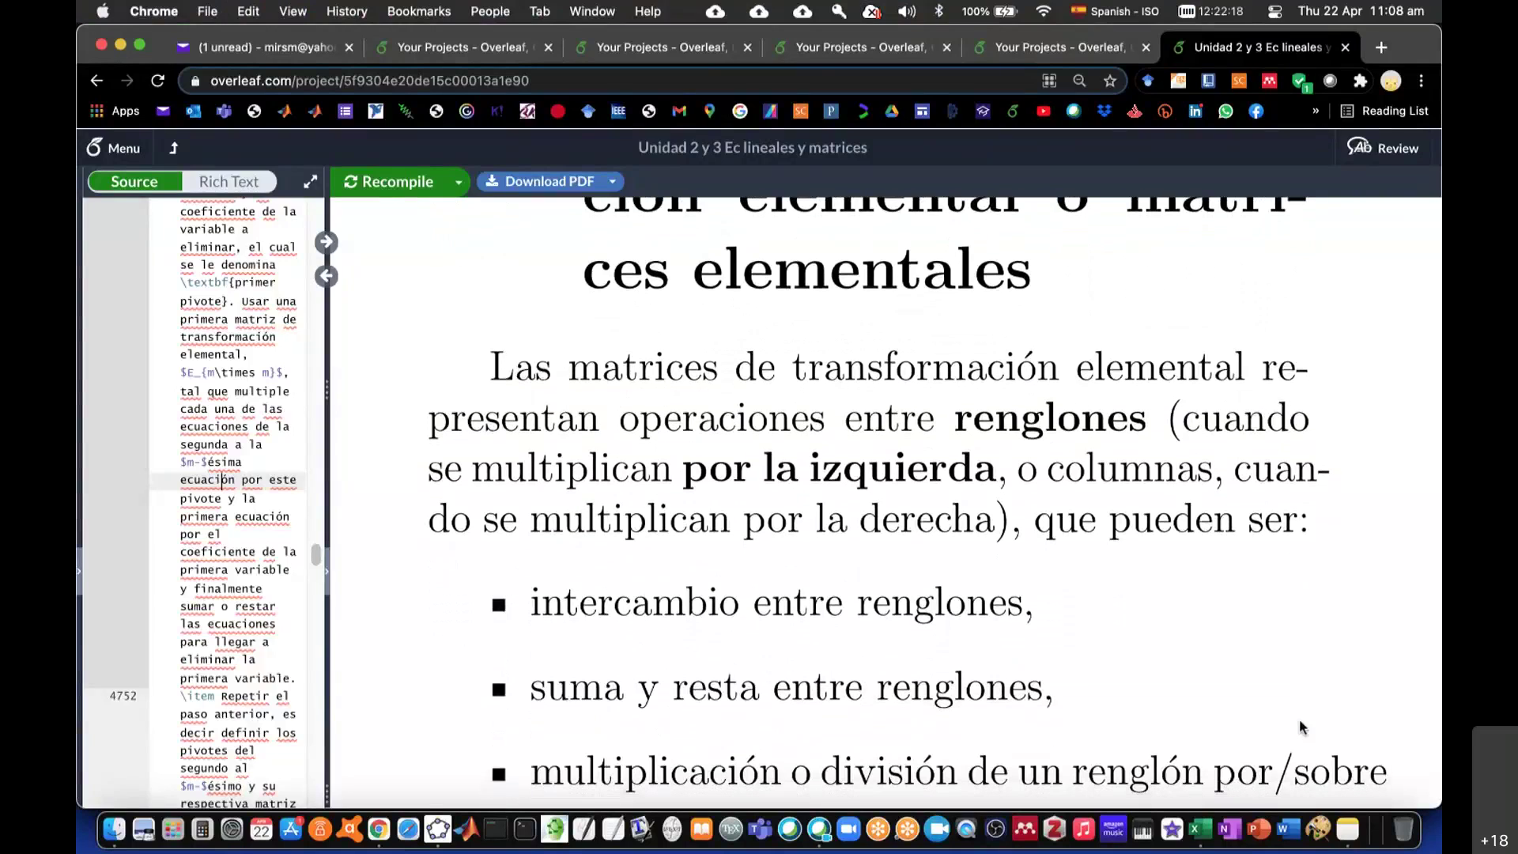
scroll(1301, 725, "down", 1)
scroll(1300, 726, "down", 1)
scroll(1301, 726, "down", 1)
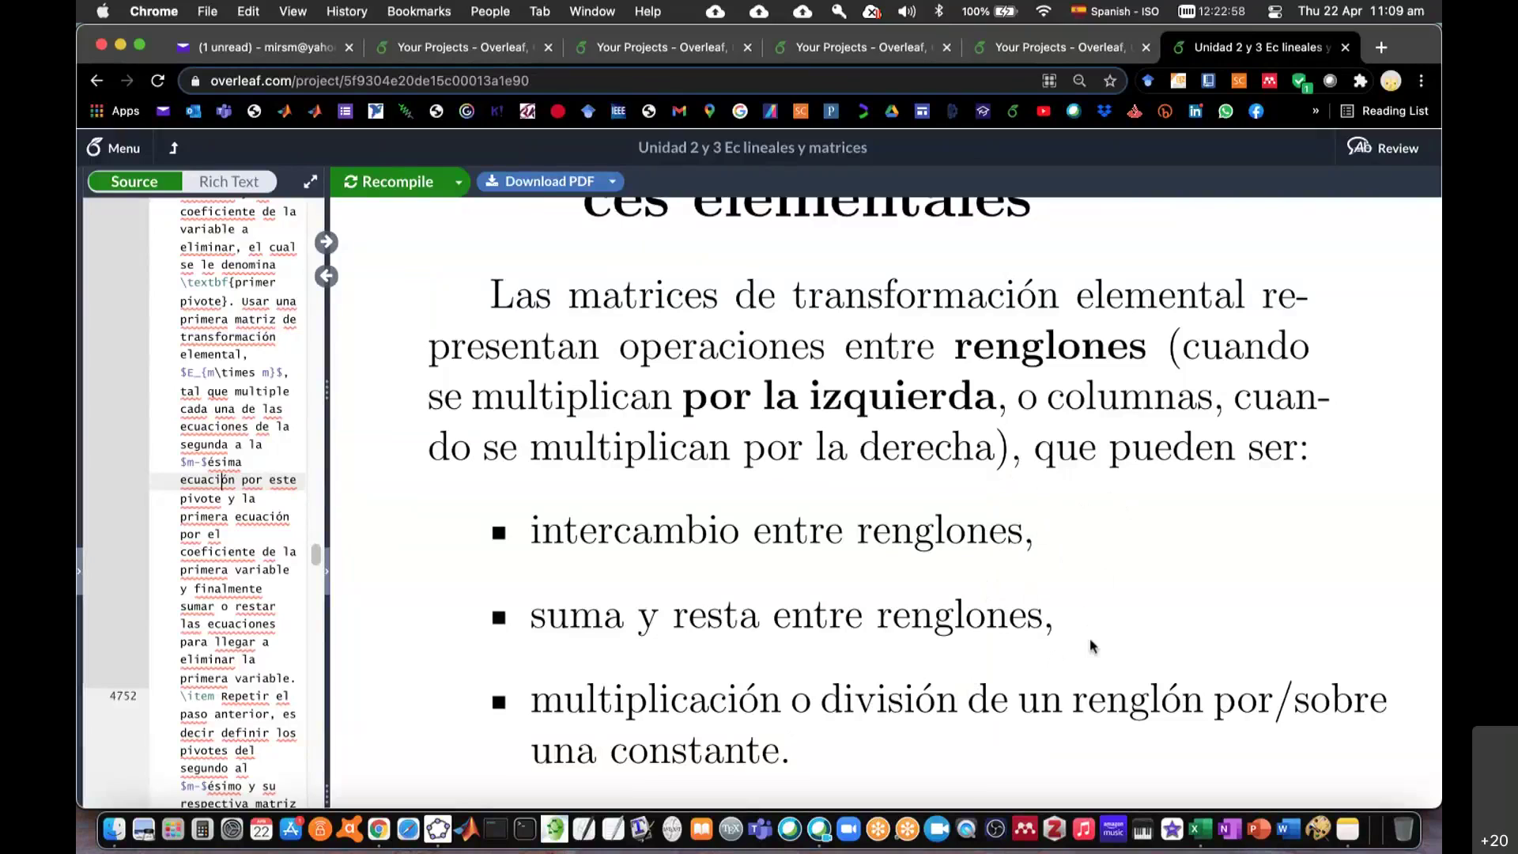
- Scroll the PDF past identity matrix (186) to the E2×2 row-swap matrix (187)
scroll(1090, 646, "down", 2)
scroll(1090, 645, "down", 4)
scroll(1090, 646, "down", 2)
scroll(1090, 646, "down", 3)
scroll(1090, 646, "down", 3)
scroll(1091, 646, "down", 1)
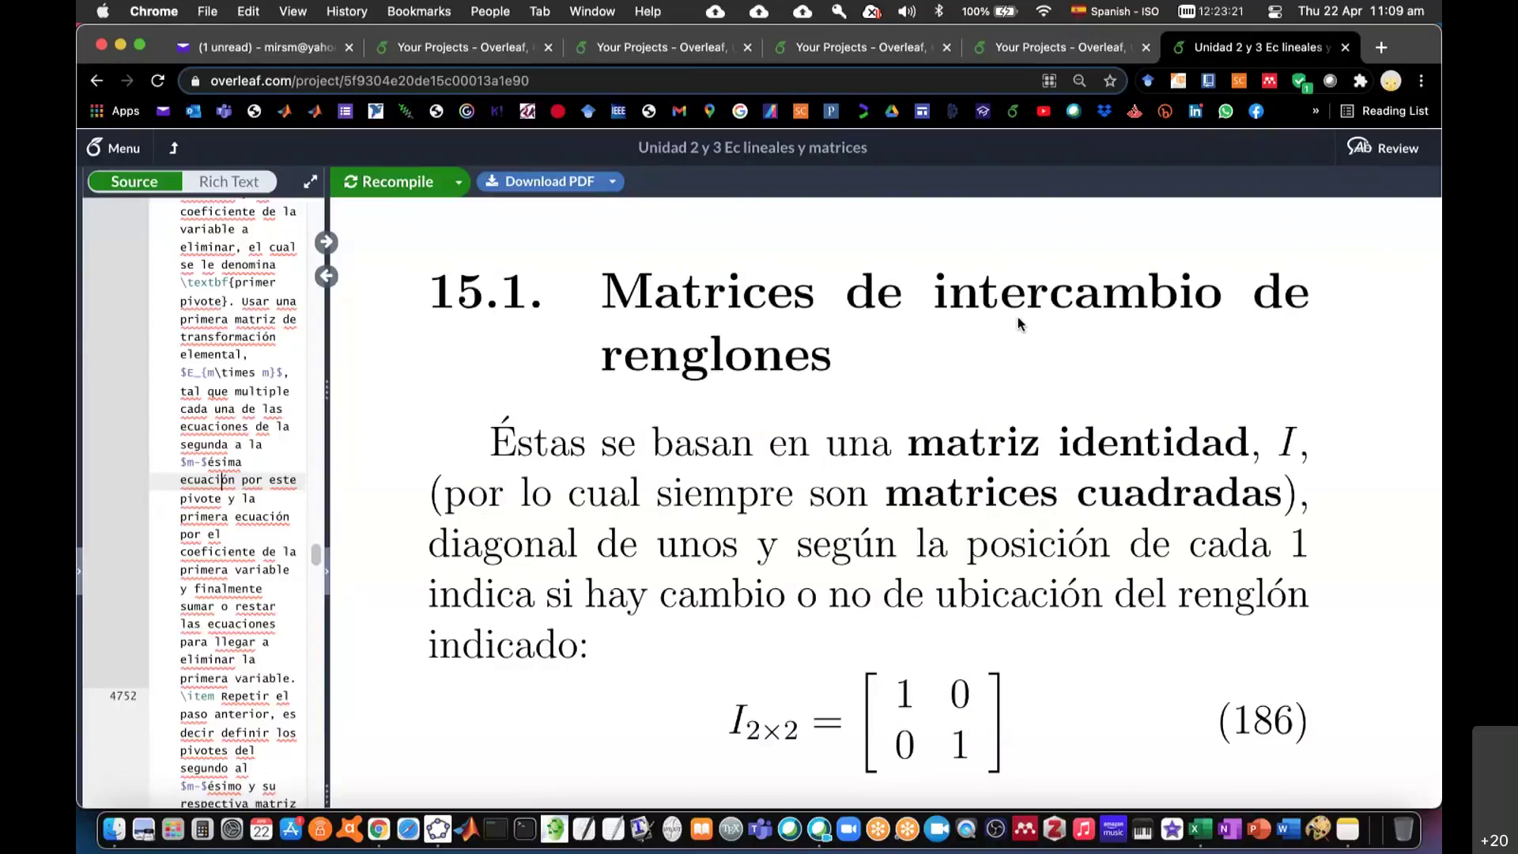
scroll(1150, 707, "down", 1)
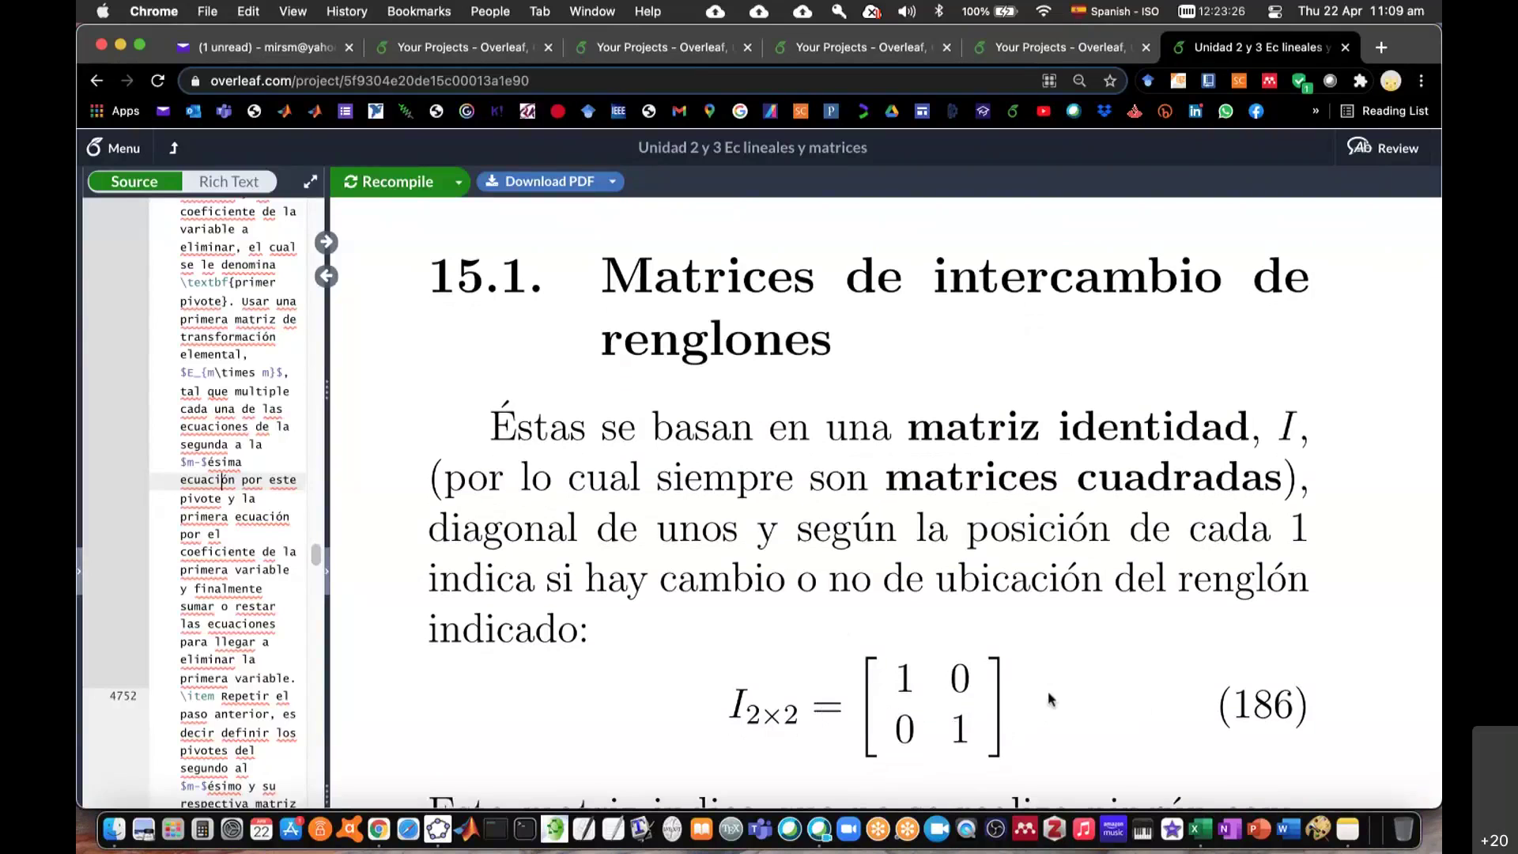
scroll(1052, 700, "down", 5)
scroll(1050, 696, "down", 3)
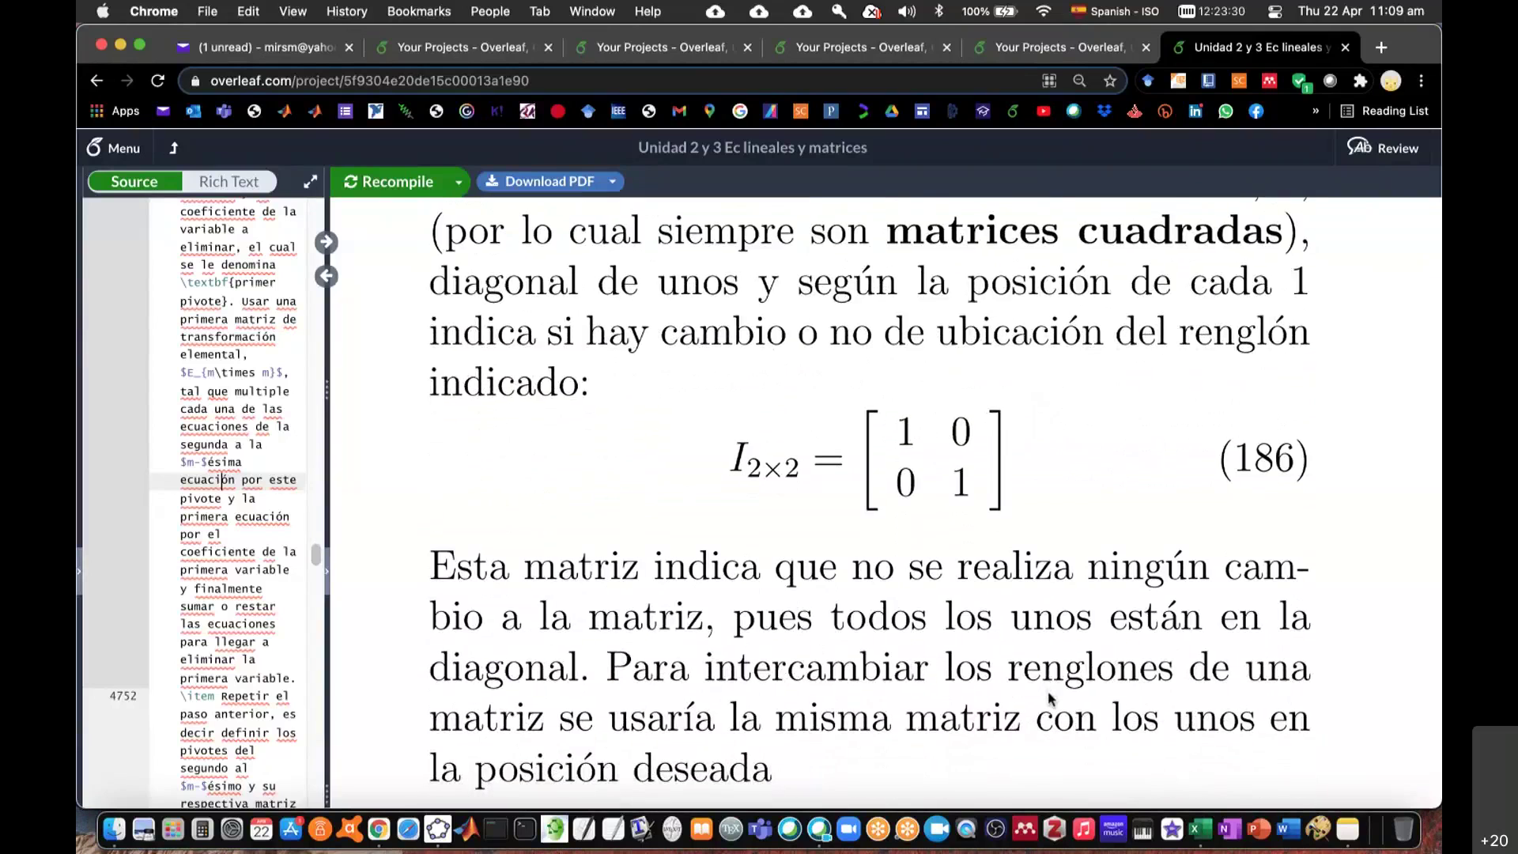
scroll(1050, 699, "down", 3)
scroll(1050, 699, "down", 2)
scroll(1050, 699, "down", 2)
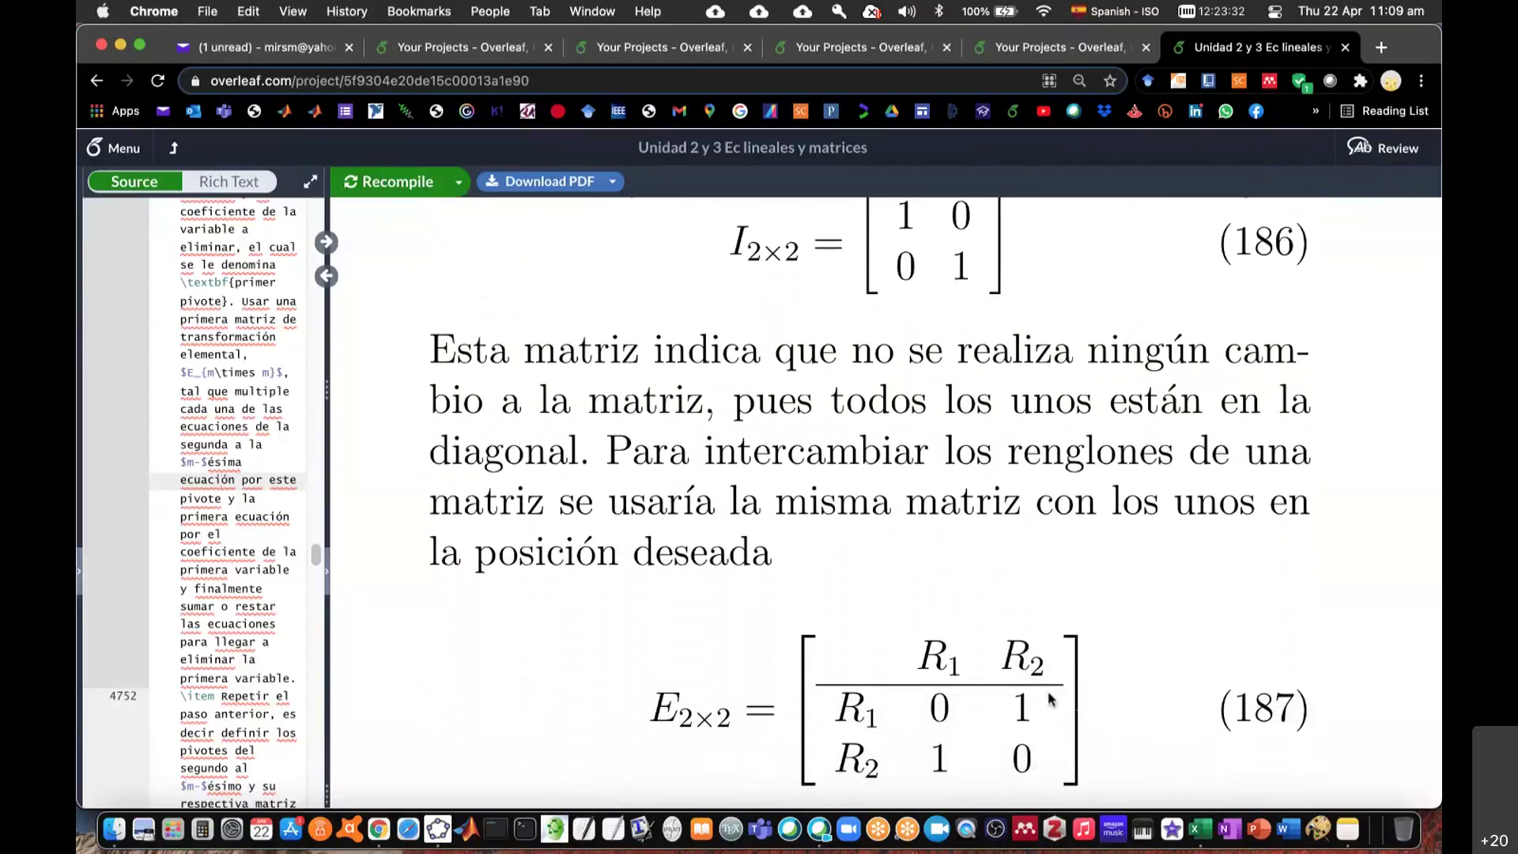
scroll(1050, 699, "up", 1)
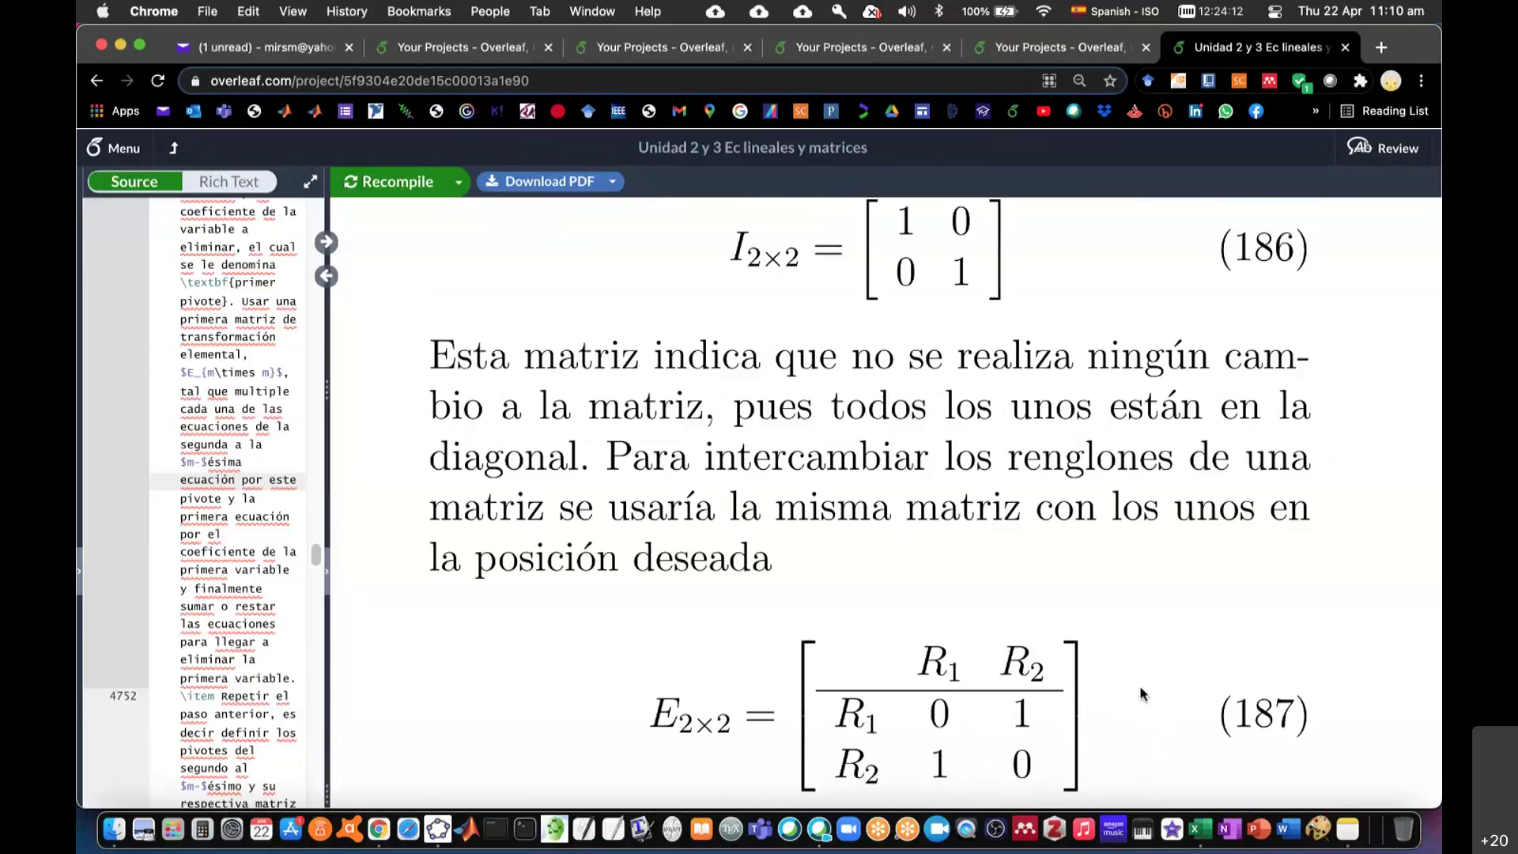
- Add a new sheet to the Excel workbook and name it 'elemen 3'
left_click(1202, 830)
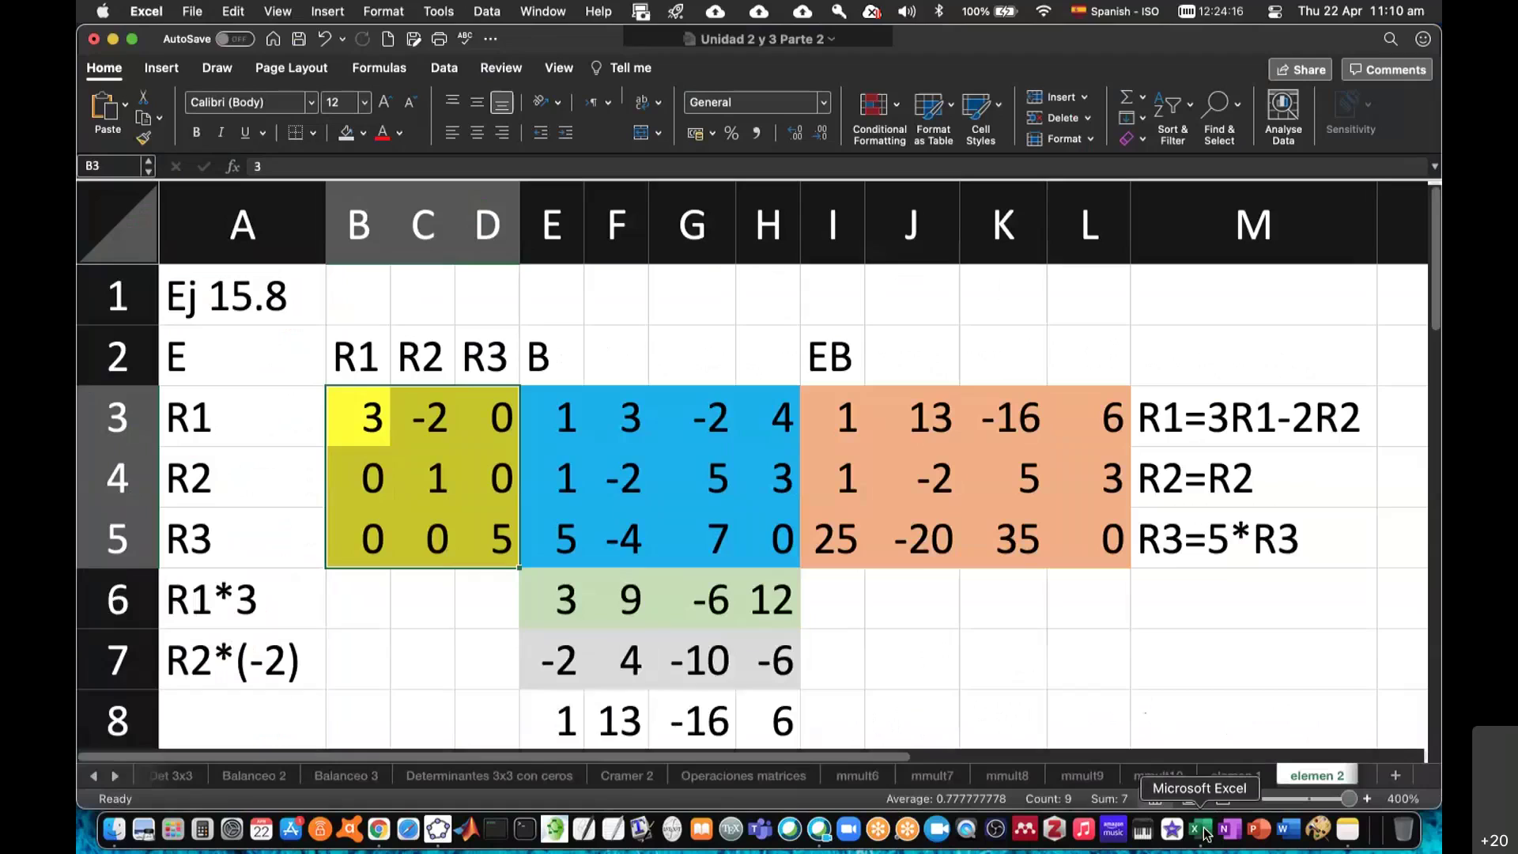
left_click(1391, 776)
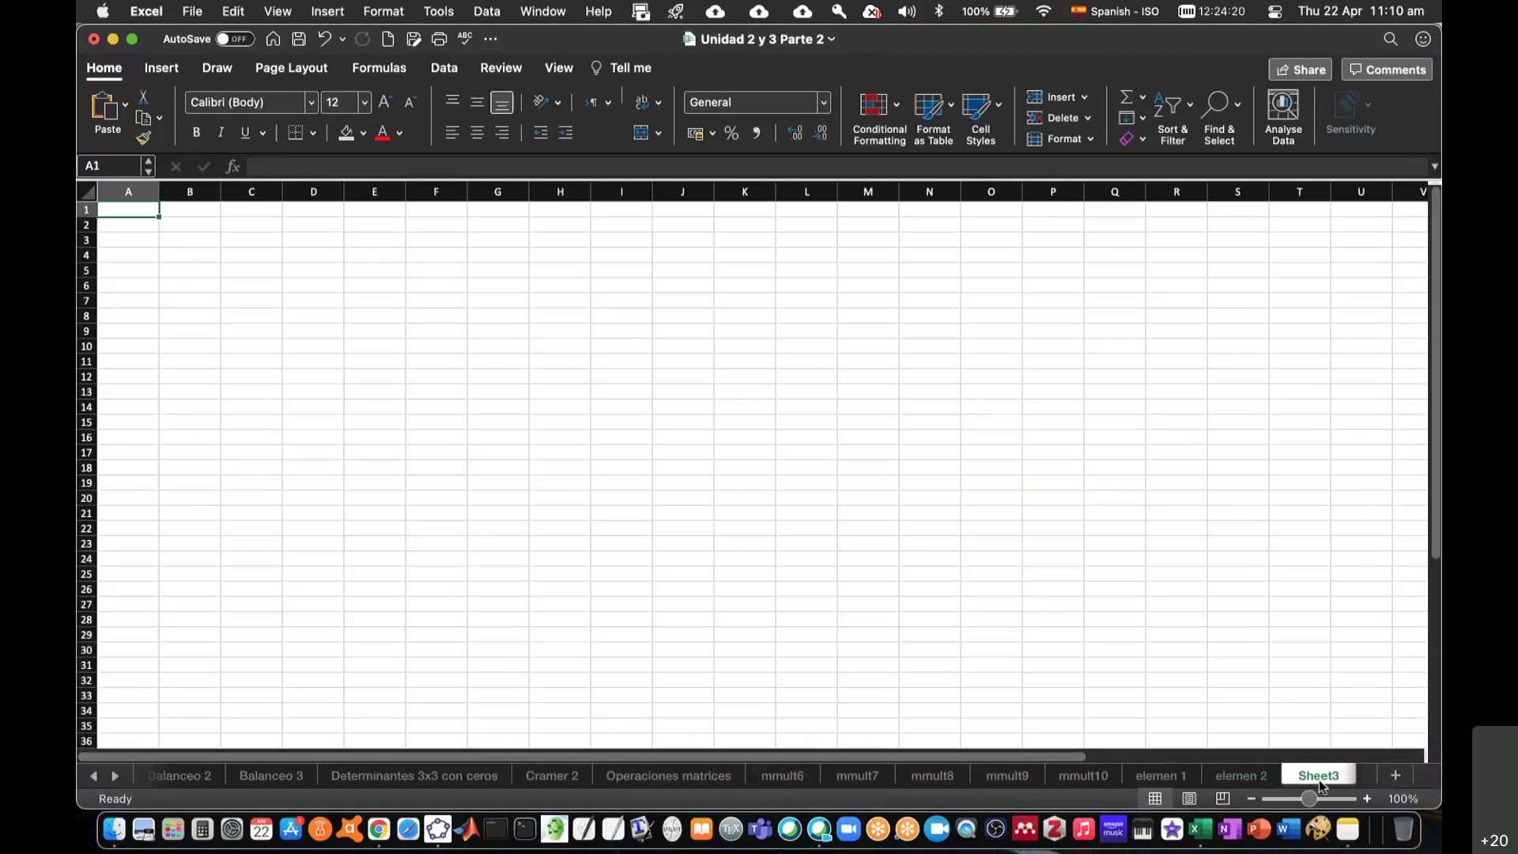
double_click(1319, 776)
type("ejem")
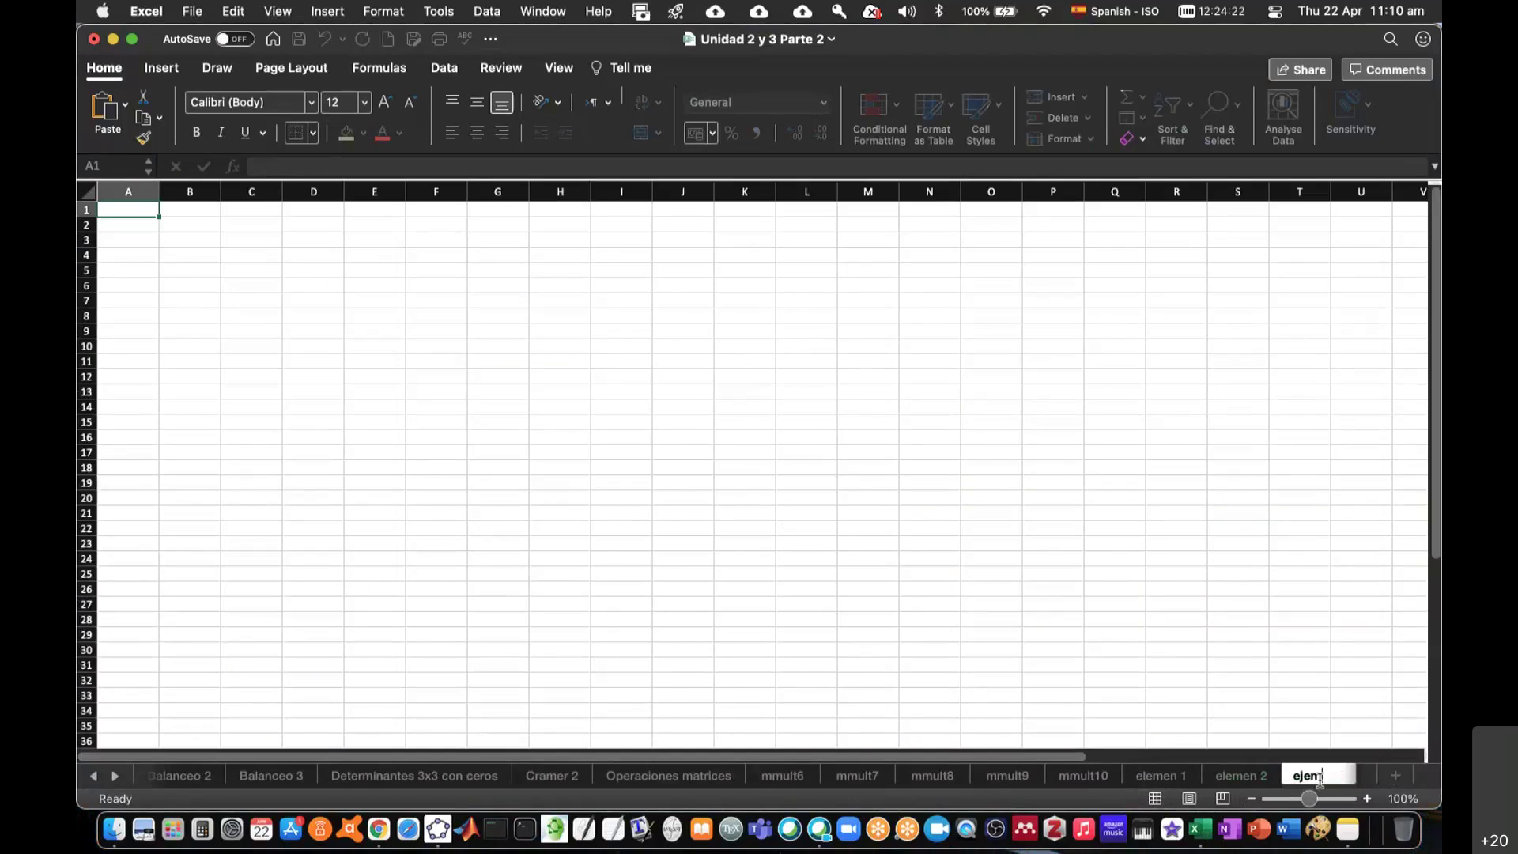
type("lem")
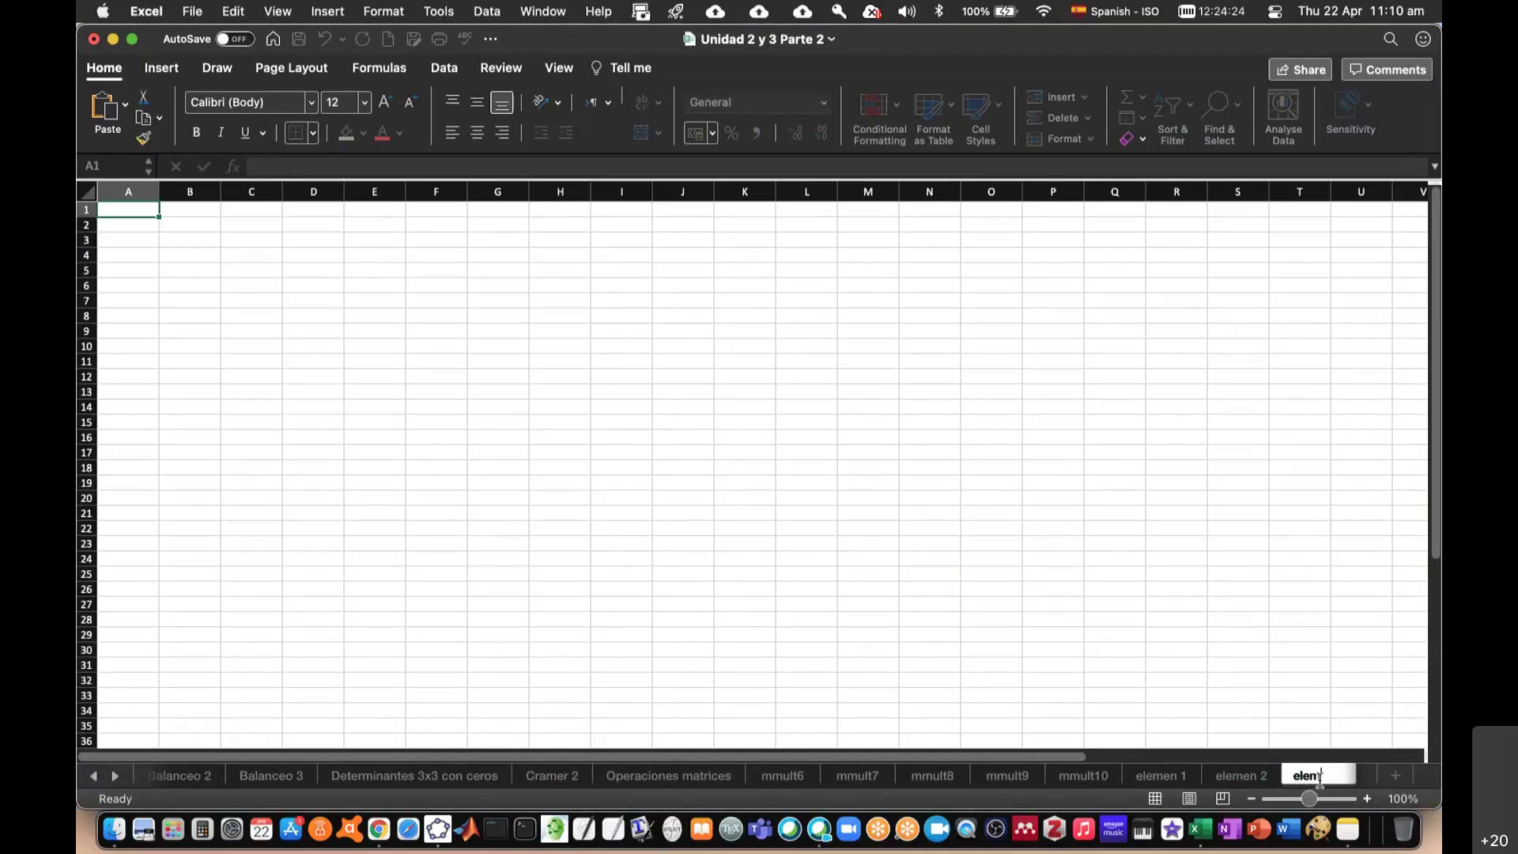
type("en 3")
key("Return")
- Select columns B onward and narrow them, leaving column A wide
scroll(550, 461, "up", 5)
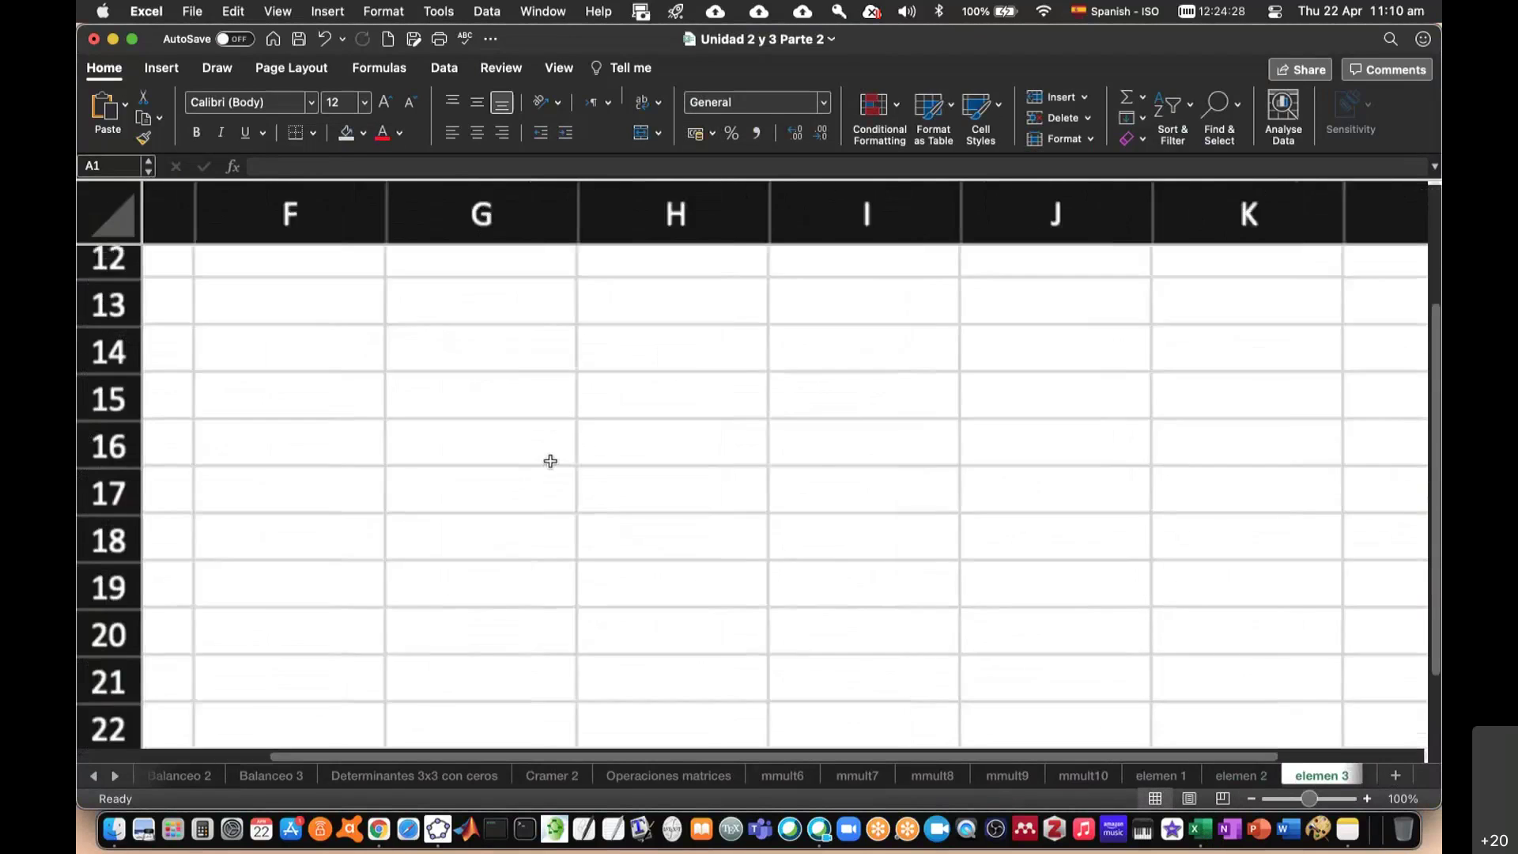
scroll(550, 461, "up", 5)
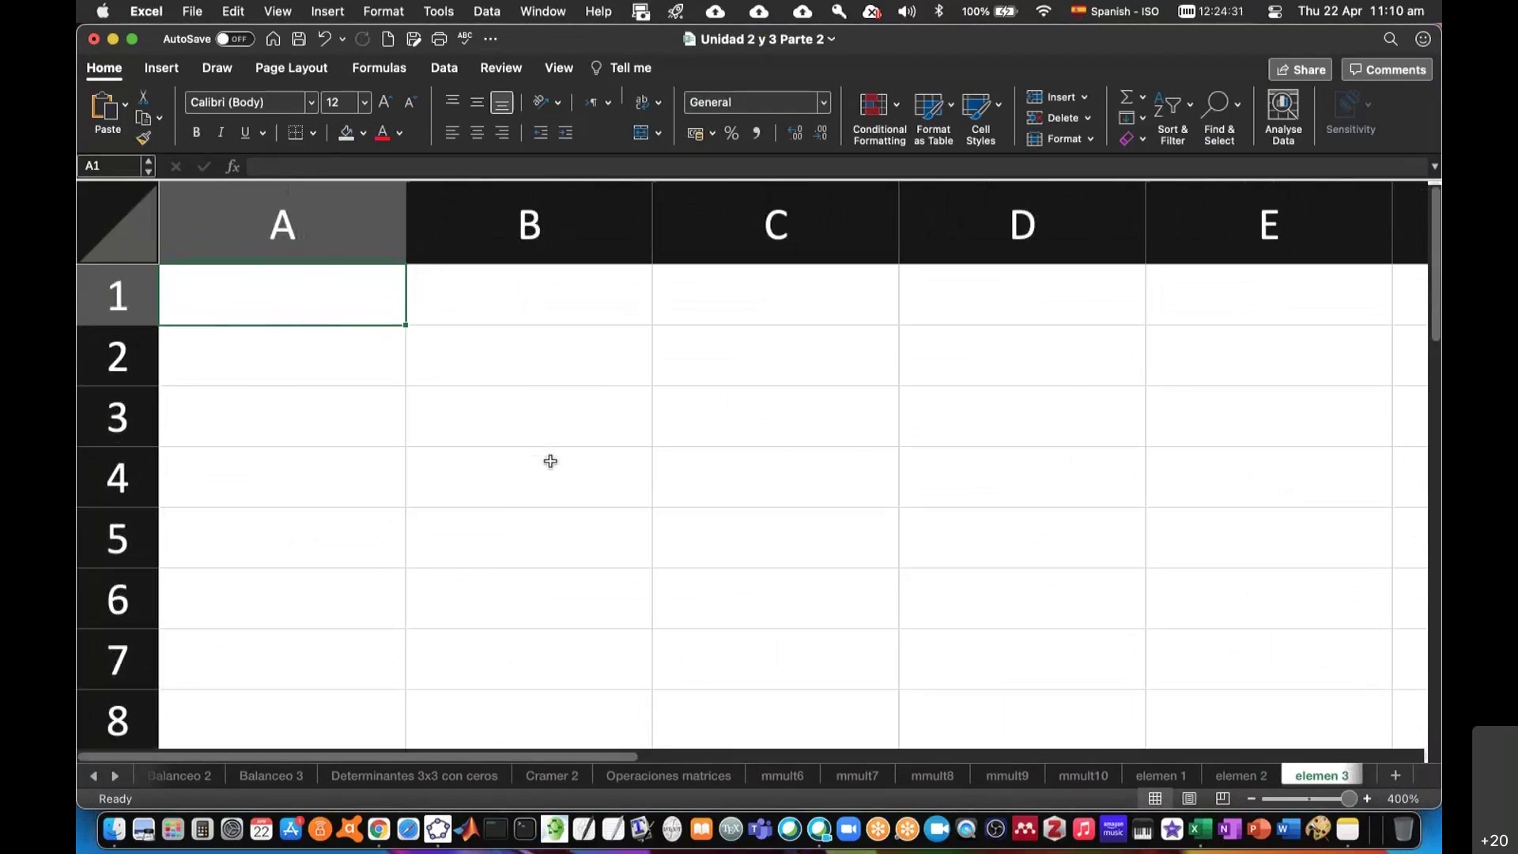
key("super+Tab")
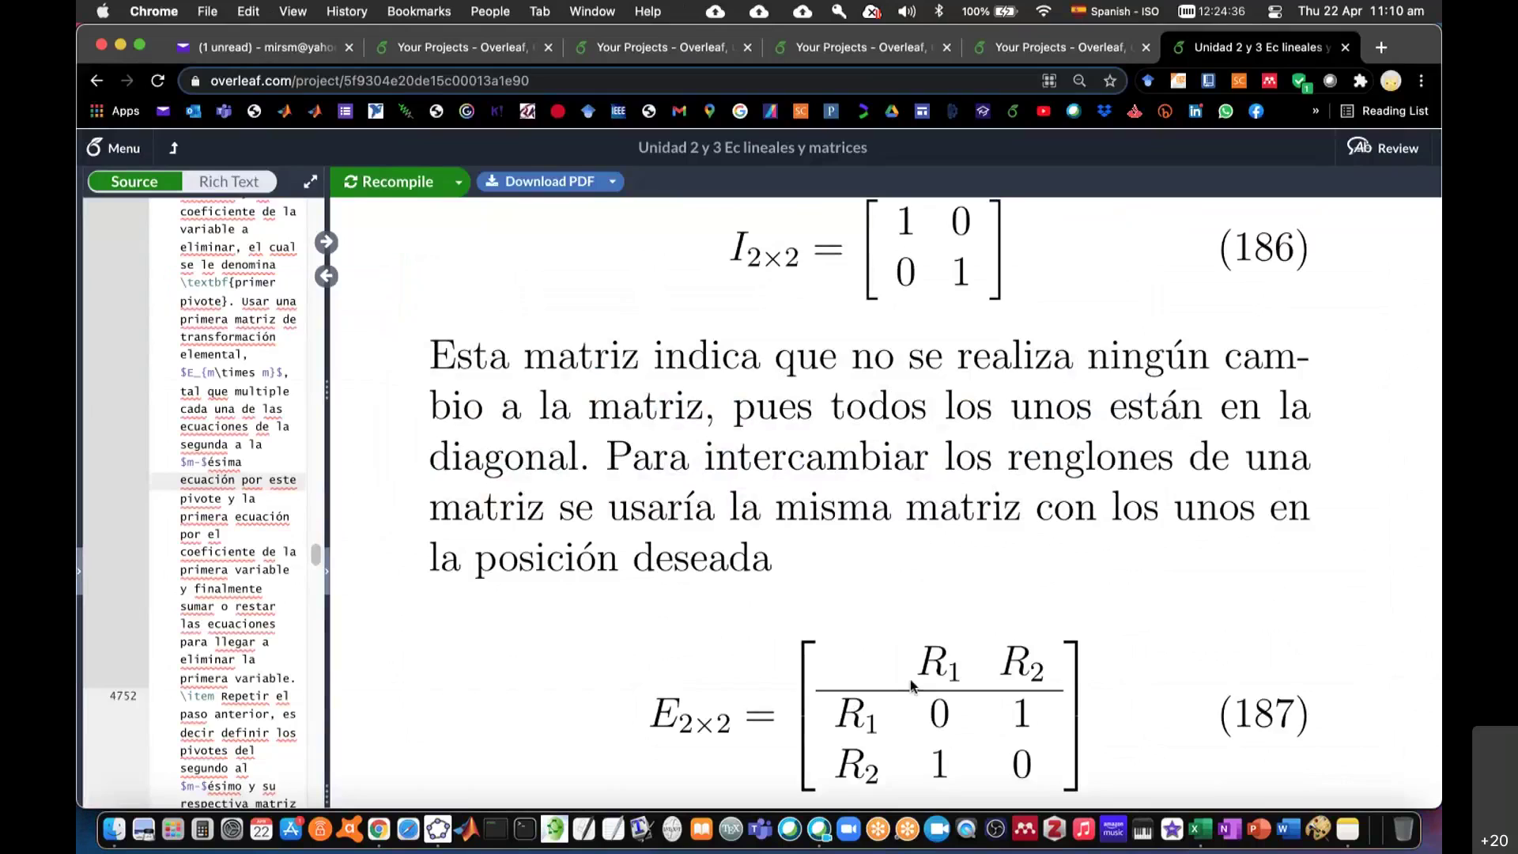
key("super+Tab")
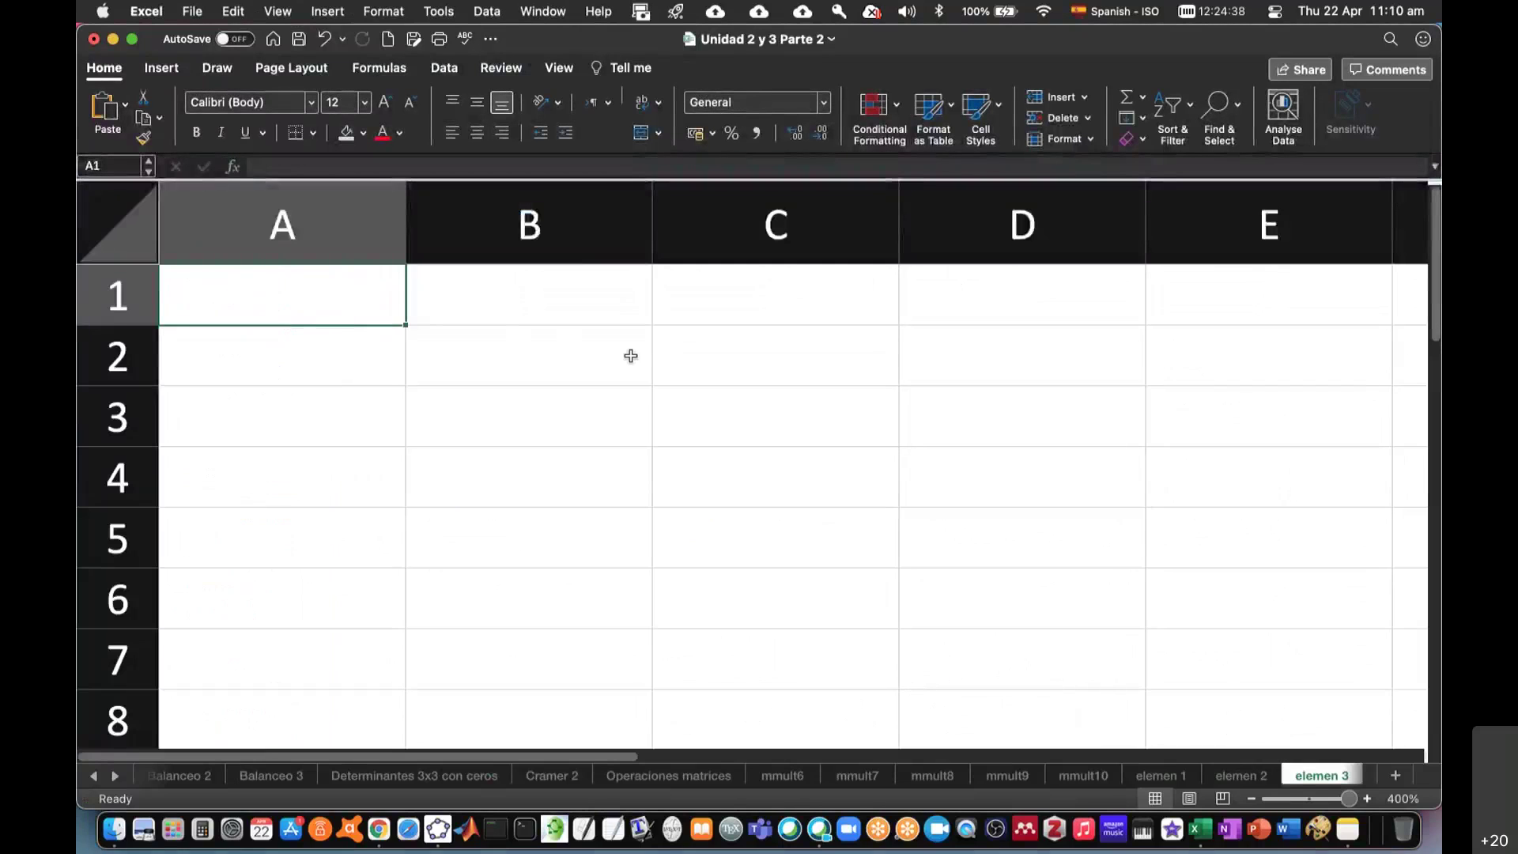
mouse_move(498, 224)
left_mouse_down()
mouse_move(1143, 211)
mouse_move(959, 221)
left_mouse_up()
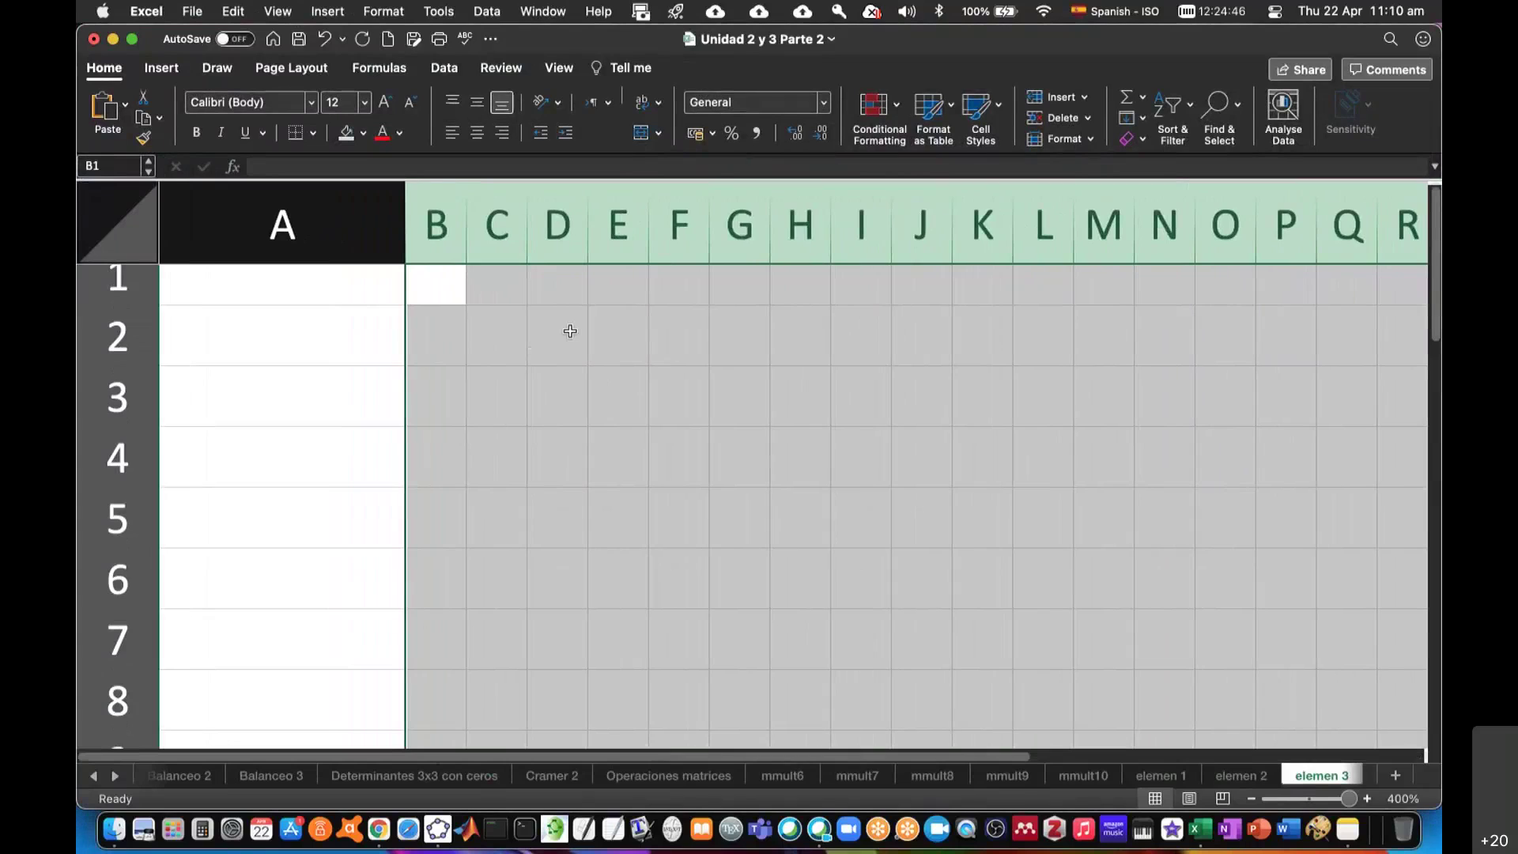
- Label D1 as A and enter 4, 7, -2, 0, 5 across D2:H2
left_click(568, 292)
type("A")
key("Return")
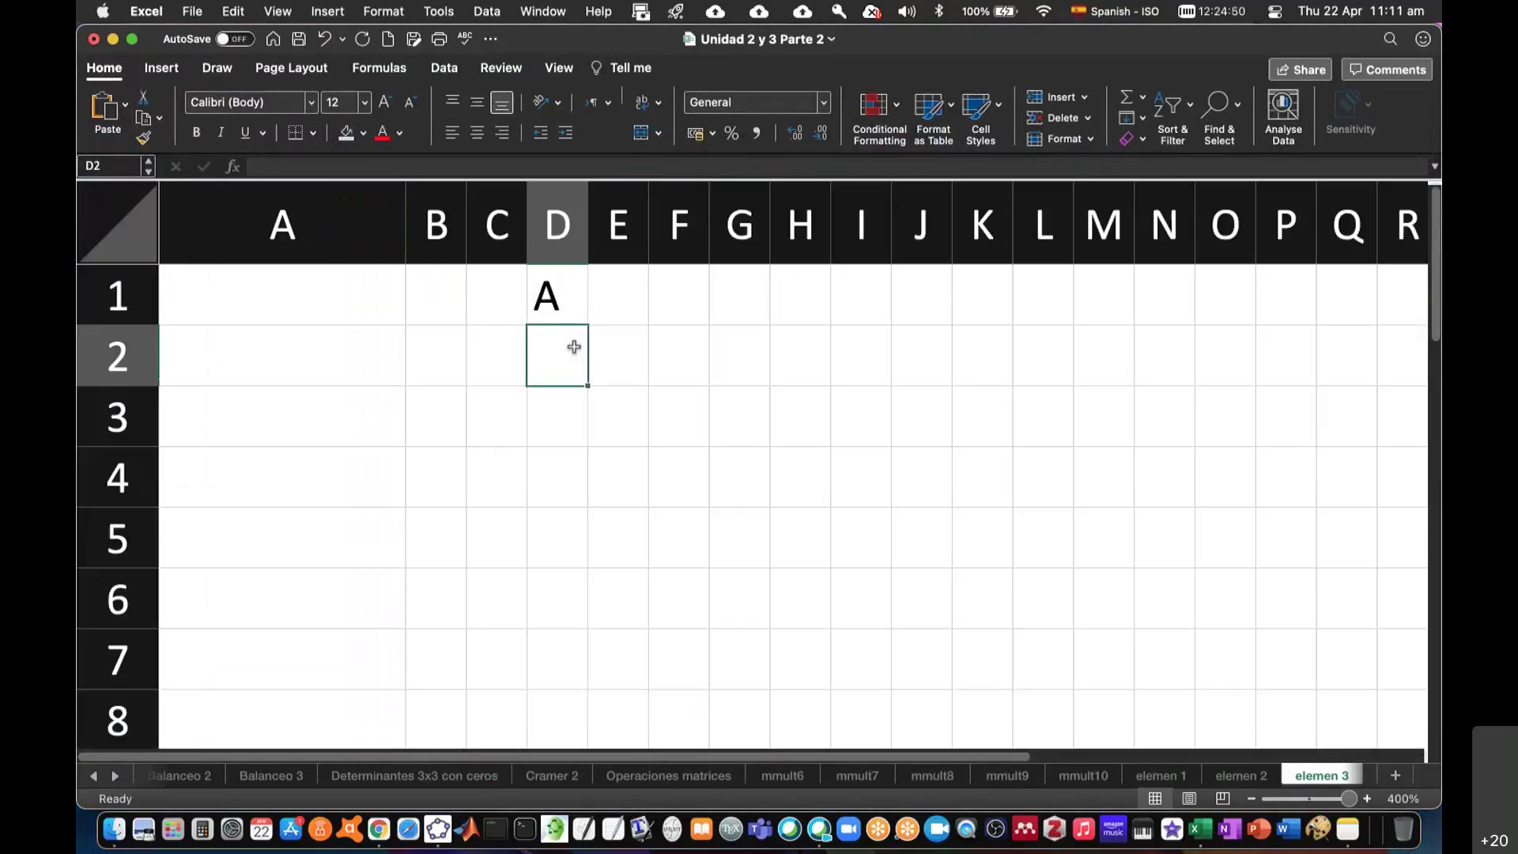
type("4")
key("Tab")
type("7")
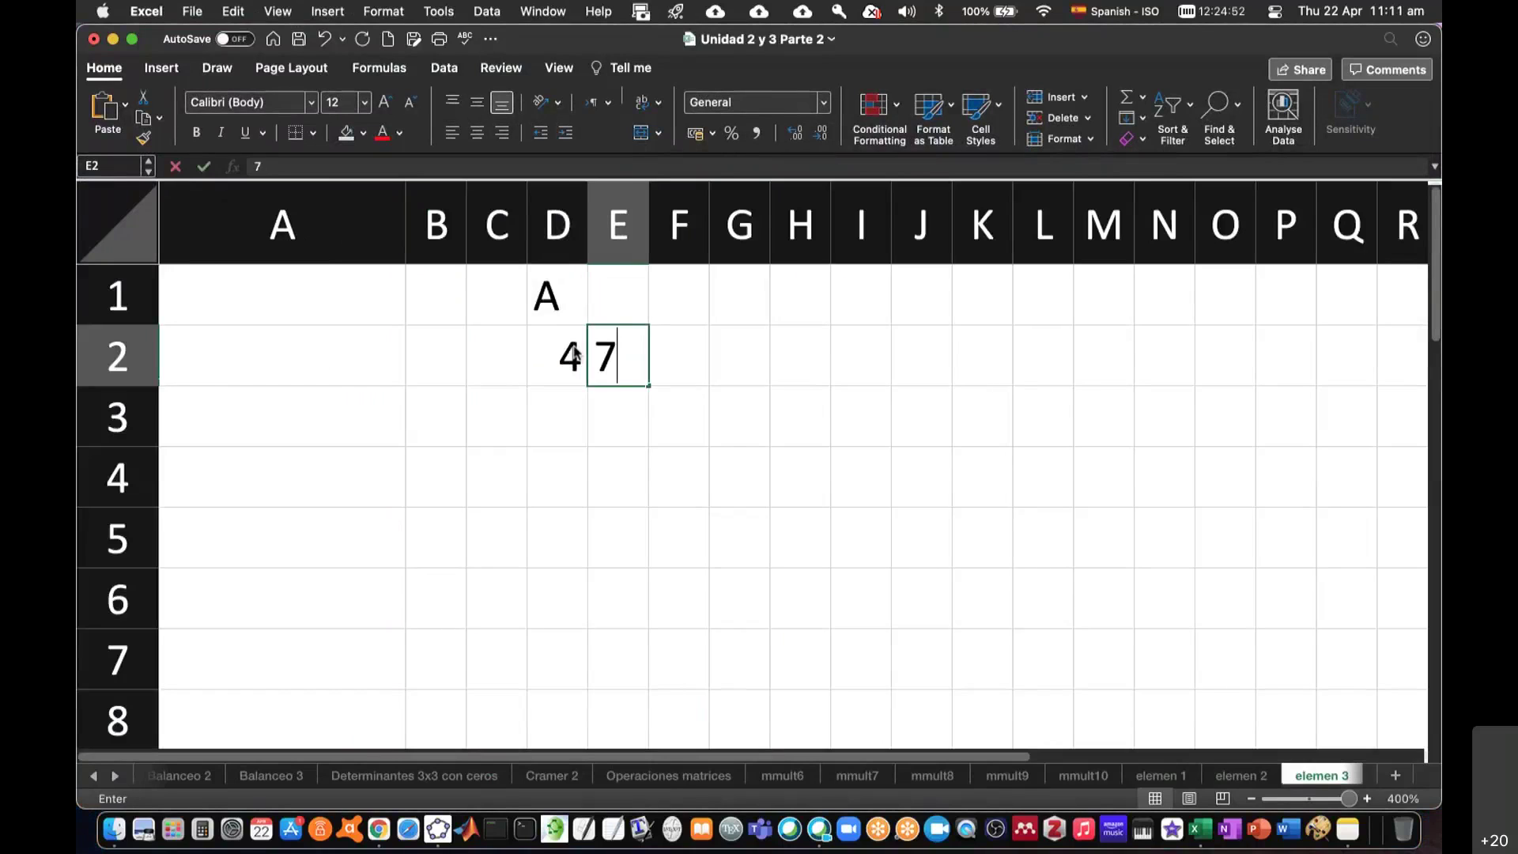
key("Tab")
type("-2")
key("Tab")
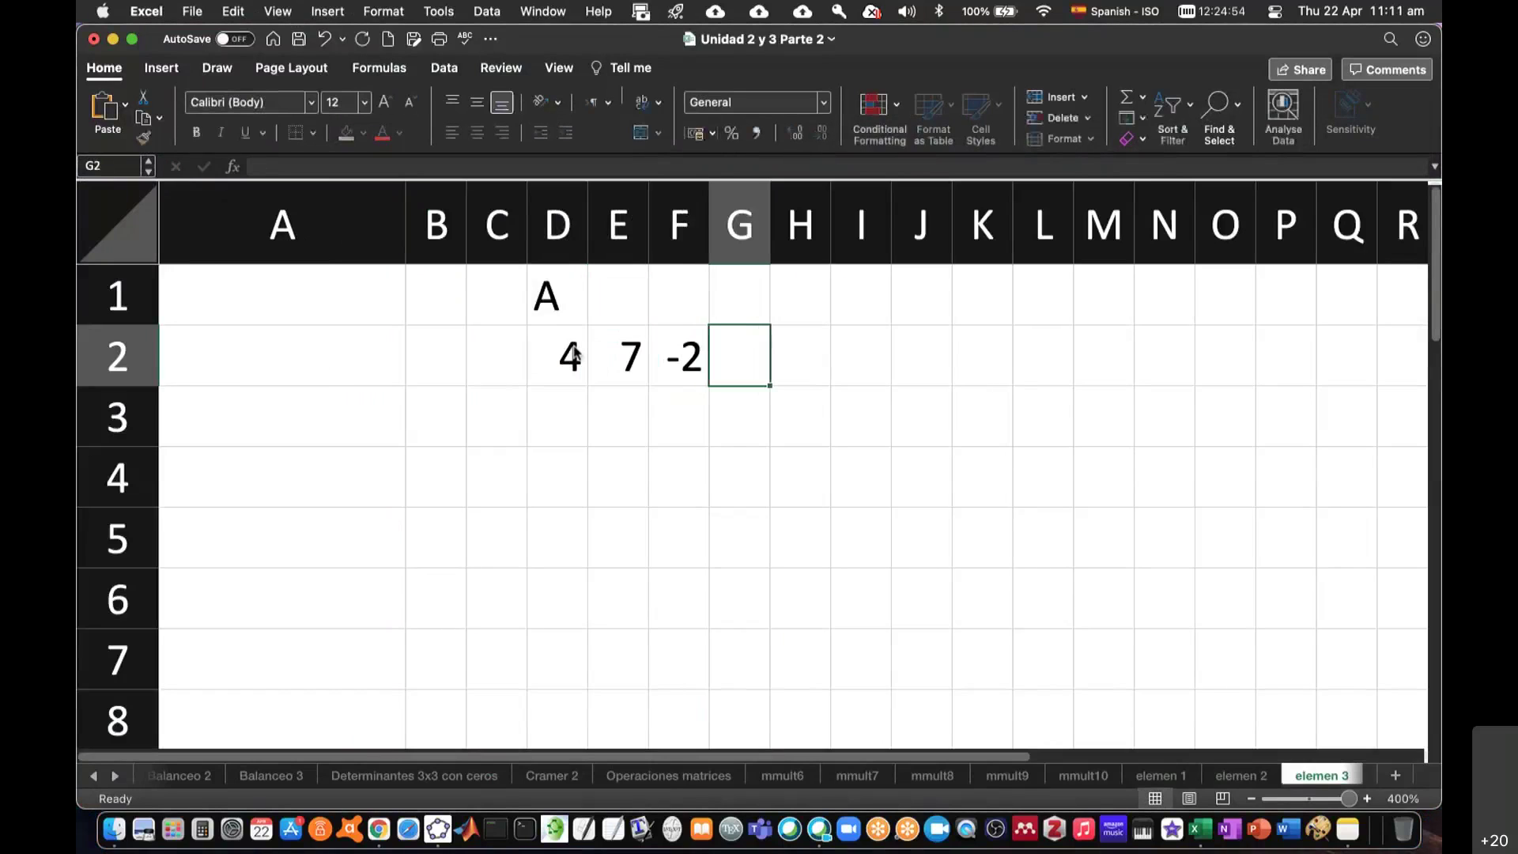
type("0")
key("Tab")
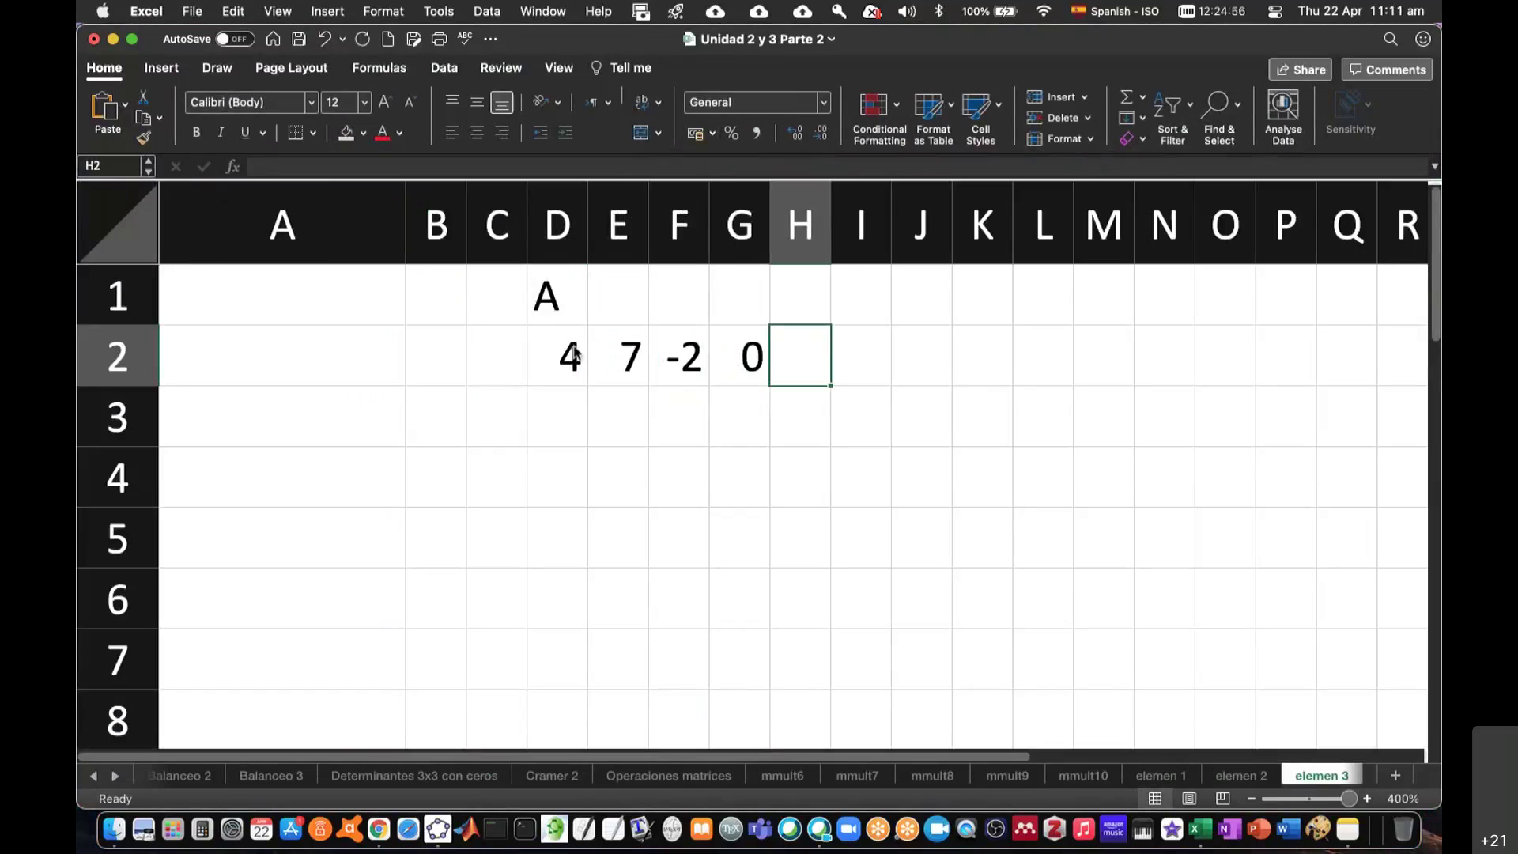
type("5")
key("Return")
- Enter -1, 2, -8, 3, 2 across D3:H3 and select matrix A's cells
key("Left")
key("Left")
key("Left")
key("Left")
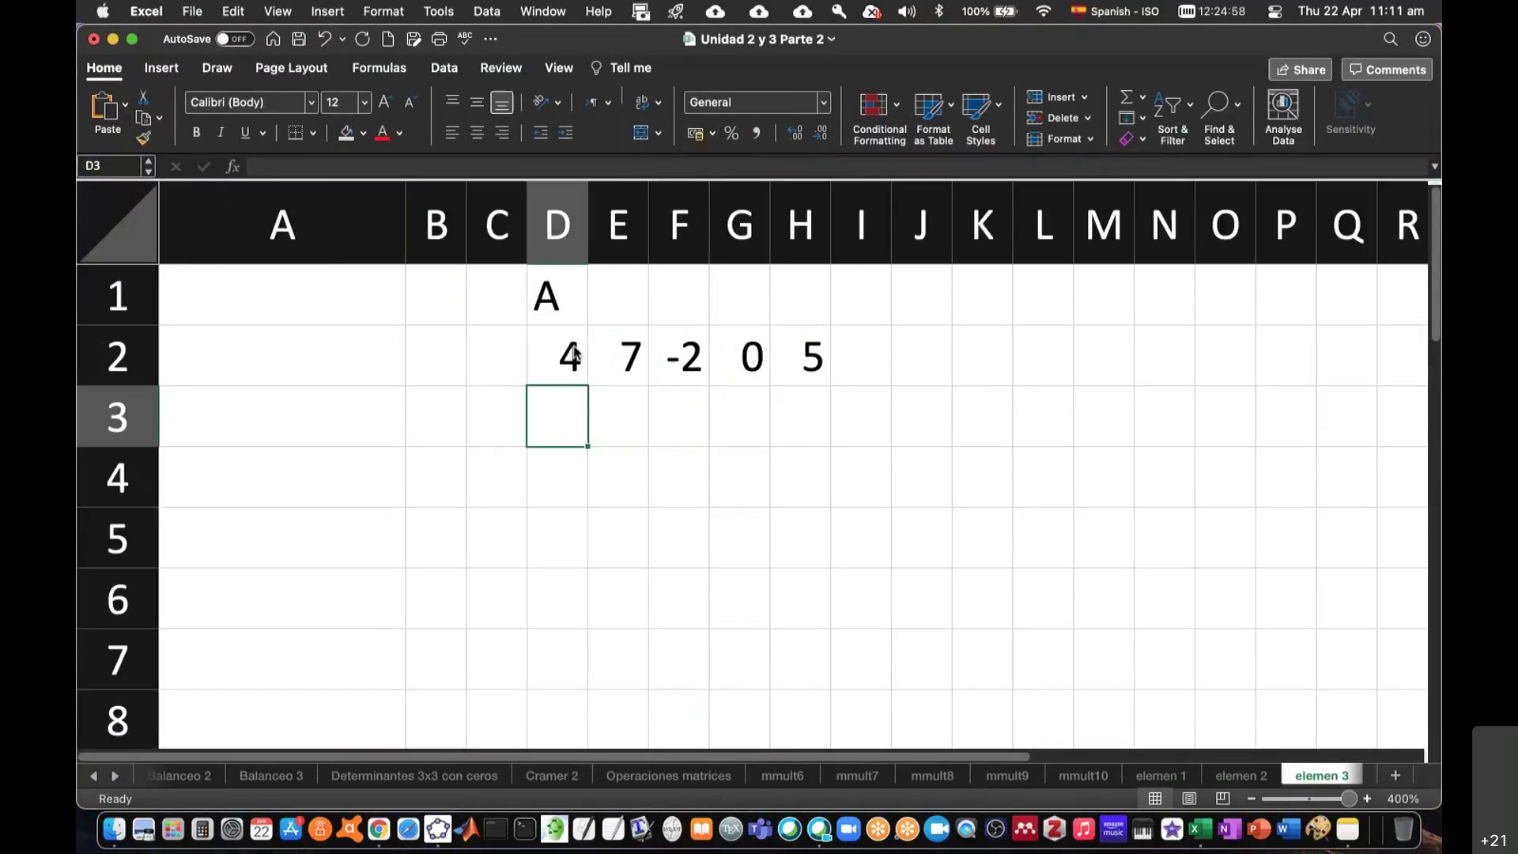
type("-1")
key("Tab")
type("7")
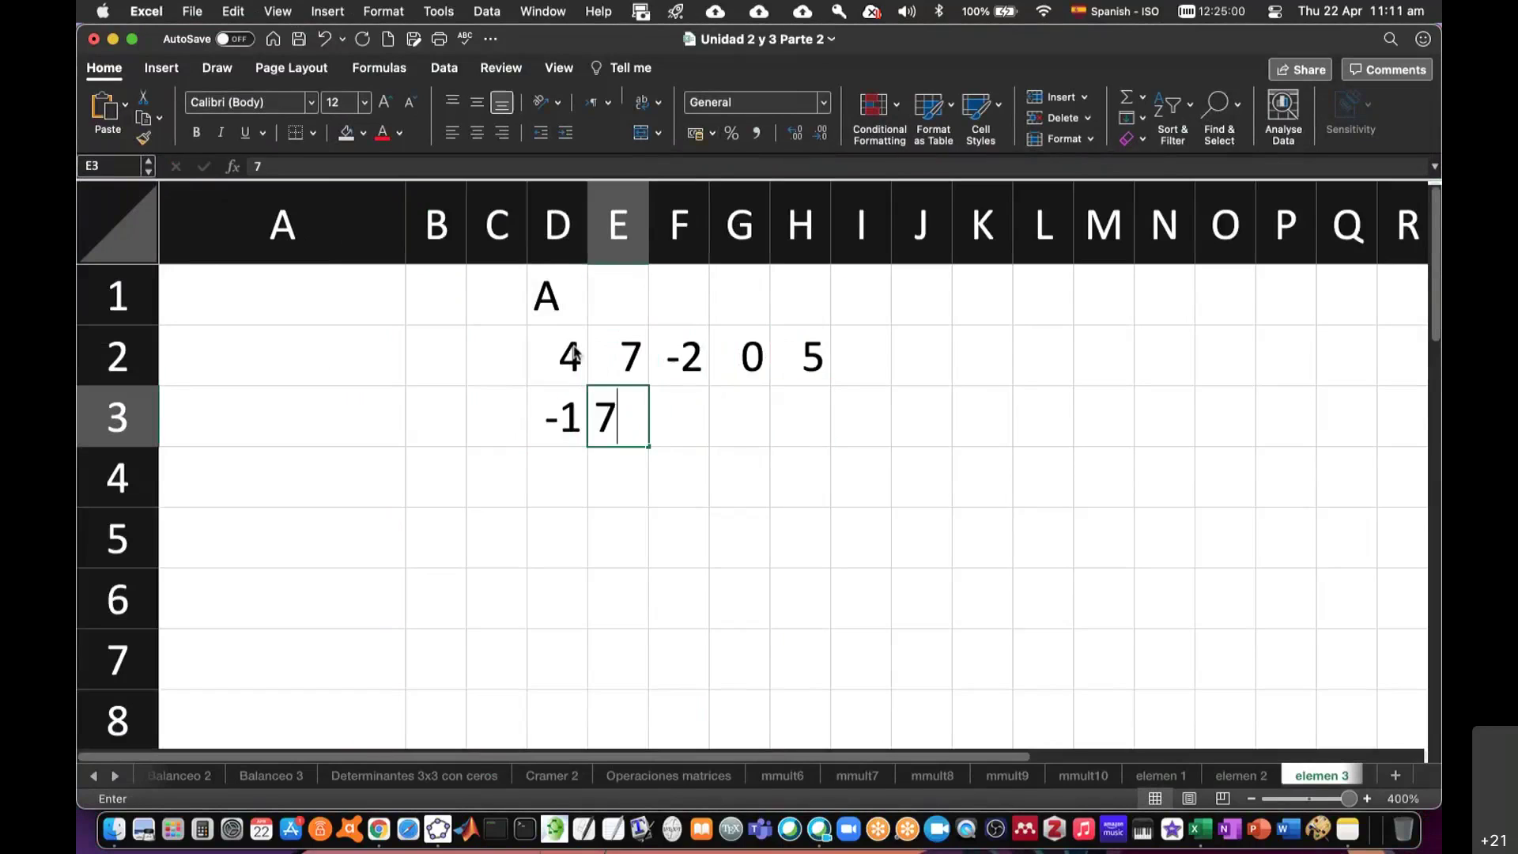
key("BackSpace")
type("2")
key("Tab")
type("-8")
key("Tab")
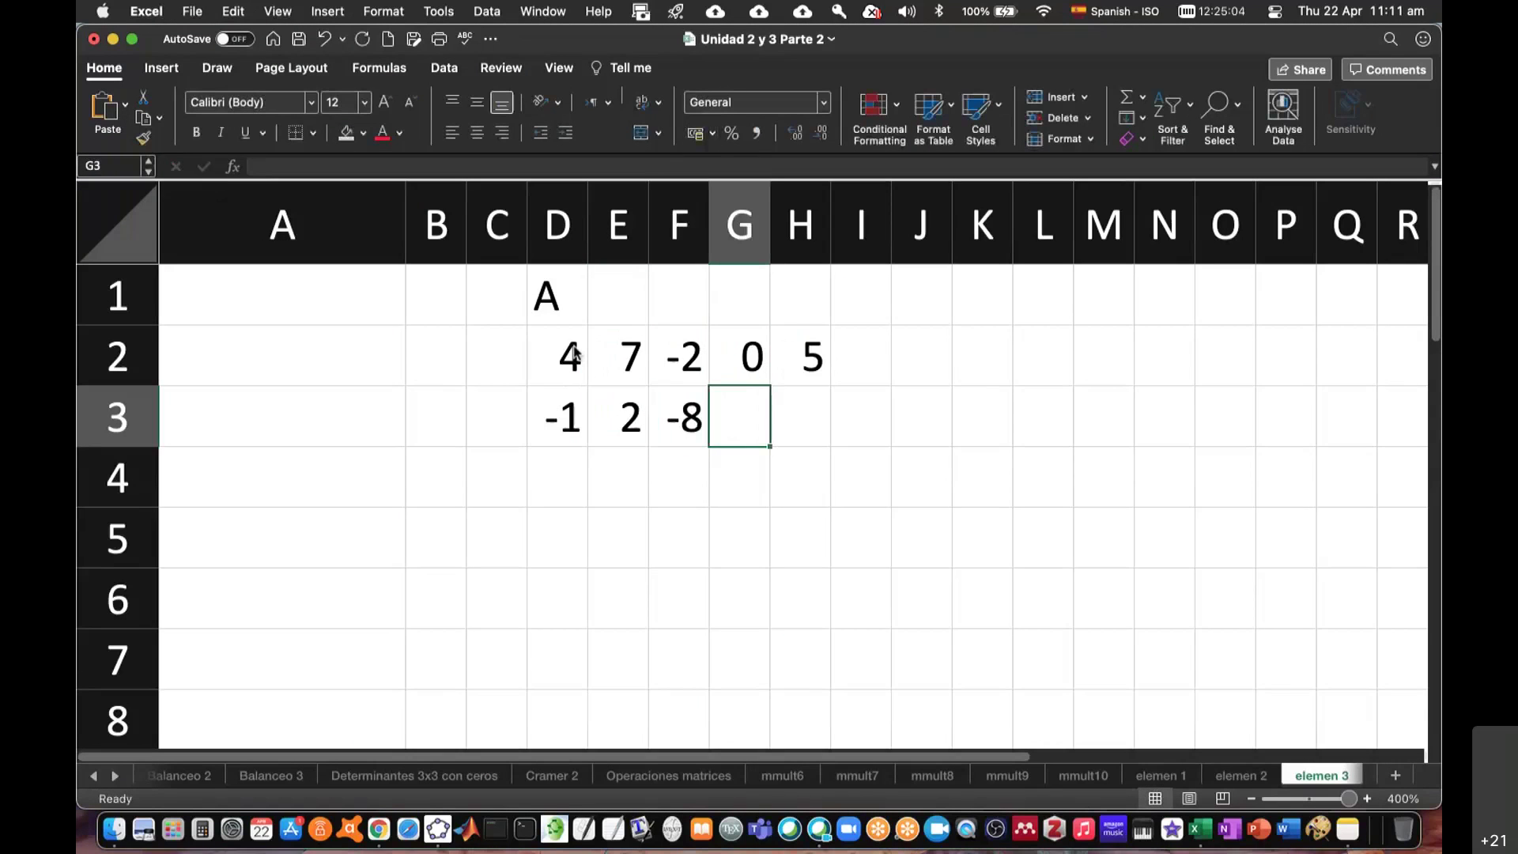
type("3")
key("Tab")
type("2")
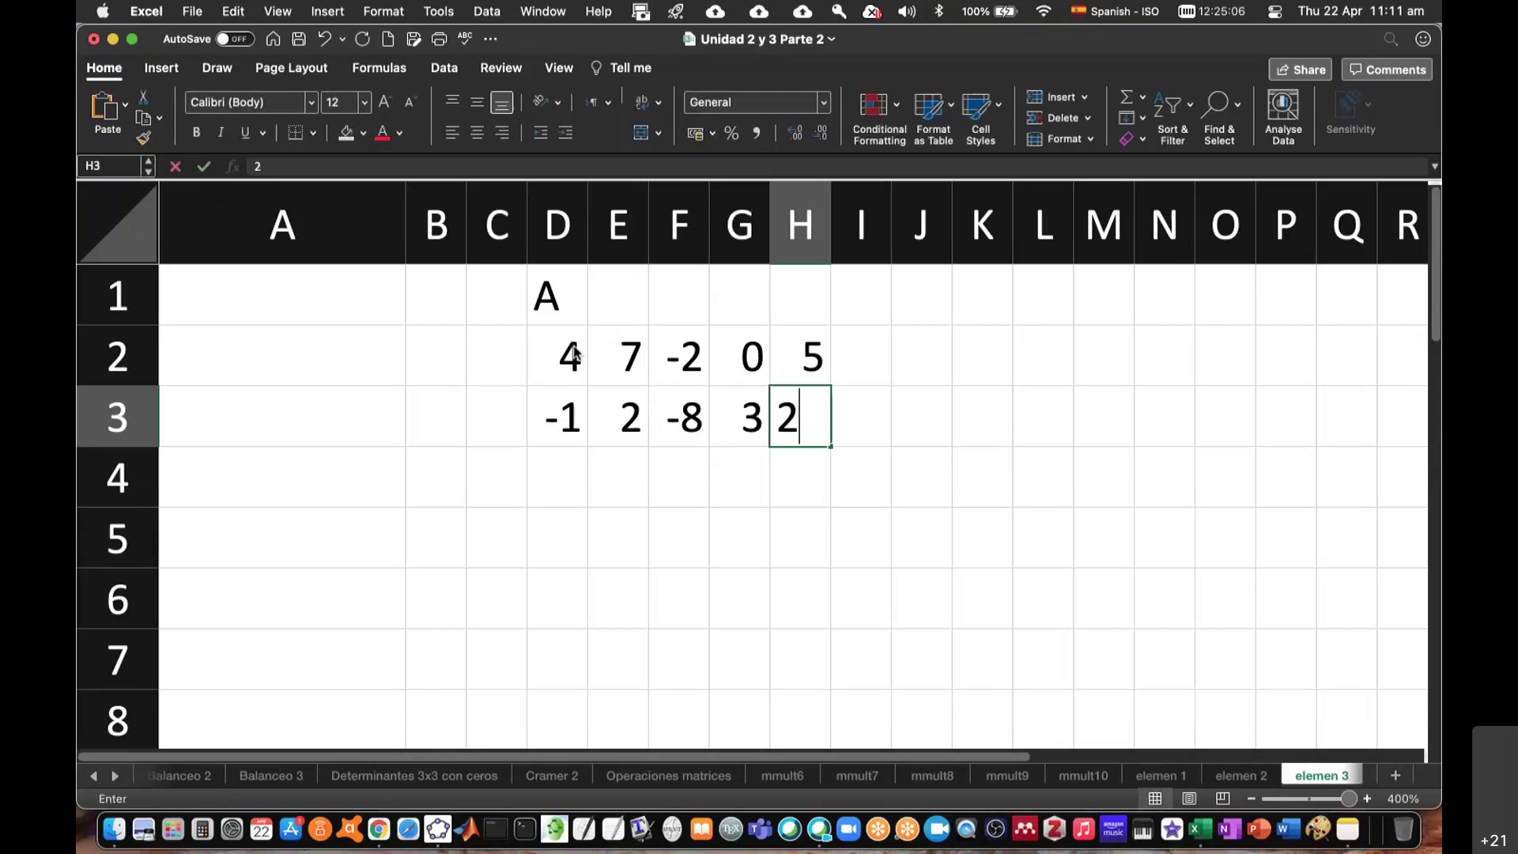
left_click(811, 338)
mouse_move(563, 352)
left_mouse_down()
mouse_move(814, 372)
mouse_move(815, 418)
left_mouse_up()
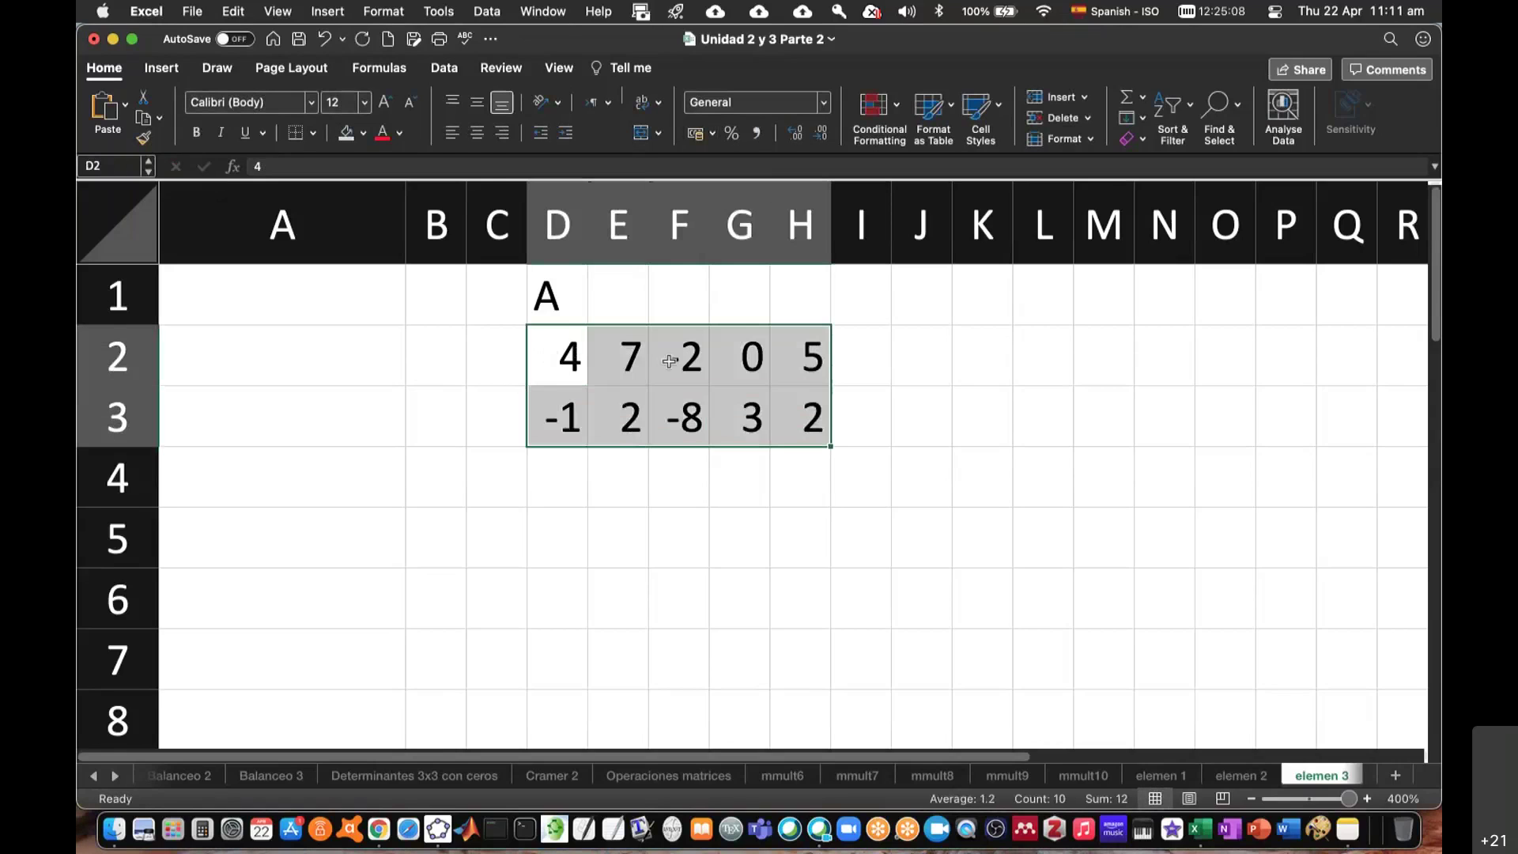
- Fill matrix A's cells yellow
left_click(363, 132)
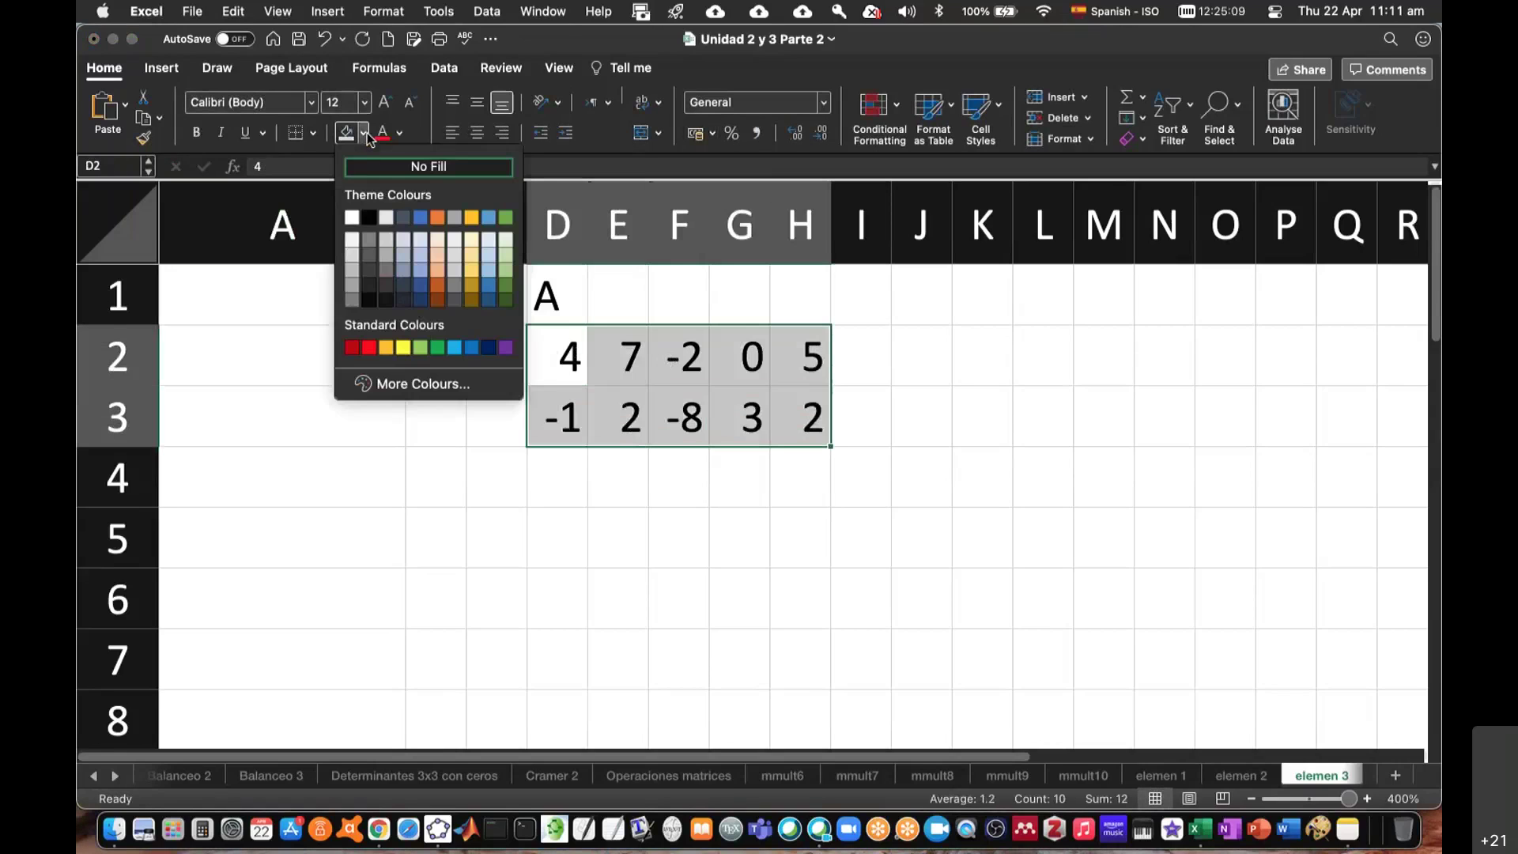
left_click(403, 348)
left_click(734, 460)
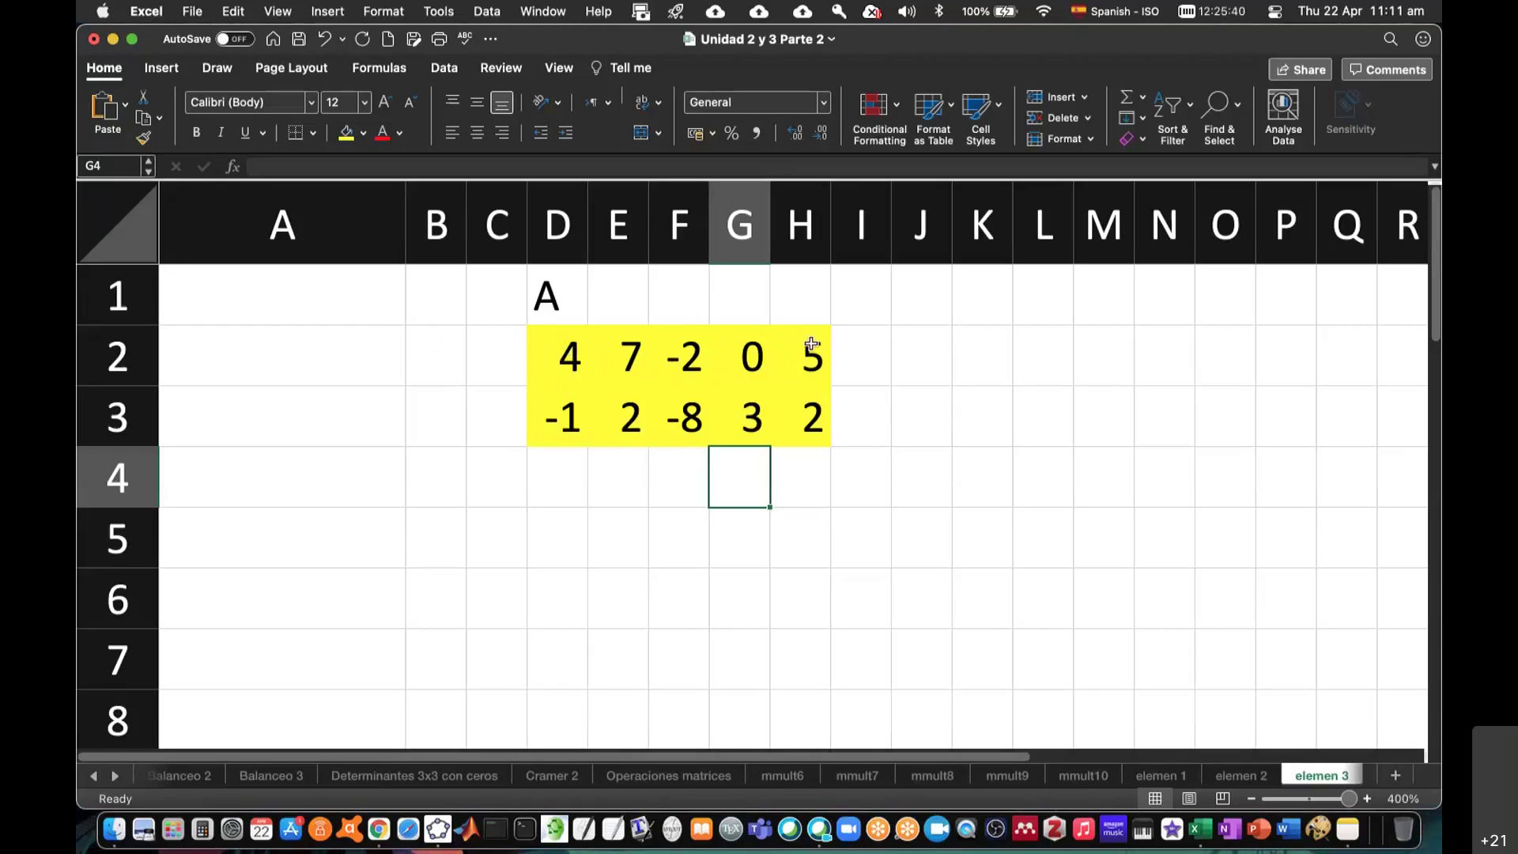
- Reselect matrix A's block D2:H3
left_click_drag(558, 344, 803, 576)
left_click(802, 464)
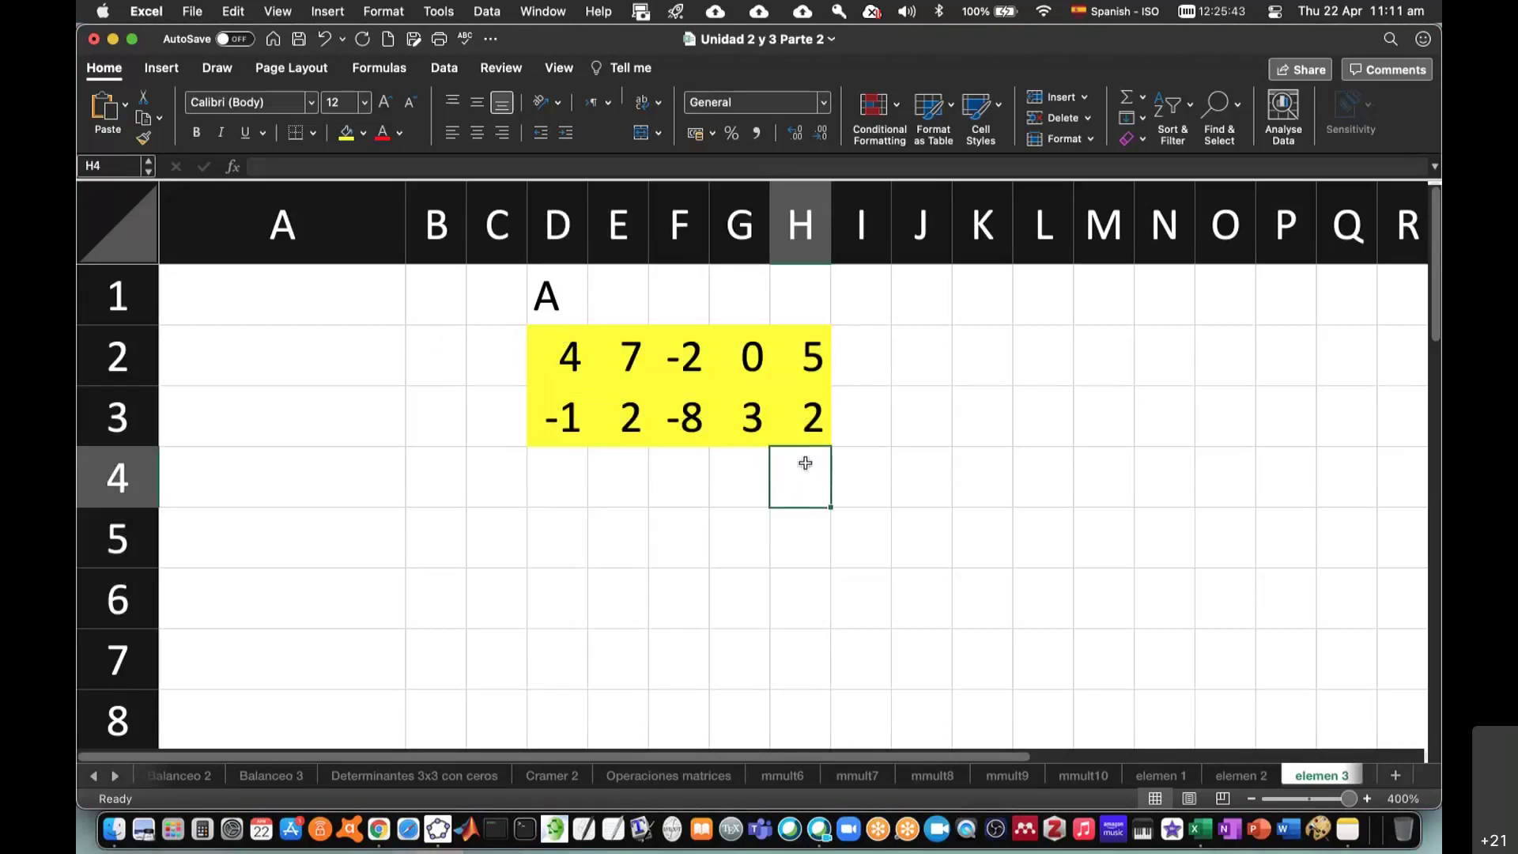
left_click(556, 345)
left_click_drag(557, 346, 805, 415)
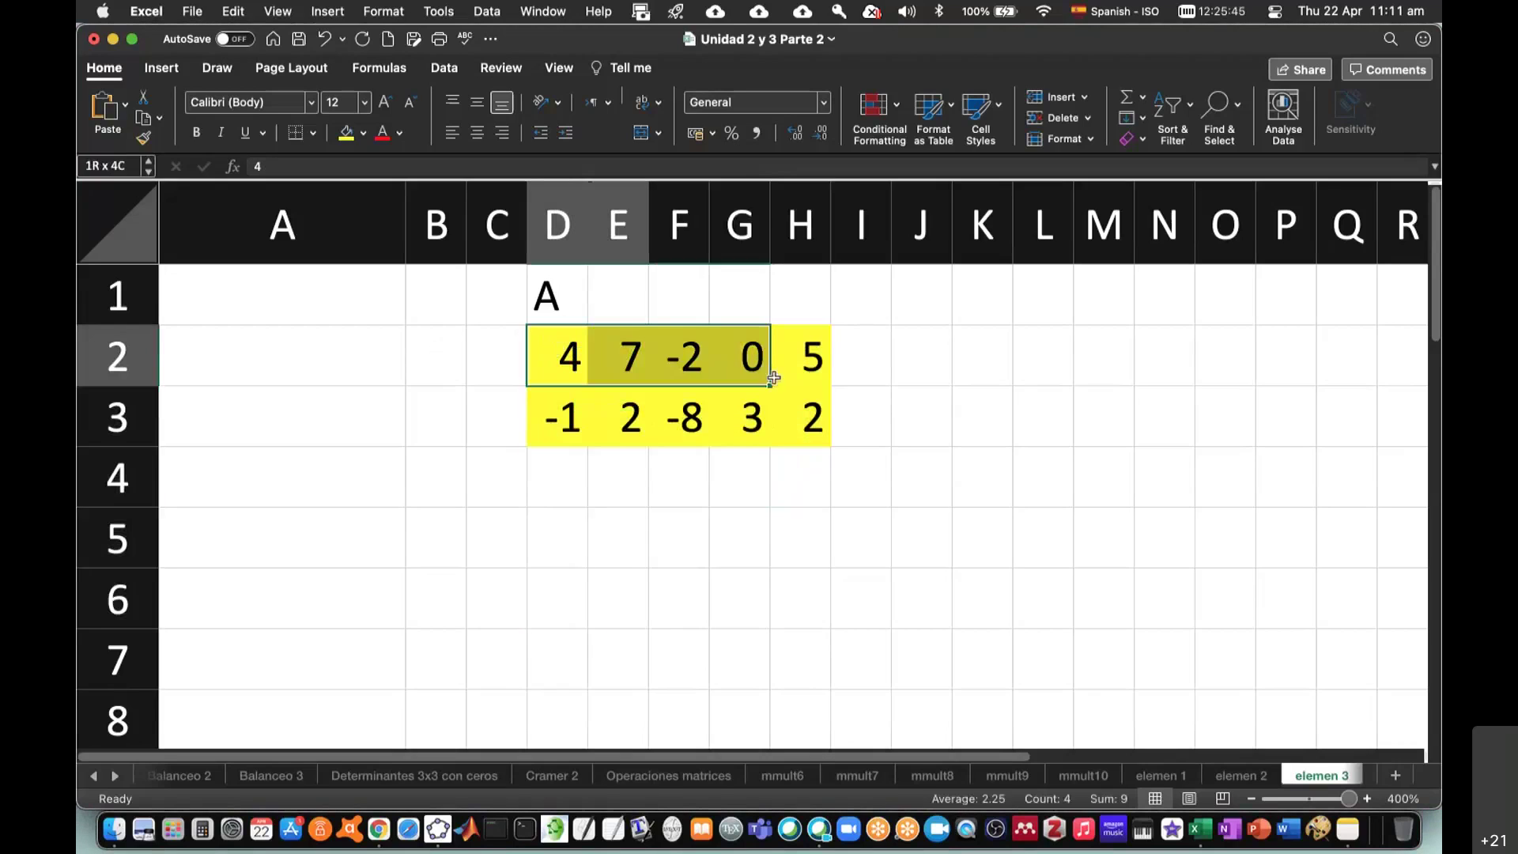
left_click(605, 417)
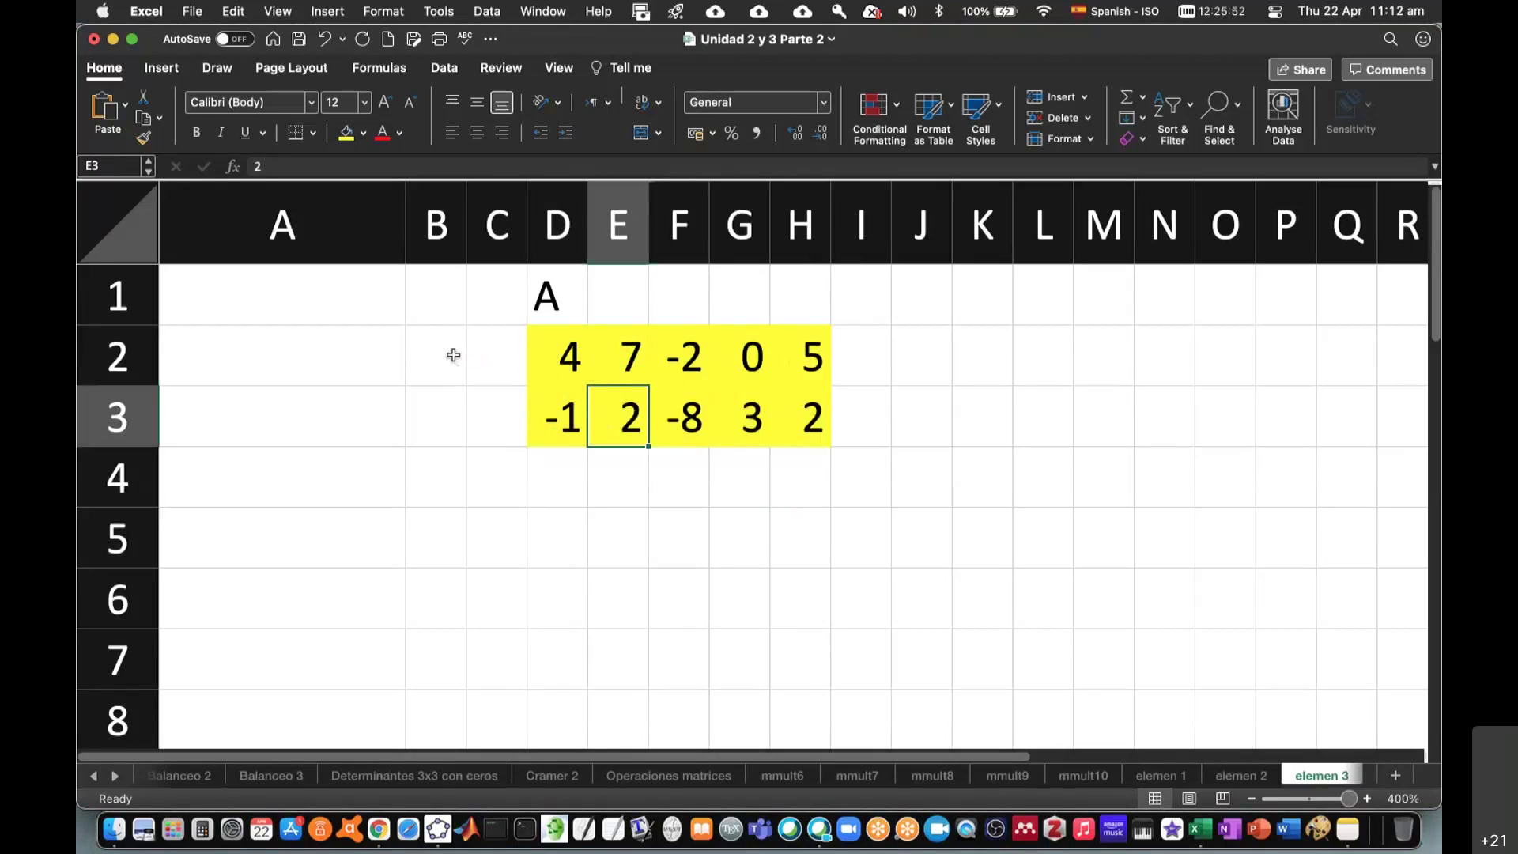
- Type E in A1 and the identity entries 1 0 / 0 1 in B2:C3
left_click(332, 301)
type("E")
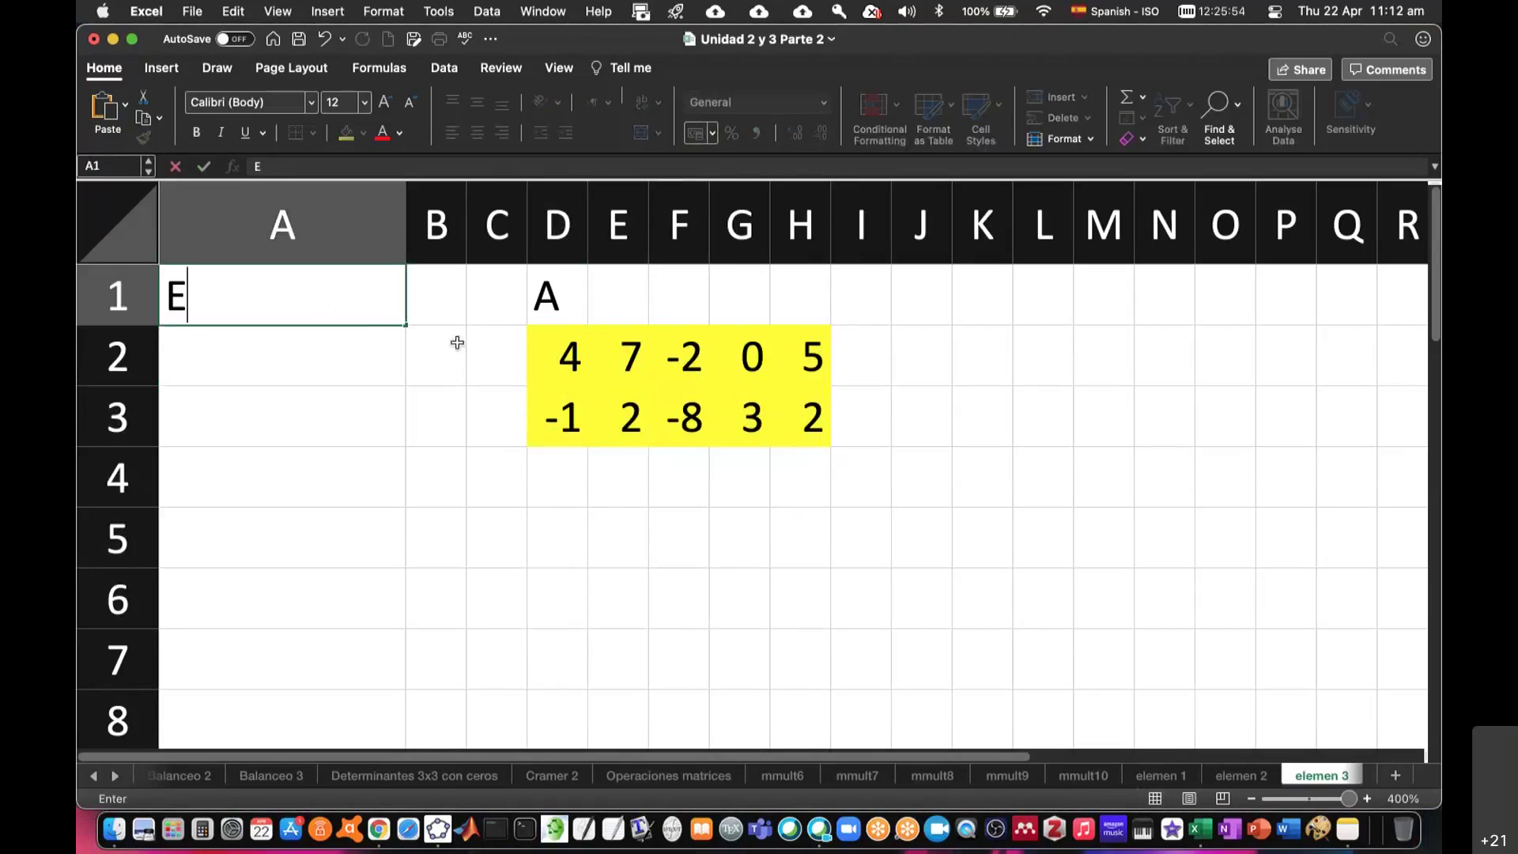
left_click(446, 357)
type("1")
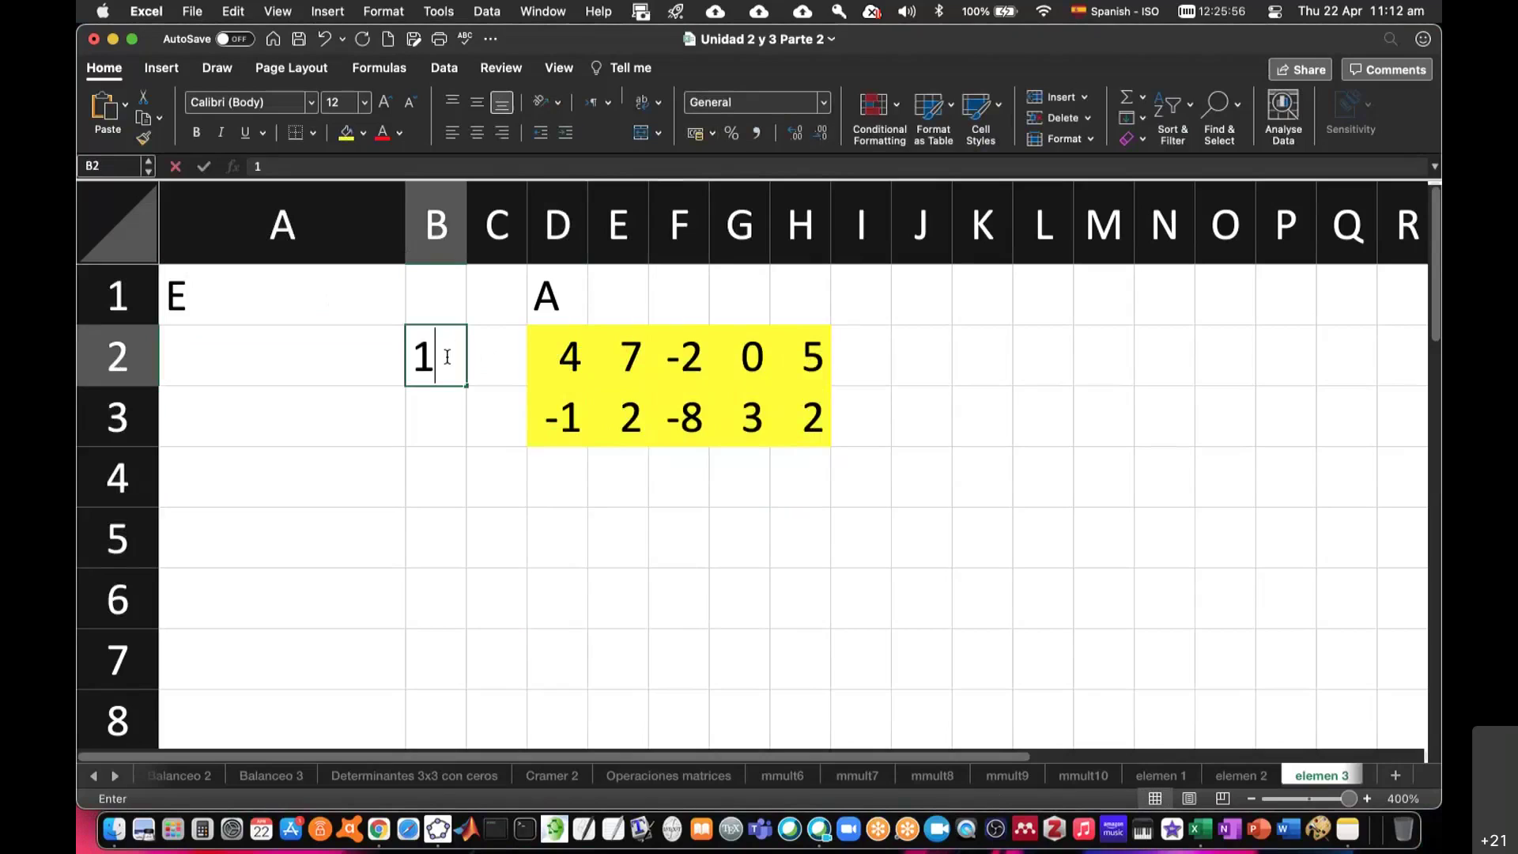
key("Right")
type("0")
key("Return")
key("Left")
type("0")
key("Right")
type("1")
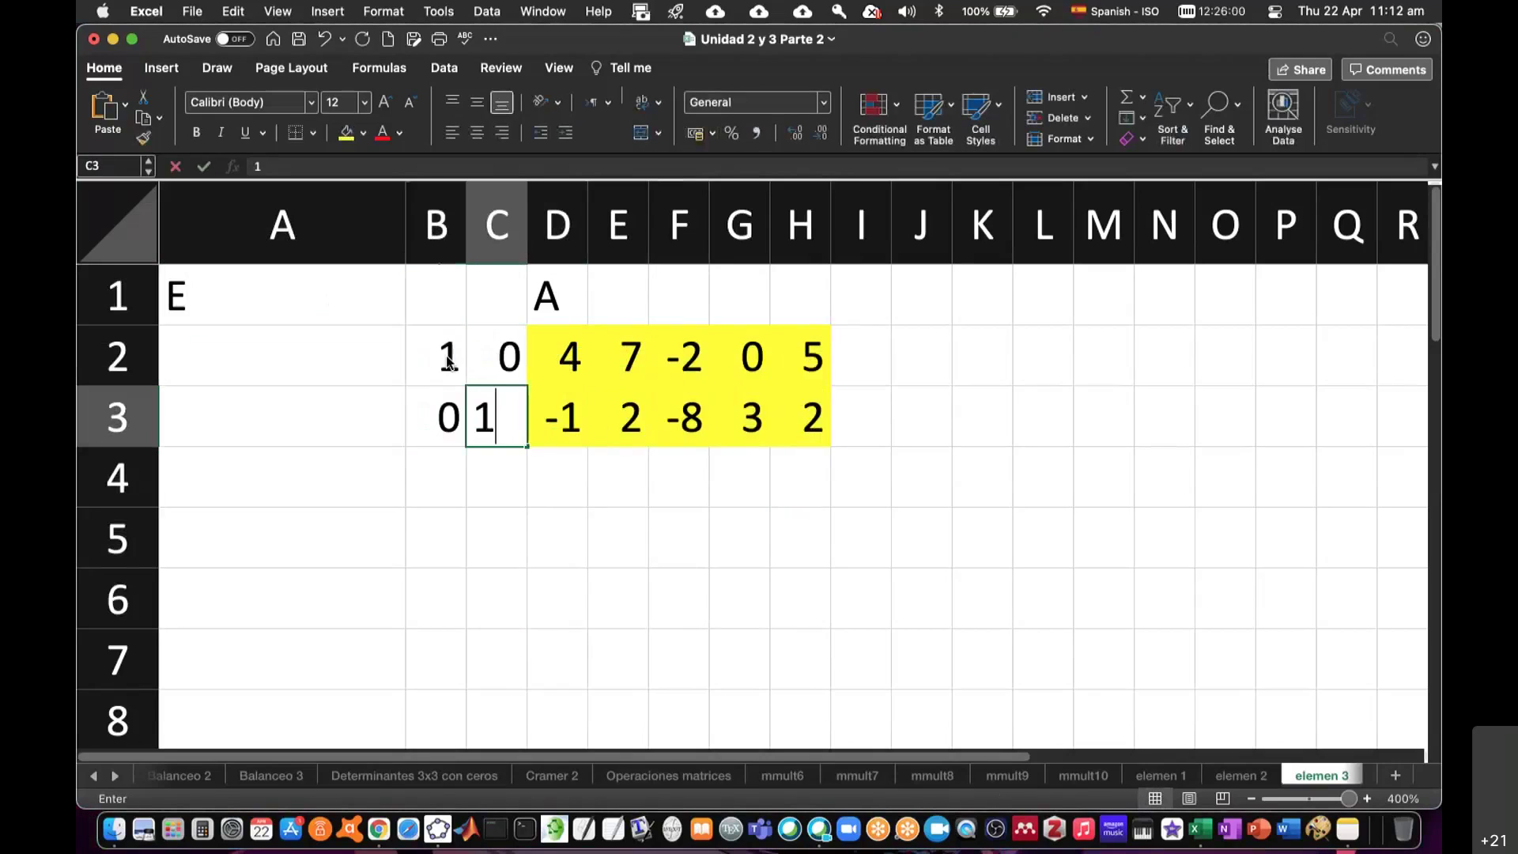
left_click(654, 392)
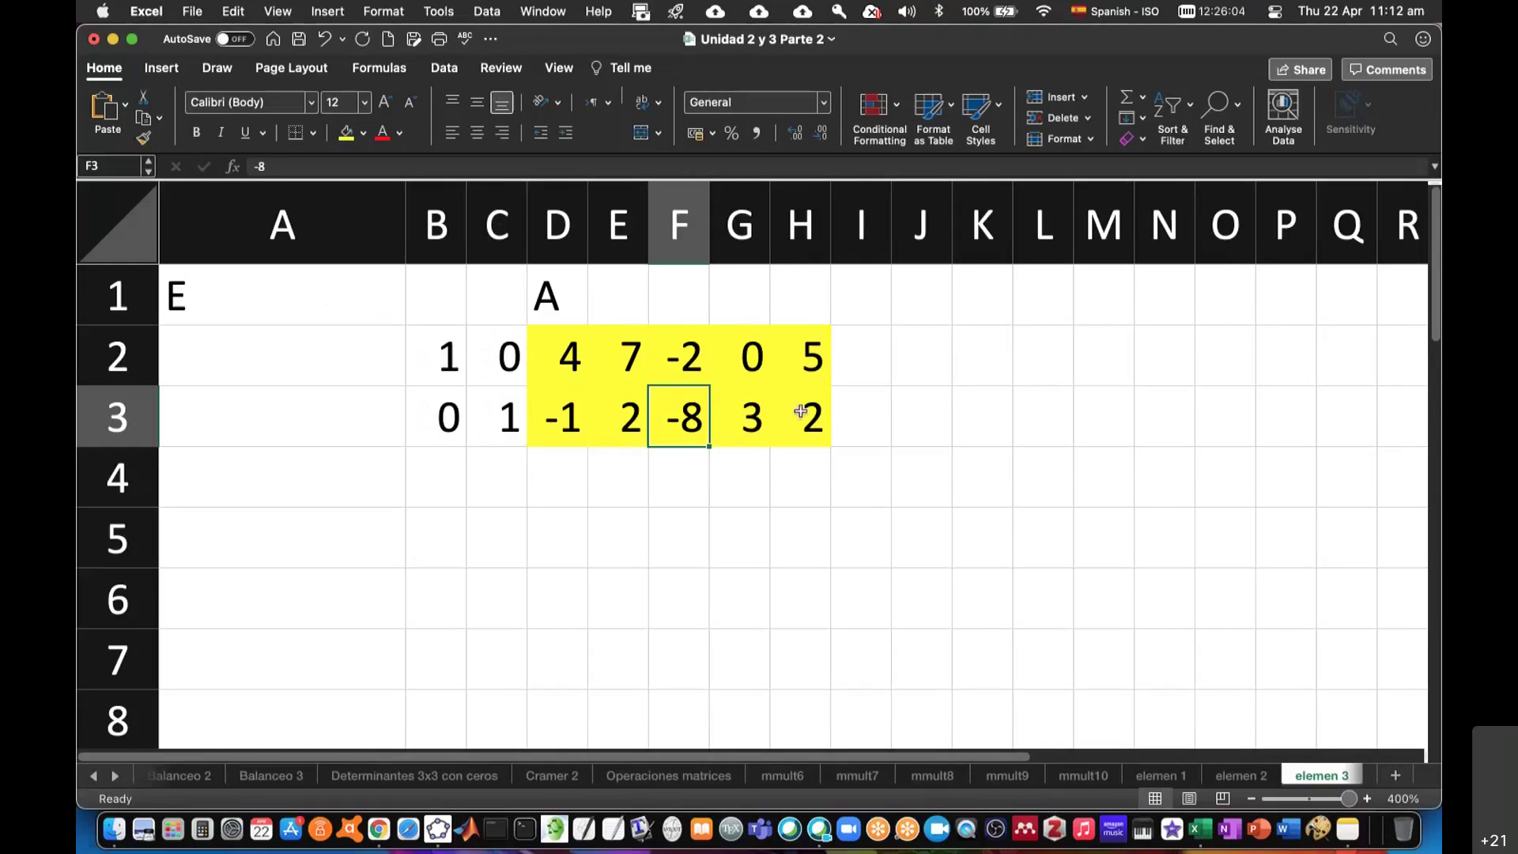
- Label E's rows A2:A3 and columns B1:C1 as R1 and R2, pointing out the diagonal ones
left_click(255, 352)
type("R1")
key("Return")
type("R2")
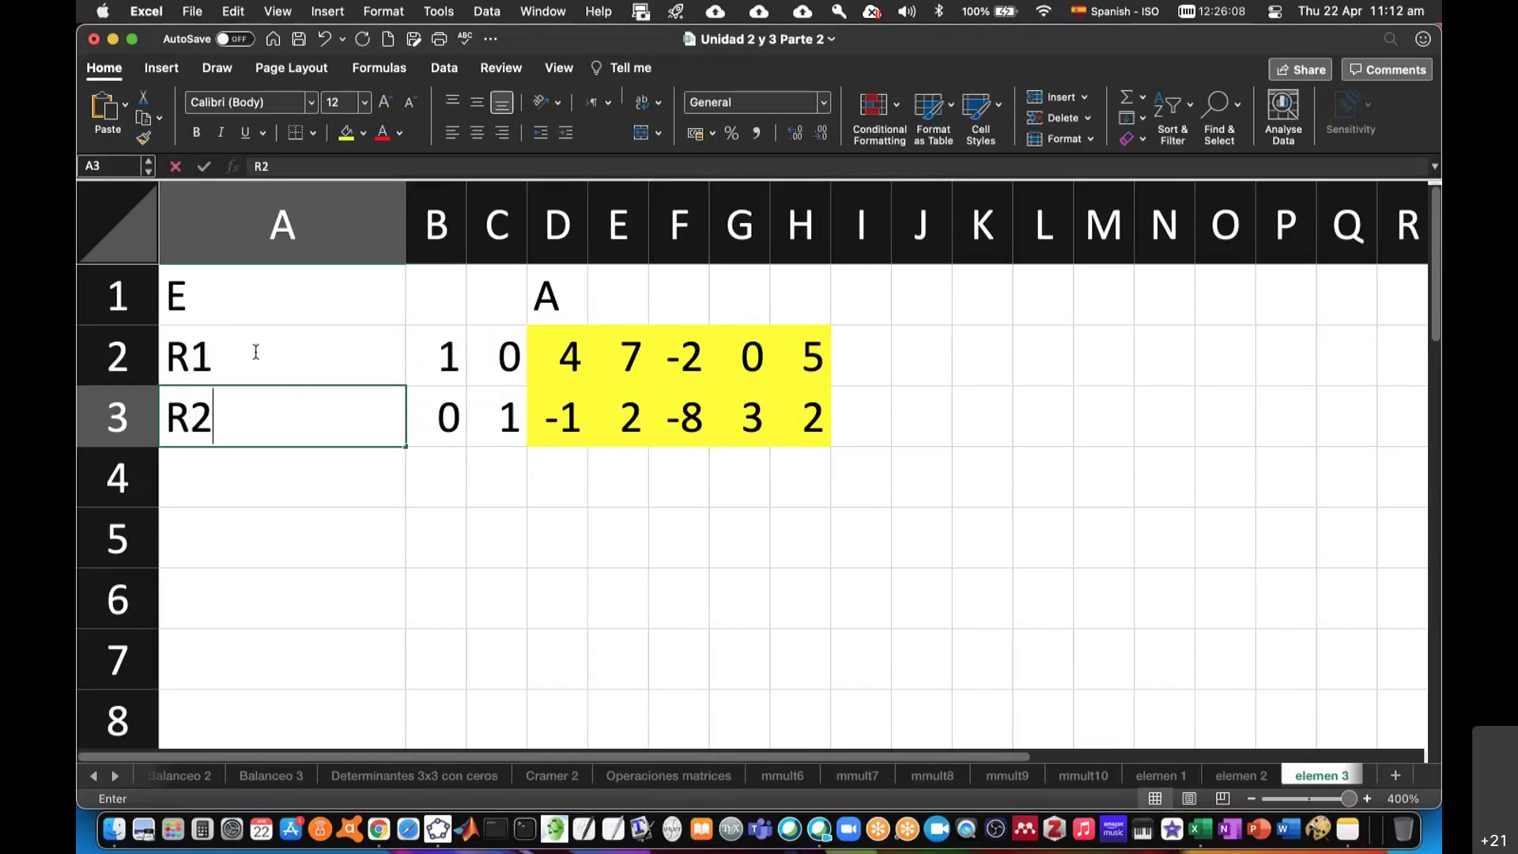
left_click(256, 352)
left_click(438, 301)
type("R")
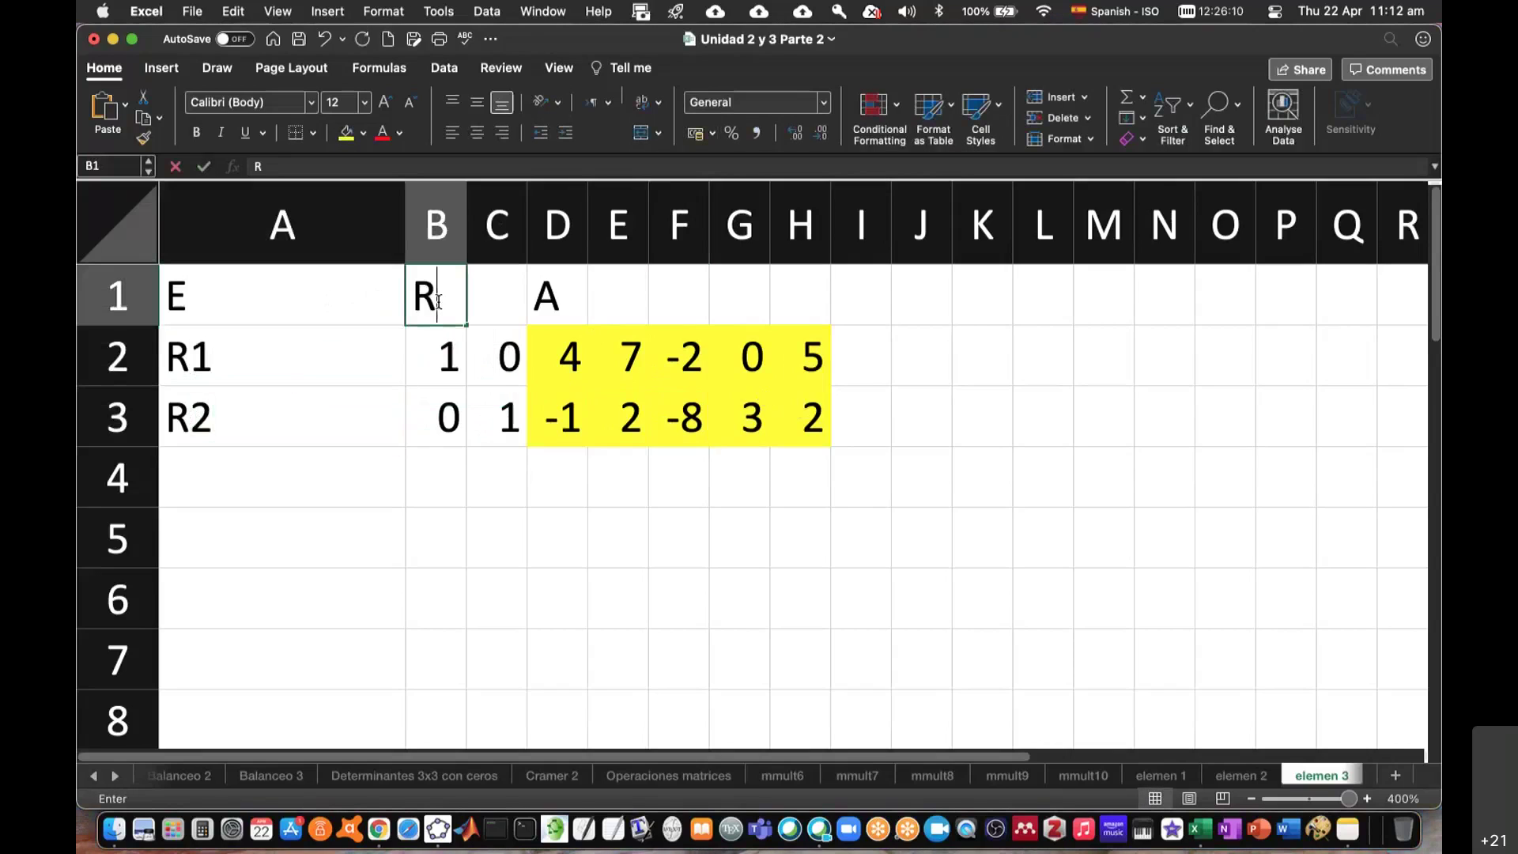
type("1")
key("Tab")
type("R2")
left_click(499, 365)
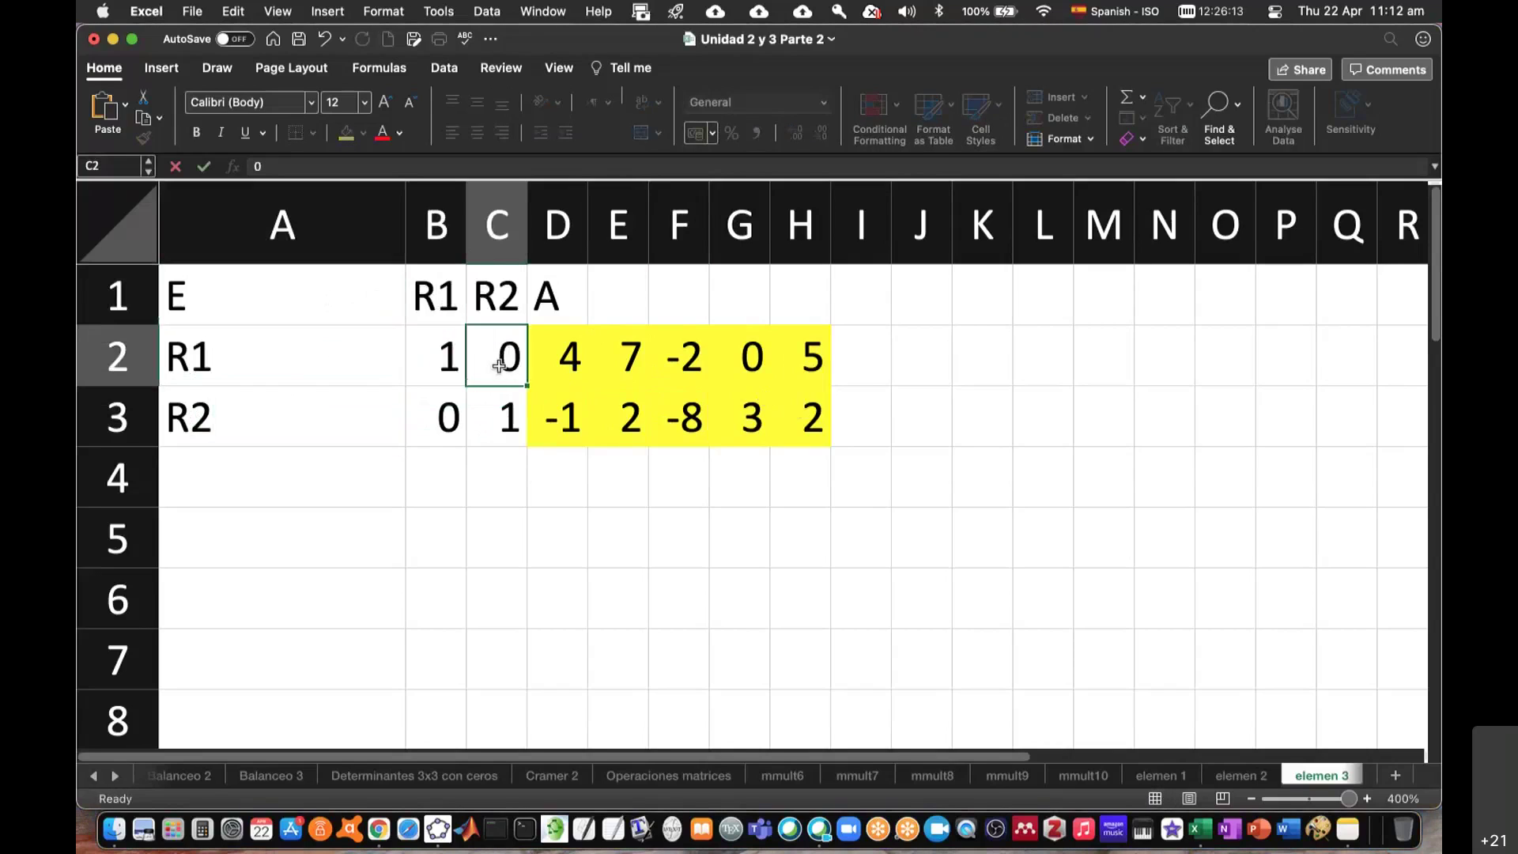
left_click(224, 362)
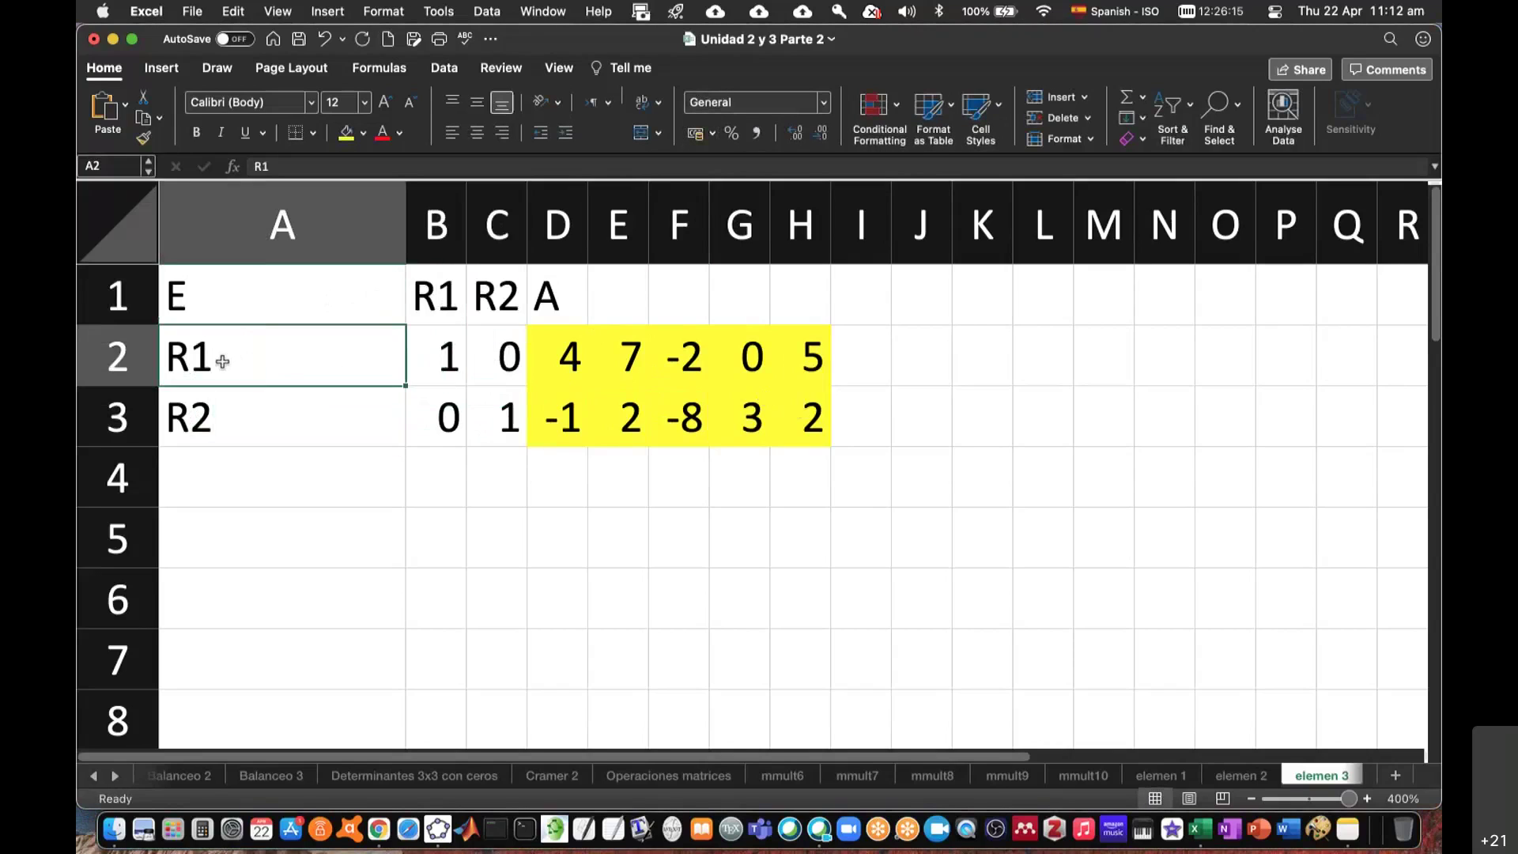
left_click(448, 363)
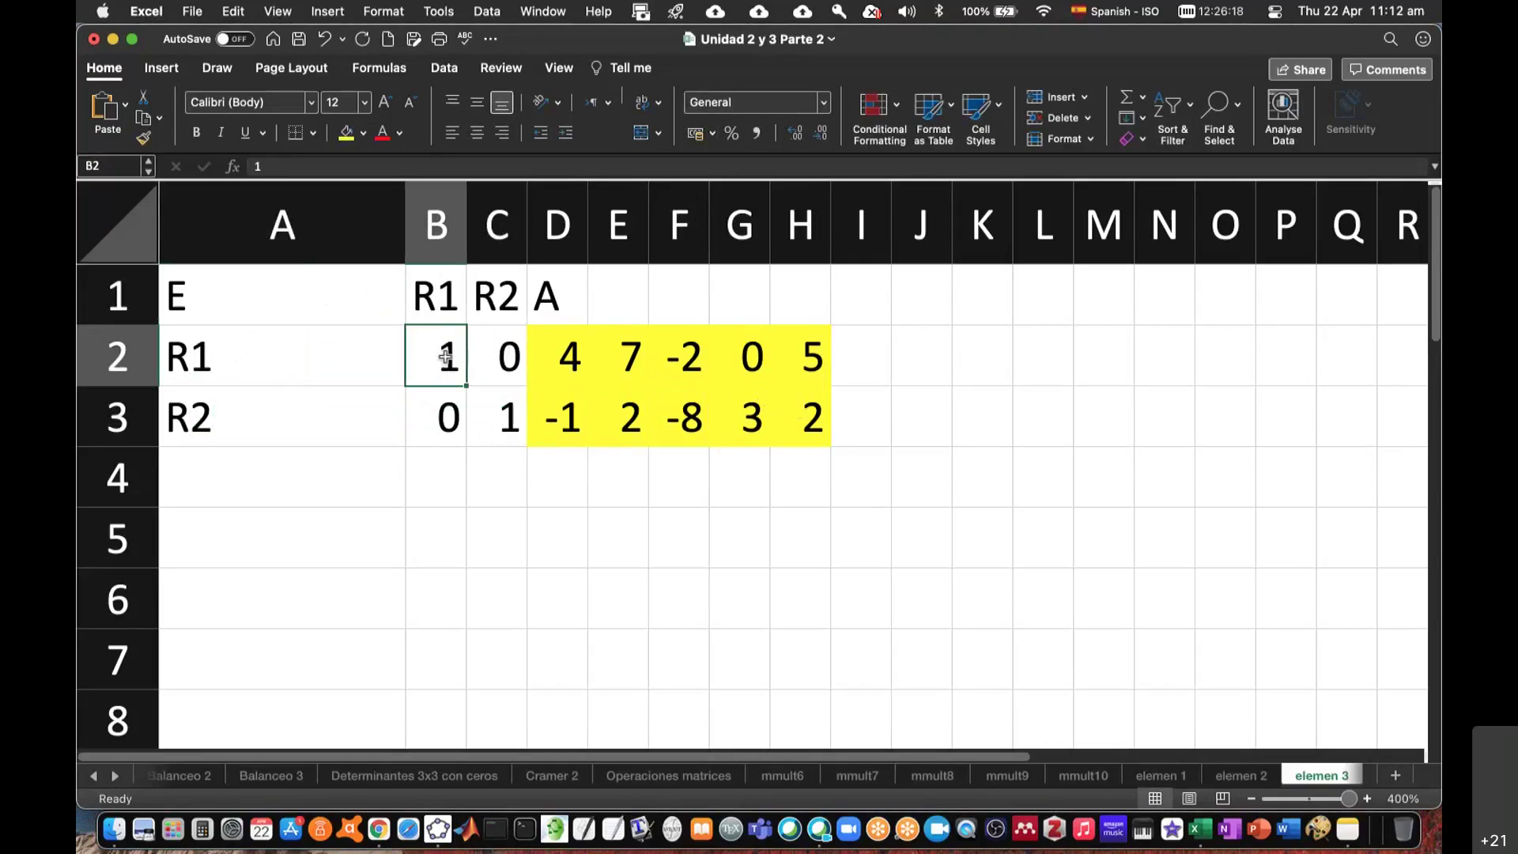
left_click(193, 413)
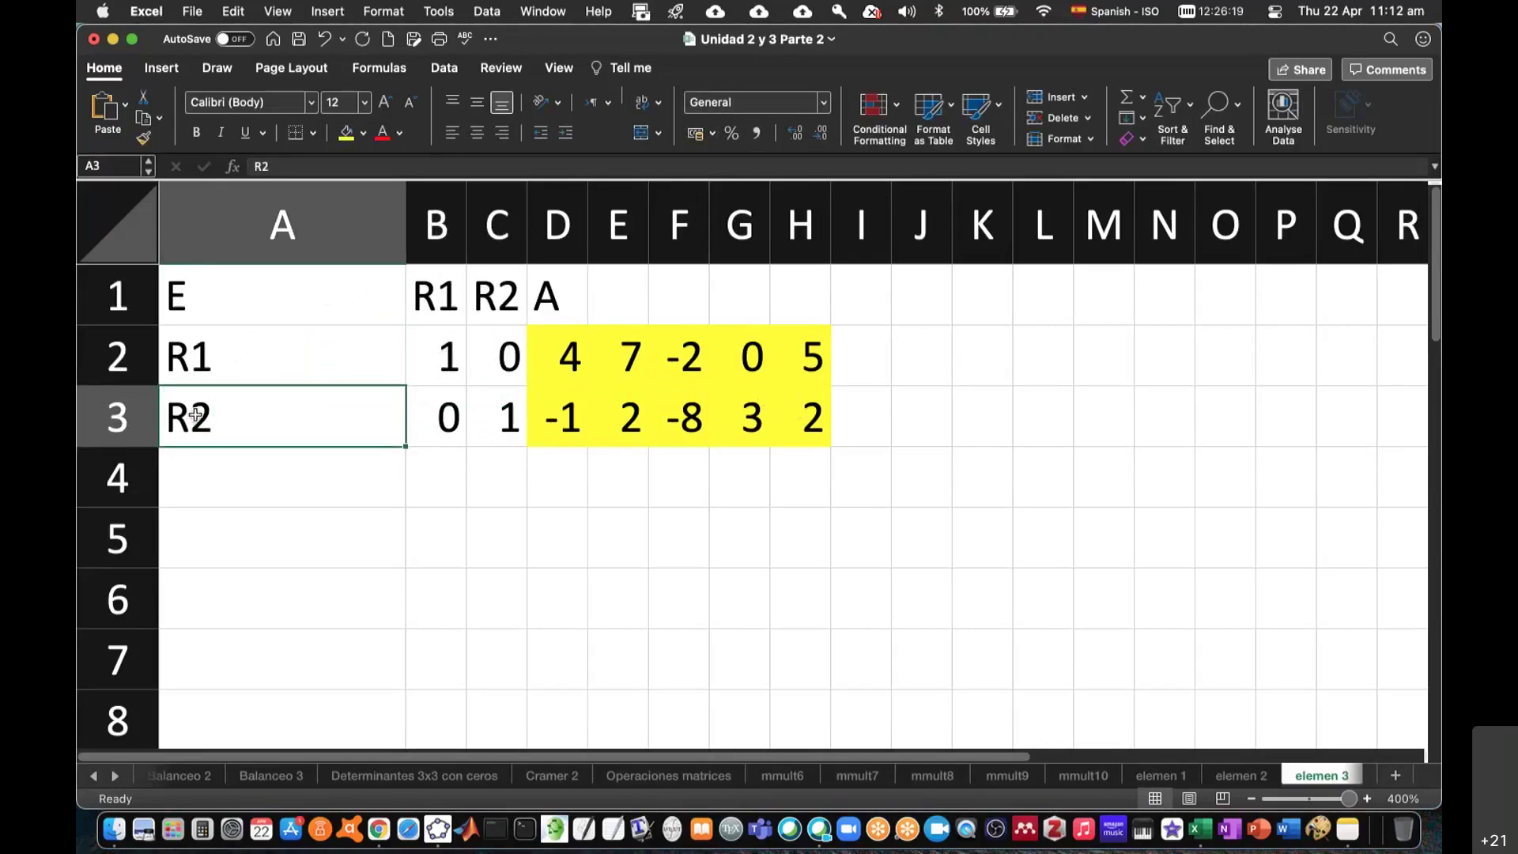
left_click(503, 417)
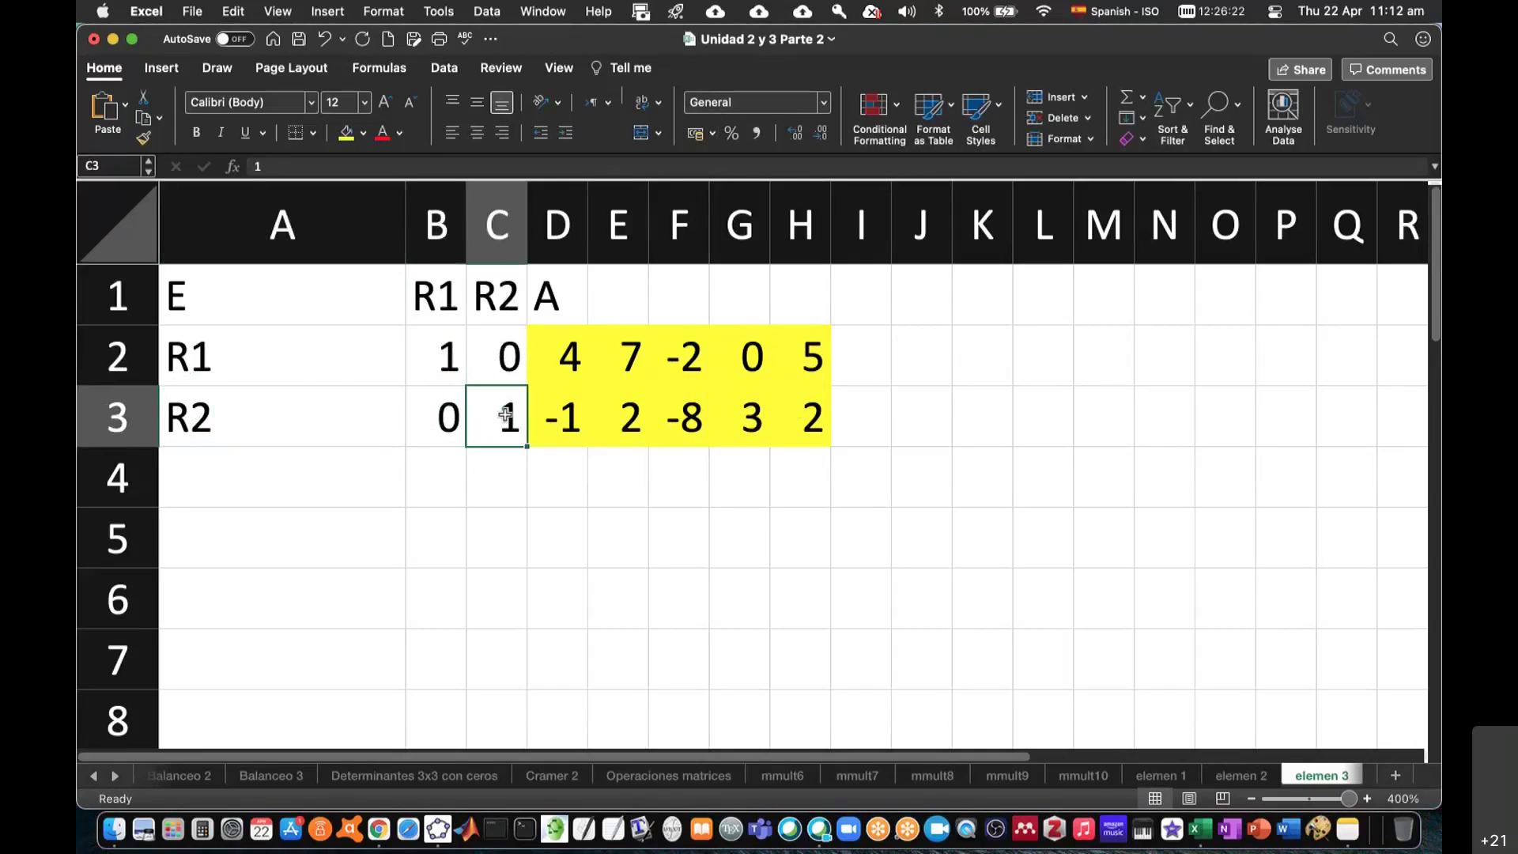
- Type the heading 'EA' in cell I1
left_click(881, 305)
type("EA")
key("Return")
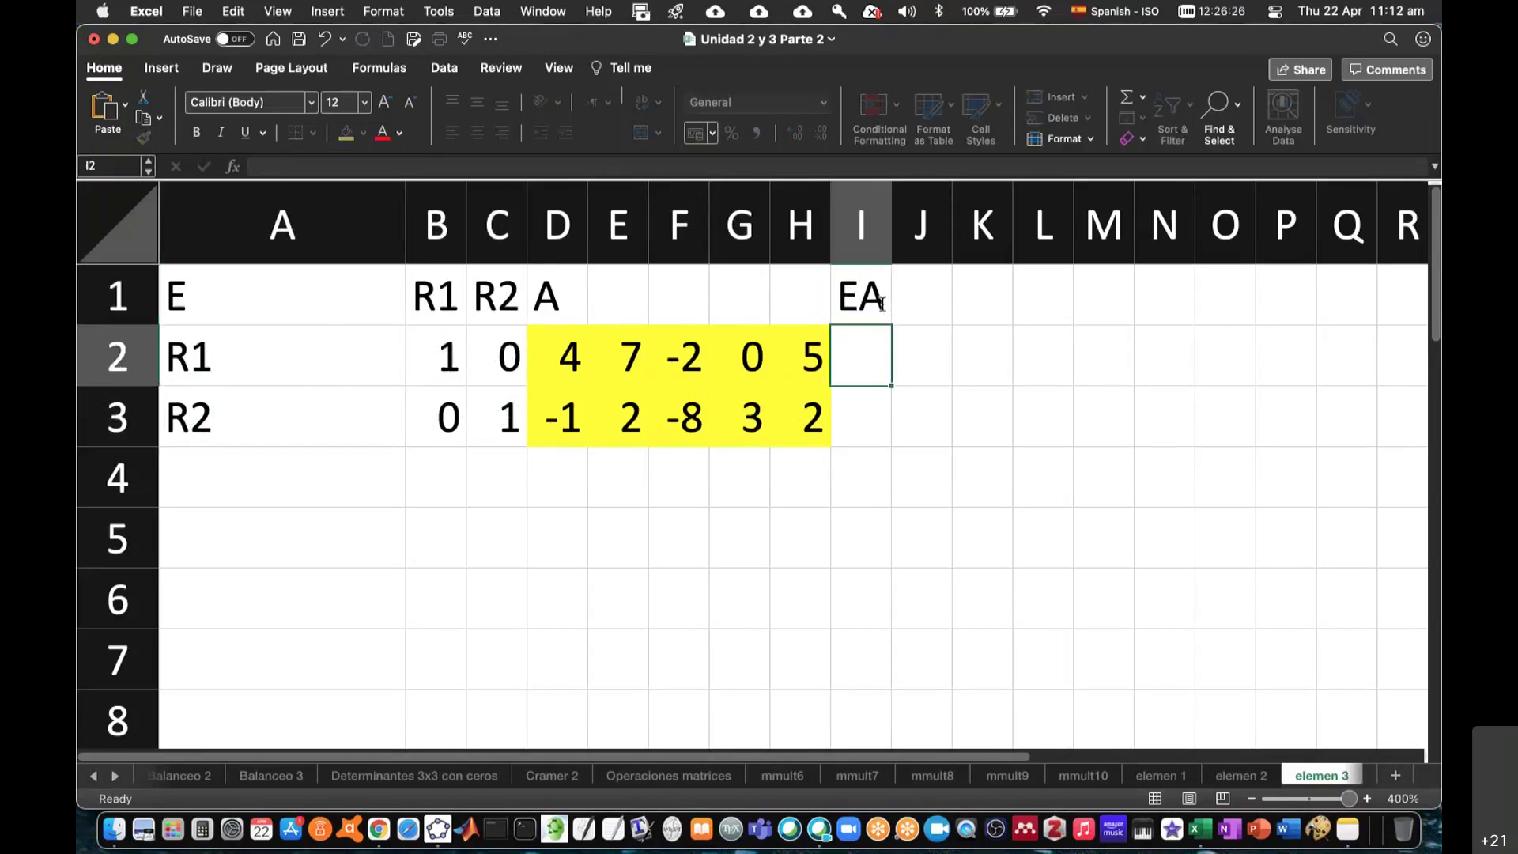
- Fill the EA result block I2:M3 orange
mouse_move(862, 344)
left_mouse_down()
mouse_move(1045, 348)
mouse_move(1101, 413)
left_mouse_up()
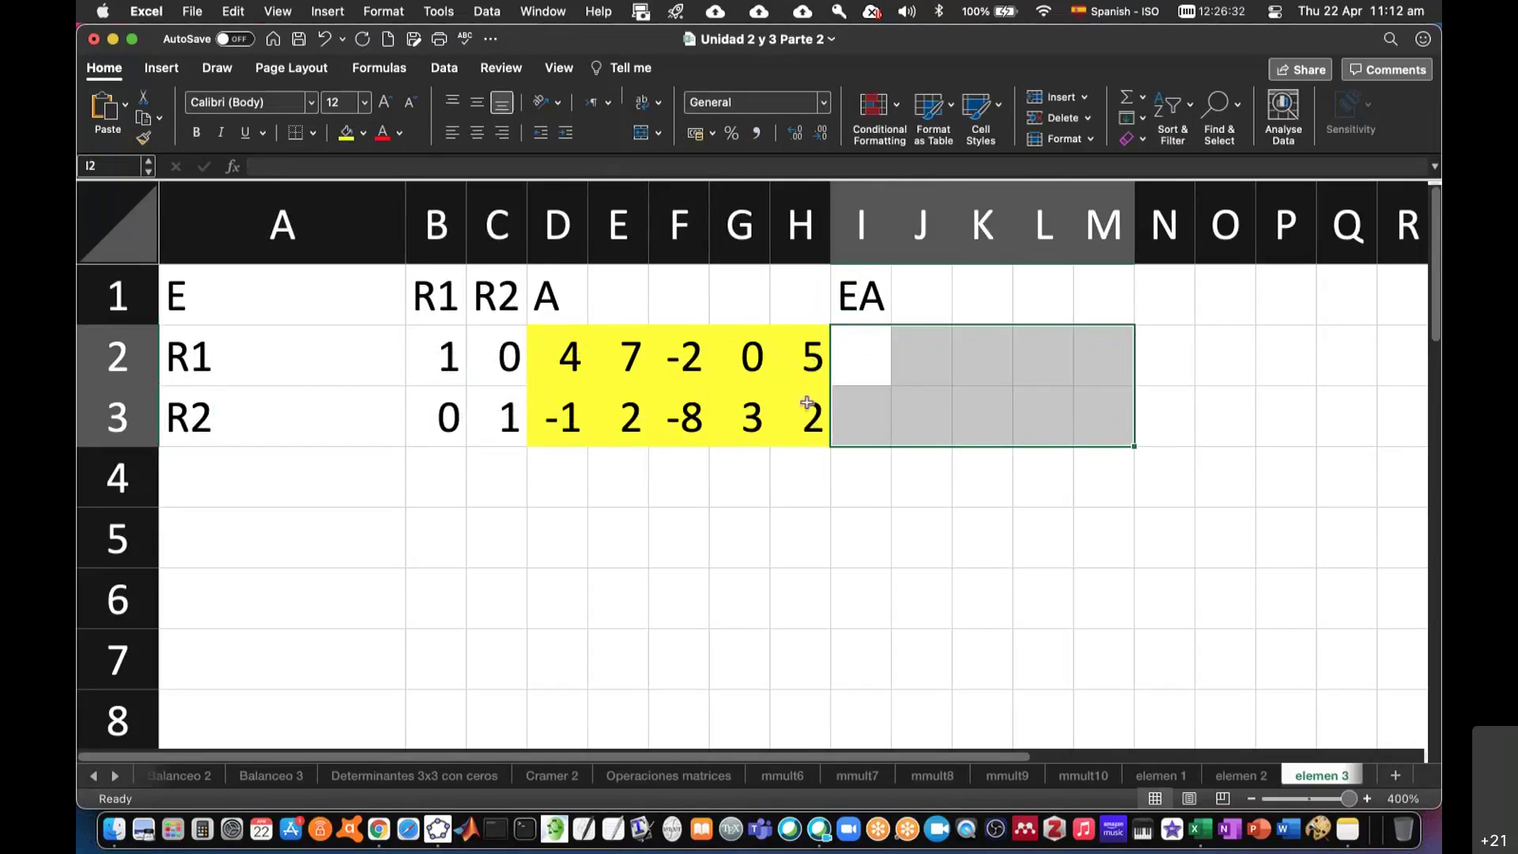
left_click(363, 132)
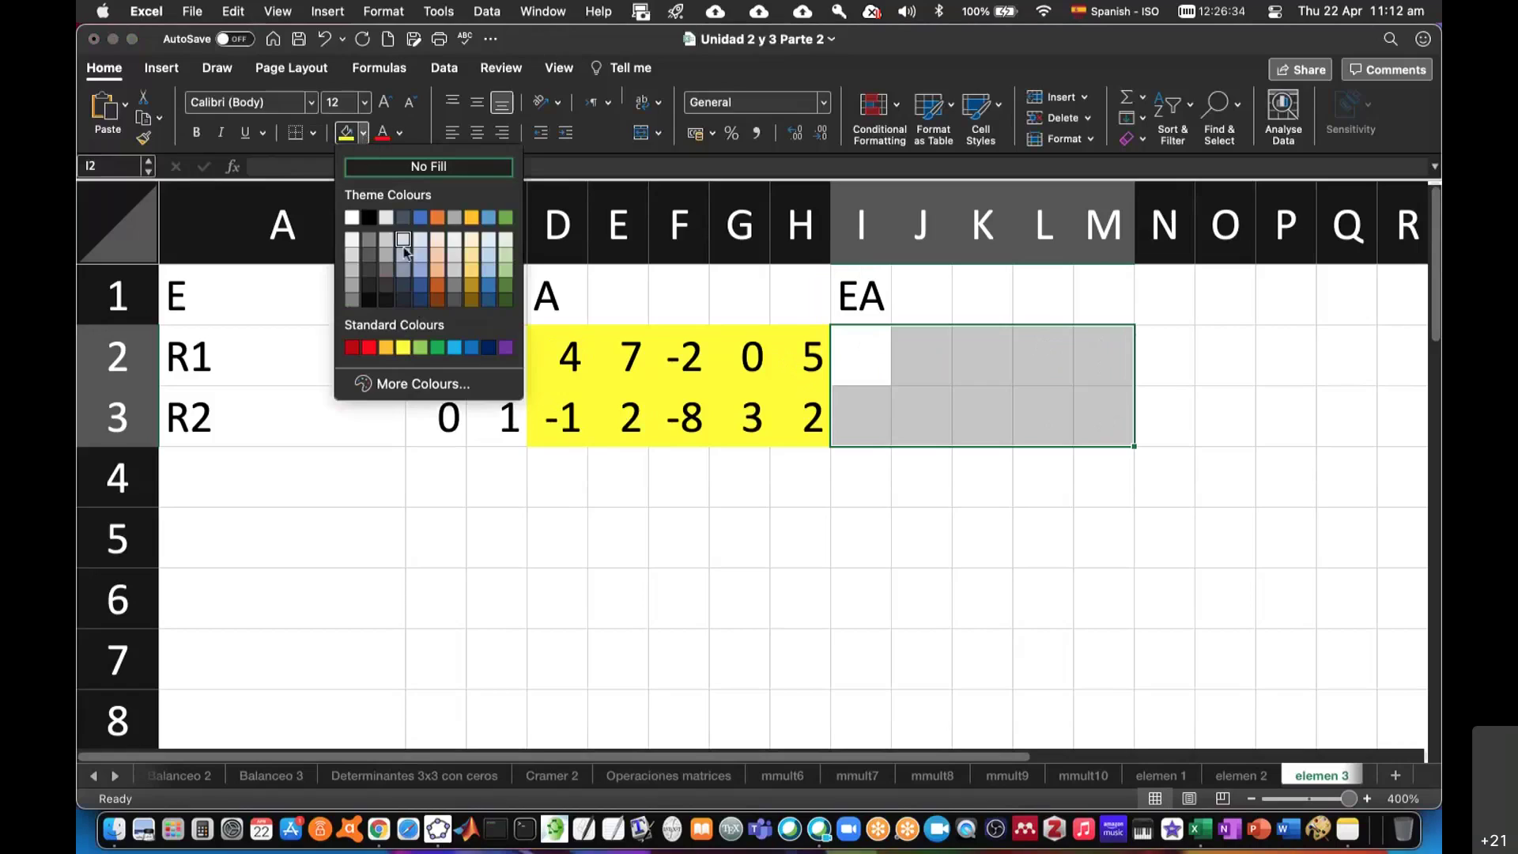
left_click(386, 348)
left_click(796, 409)
left_click_drag(856, 339, 1115, 422)
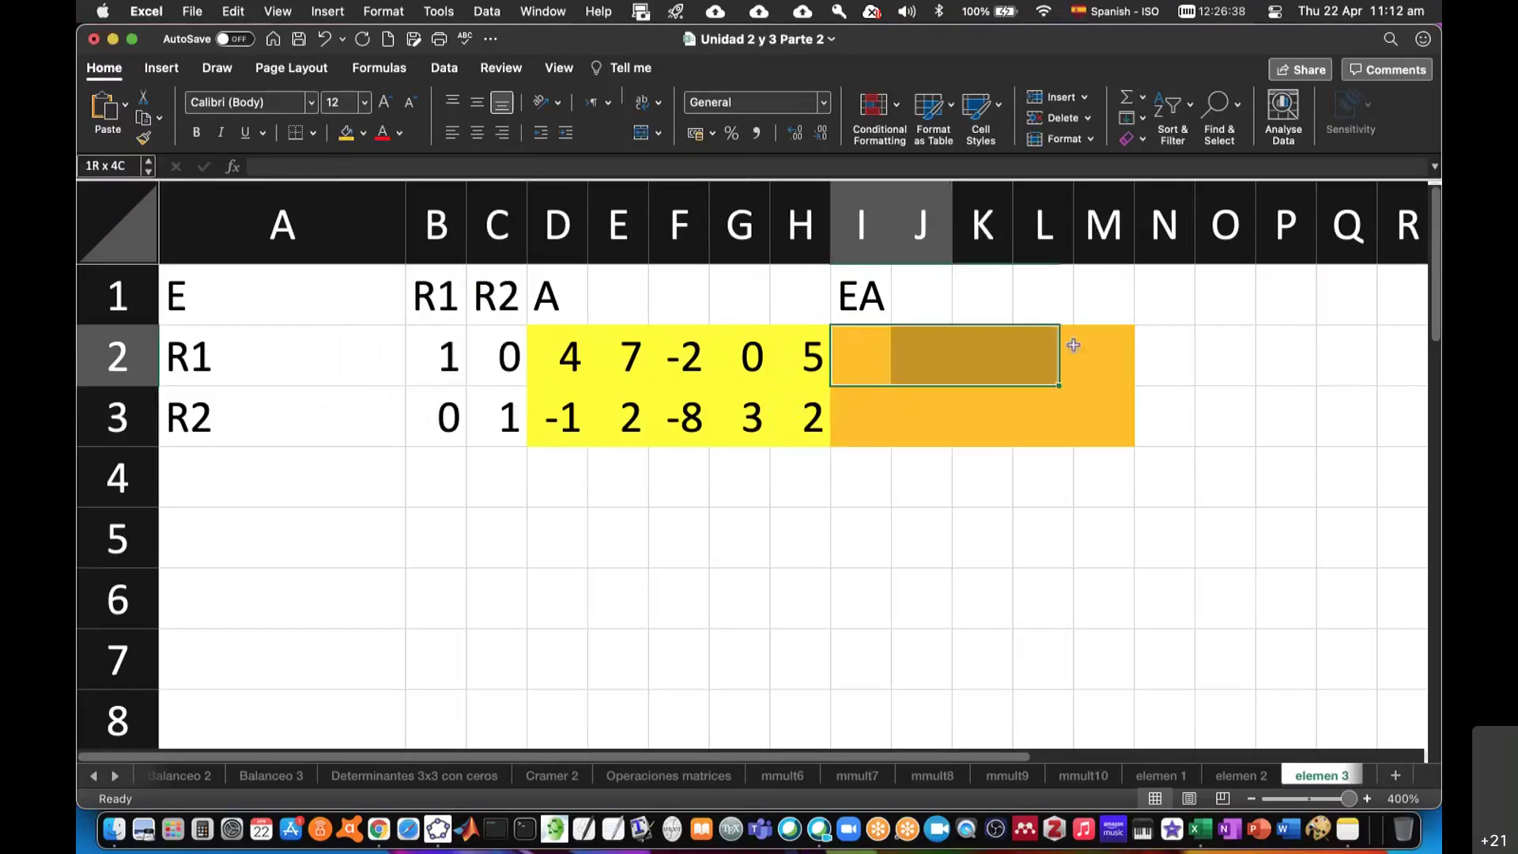
- Fill identity matrix E's cells B2:C3 green
left_click_drag(465, 348, 498, 407)
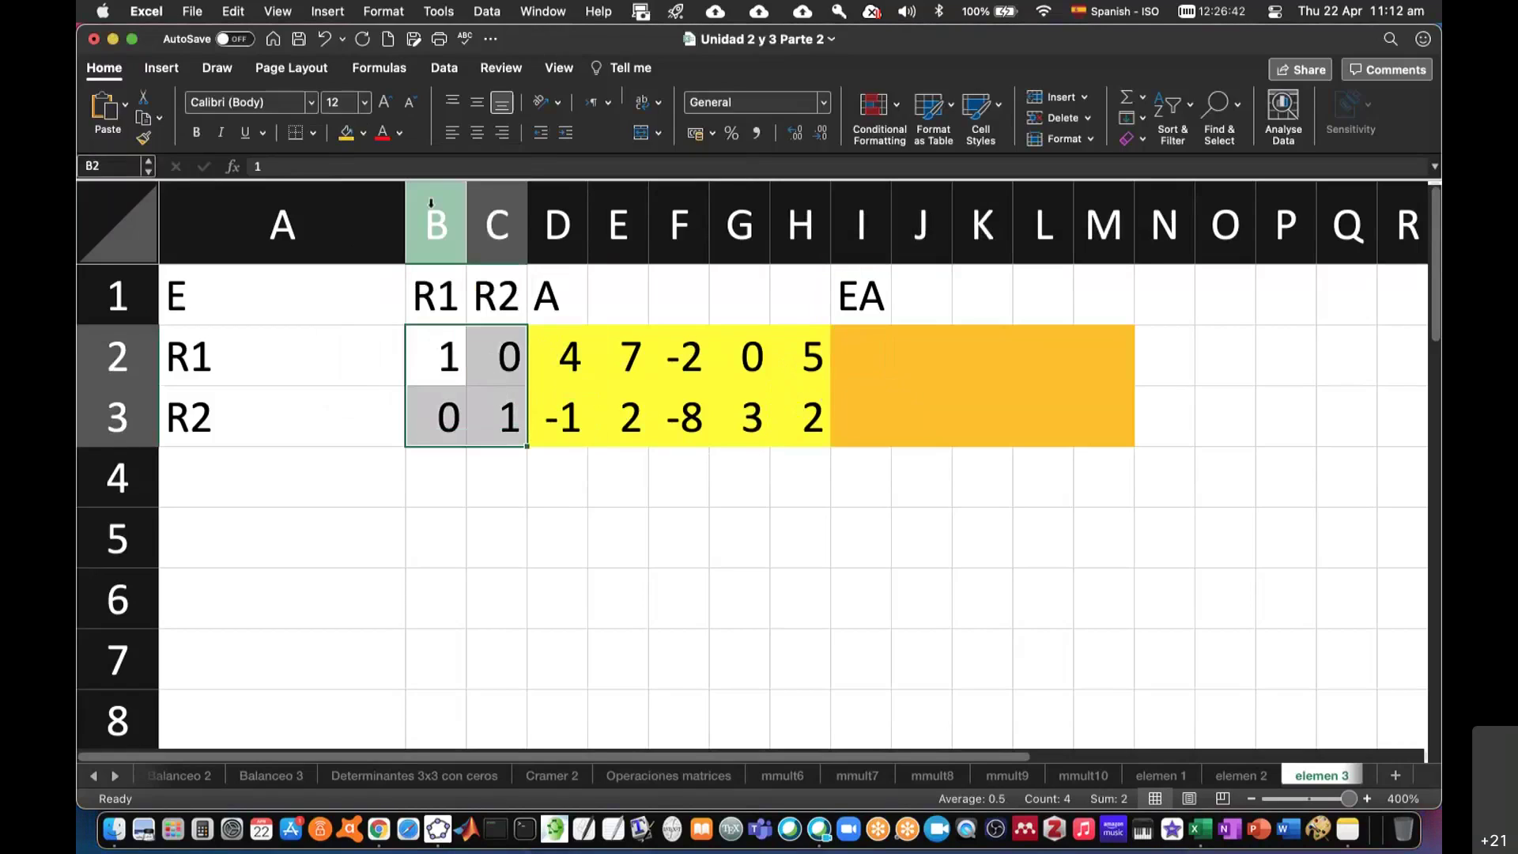
left_click(363, 133)
left_click(420, 348)
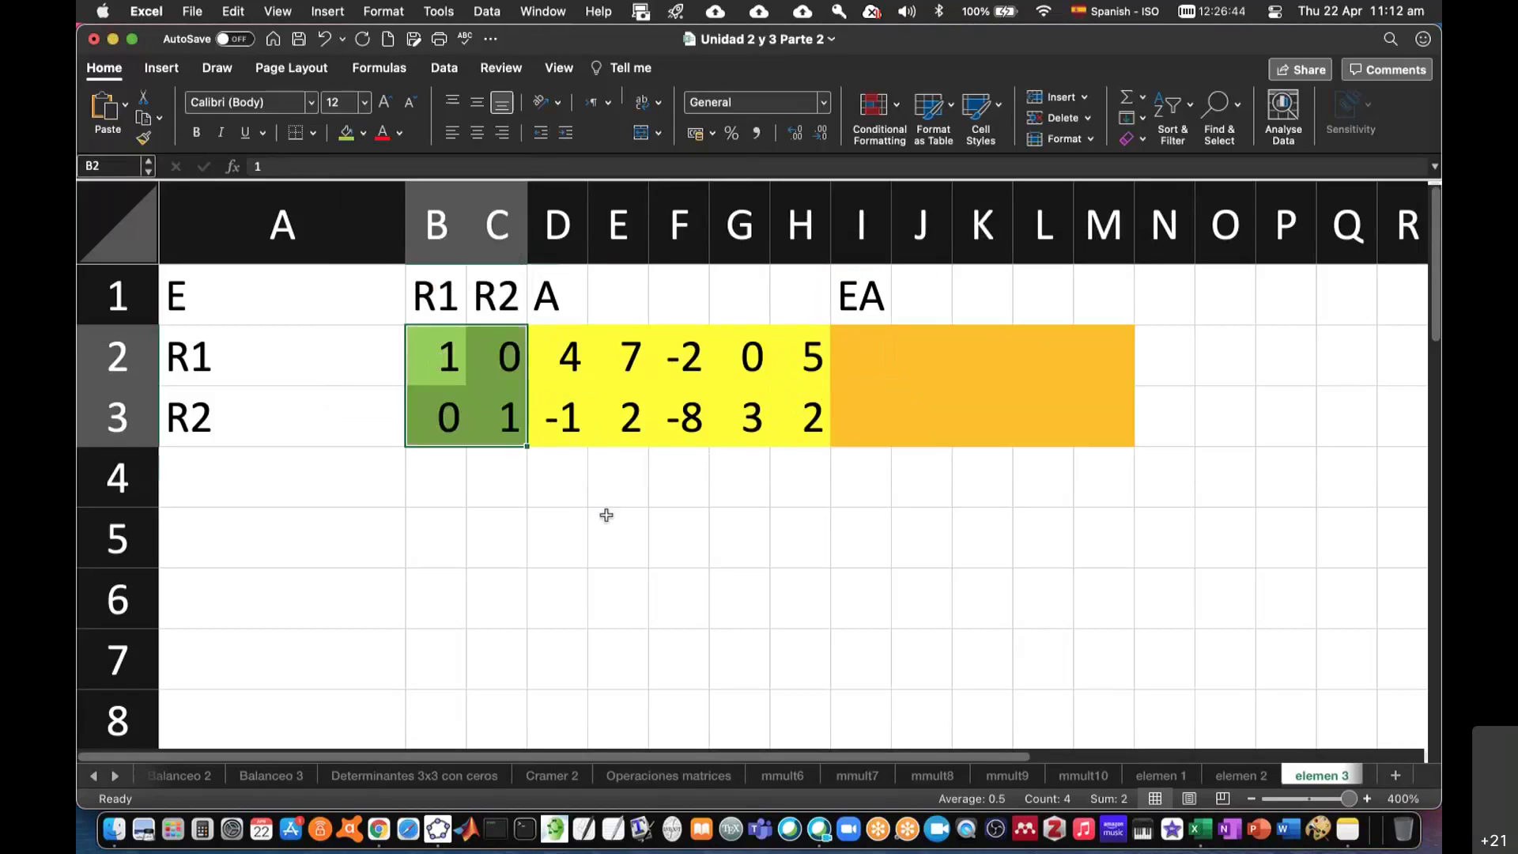
left_click(606, 515)
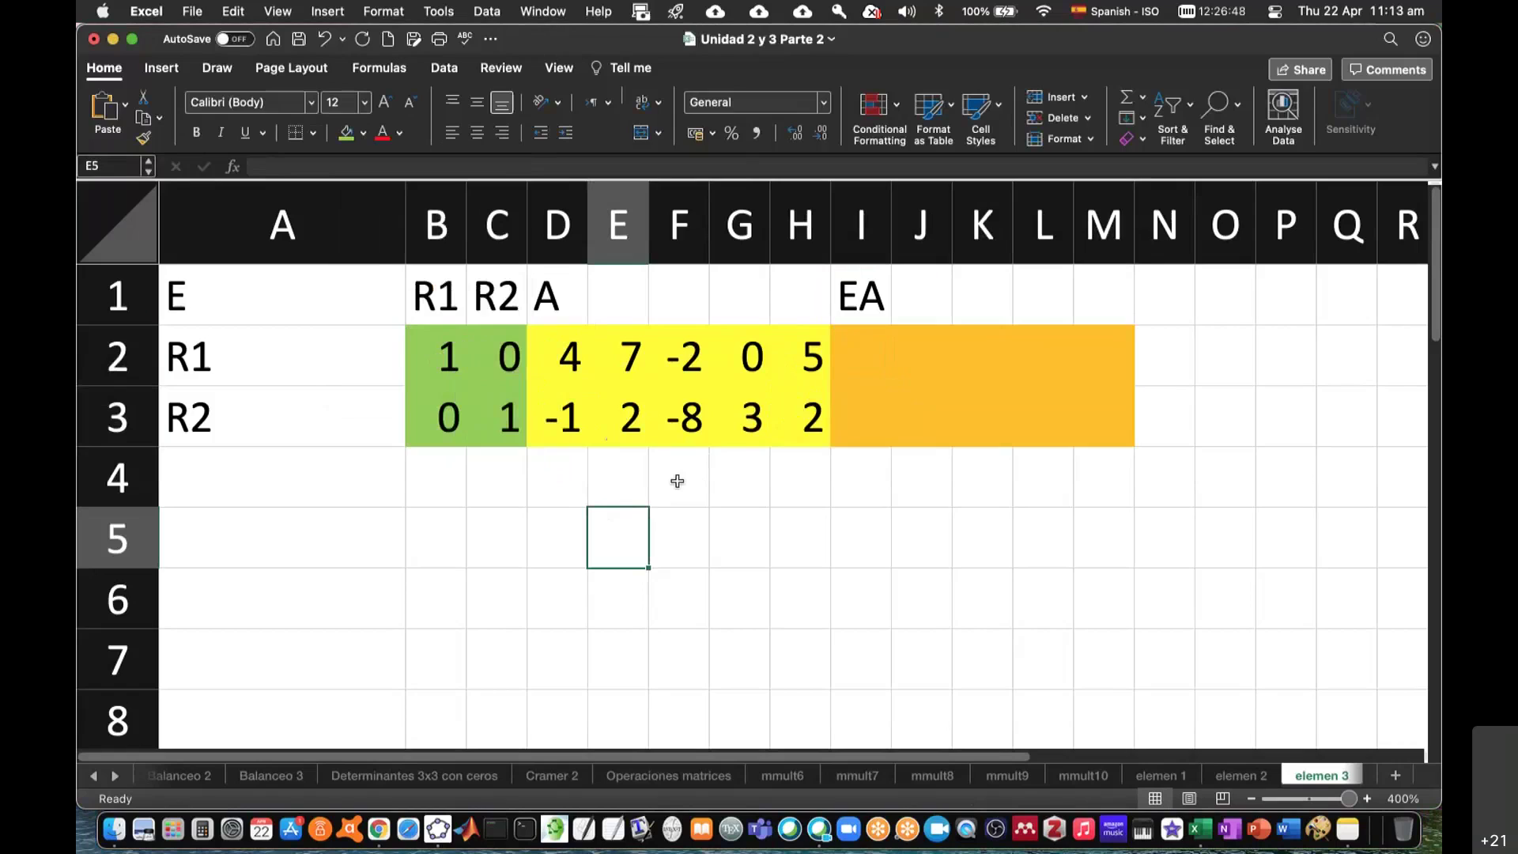
- Enter =MMULT(B2:C3,D2:H3) in I2 to multiply E by matrix A
left_click(863, 343)
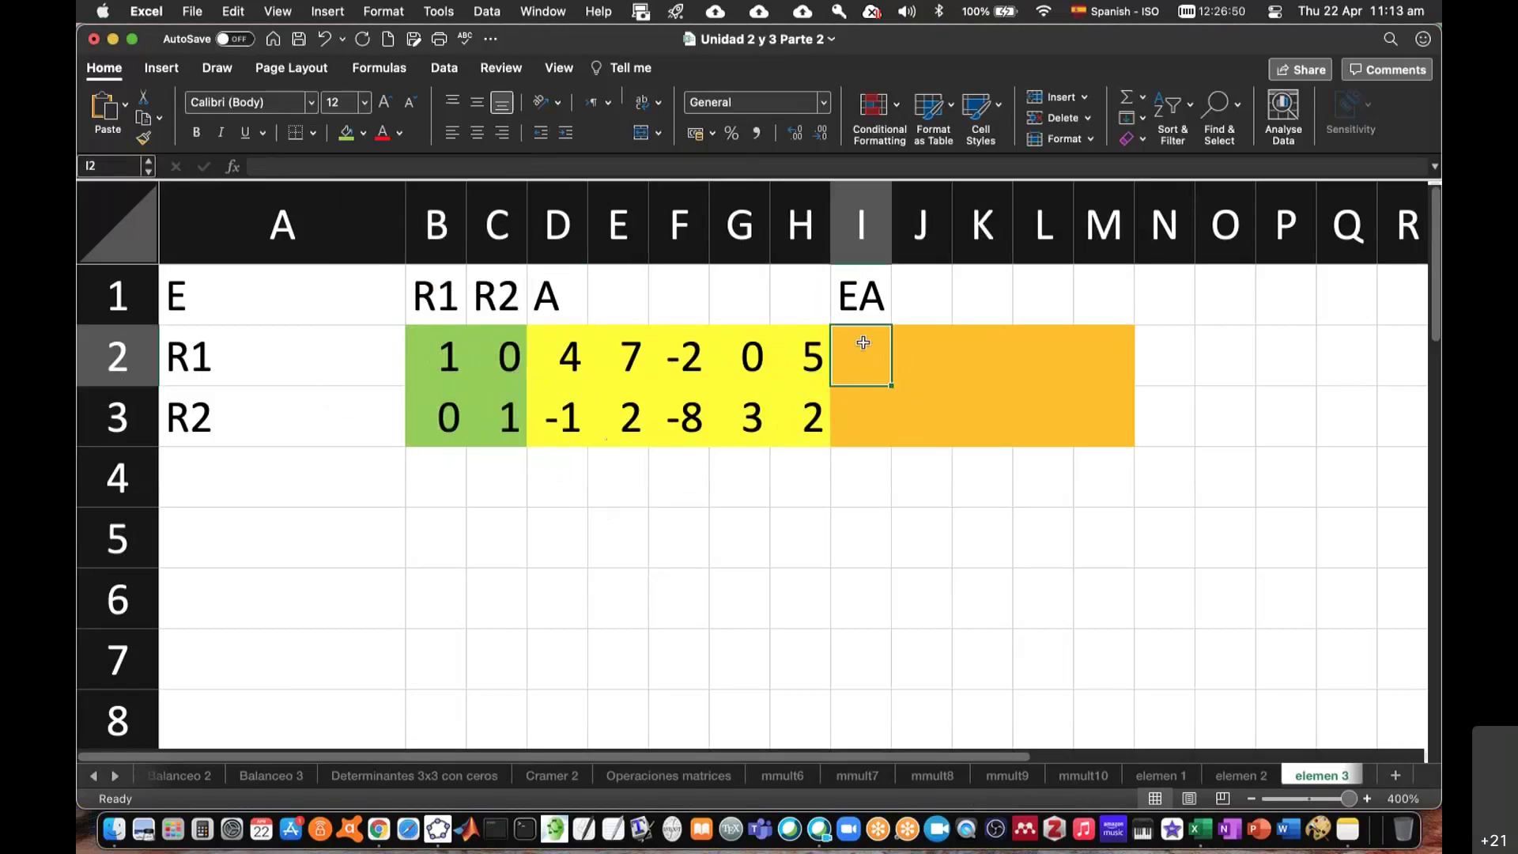
type("=mmult")
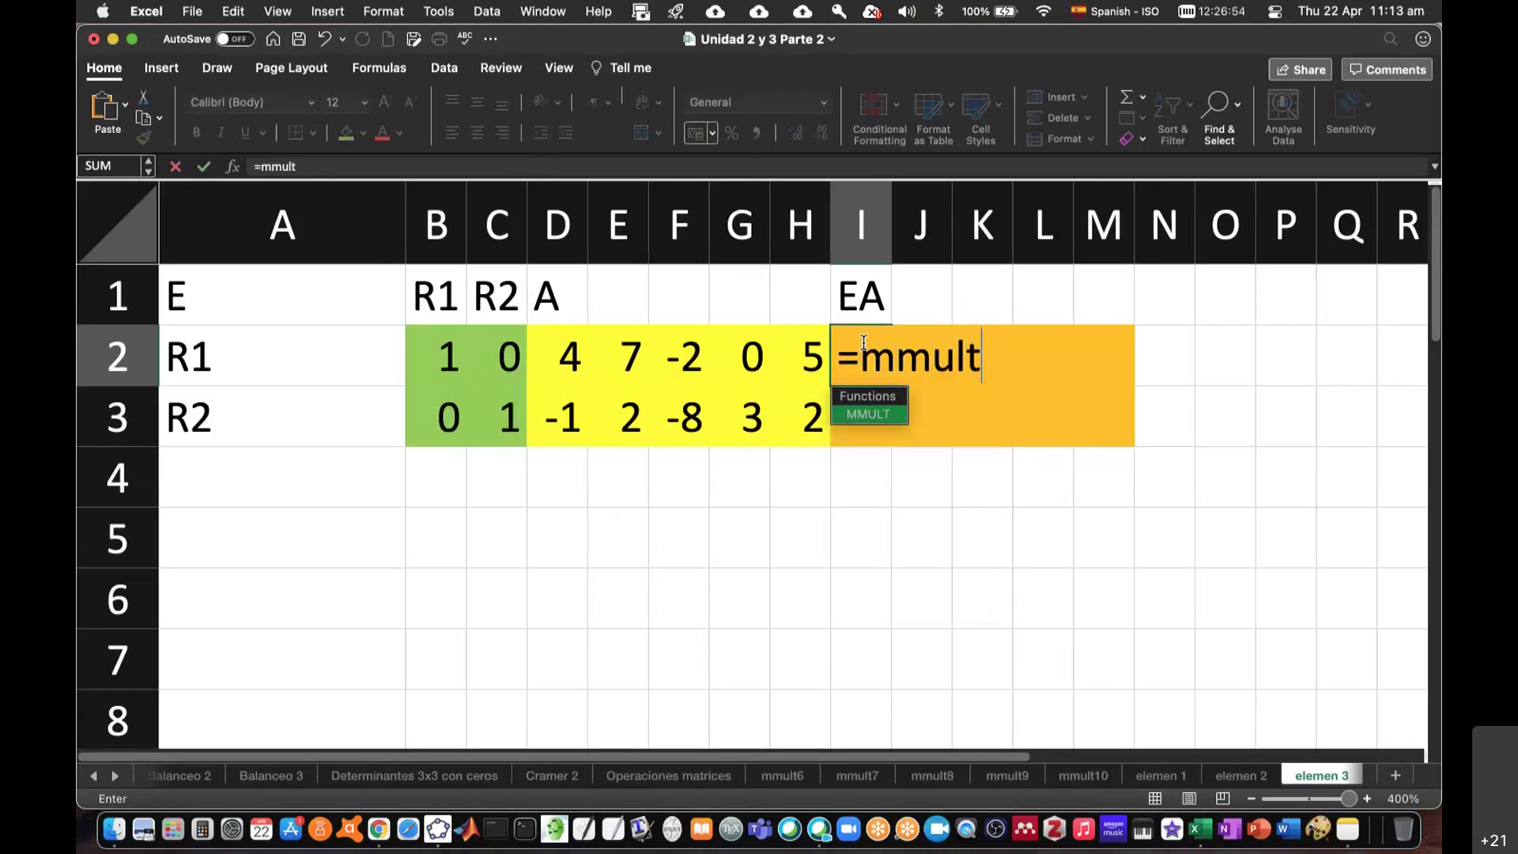
type("(")
left_click_drag(445, 348, 503, 411)
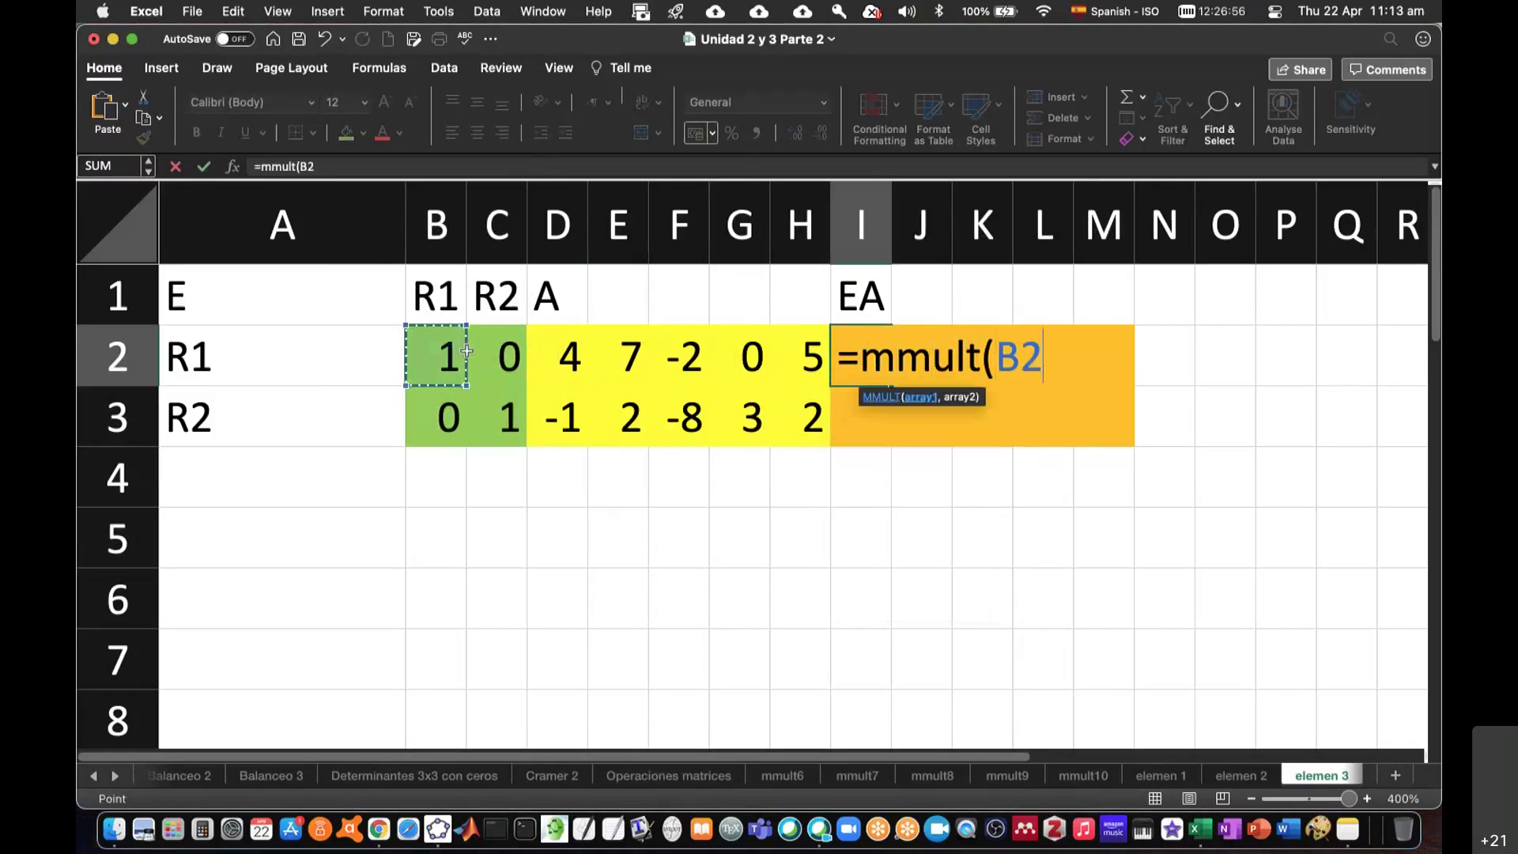
type(":C3,")
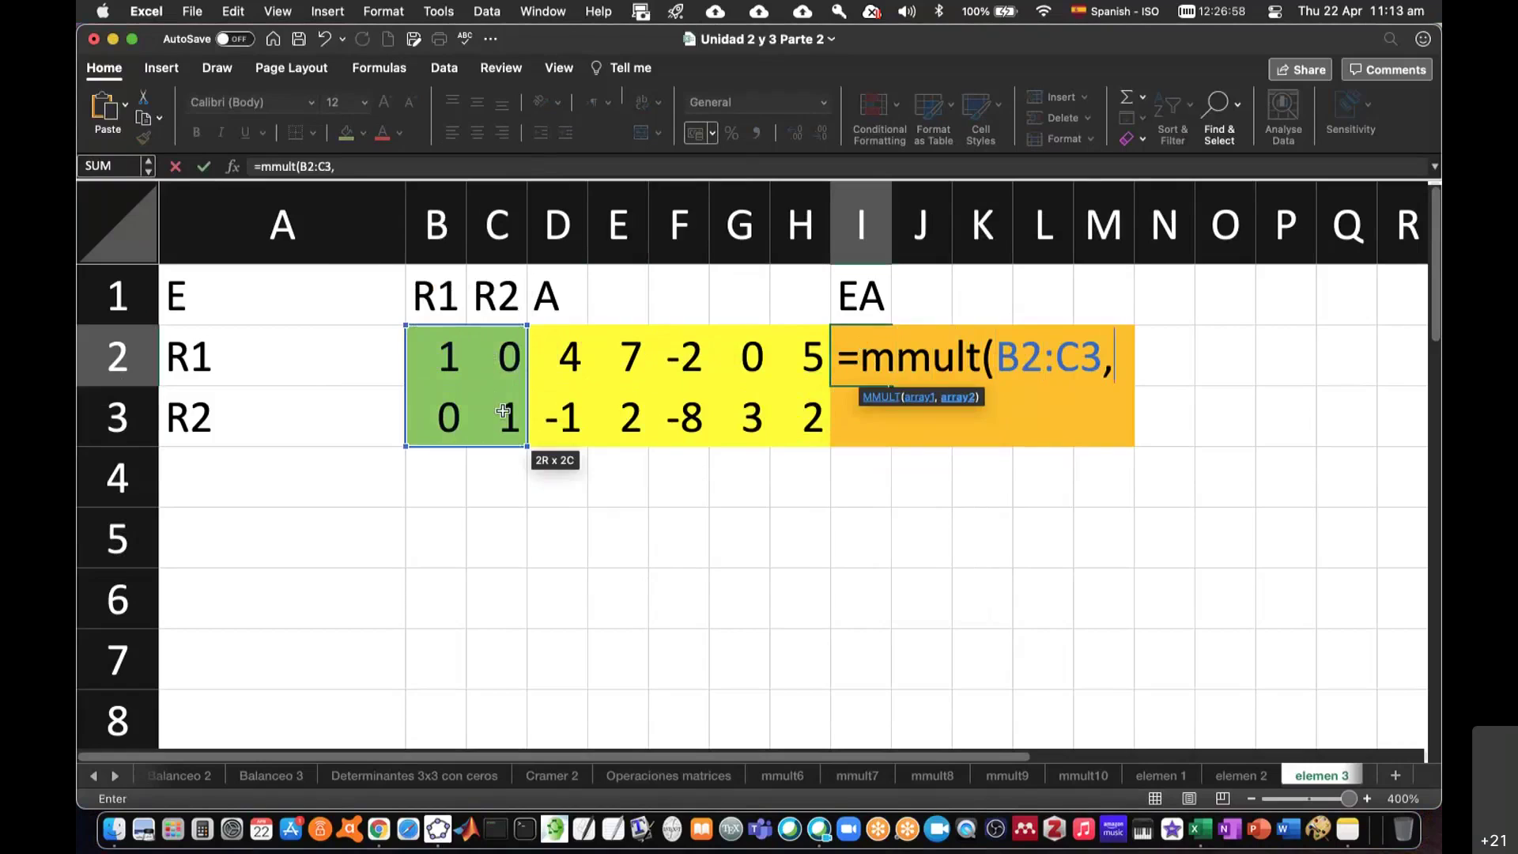
left_click_drag(554, 341, 790, 372)
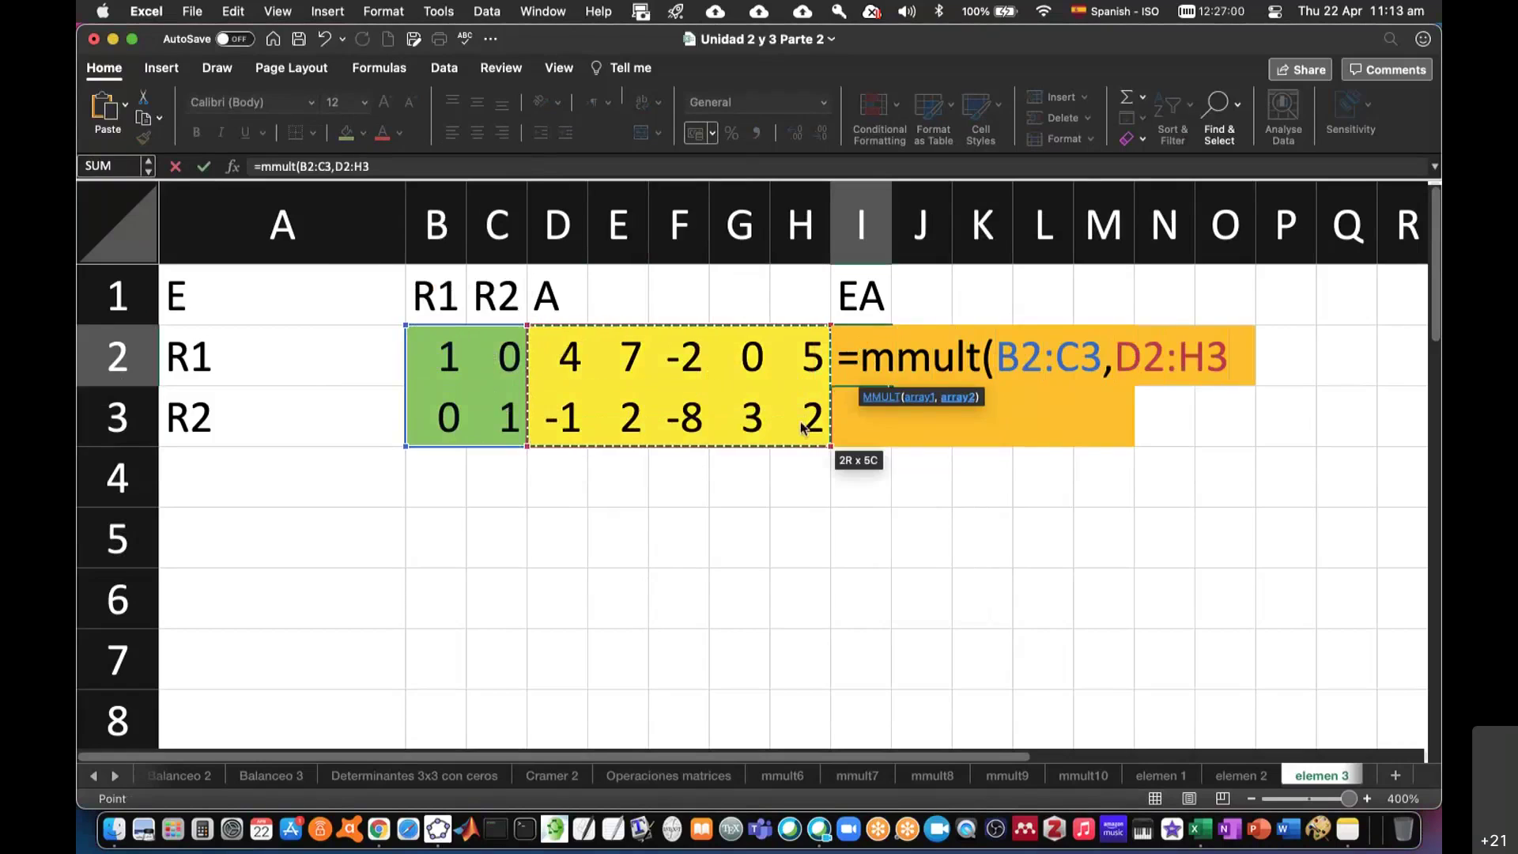
key("Return")
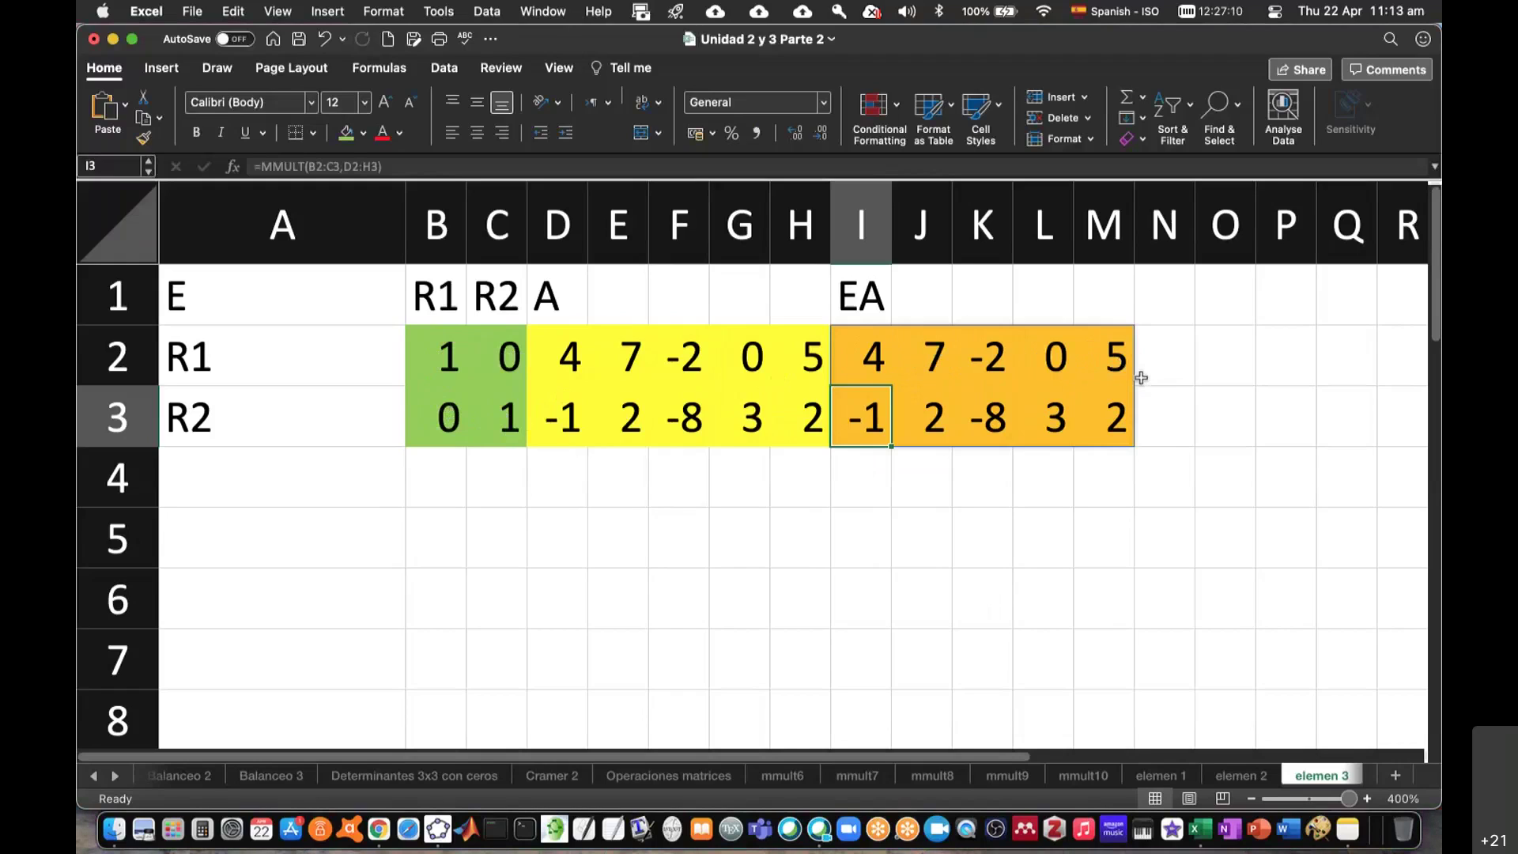
- Copy the whole A1:M3 layout into rows 5–7 and check the copied EA formula
left_click_drag(329, 294, 1085, 423)
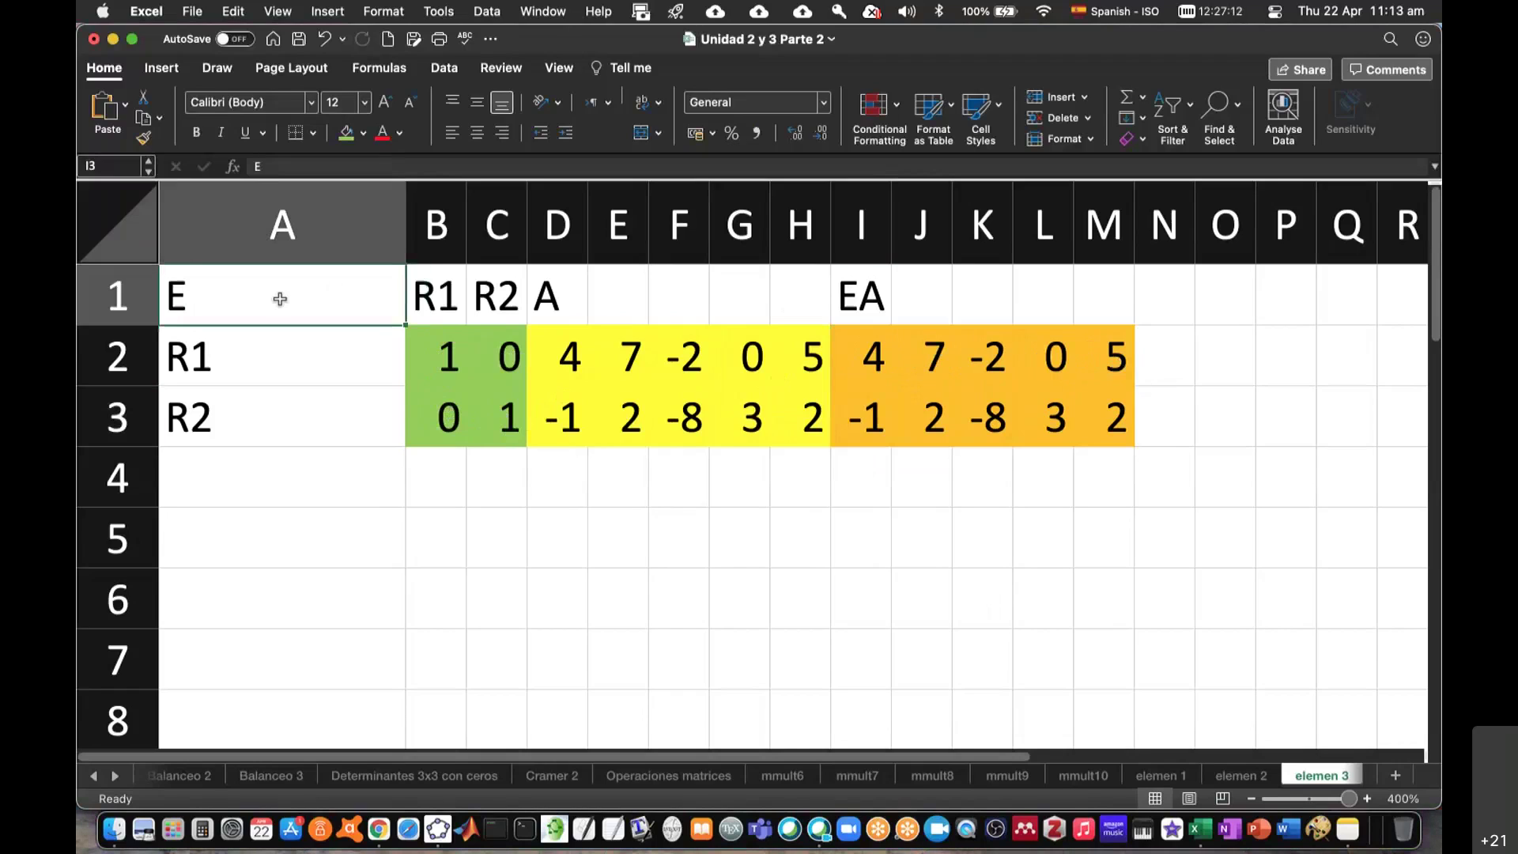
key("super+c")
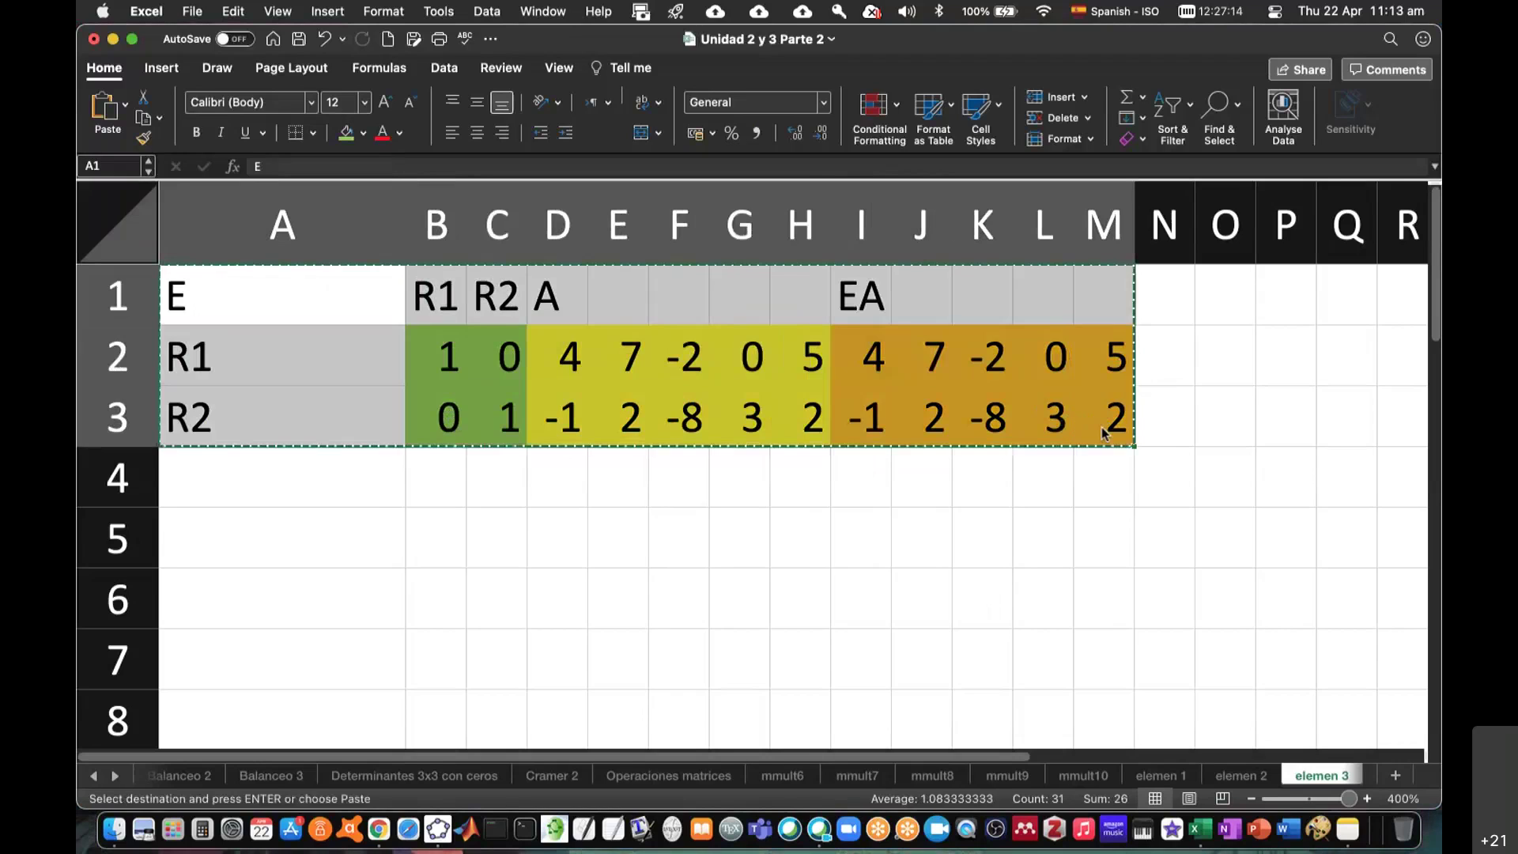
left_click(310, 535)
key("super+v")
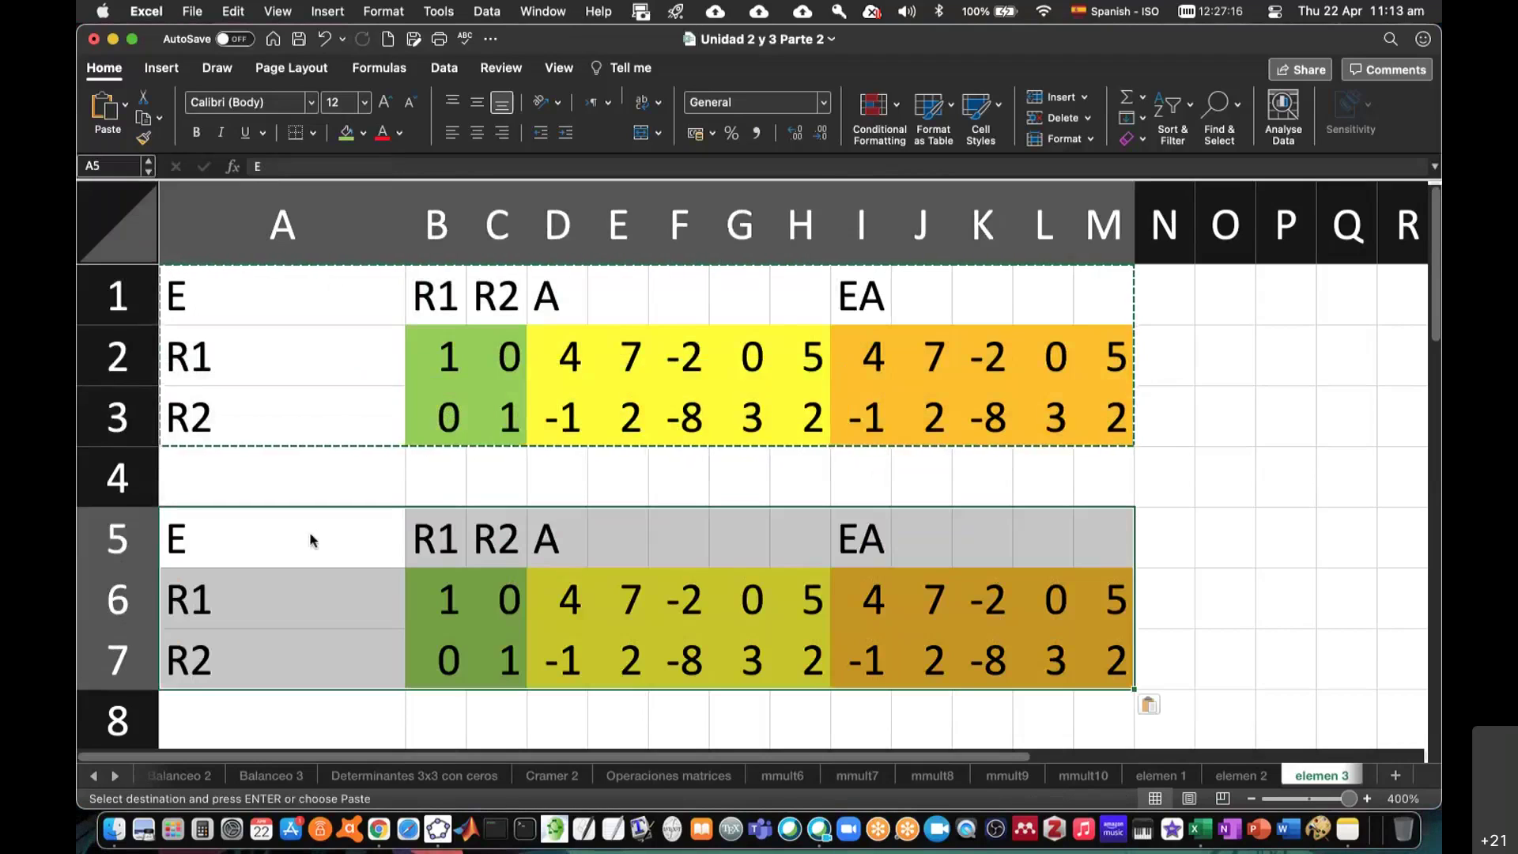
left_click(498, 554)
left_click(672, 514)
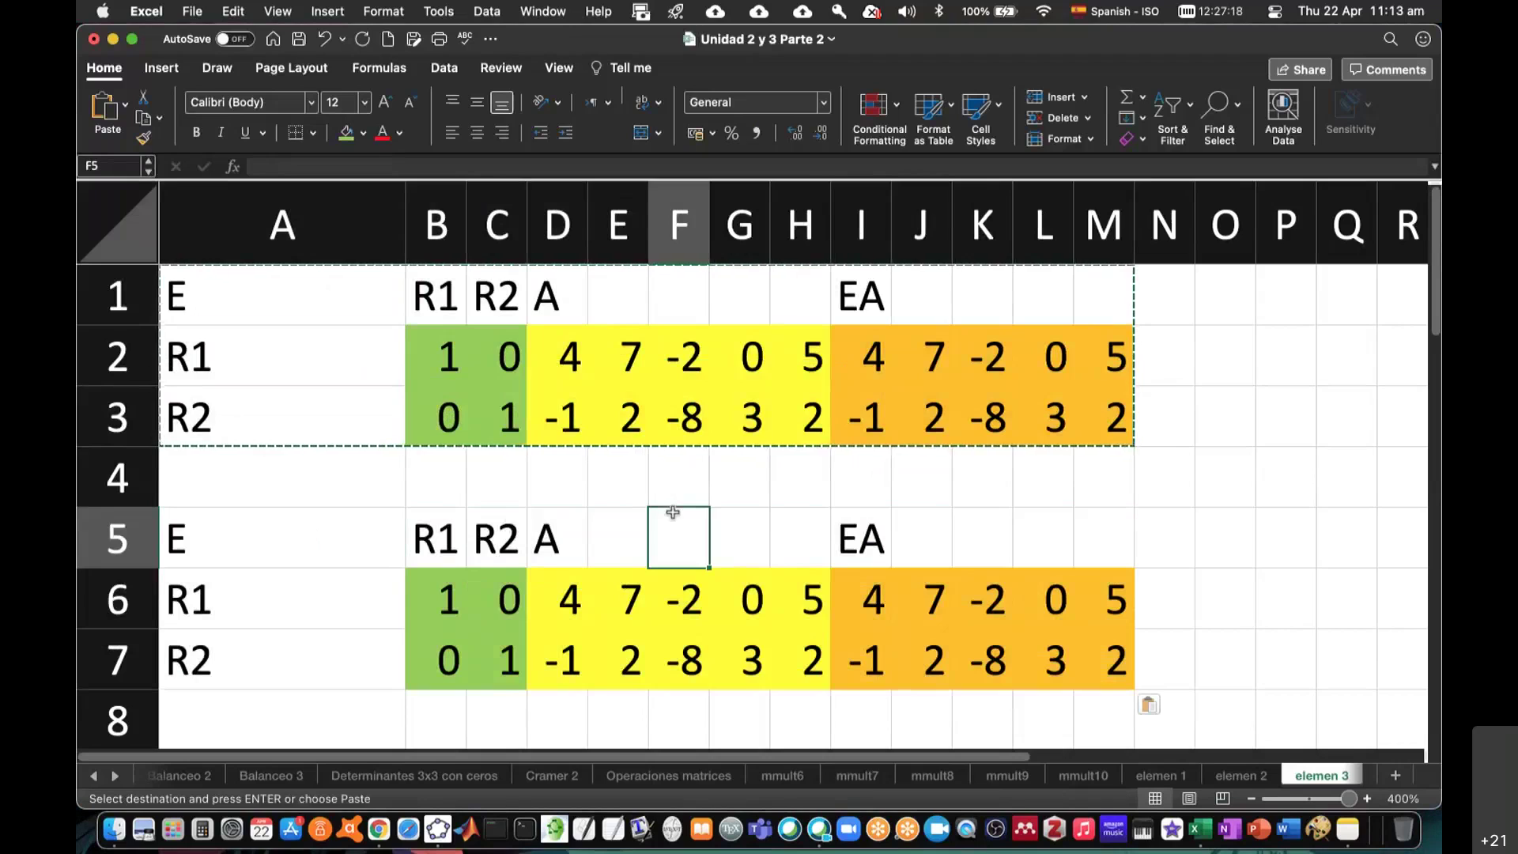
double_click(794, 493)
left_click(862, 599)
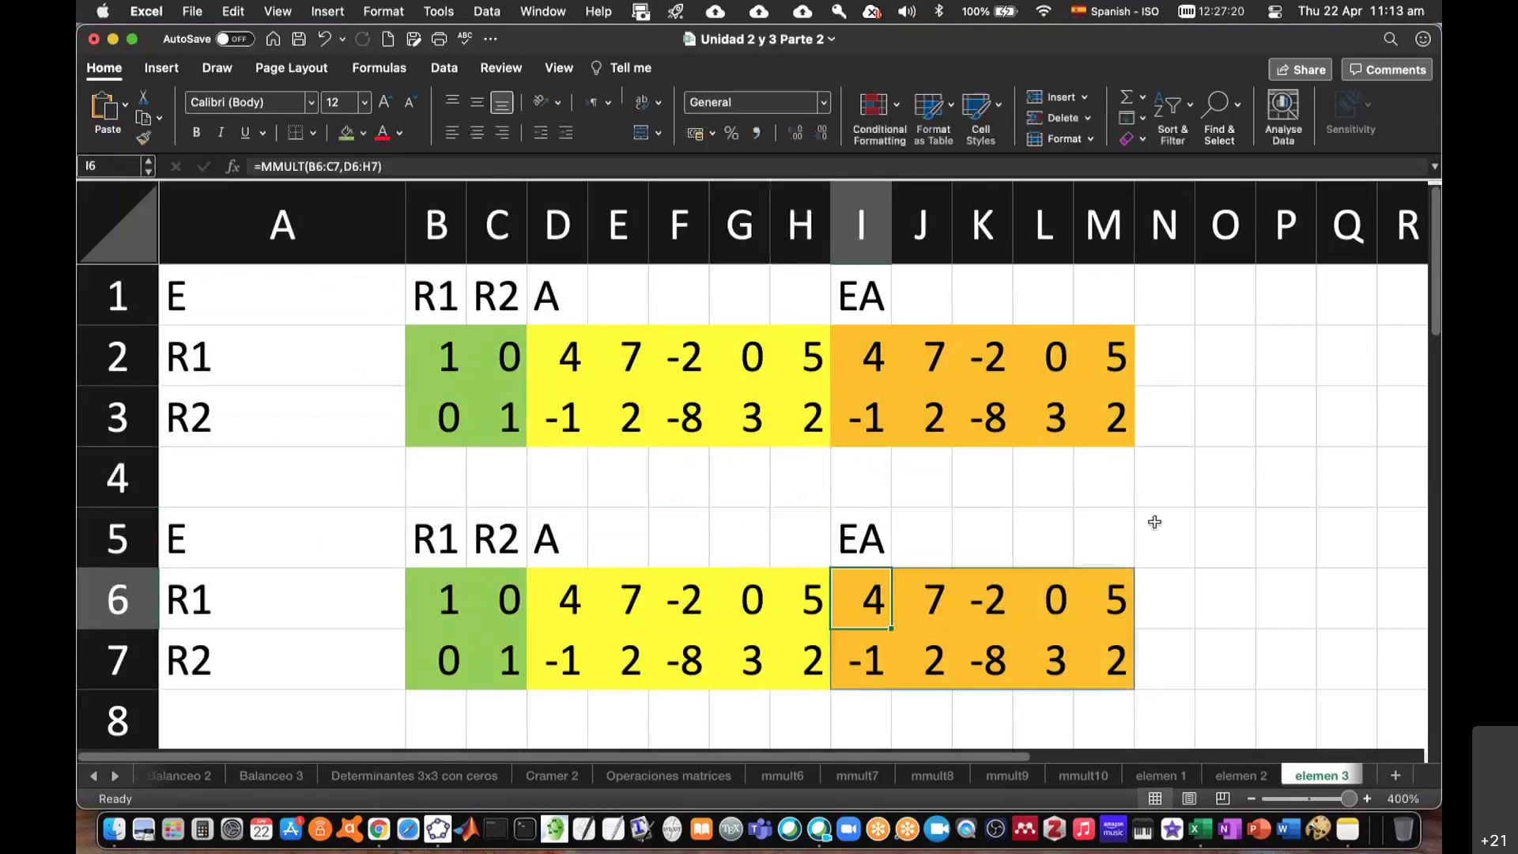
scroll(1155, 518, "down", 2)
scroll(664, 558, "up", 2)
- Change the lower E's top row B6:C6 to 0 1
left_click(443, 602)
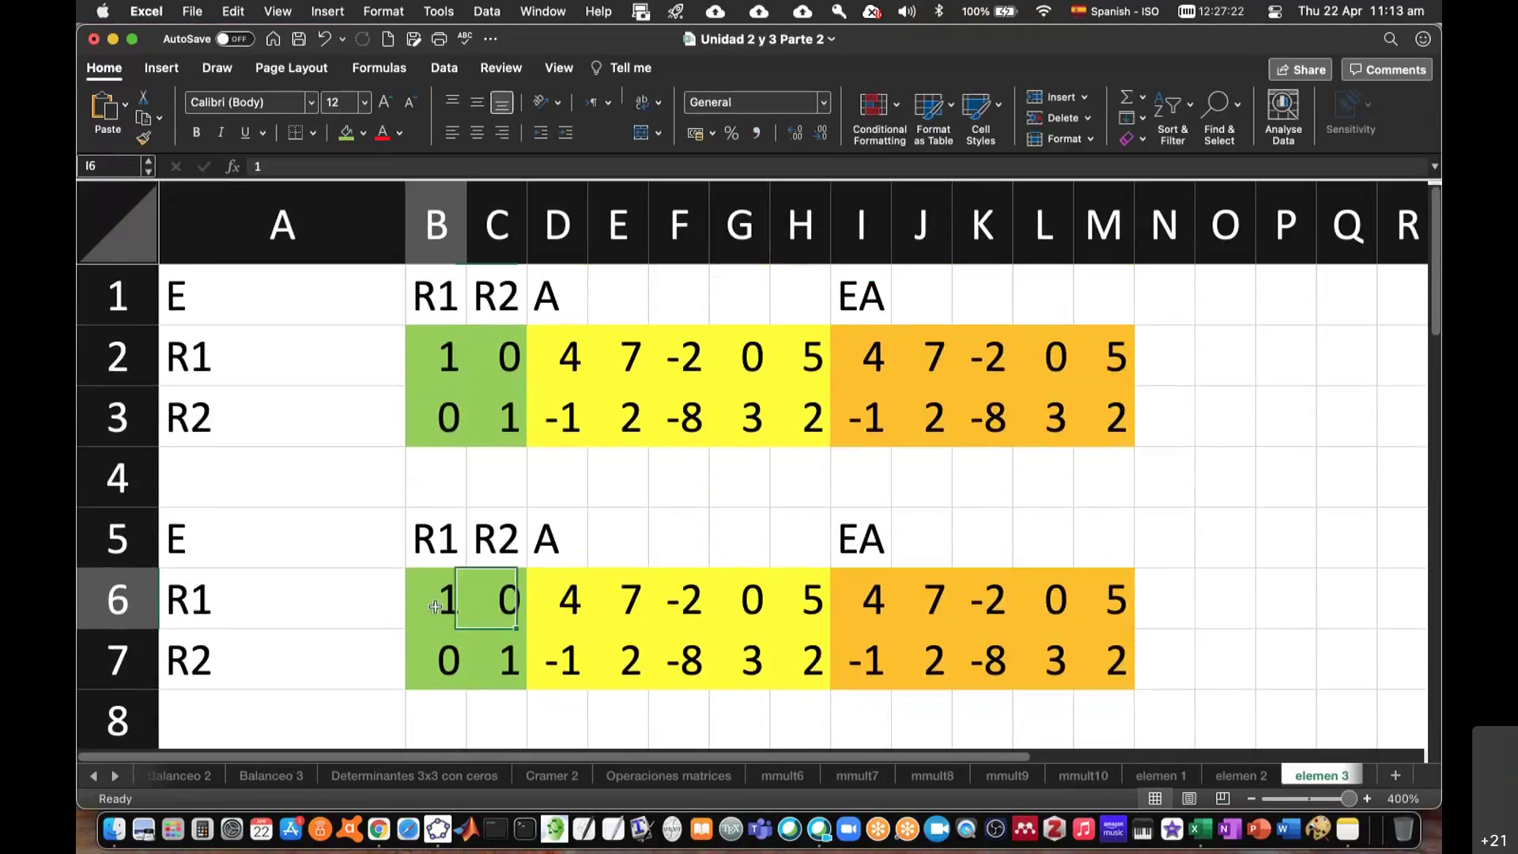
key("Right")
key("Left")
key("Right")
key("Left")
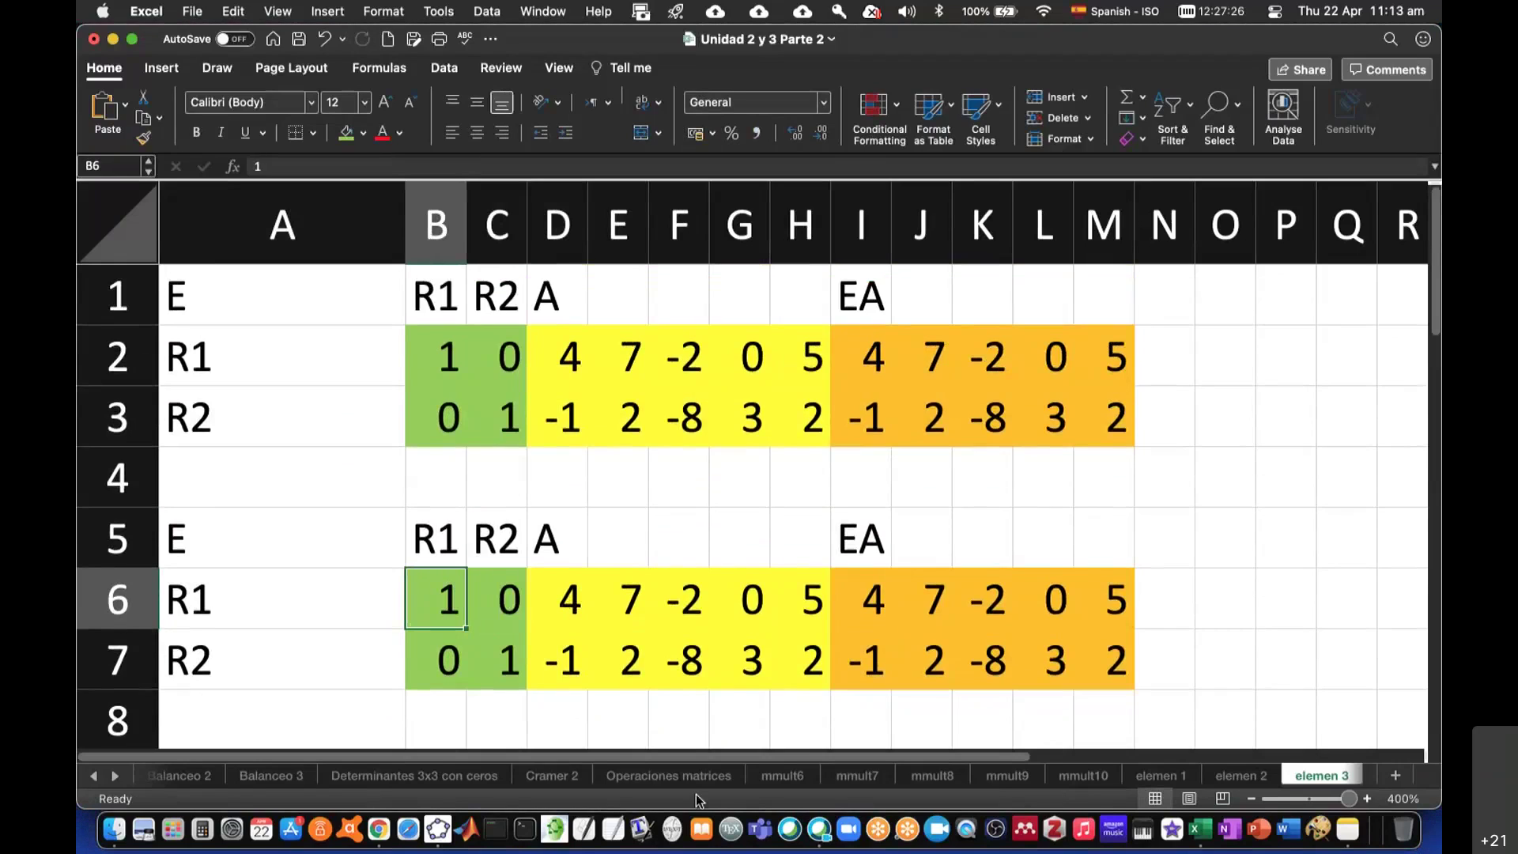
type("0")
key("Right")
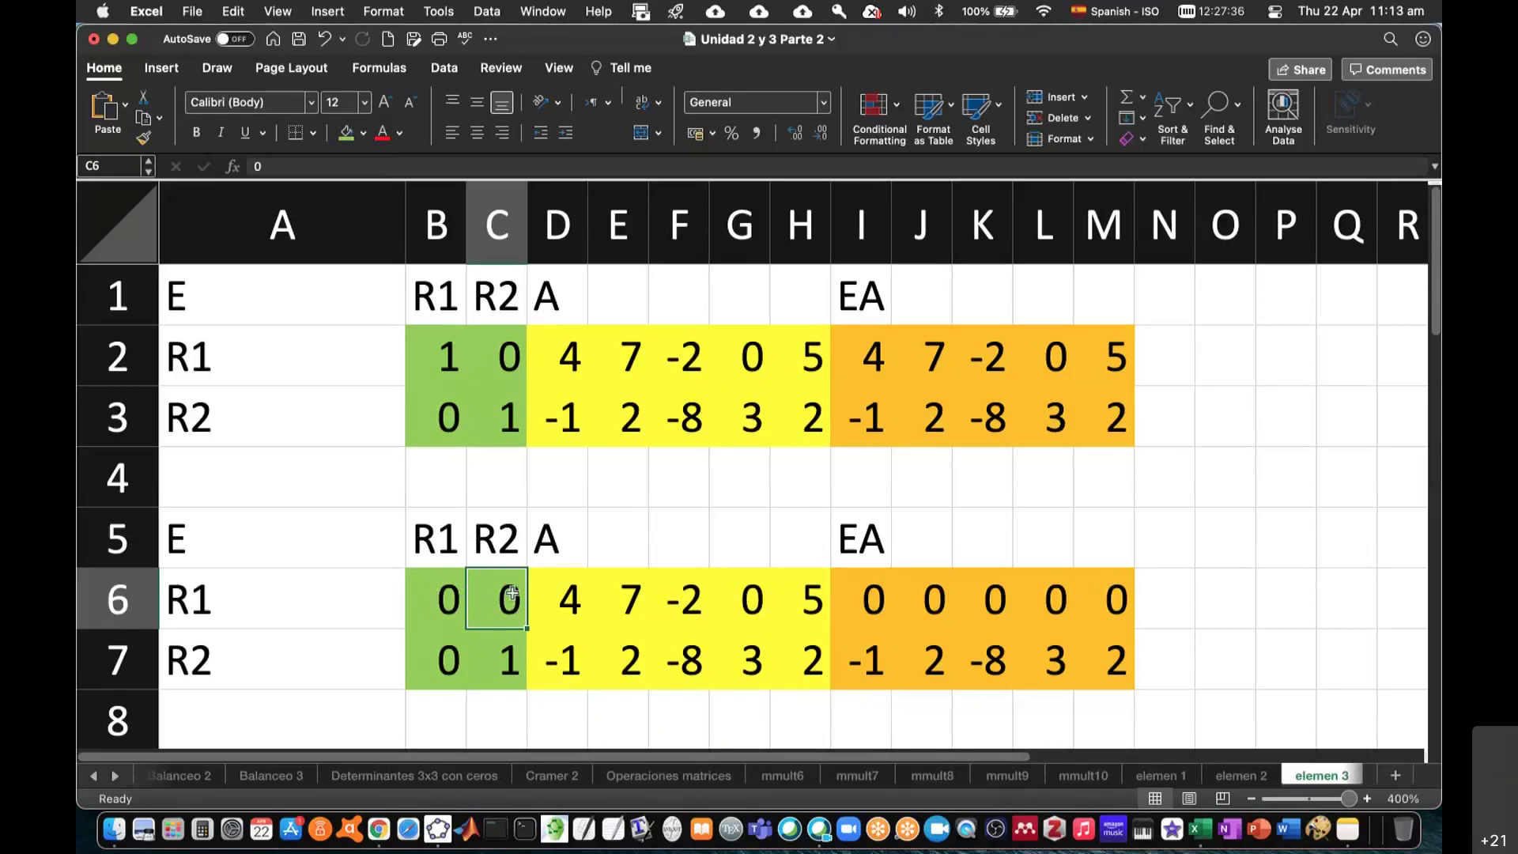
type("1")
key("Right")
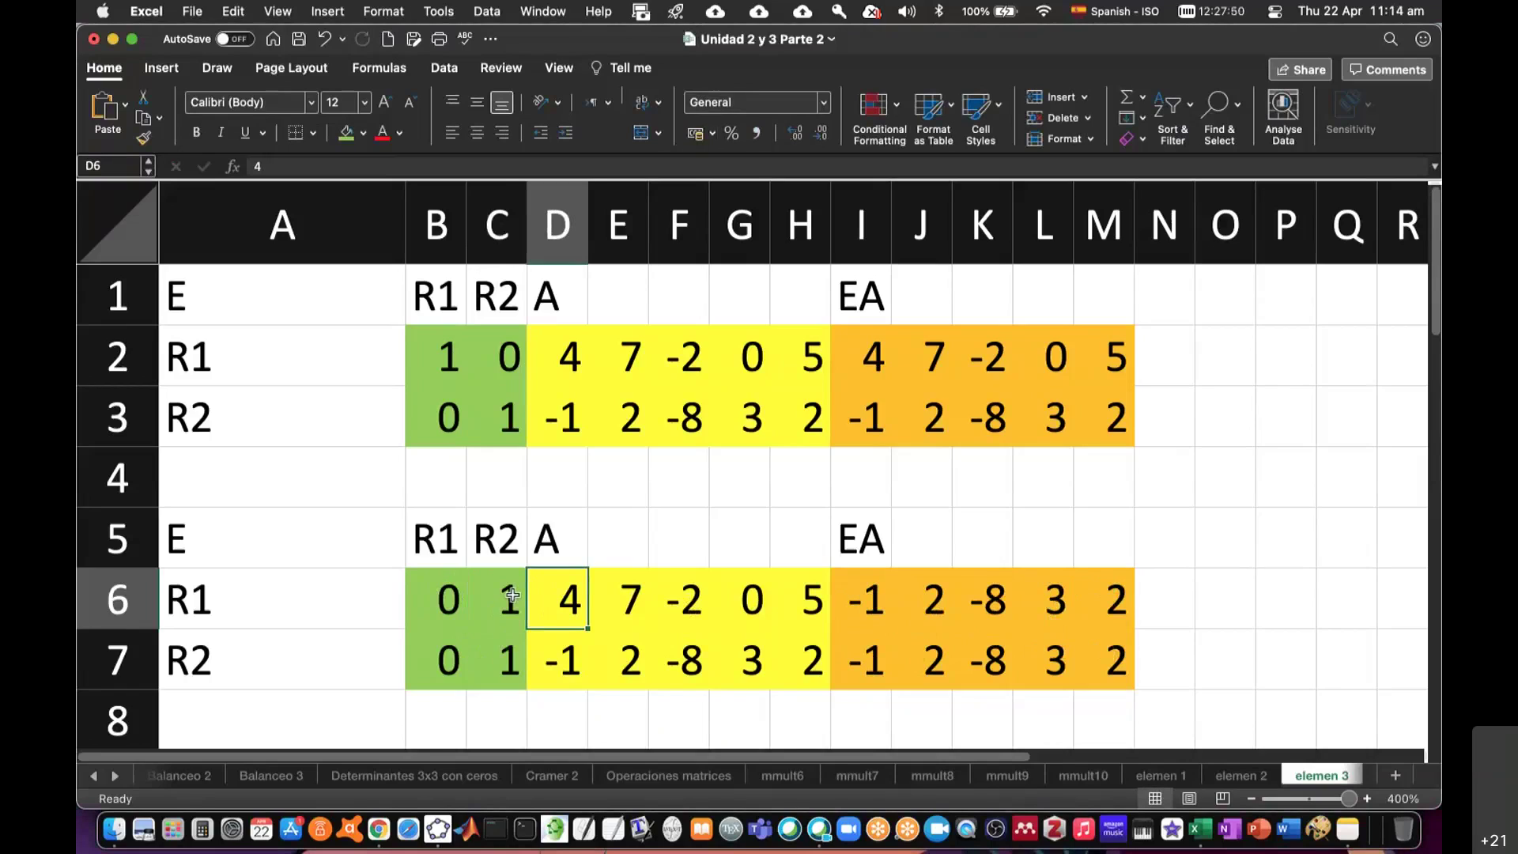
- Set the lower E's bottom row to 1 0, so EA swaps A's rows
left_click(508, 654)
left_click(574, 661)
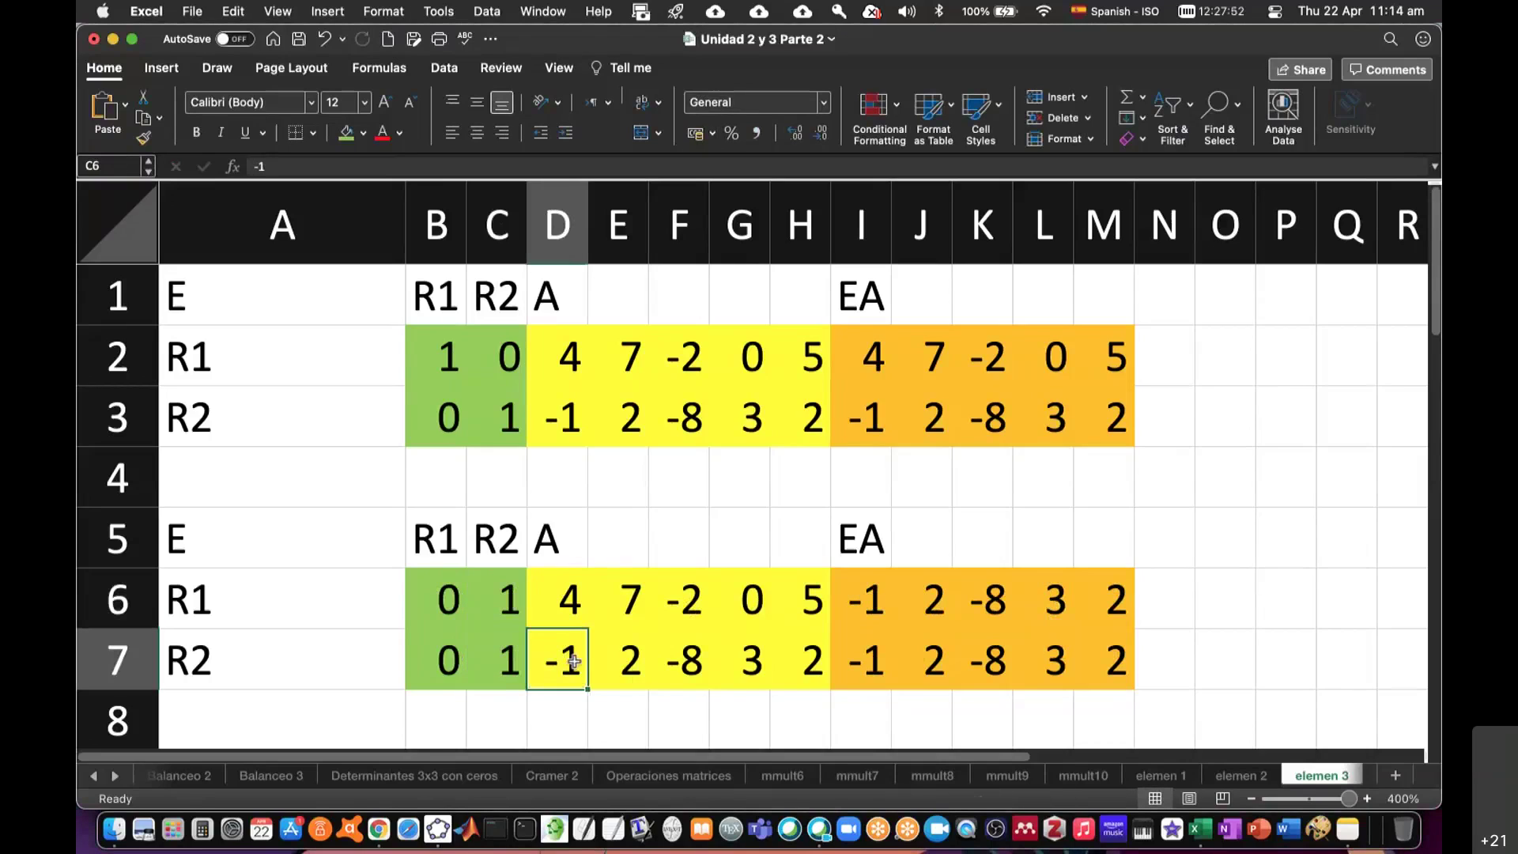
left_click_drag(574, 661, 806, 661)
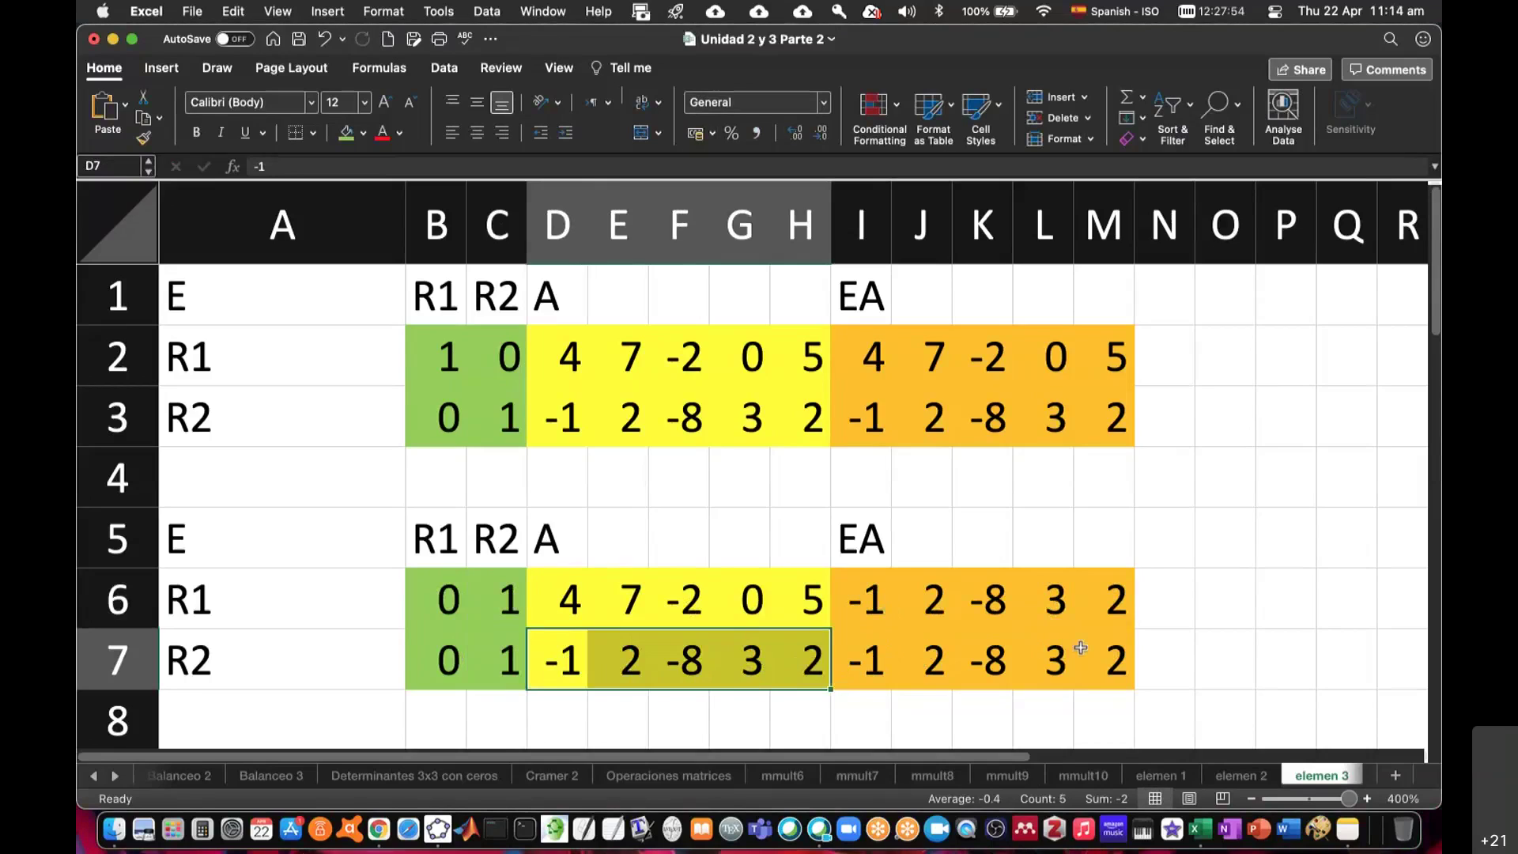
left_click(486, 656)
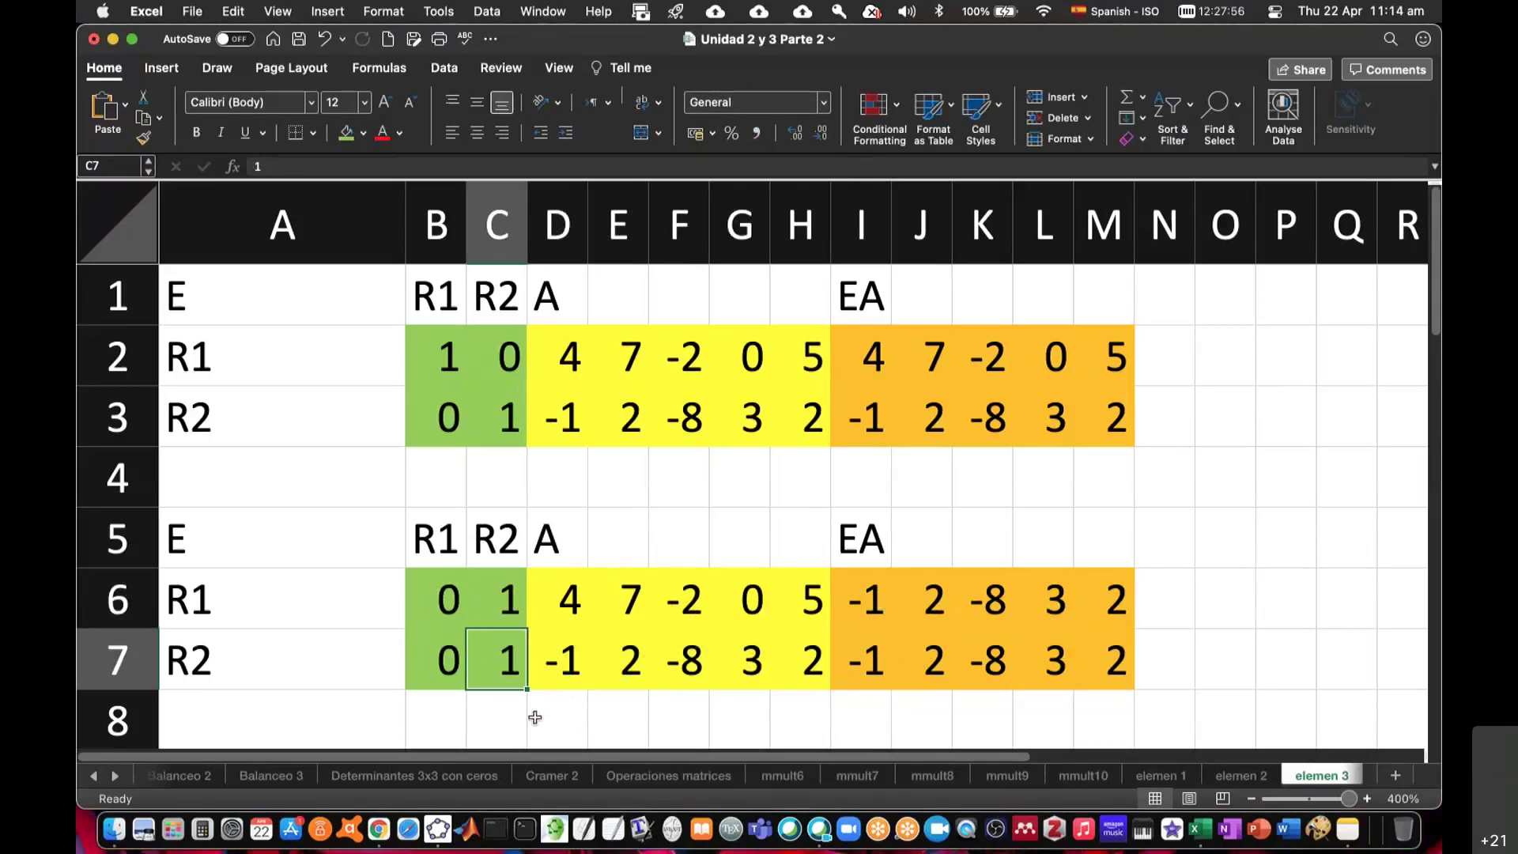
type("0")
key("Left")
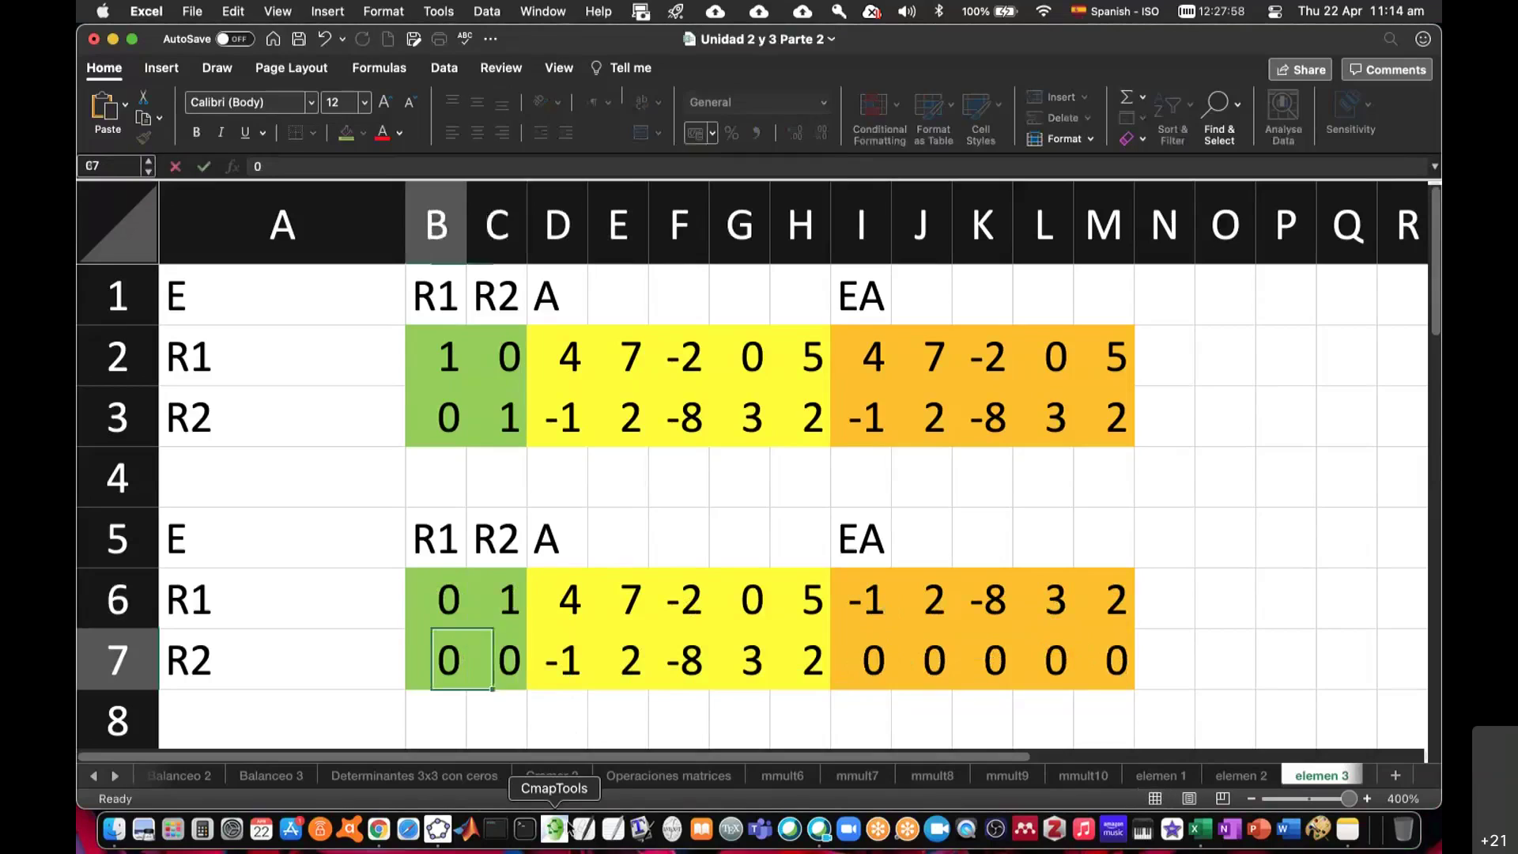
type("1")
key("Right")
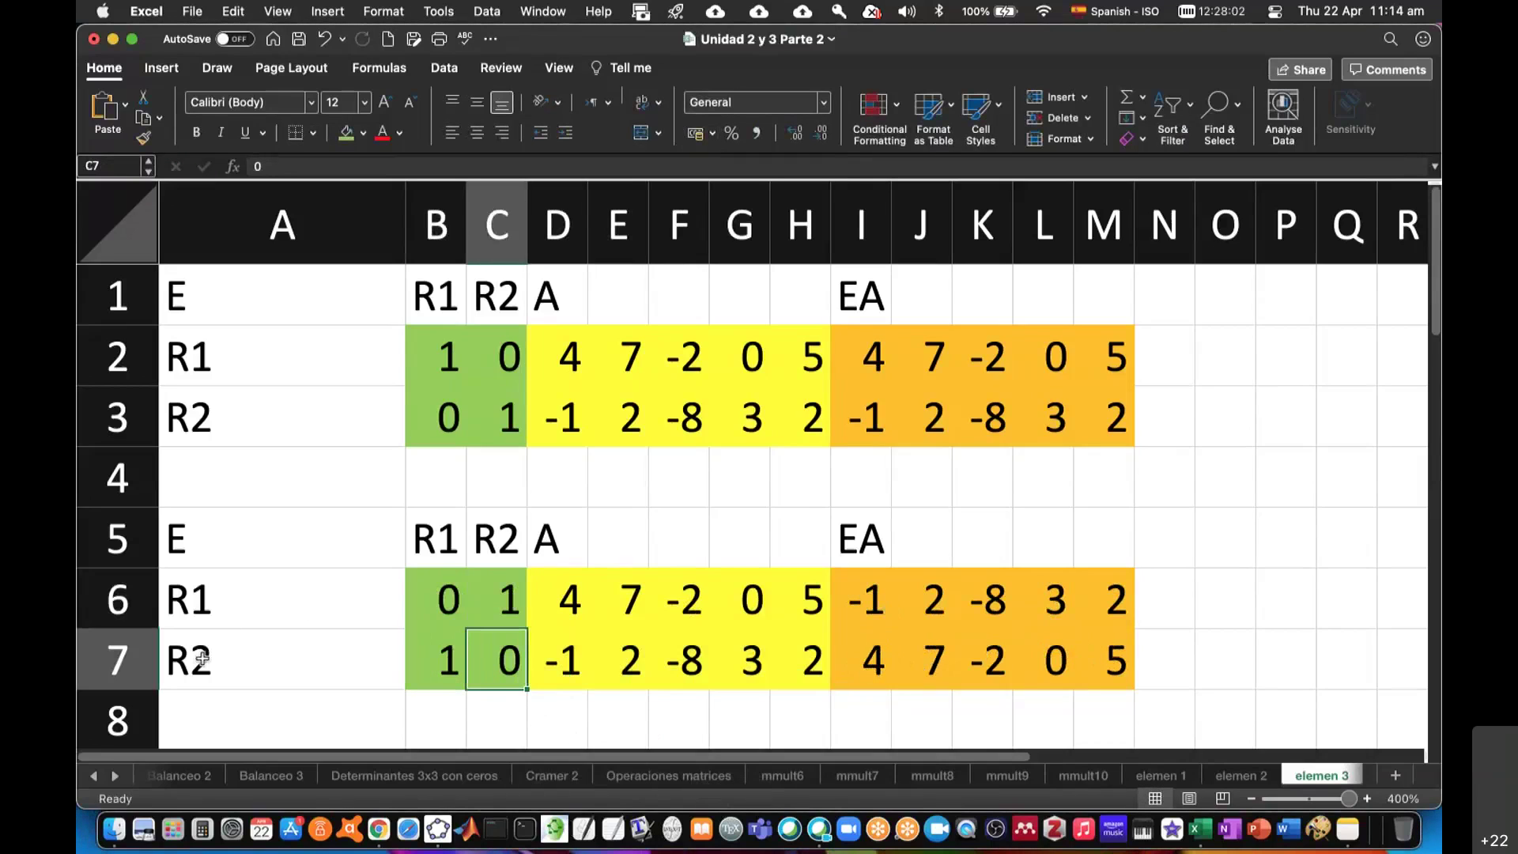
- Note R1=R2 in N6 and R2=R1 in N7 beside the swapped product block
left_click(443, 661)
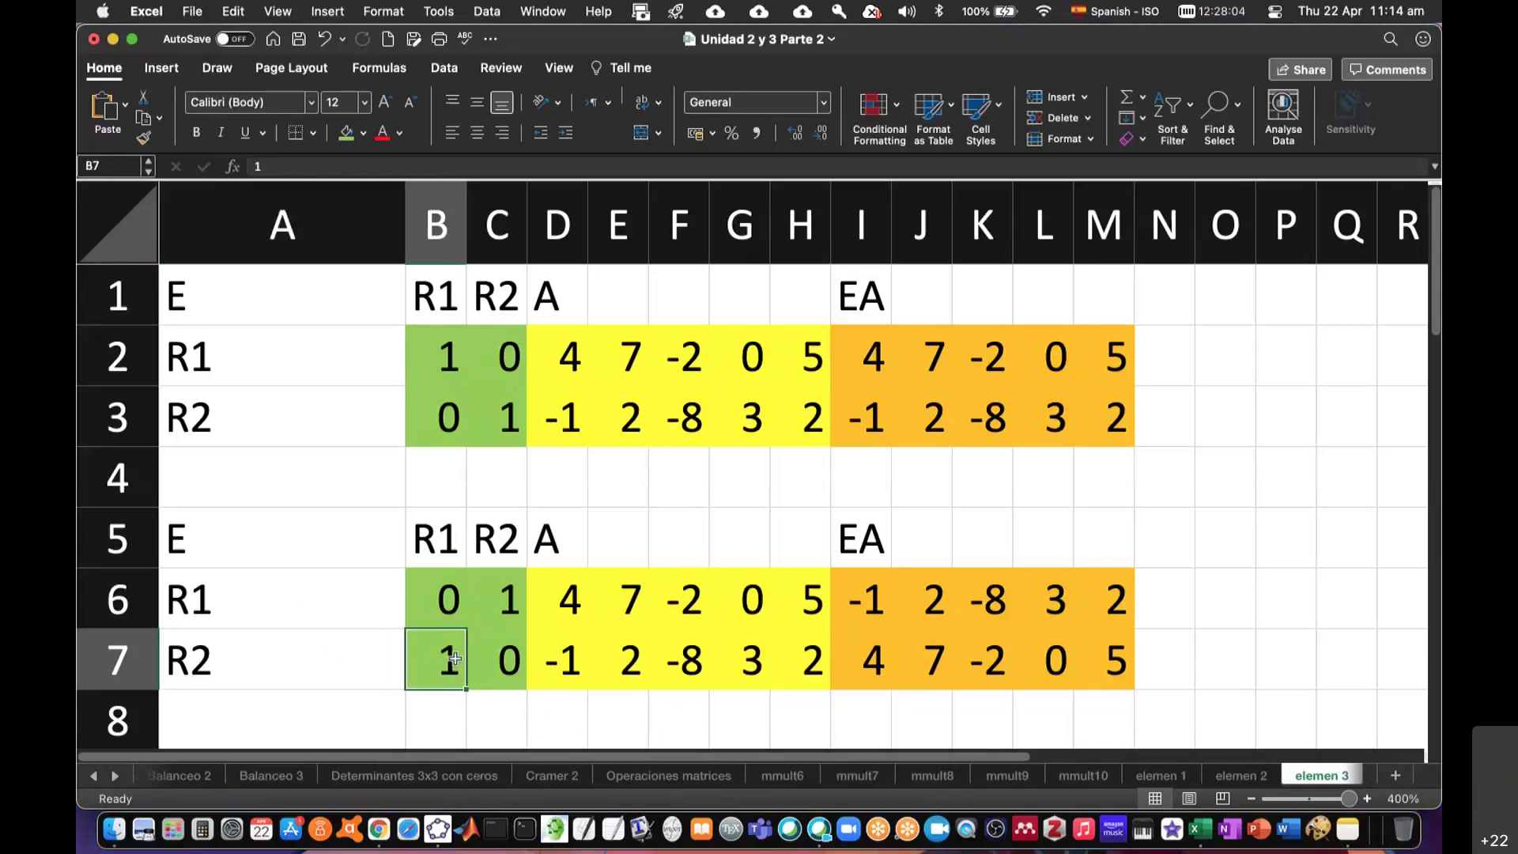
left_click_drag(873, 654, 1098, 646)
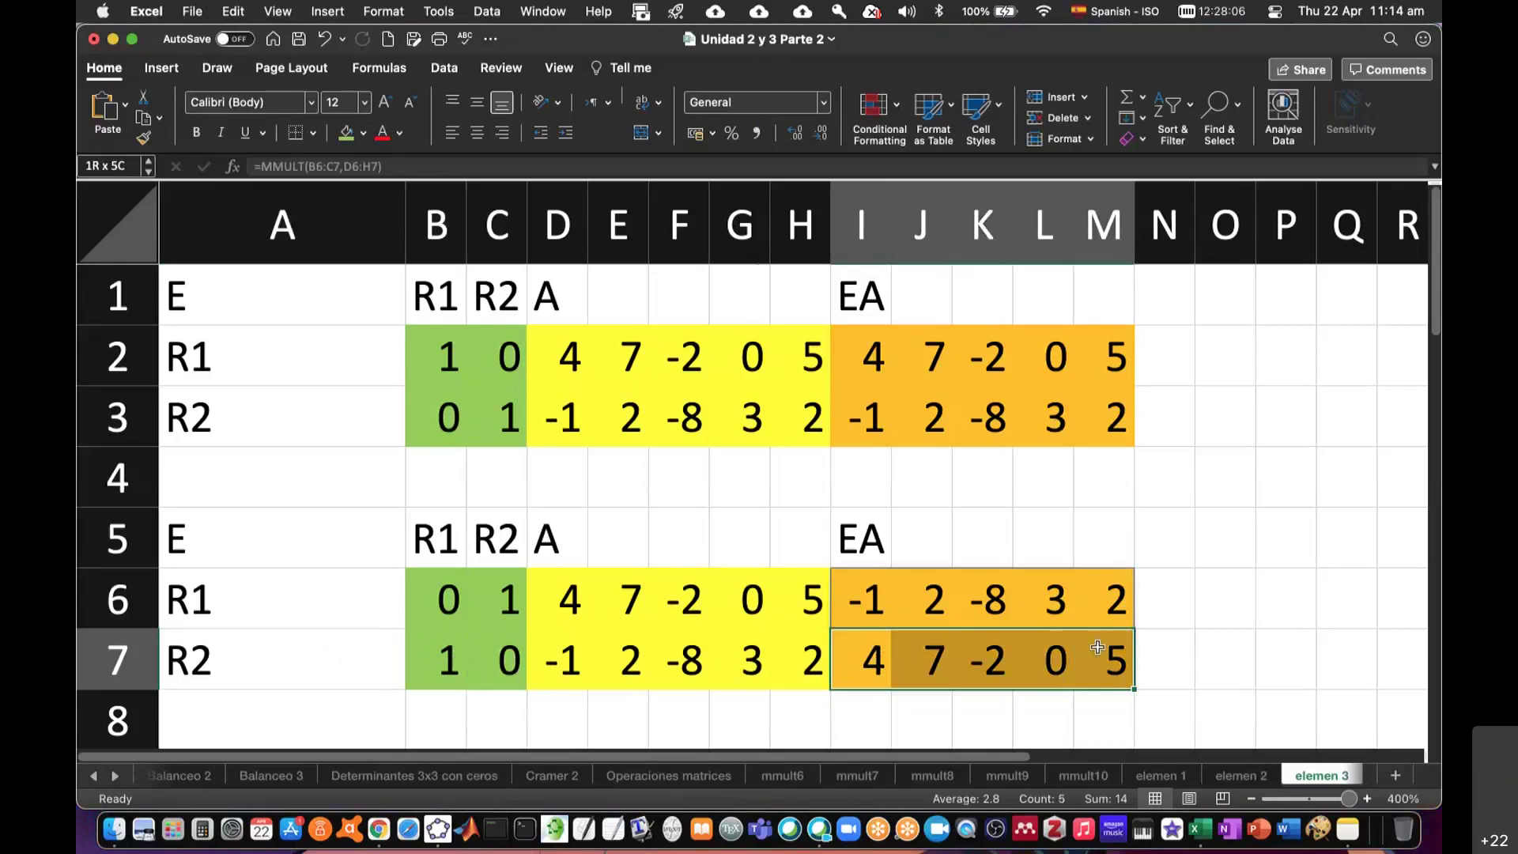
left_click(1173, 592)
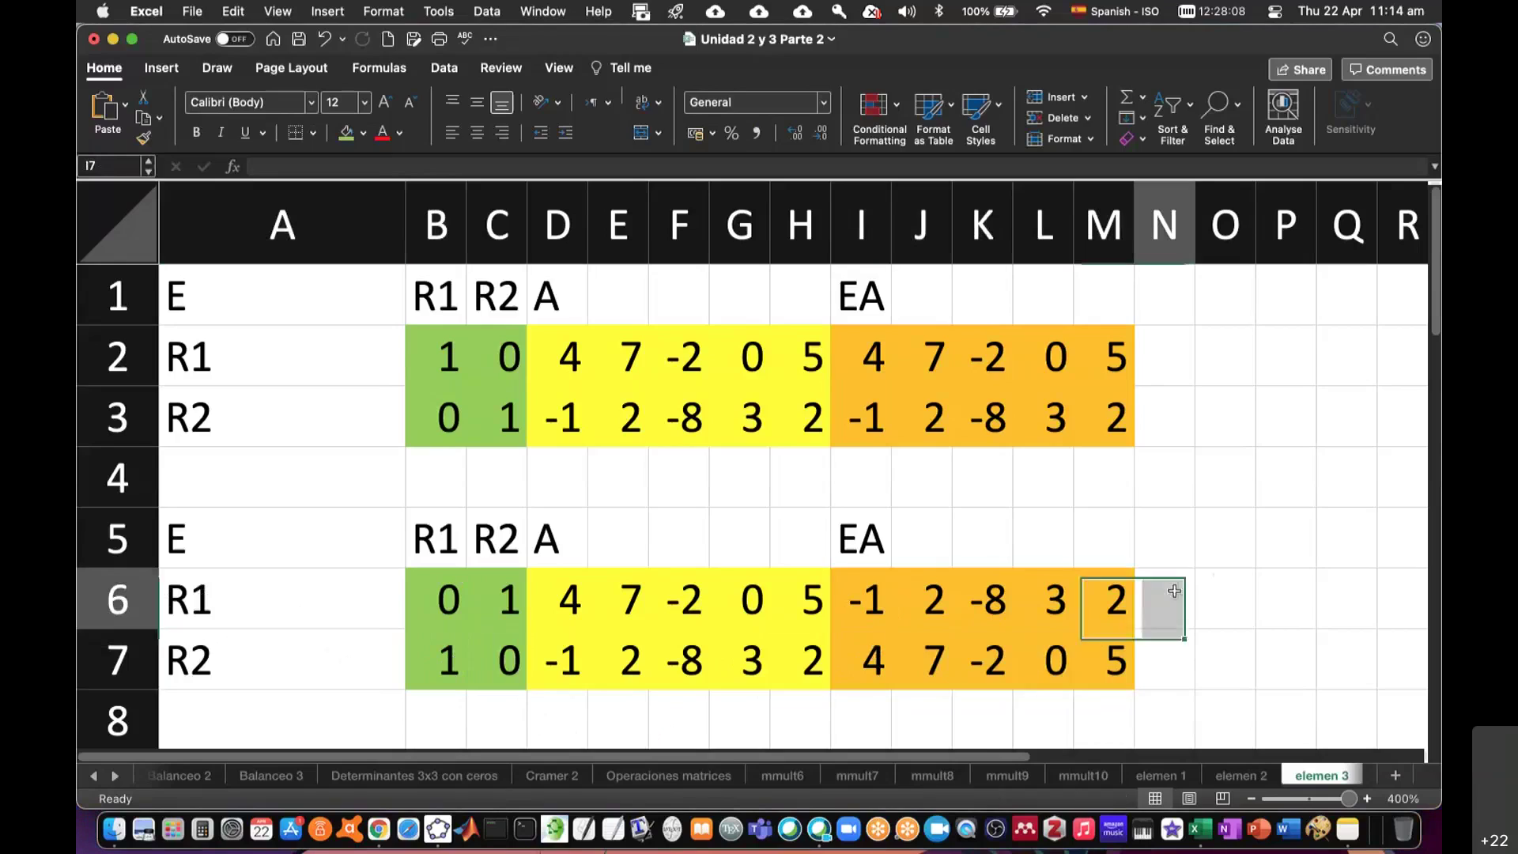
type("R1=2")
key("BackSpace")
type("R2")
key("Return")
type("R2=E")
key("BackSpace")
type("R1")
key("Return")
- Note R1=R1 in N2 and R2=R2 in N3, and relabel A1 from E to I
scroll(1170, 474, "up", 1)
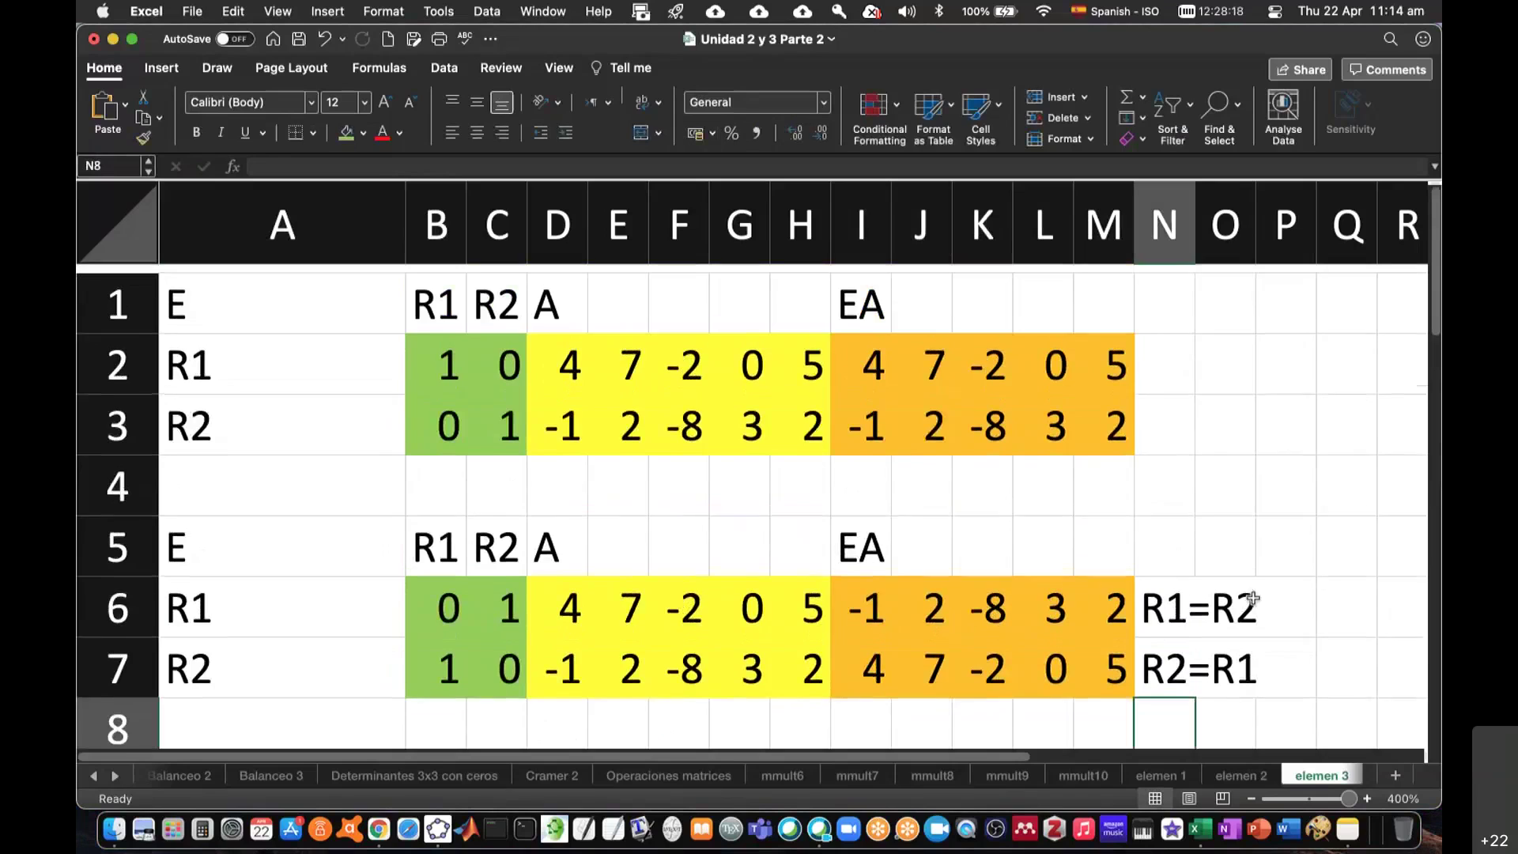
left_click(1166, 395)
double_click(1170, 349)
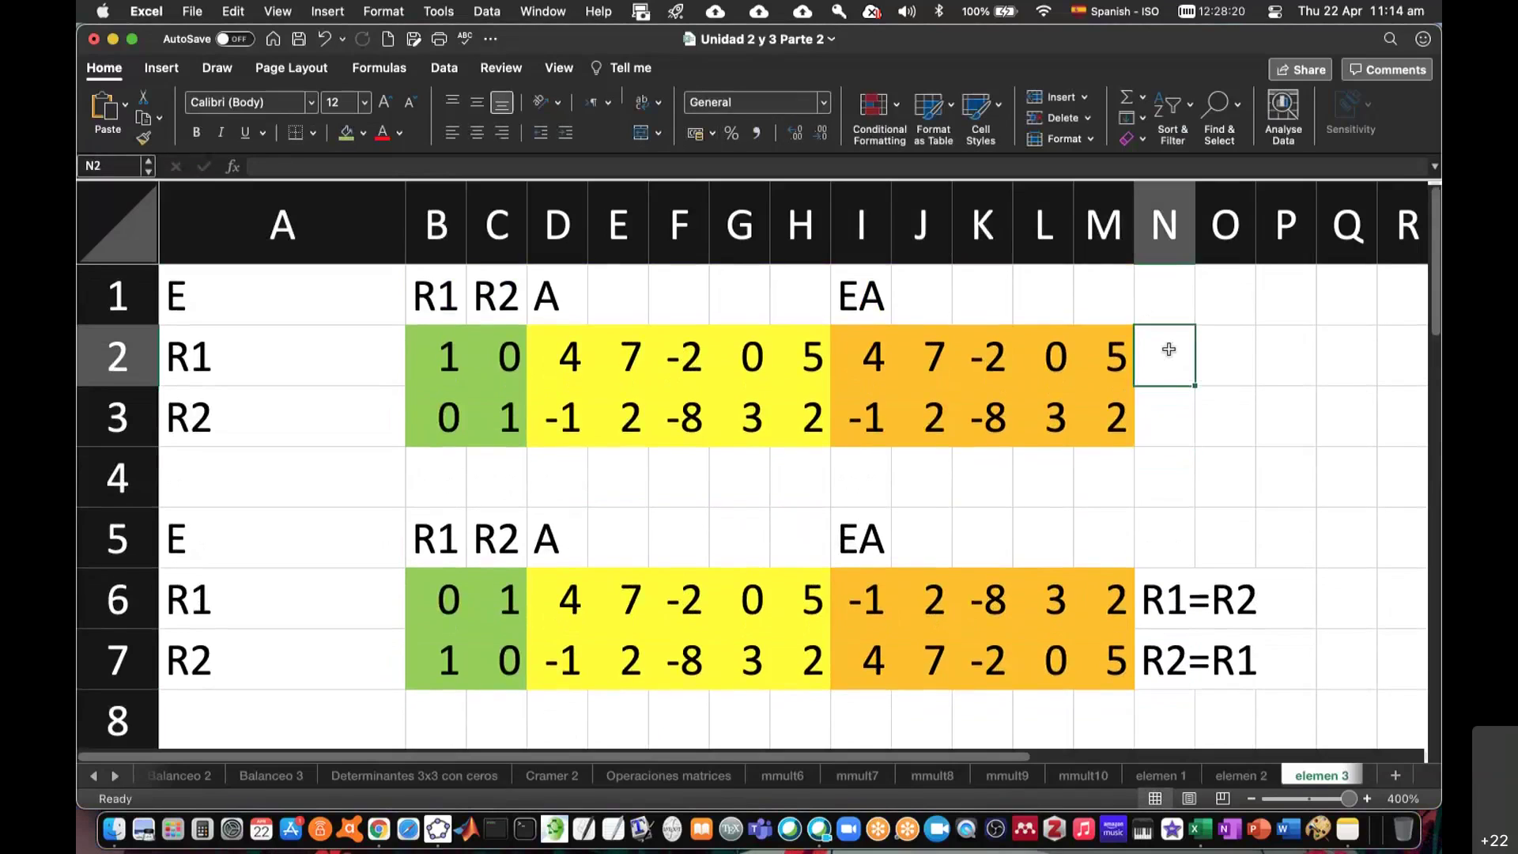
type("R")
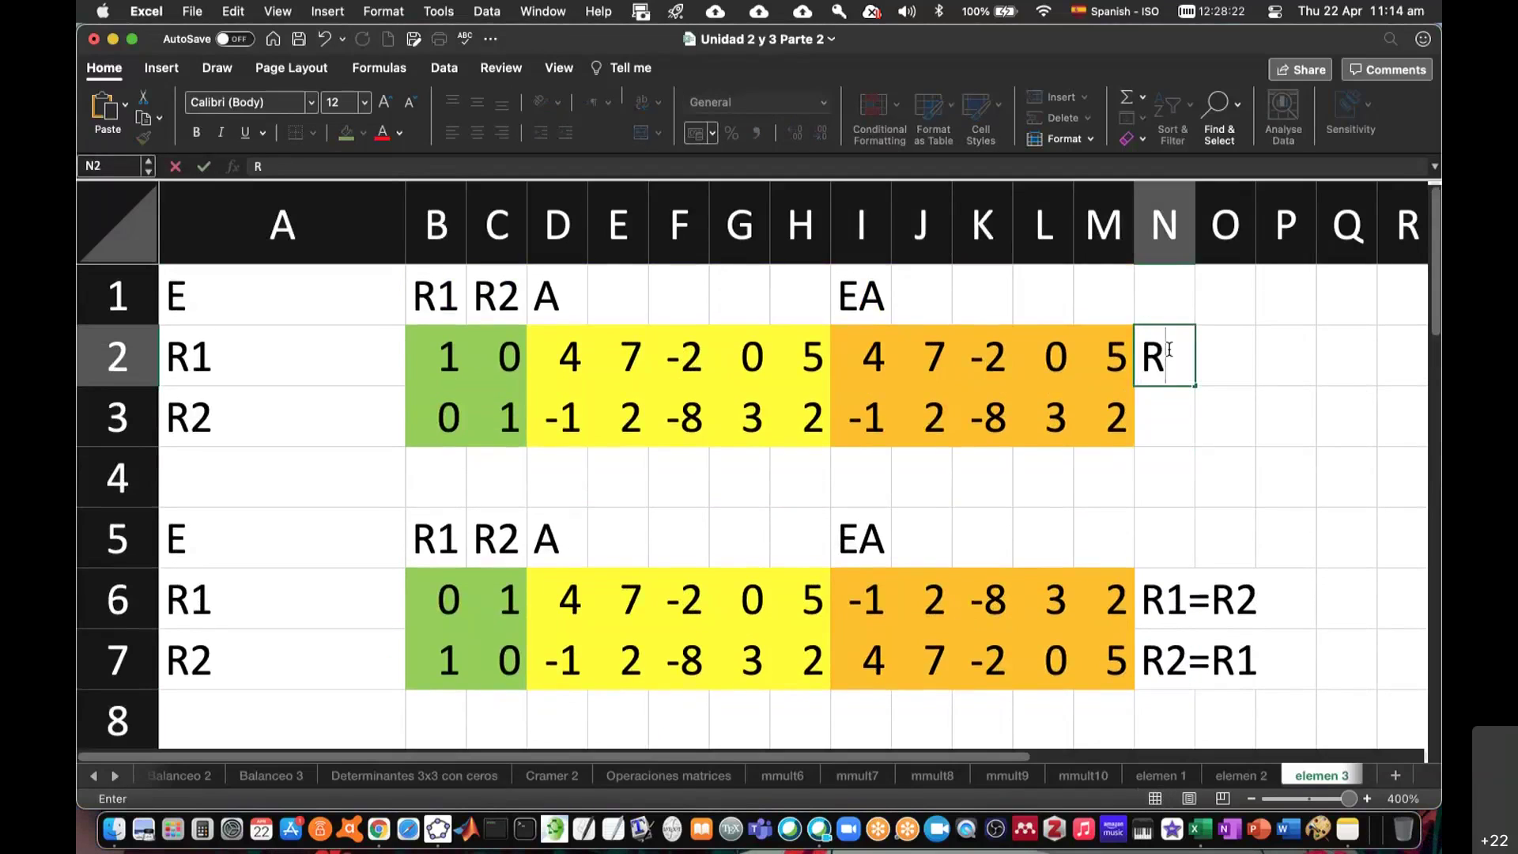
type("1=R1")
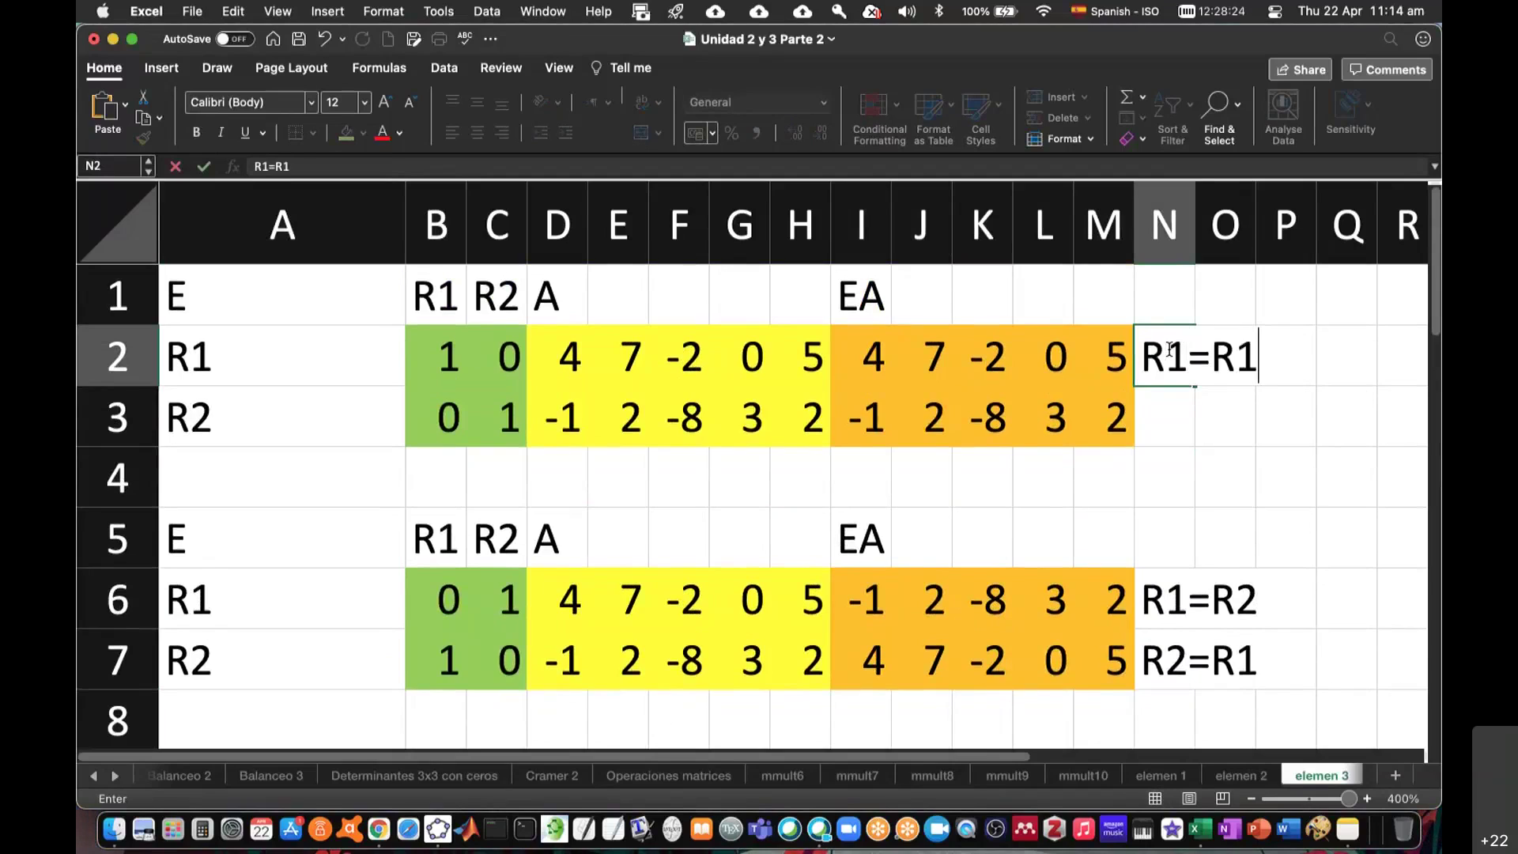
key("Return")
type("R2")
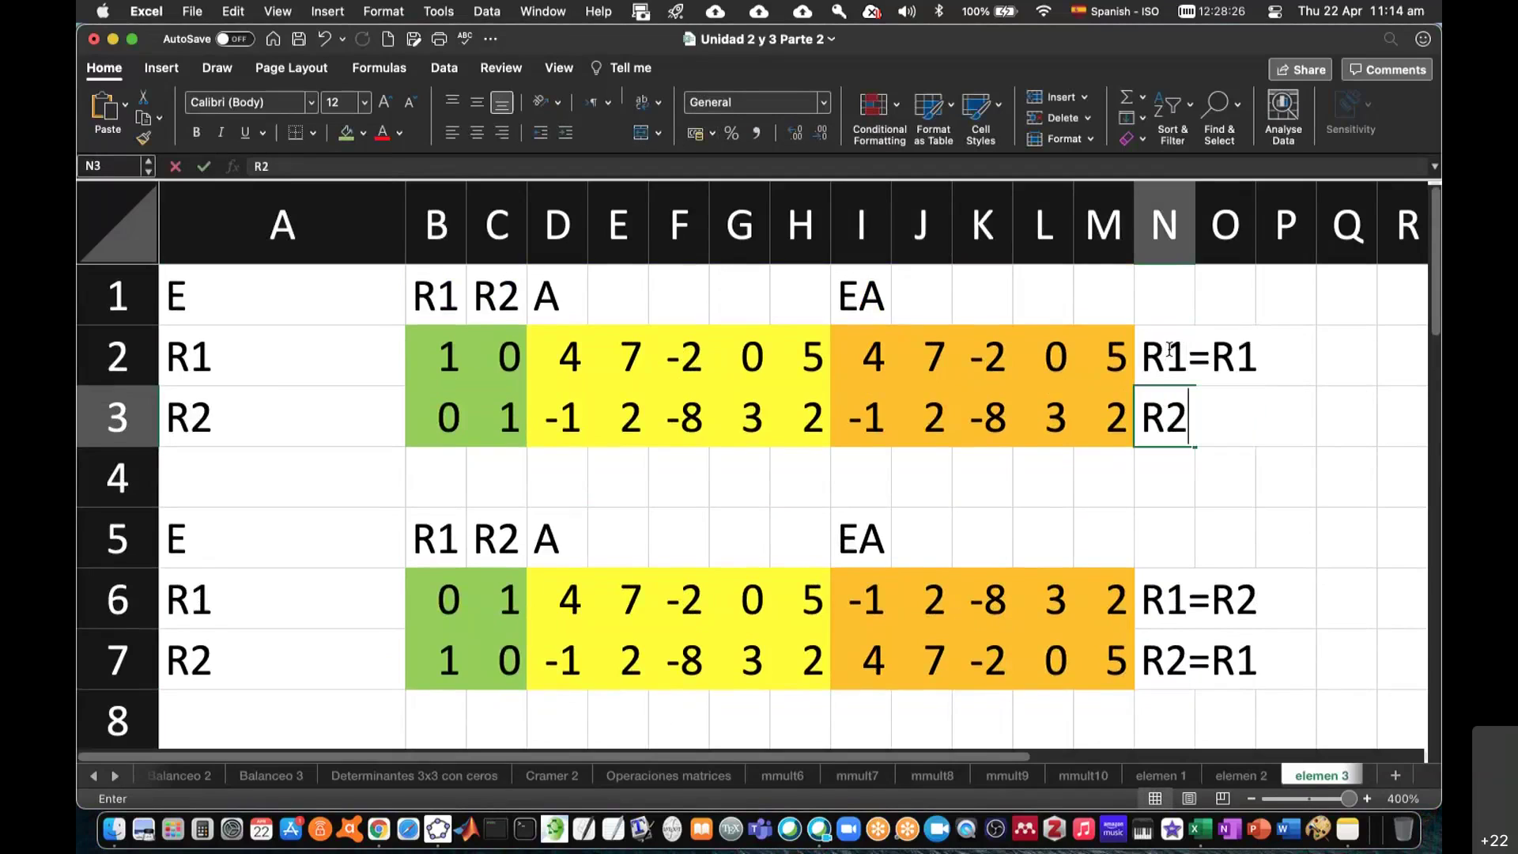
type("=R2")
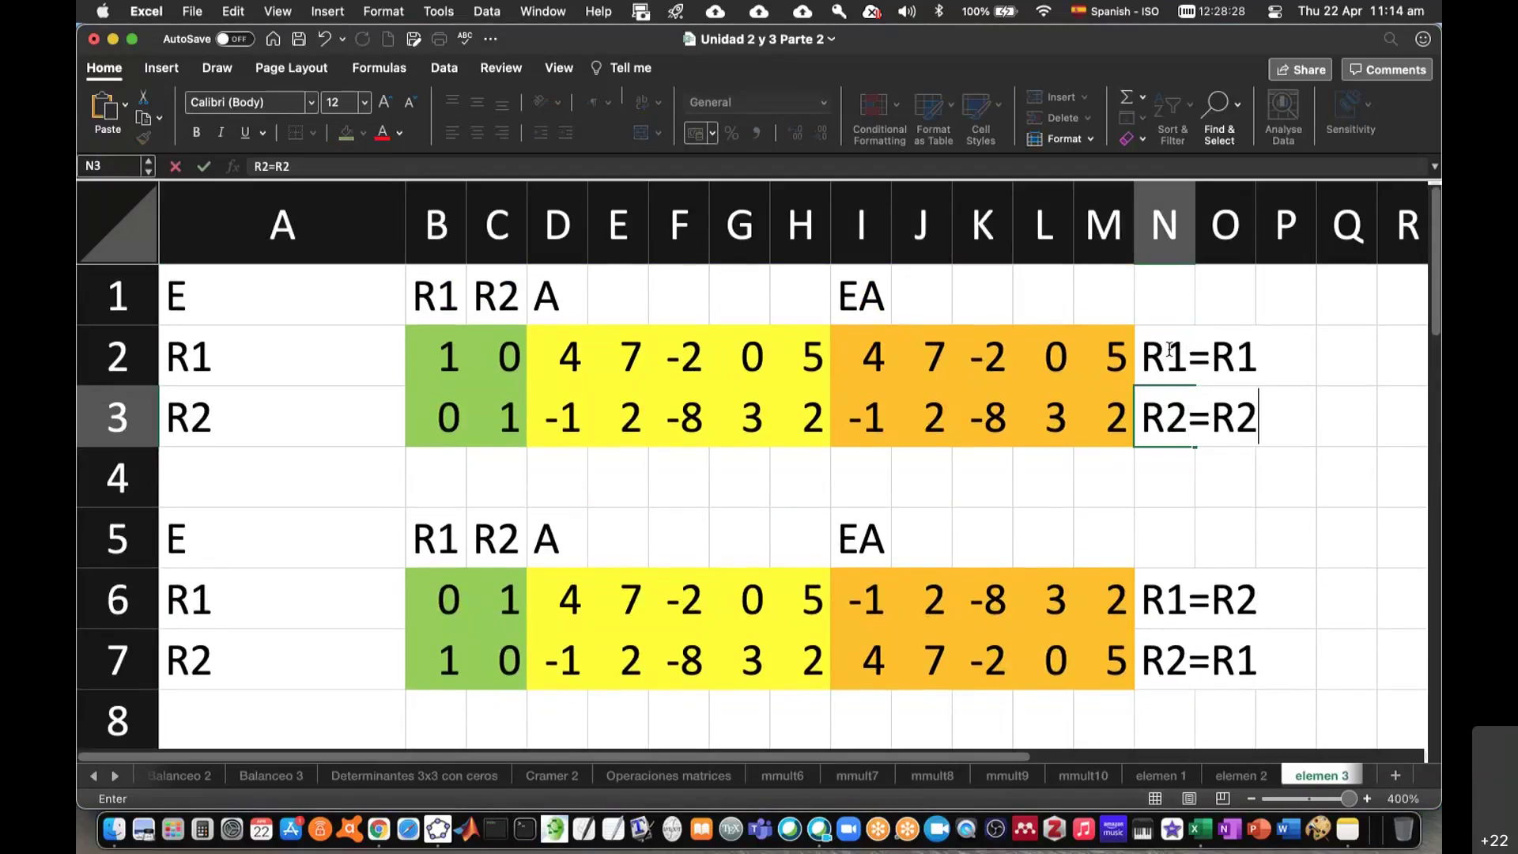
key("Return")
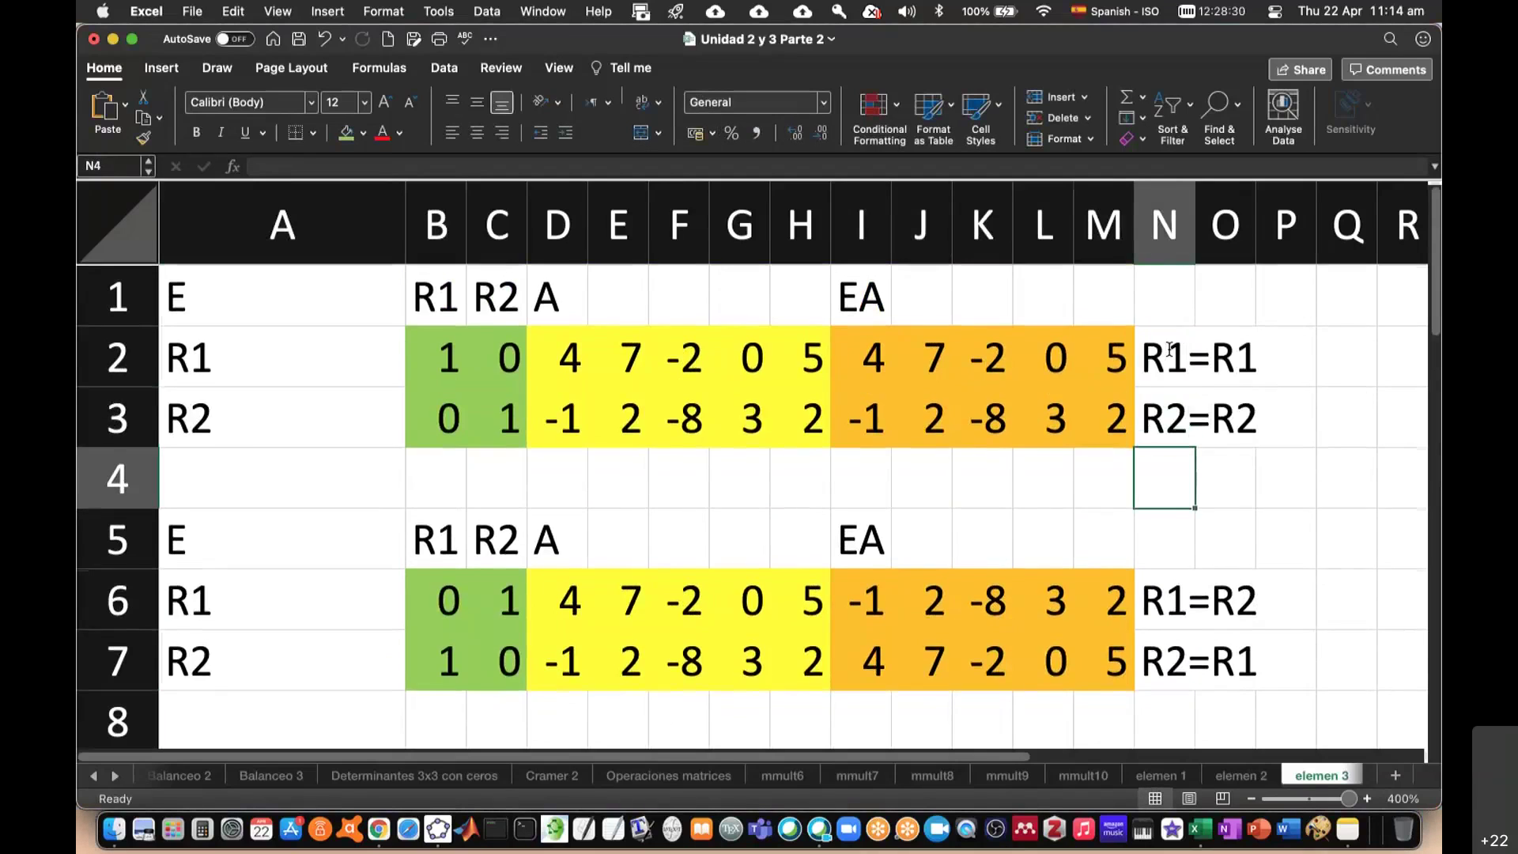
left_click(284, 293)
type("I")
key("Return")
left_click(205, 540)
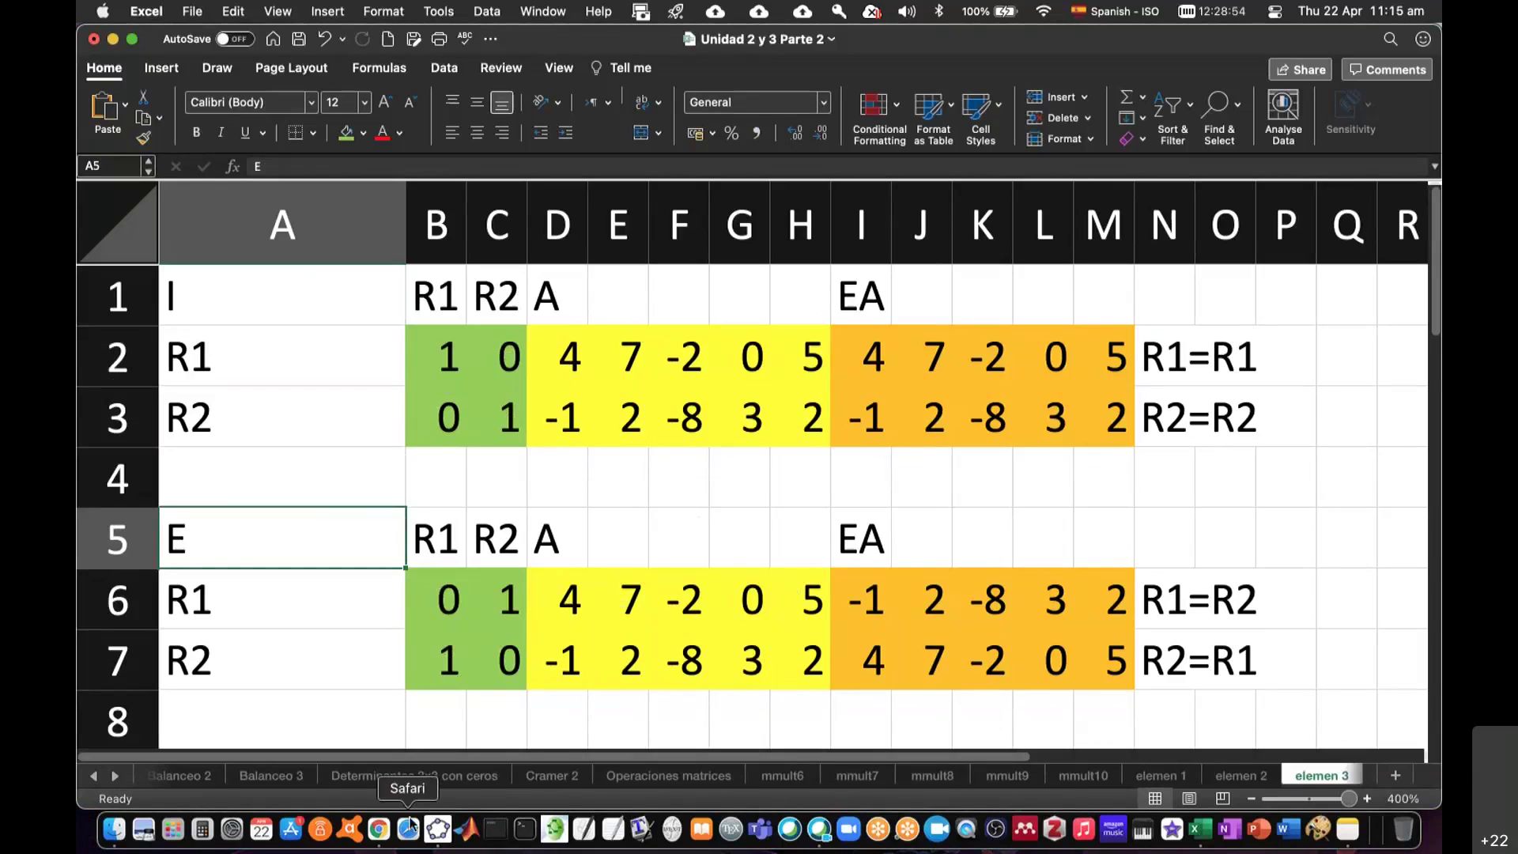
- Scroll the Overleaf PDF to equations 189–191 showing matrix A and swap matrix [0 1; 1 0]
left_click(379, 830)
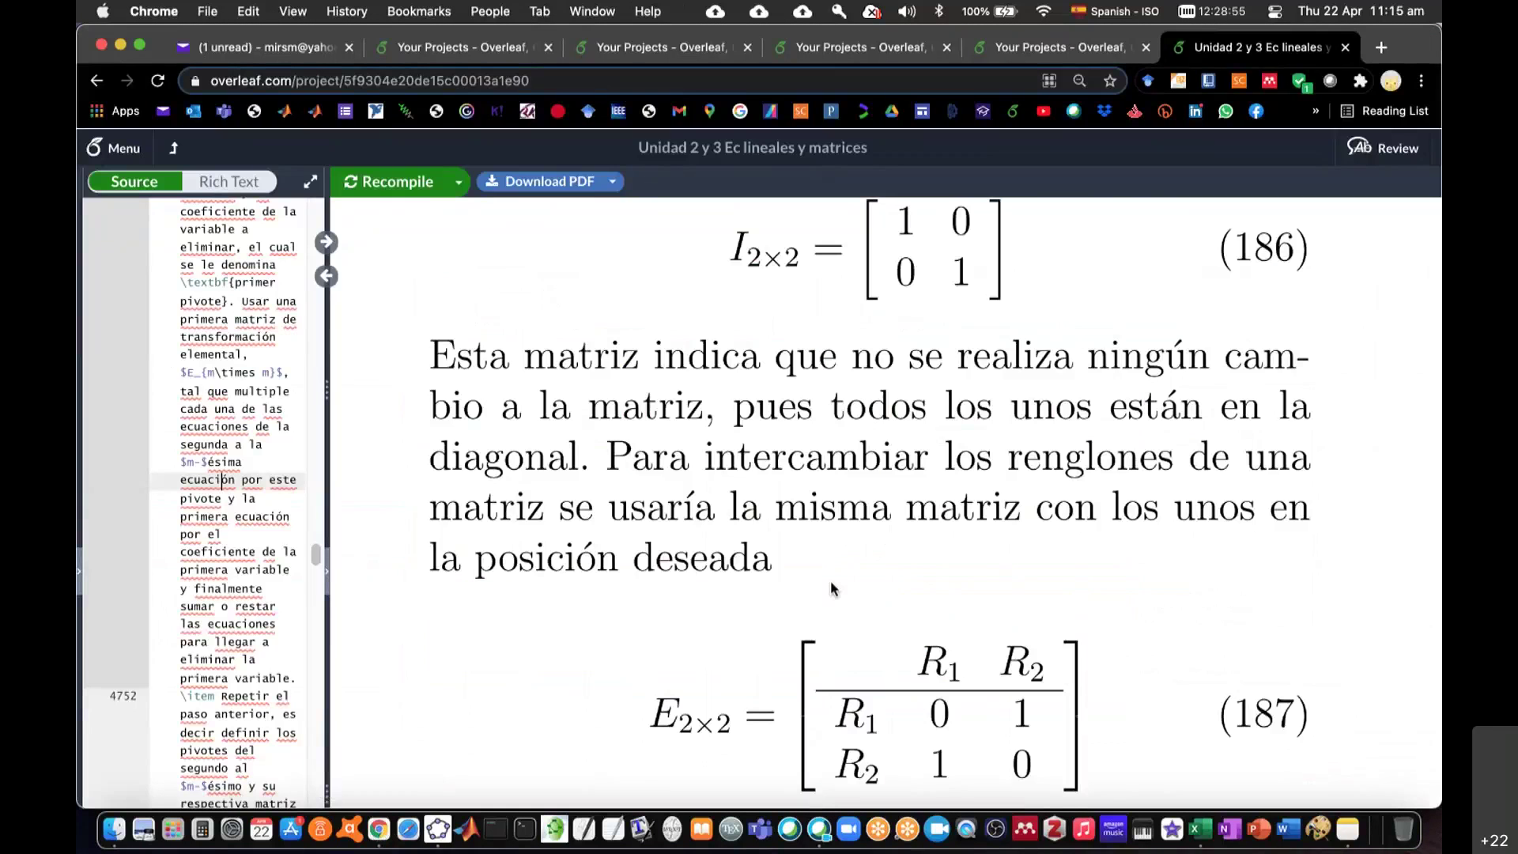
scroll(831, 588, "down", 1)
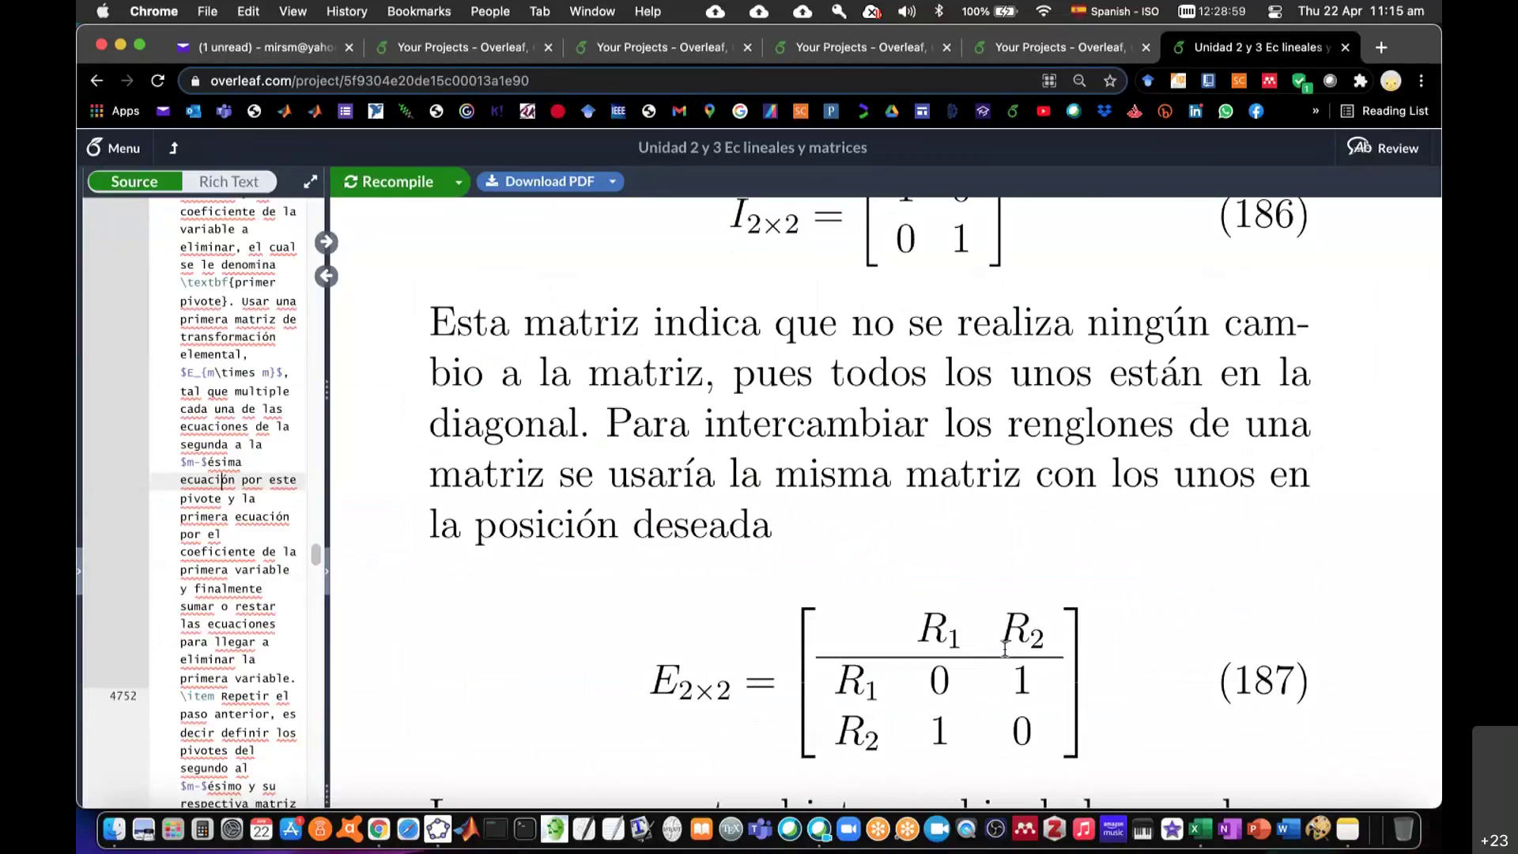
scroll(1084, 657, "down", 2)
scroll(1084, 657, "down", 6)
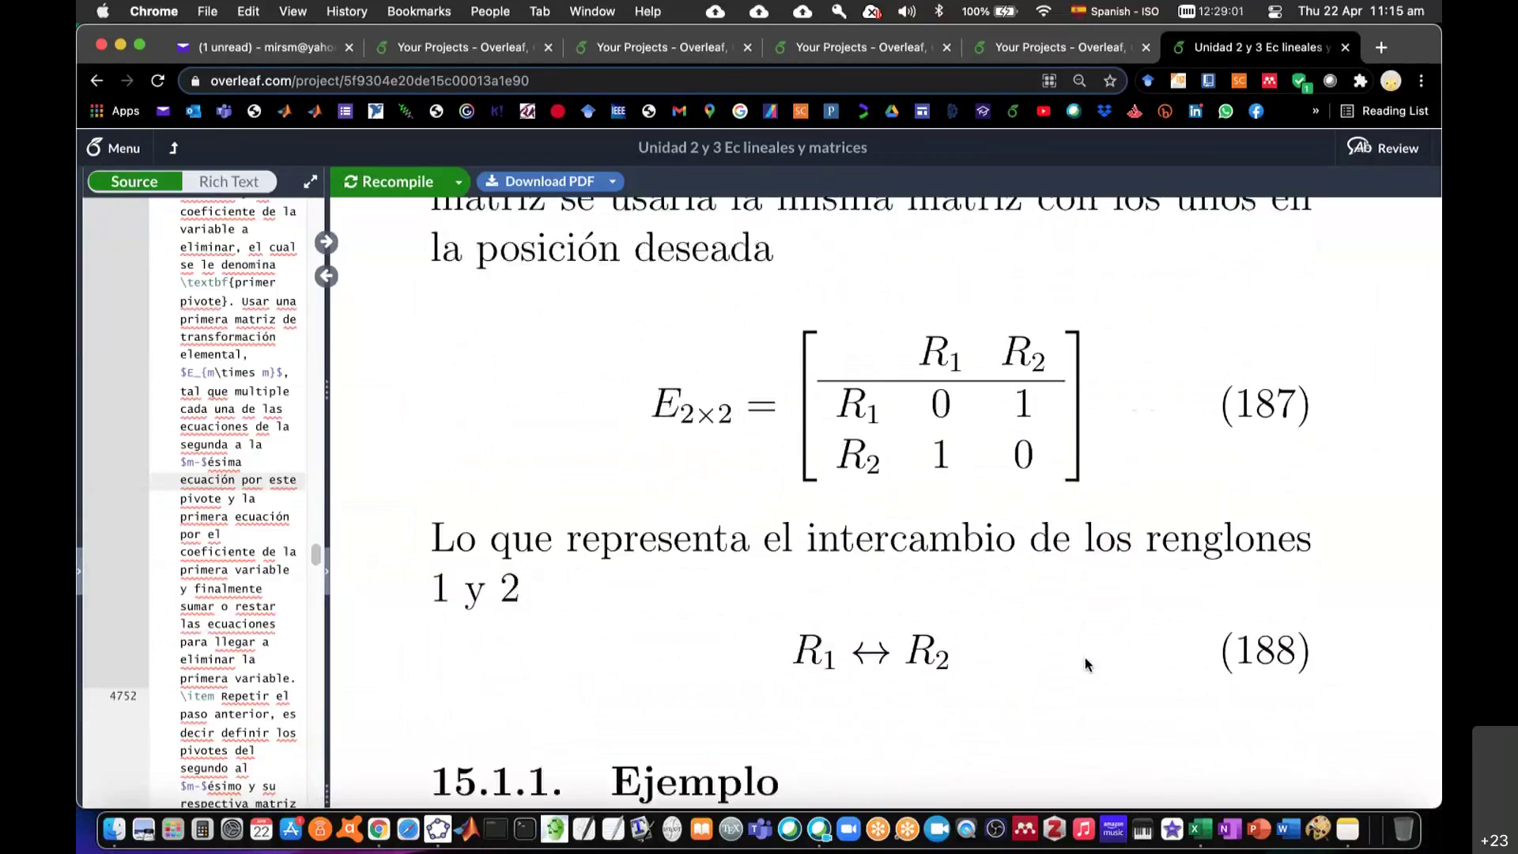
scroll(1085, 657, "down", 1)
scroll(1084, 657, "down", 2)
scroll(1085, 657, "down", 5)
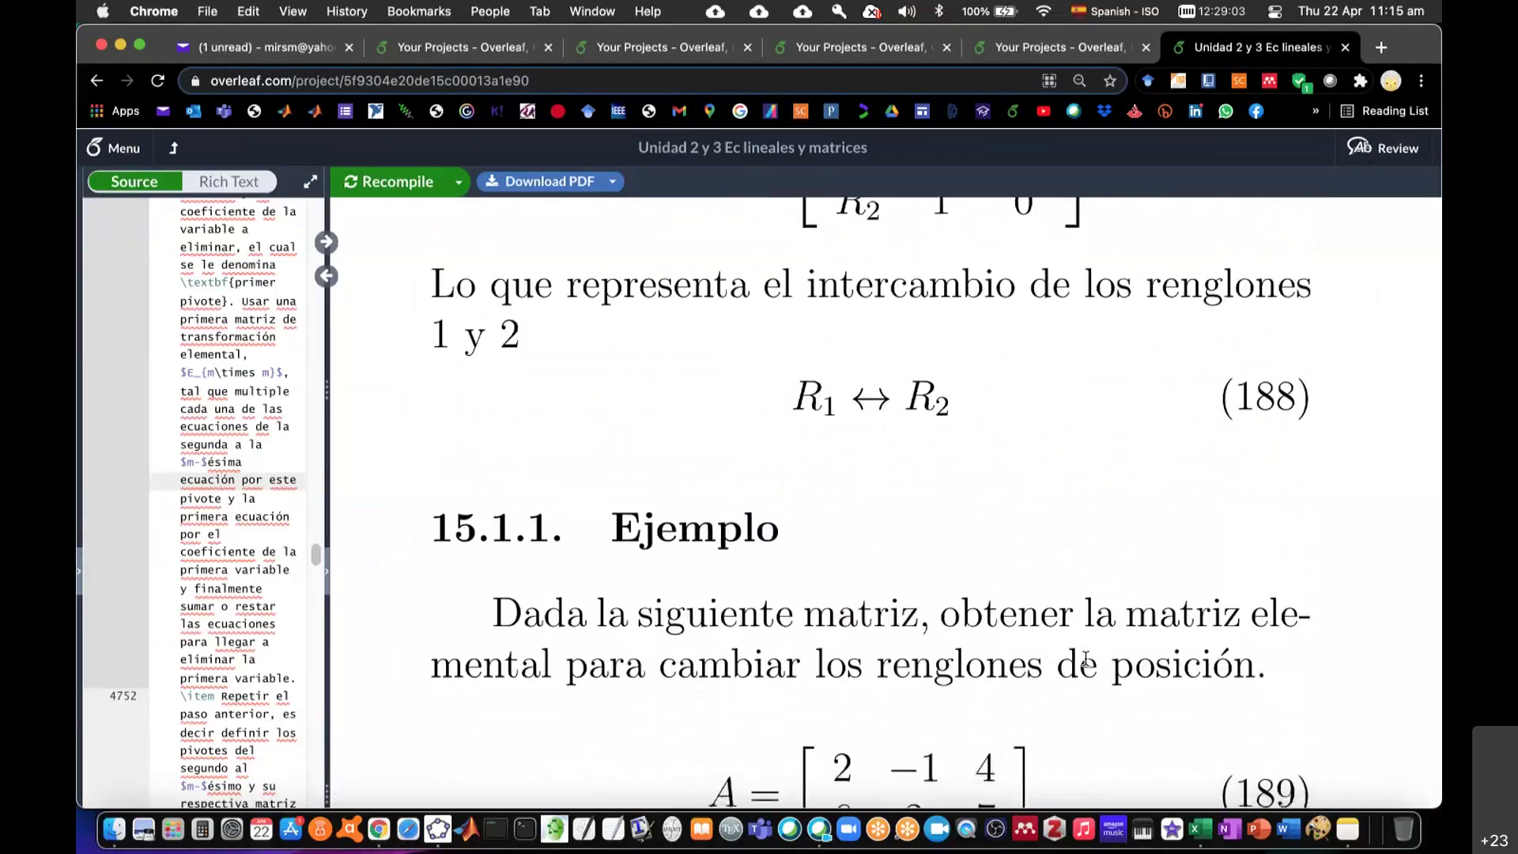
scroll(1085, 657, "down", 4)
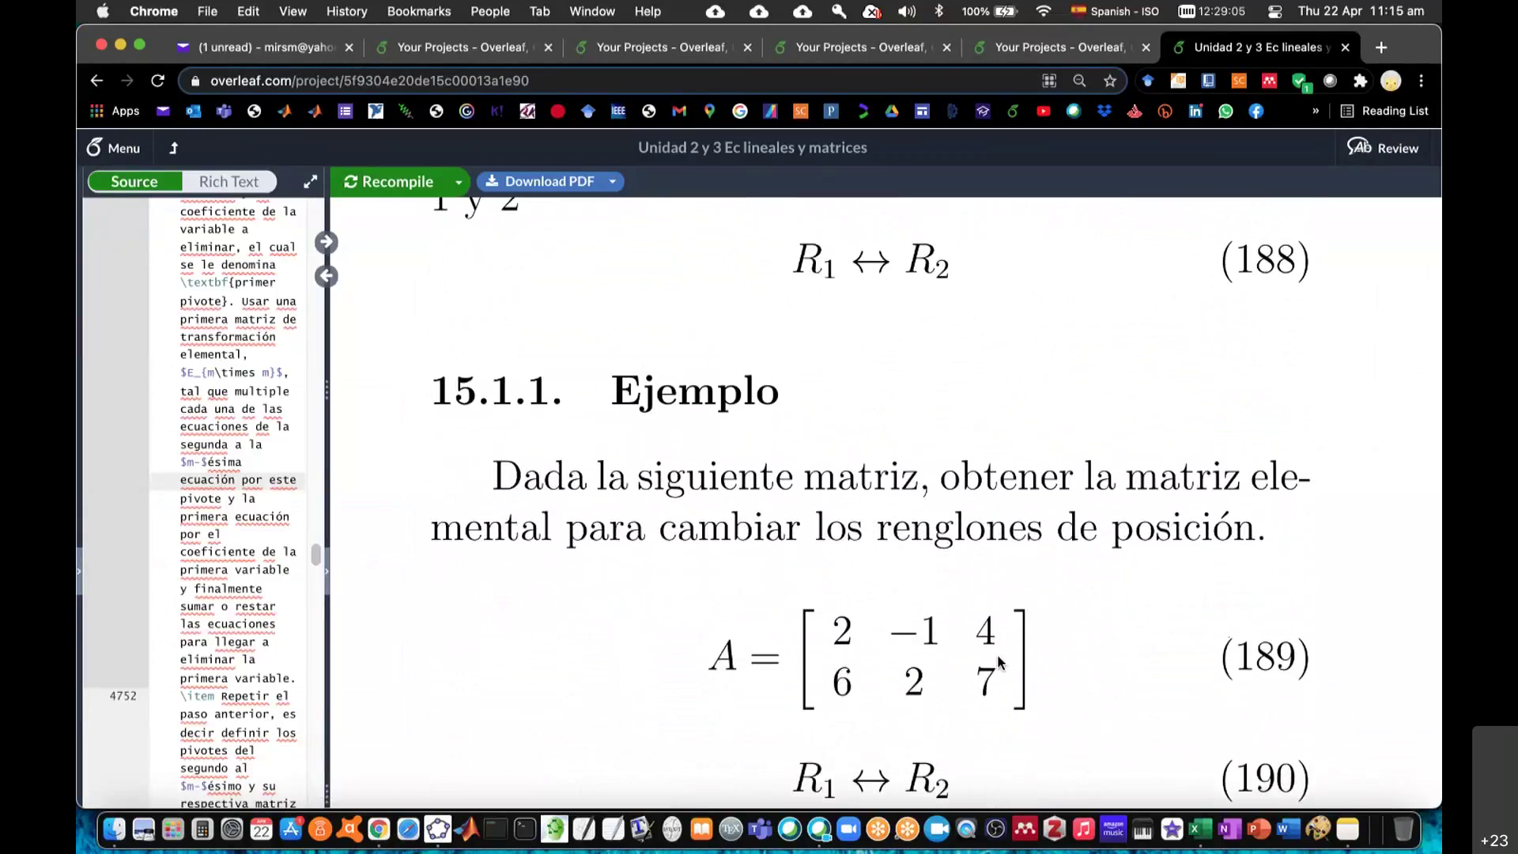
scroll(1103, 696, "down", 1)
scroll(1103, 696, "down", 3)
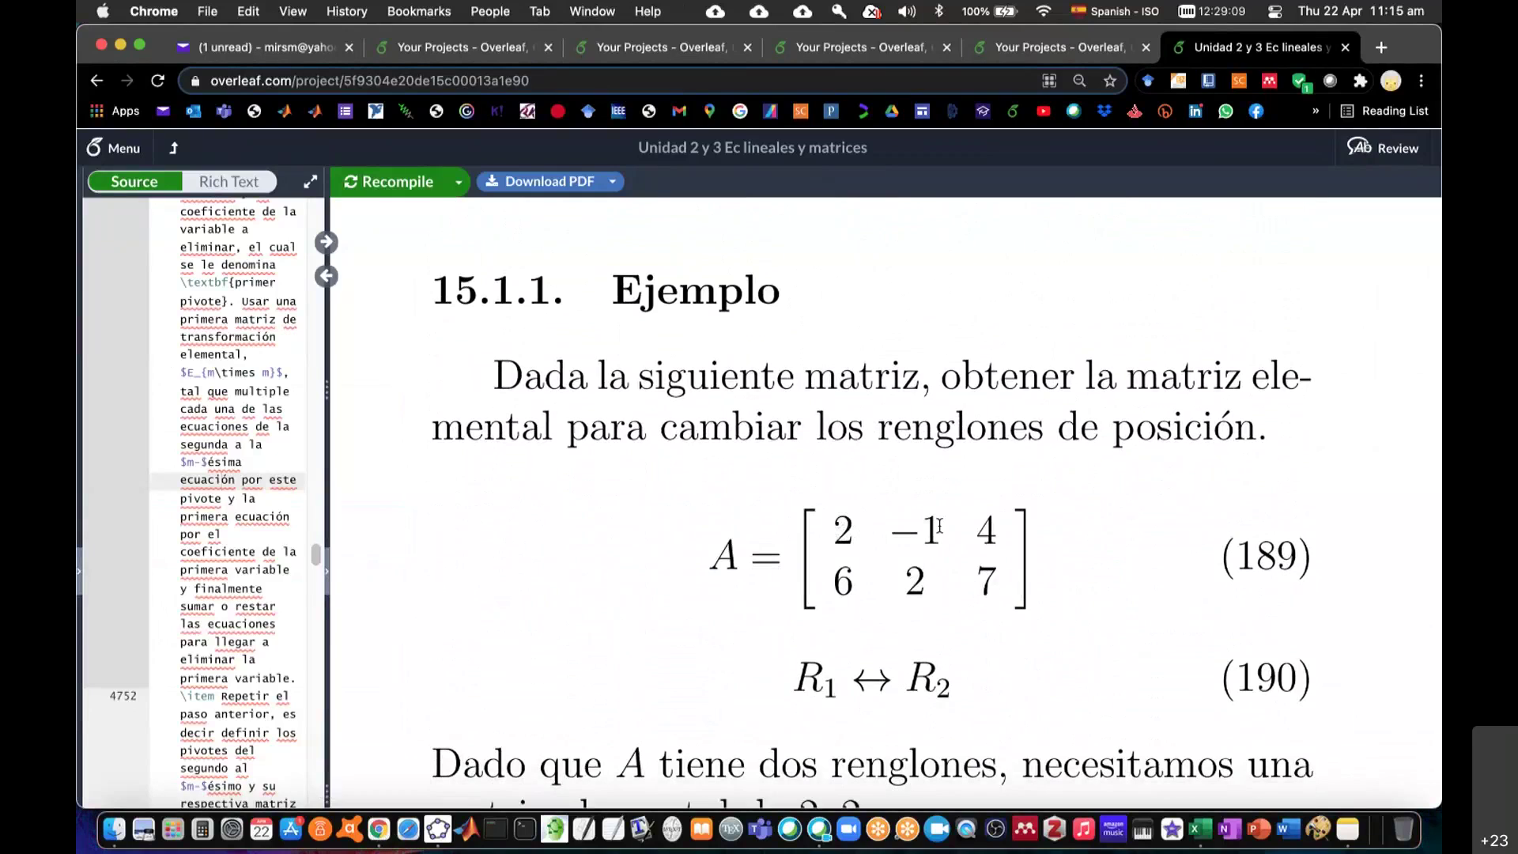
scroll(1105, 632, "down", 2)
scroll(1105, 633, "down", 5)
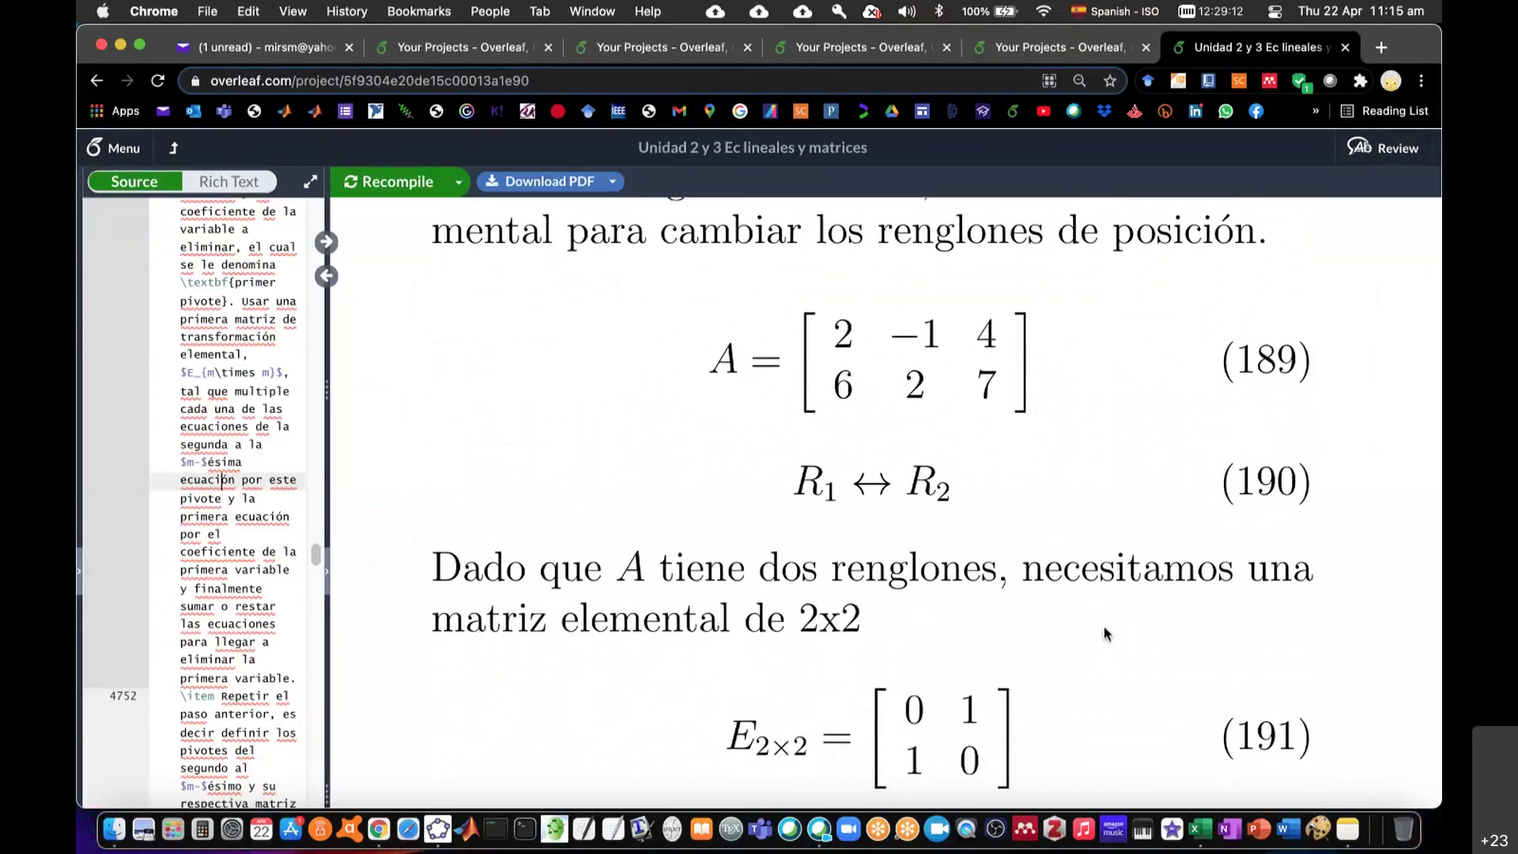
scroll(1105, 632, "down", 2)
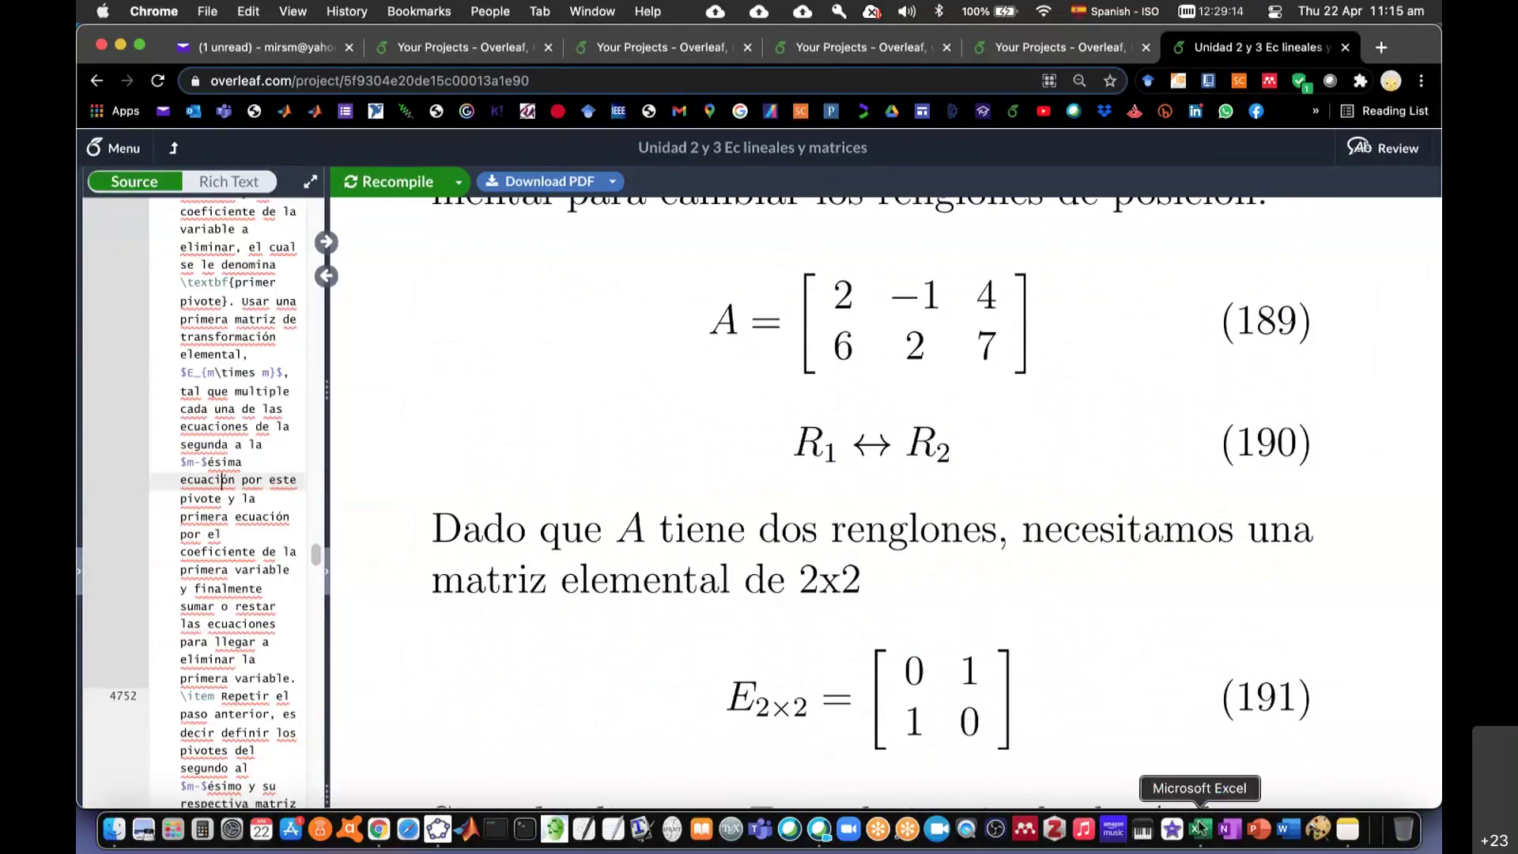
left_click(1200, 829)
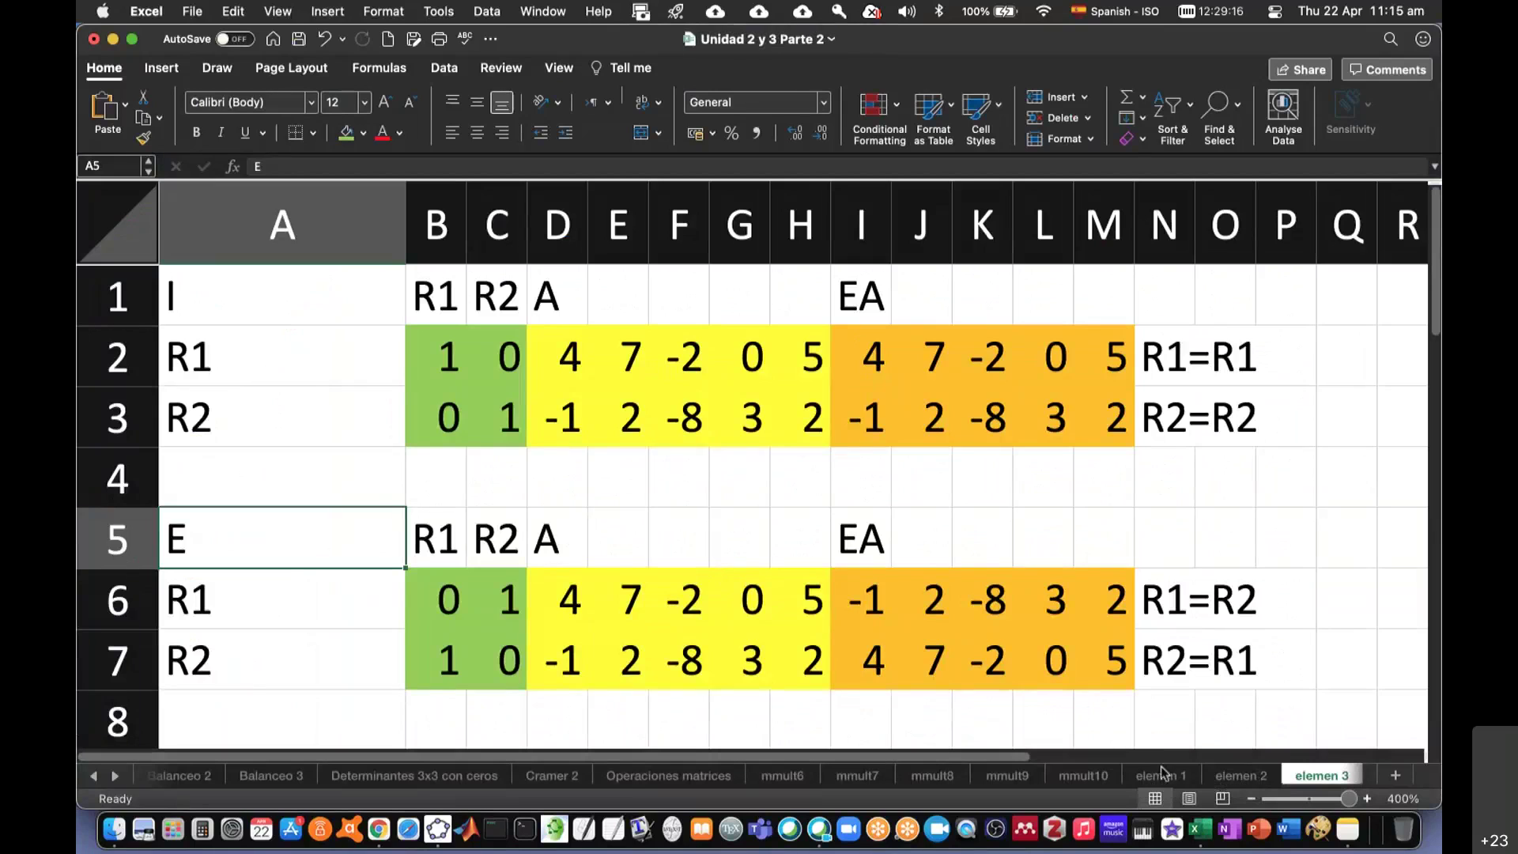
- On the elemen 1 sheet, inspect matrix A, matrix E and the MMULT formula in H2
left_click(1170, 778)
scroll(949, 656, "up", 3)
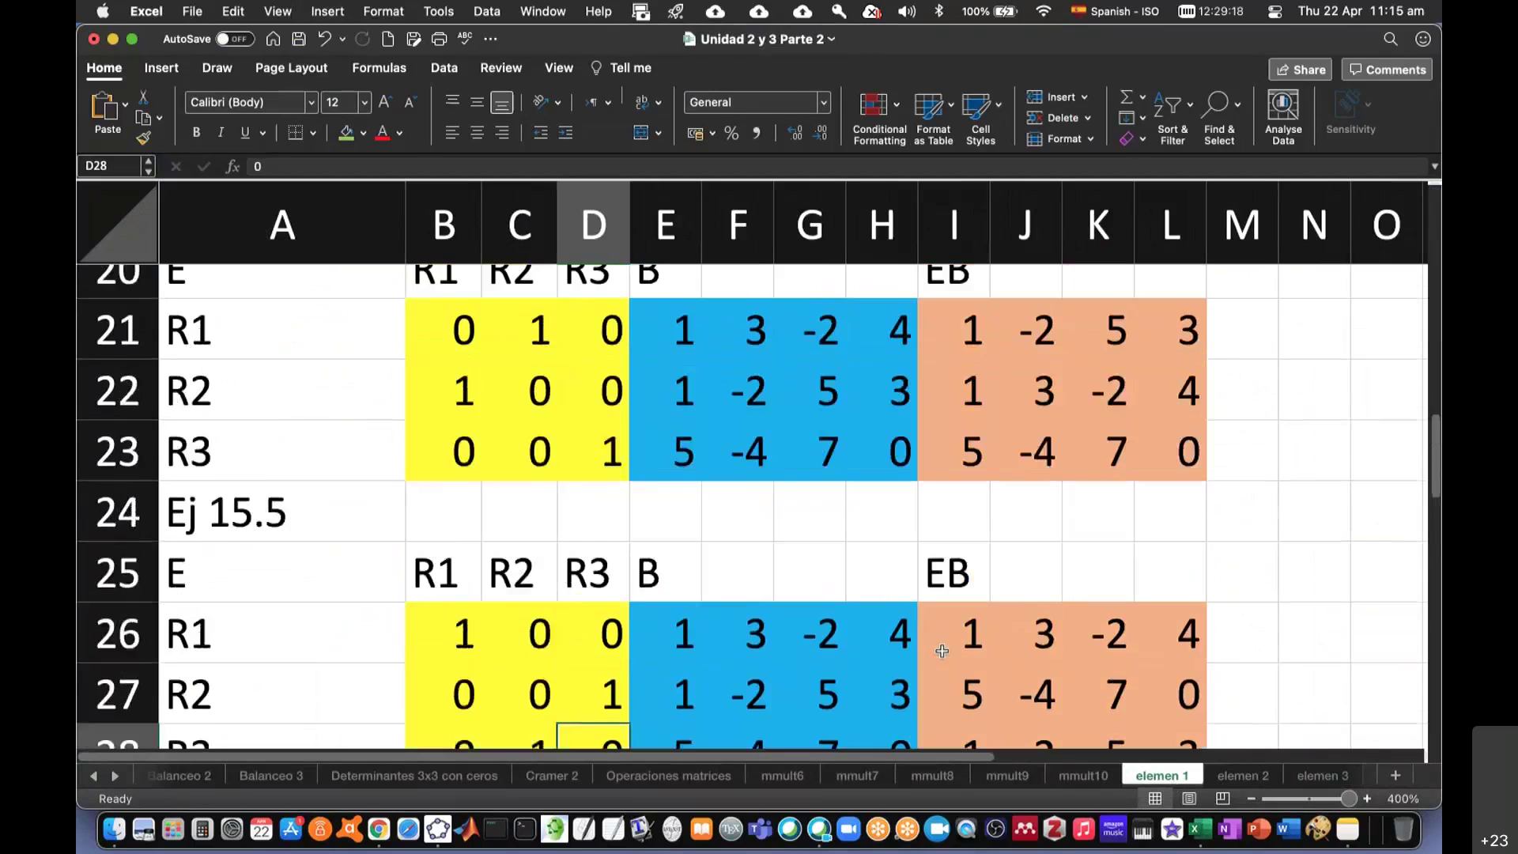
scroll(941, 650, "up", 10)
scroll(941, 650, "up", 6)
scroll(941, 650, "up", 1)
scroll(942, 650, "up", 1)
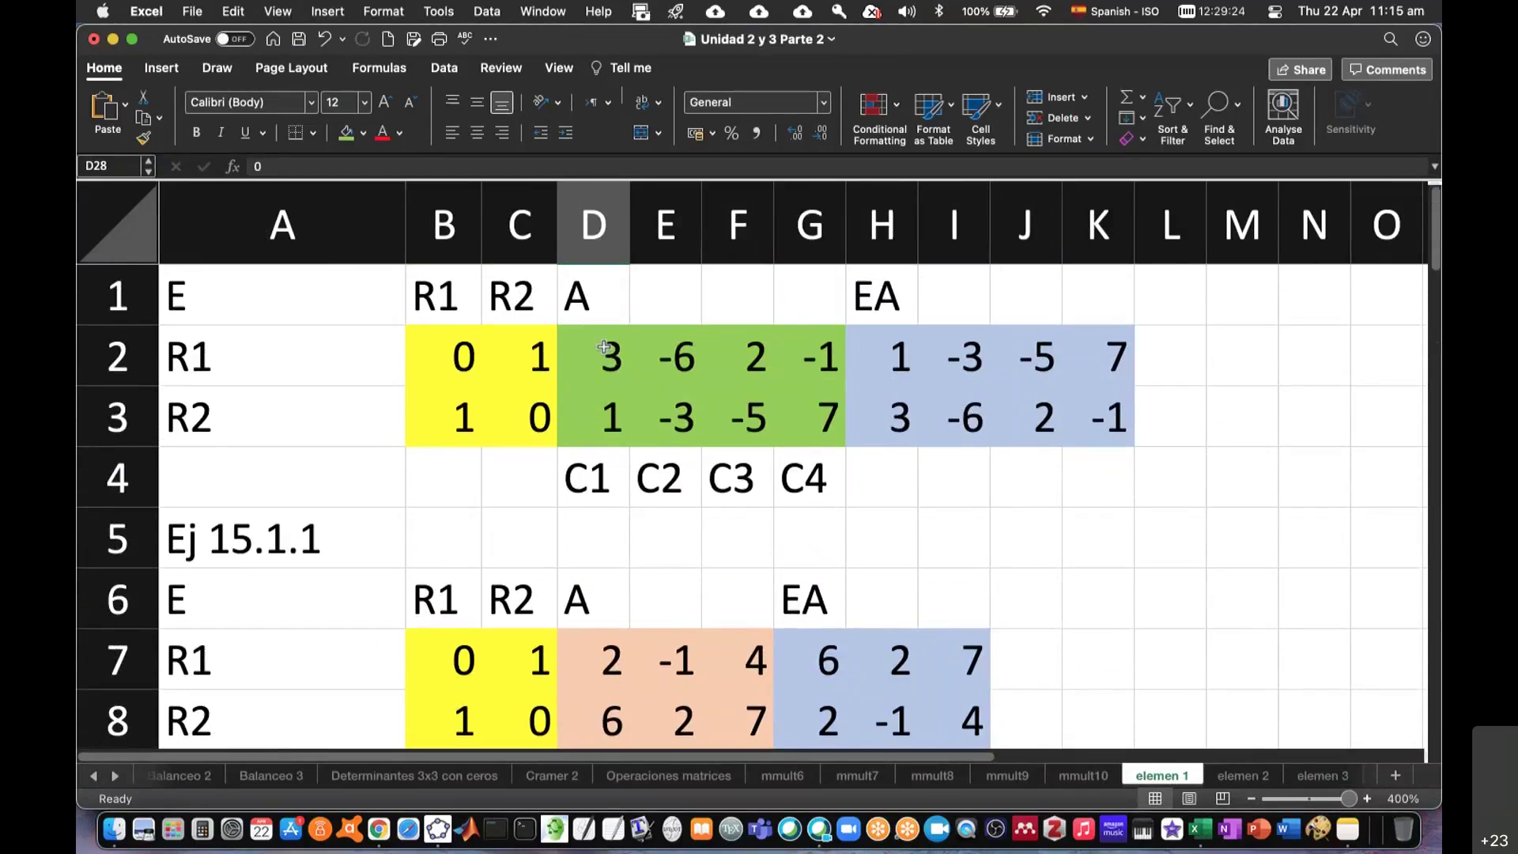
left_click_drag(602, 347, 807, 417)
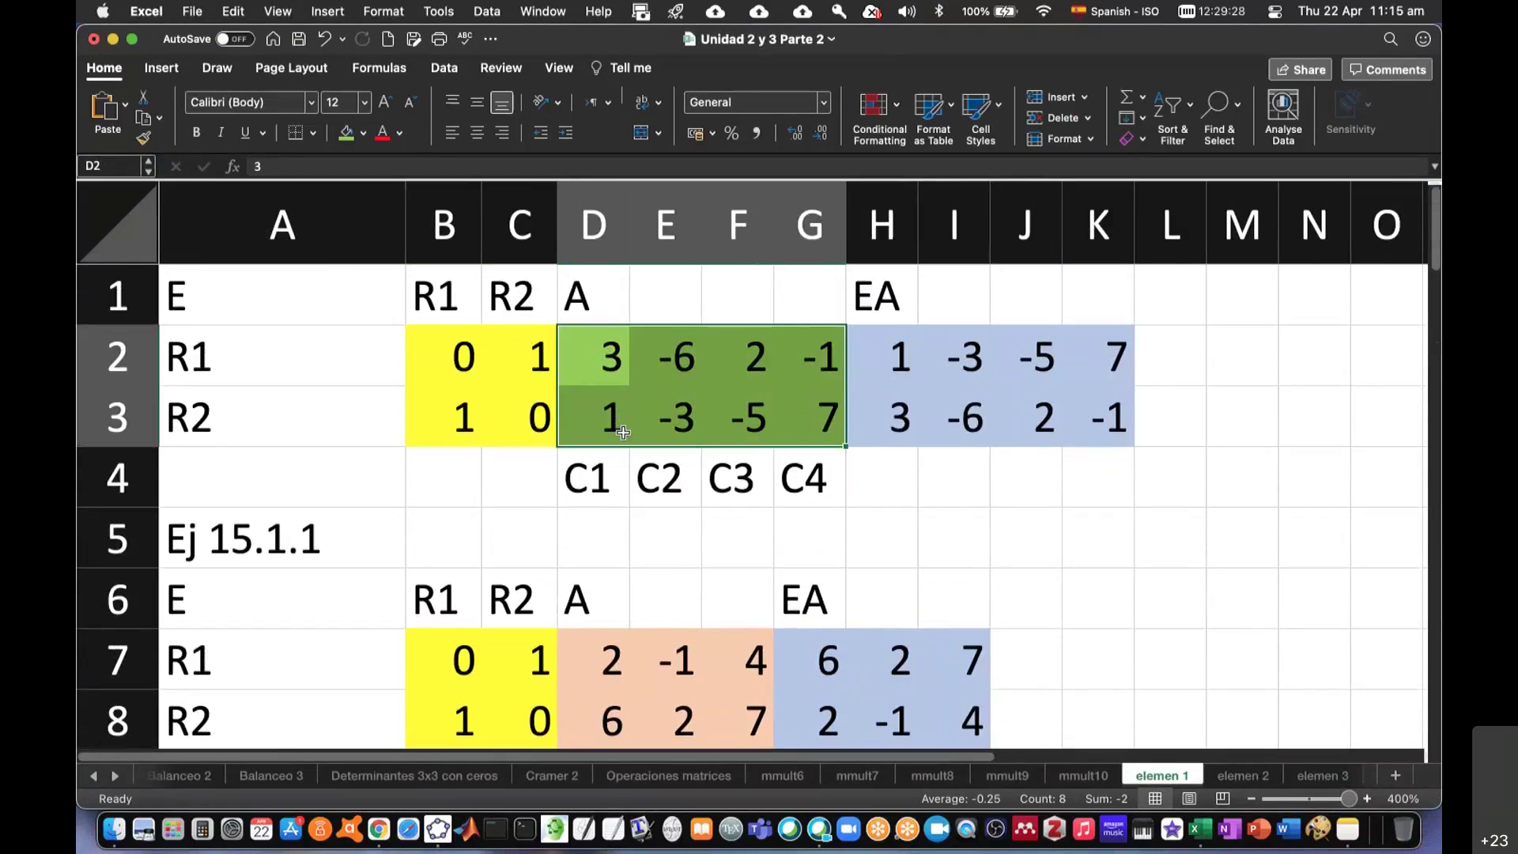
left_click_drag(451, 353, 518, 420)
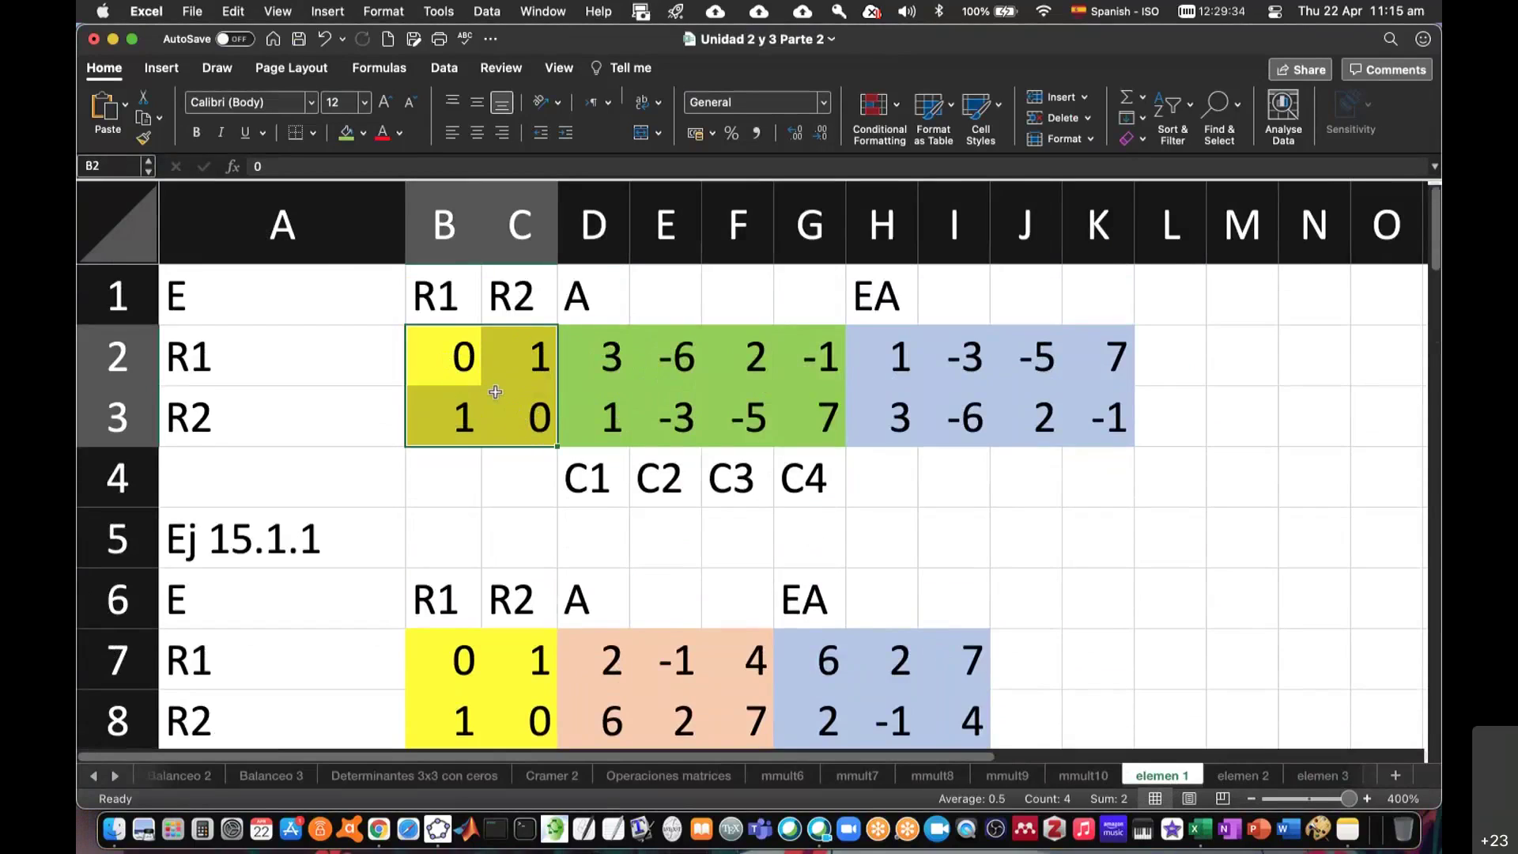
left_click(887, 347)
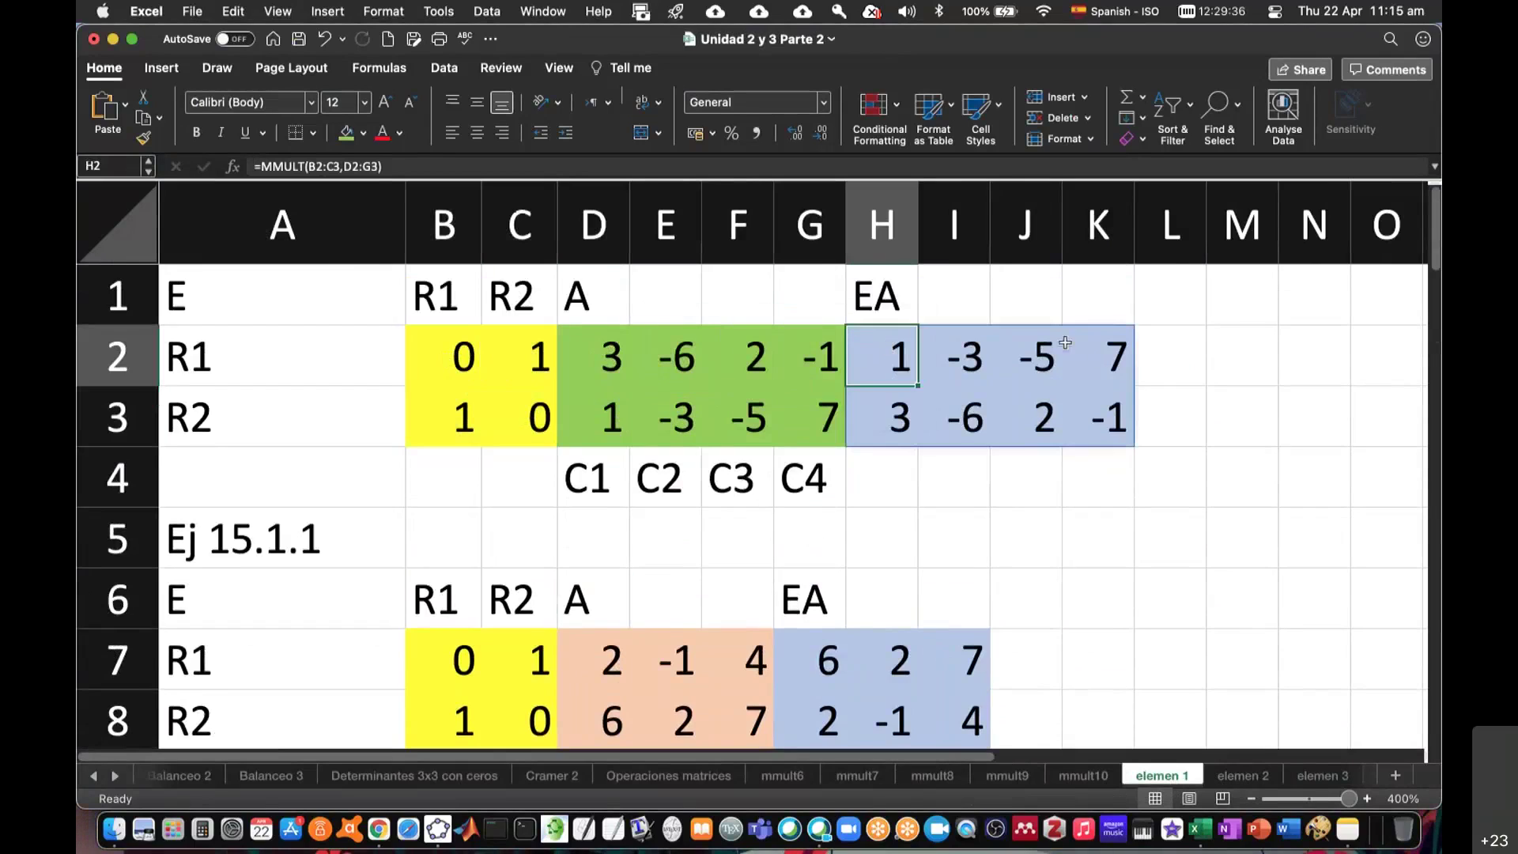
- Set E in B2:C3 to the identity 1 0 / 0 1
left_click(455, 346)
type("1")
key("Right")
type("0")
key("Return")
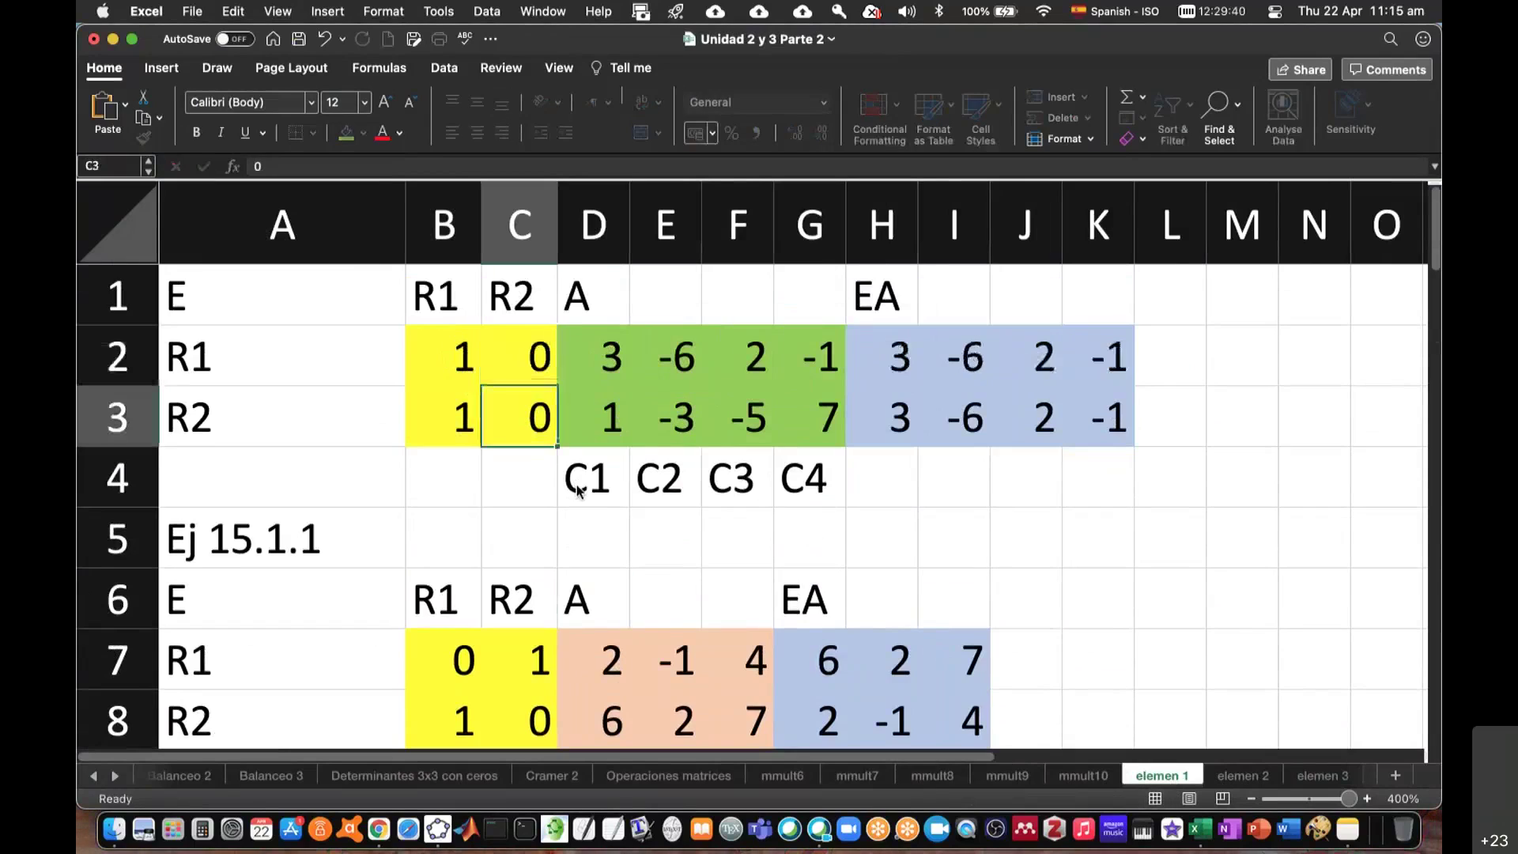
key("Left")
type("0")
key("Right")
type("1")
key("Return")
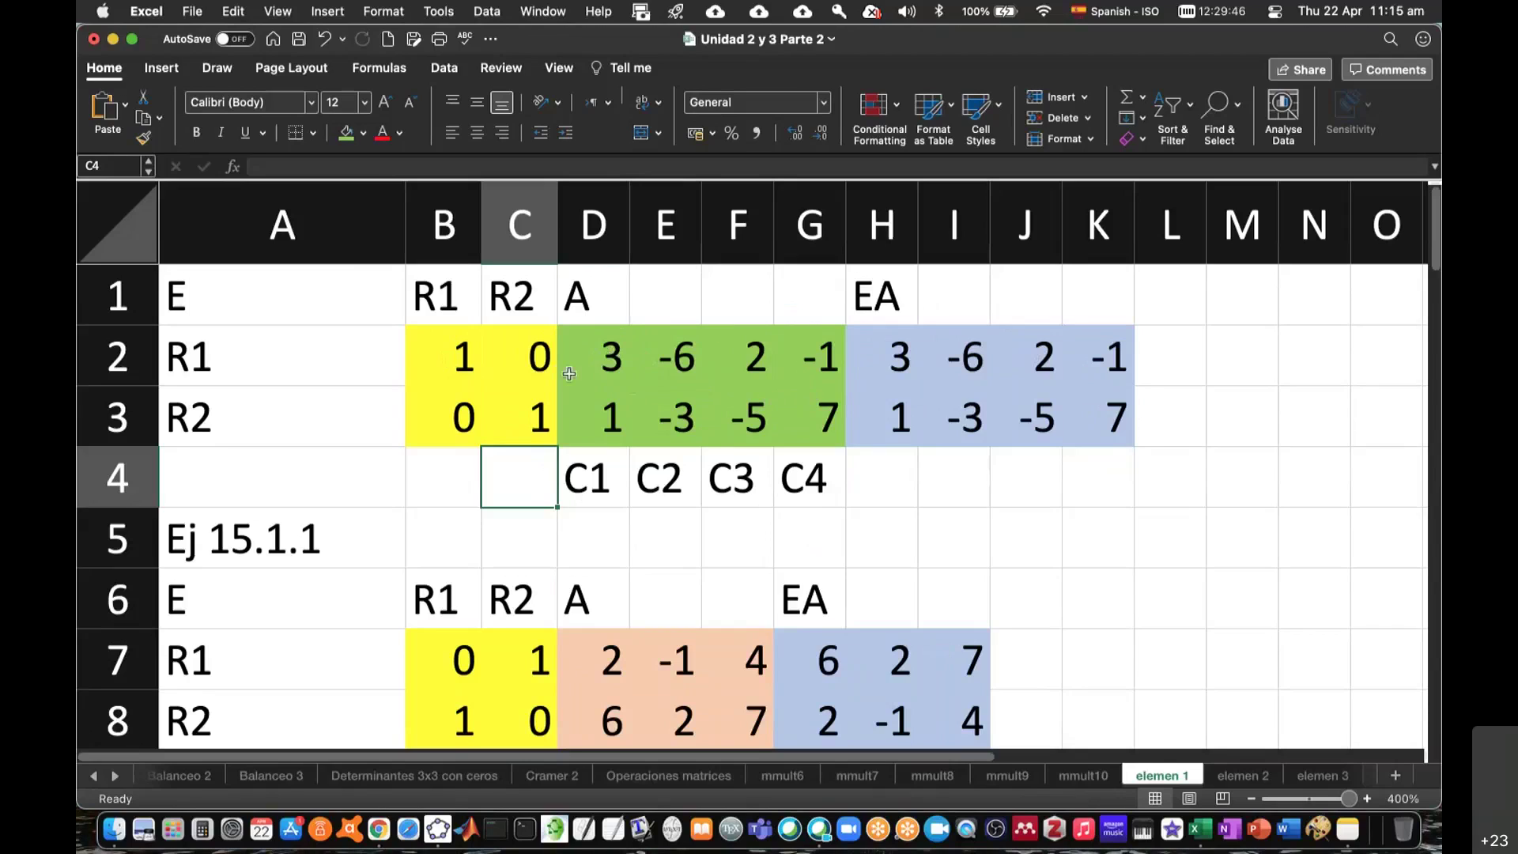
- Restore E to the swap matrix 0 1 / 1 0 so EA swaps A's rows
left_click(478, 349)
type("0")
key("Right")
type("1")
key("Return")
type("0")
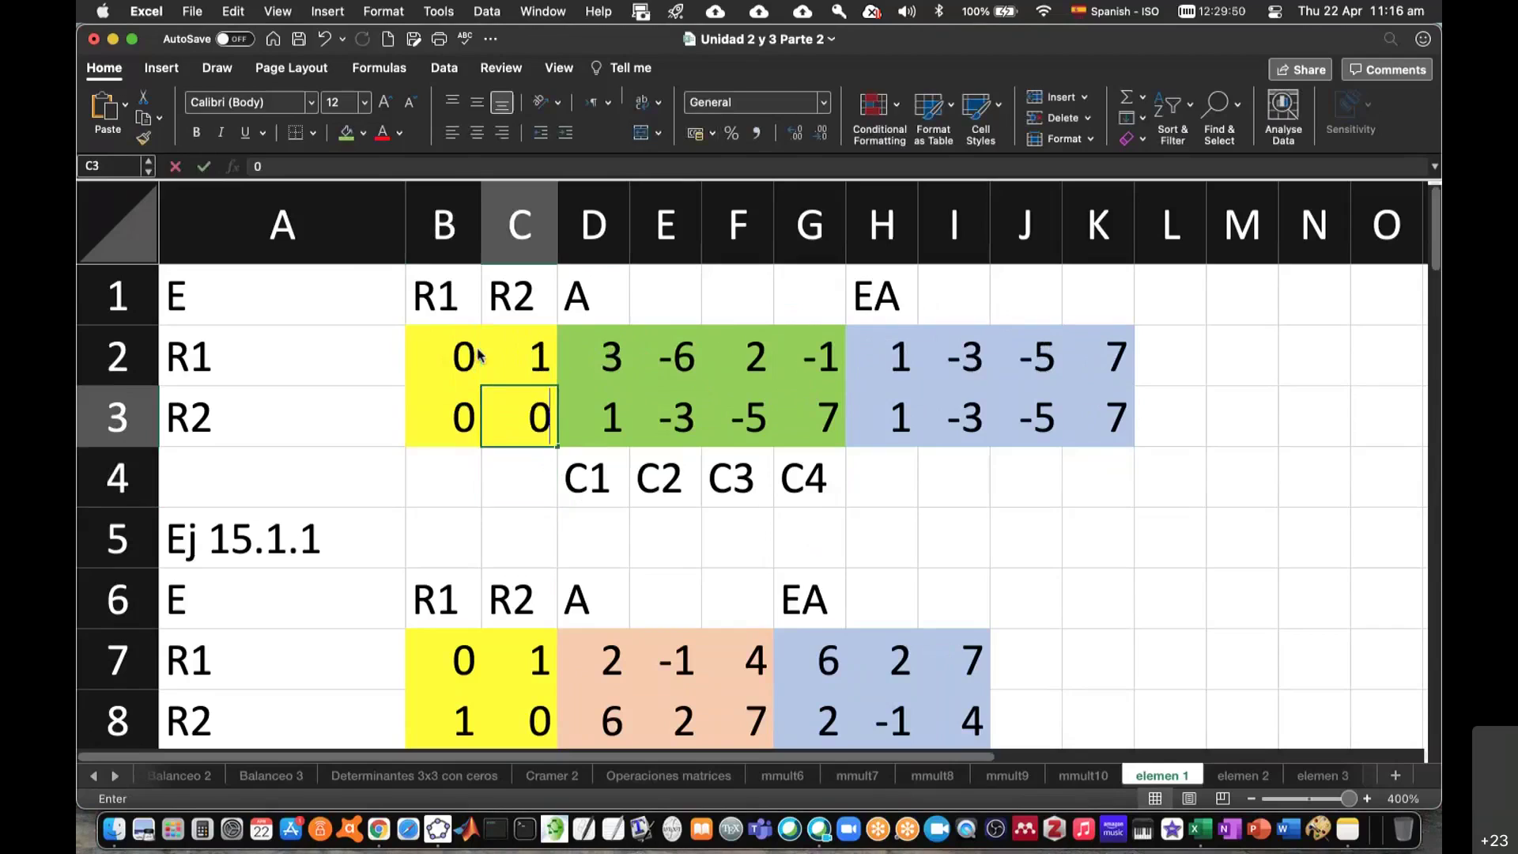
key("Left")
type("1")
key("Right")
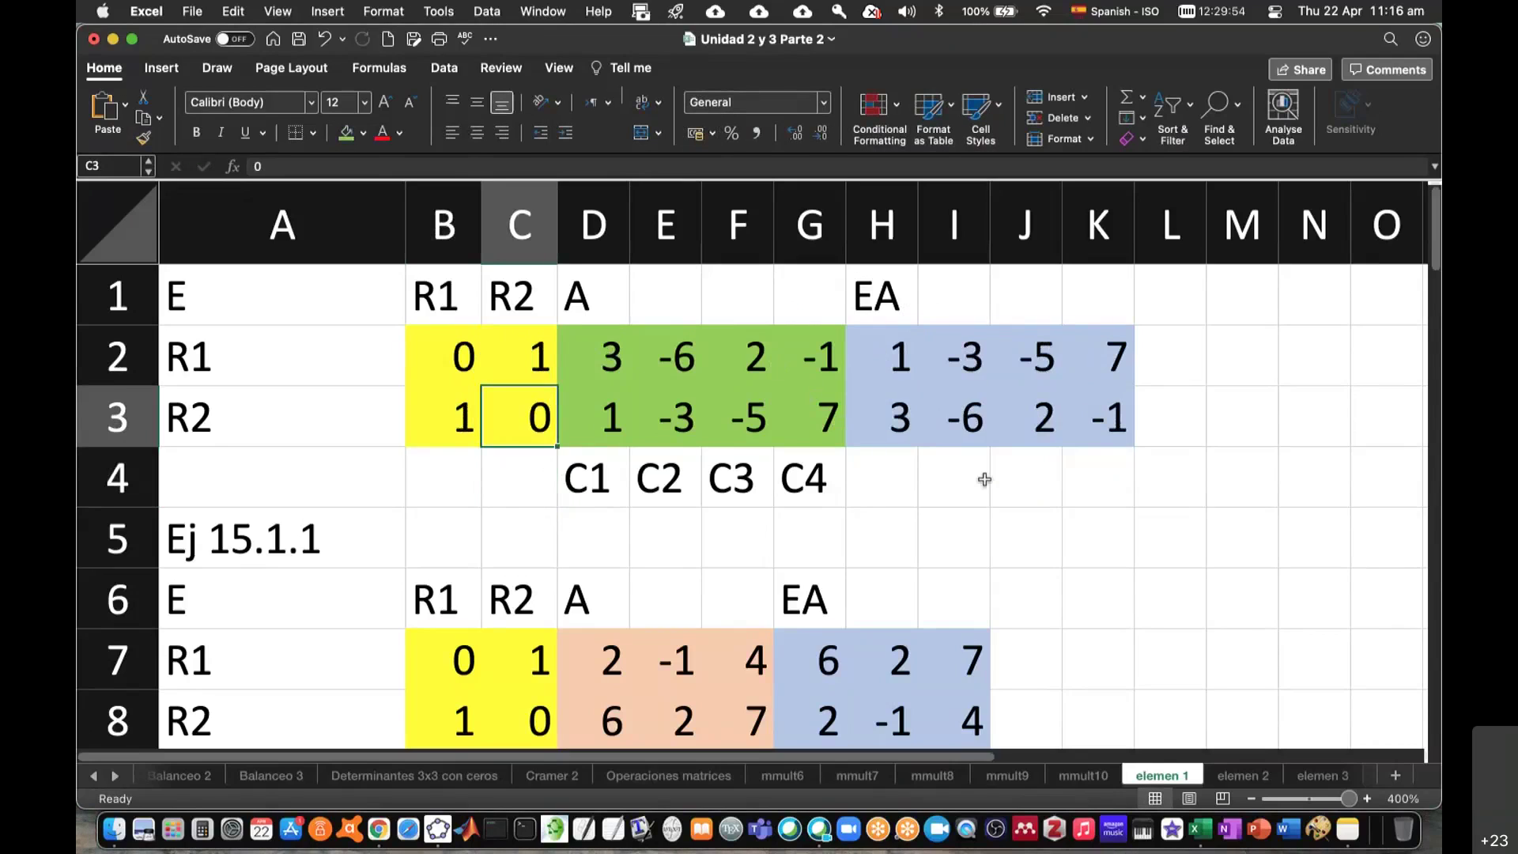
scroll(985, 479, "down", 2)
scroll(1047, 511, "up", 1)
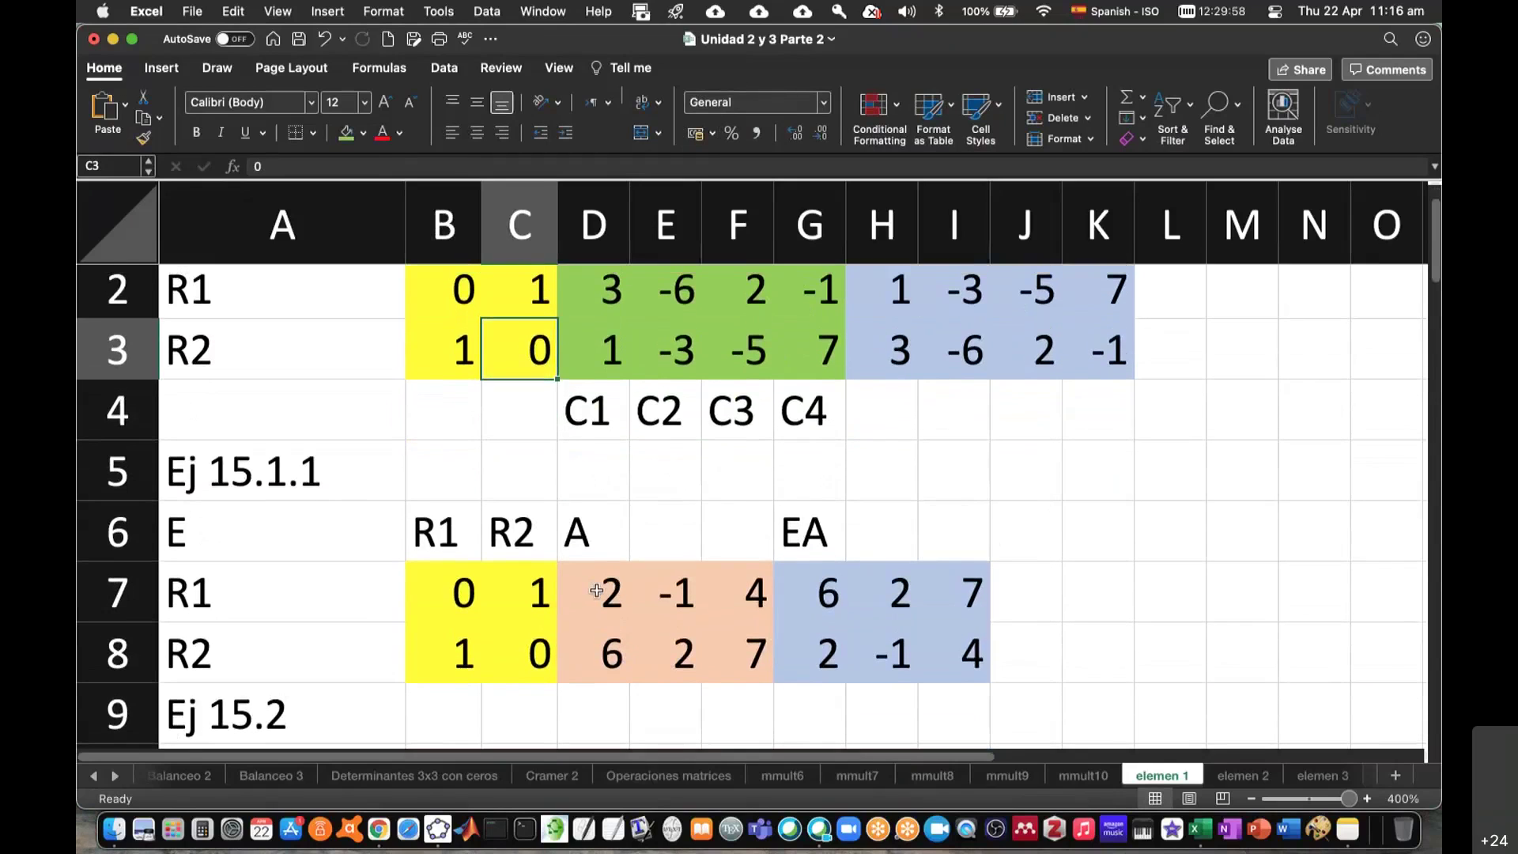
left_click_drag(596, 590, 732, 653)
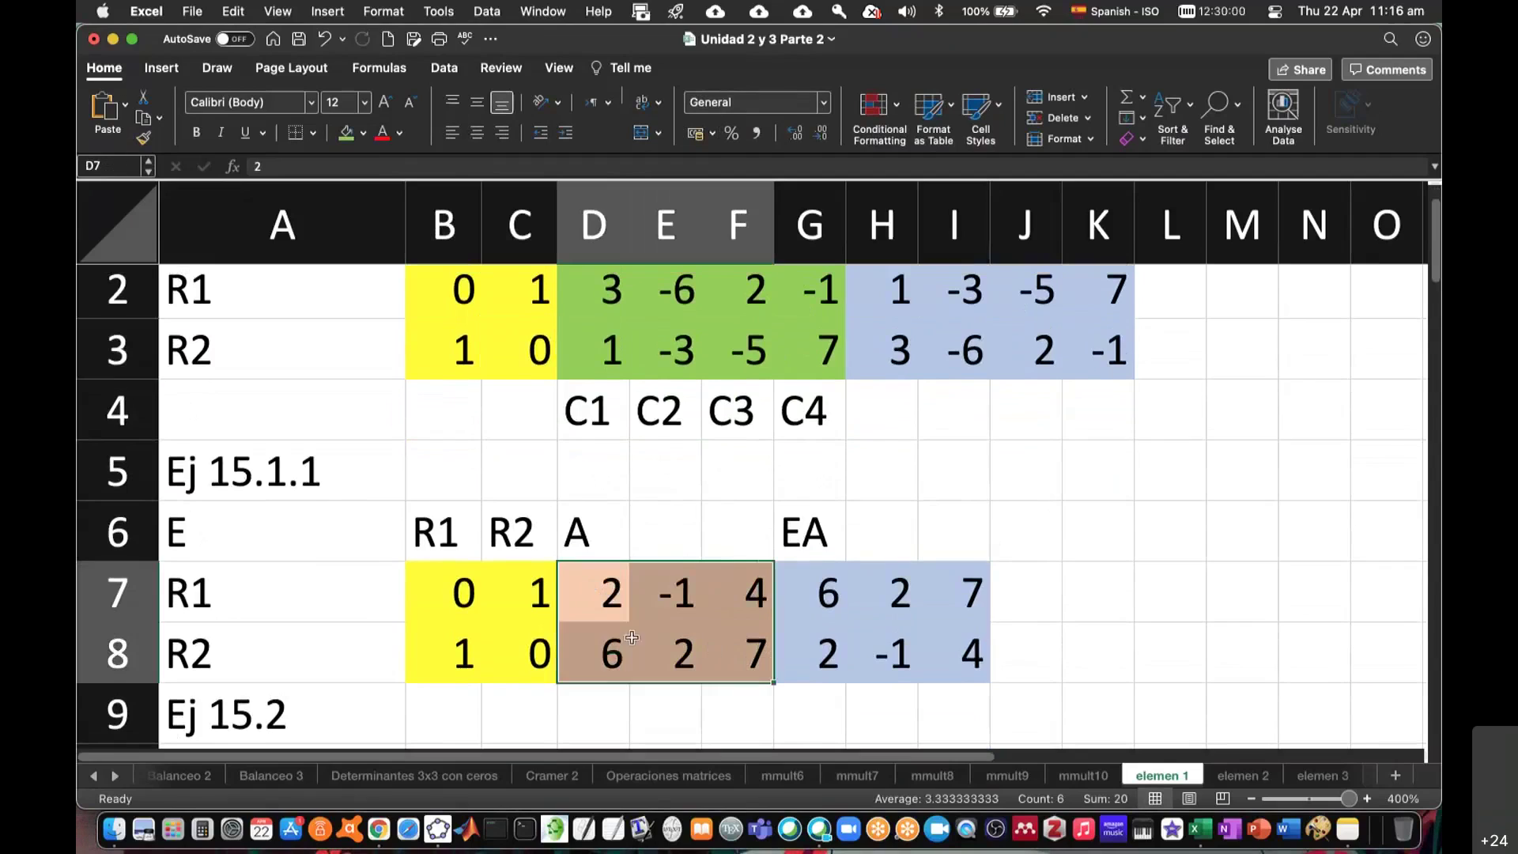
left_click(608, 594)
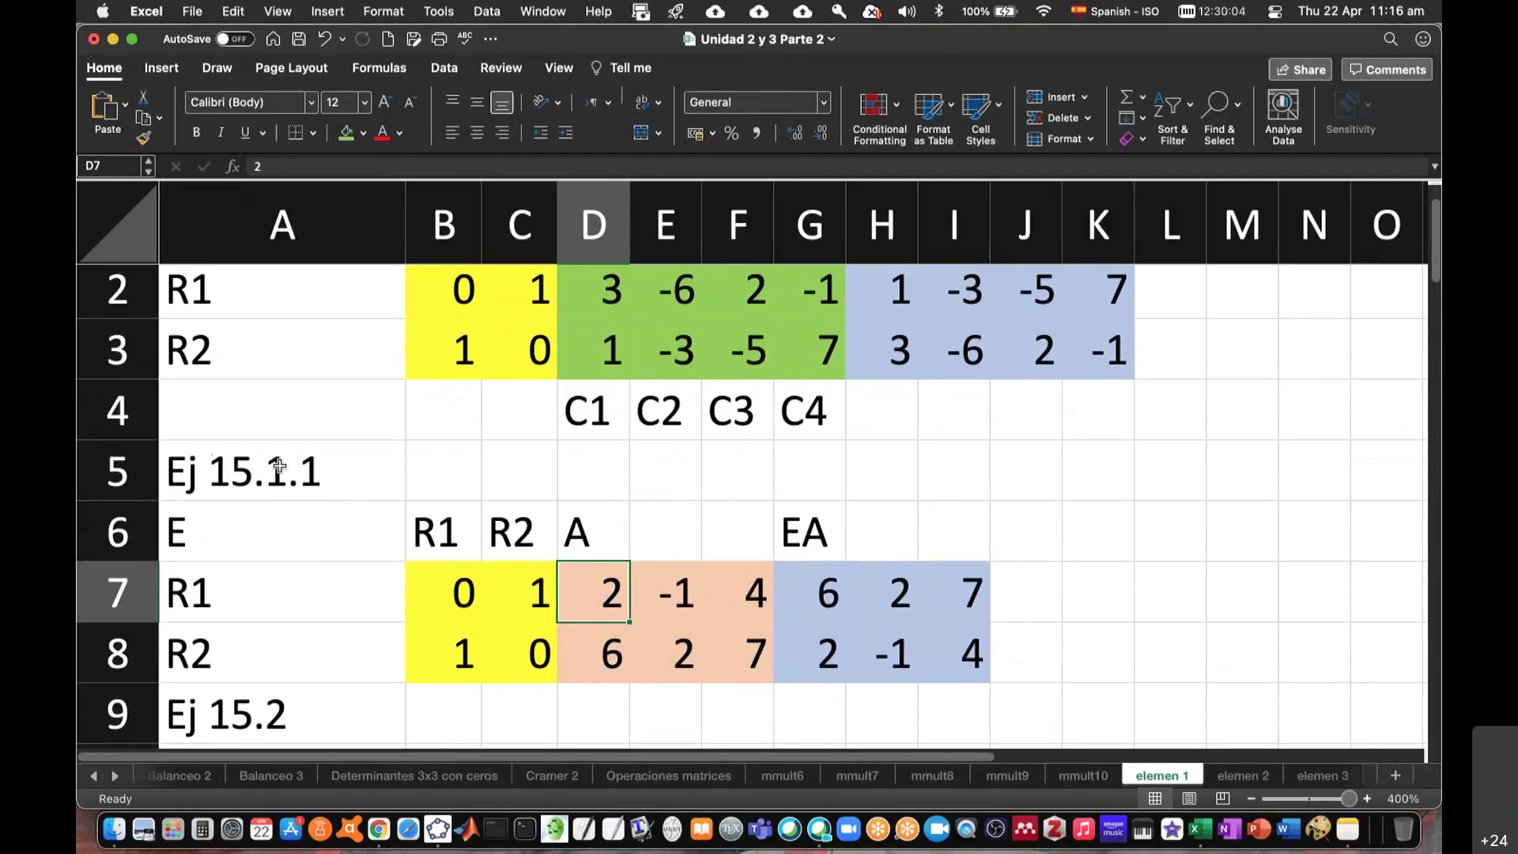
scroll(547, 448, "up", 1)
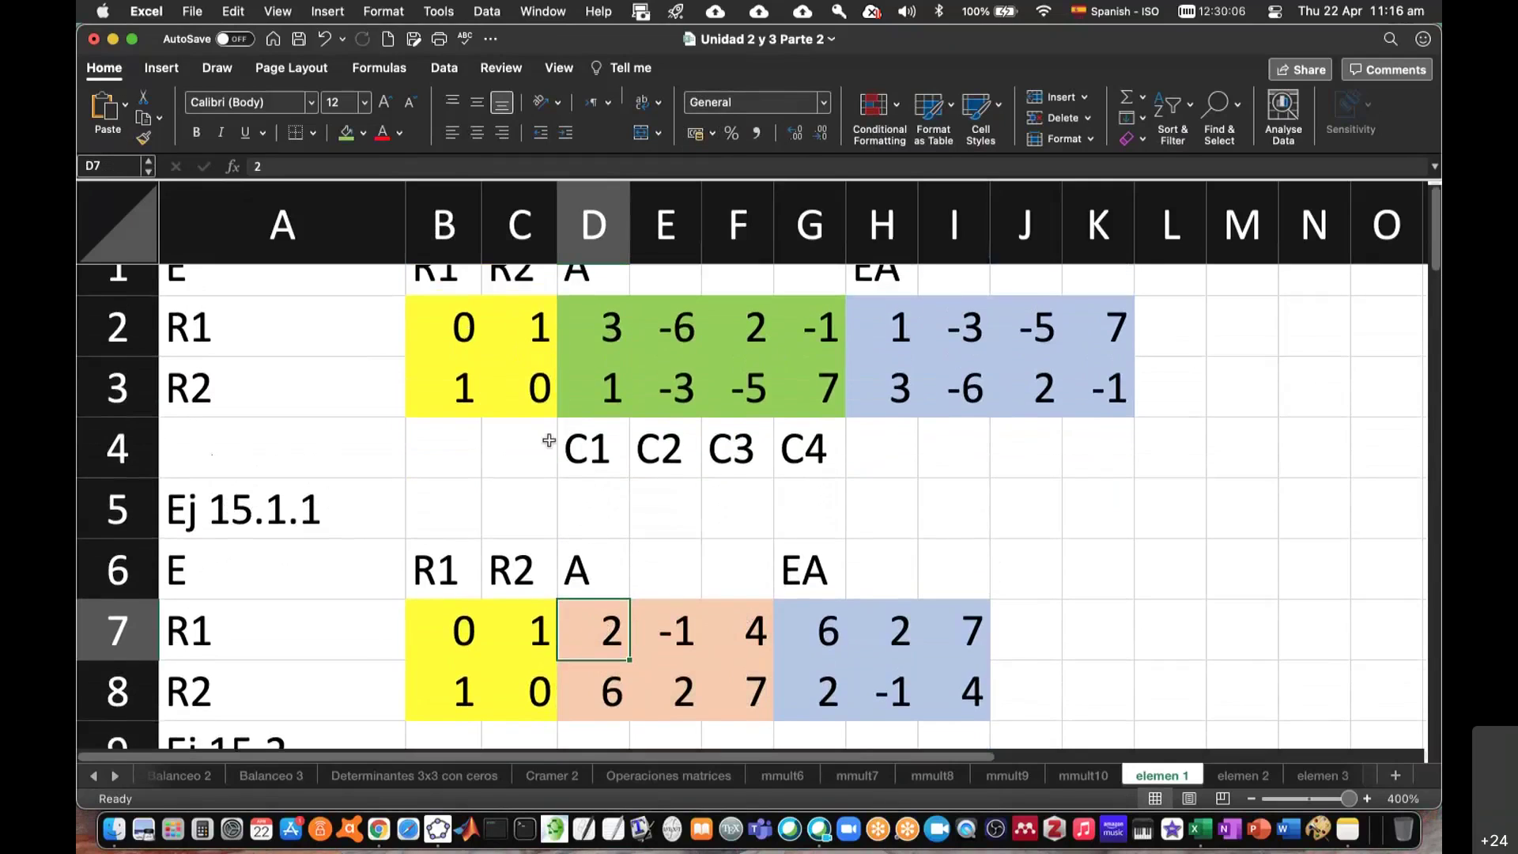
scroll(548, 440, "down", 1)
scroll(553, 435, "down", 3)
scroll(545, 434, "up", 1)
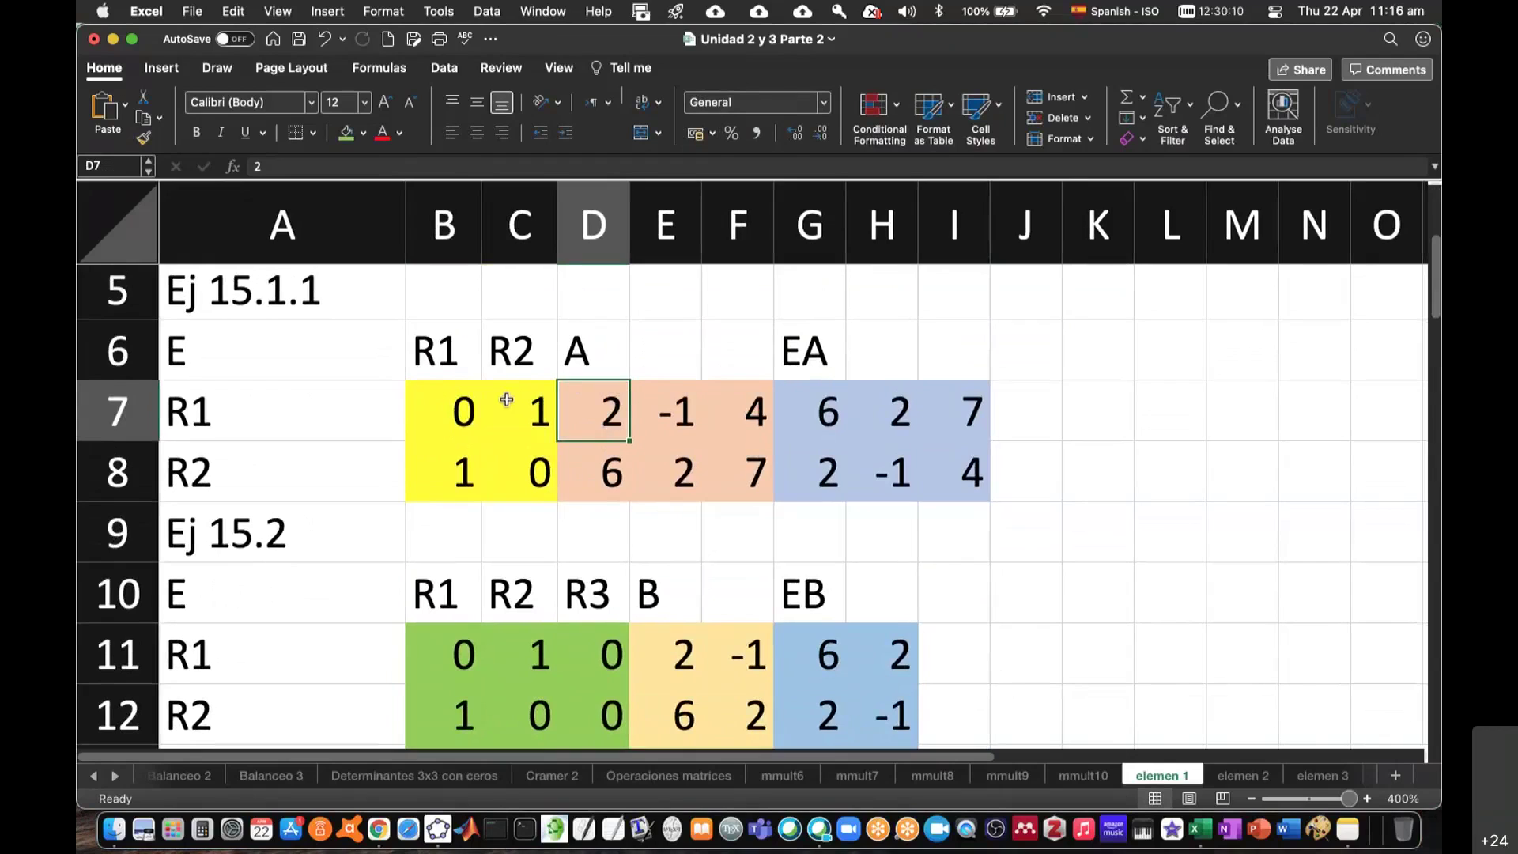
left_click(506, 399)
left_click(455, 419)
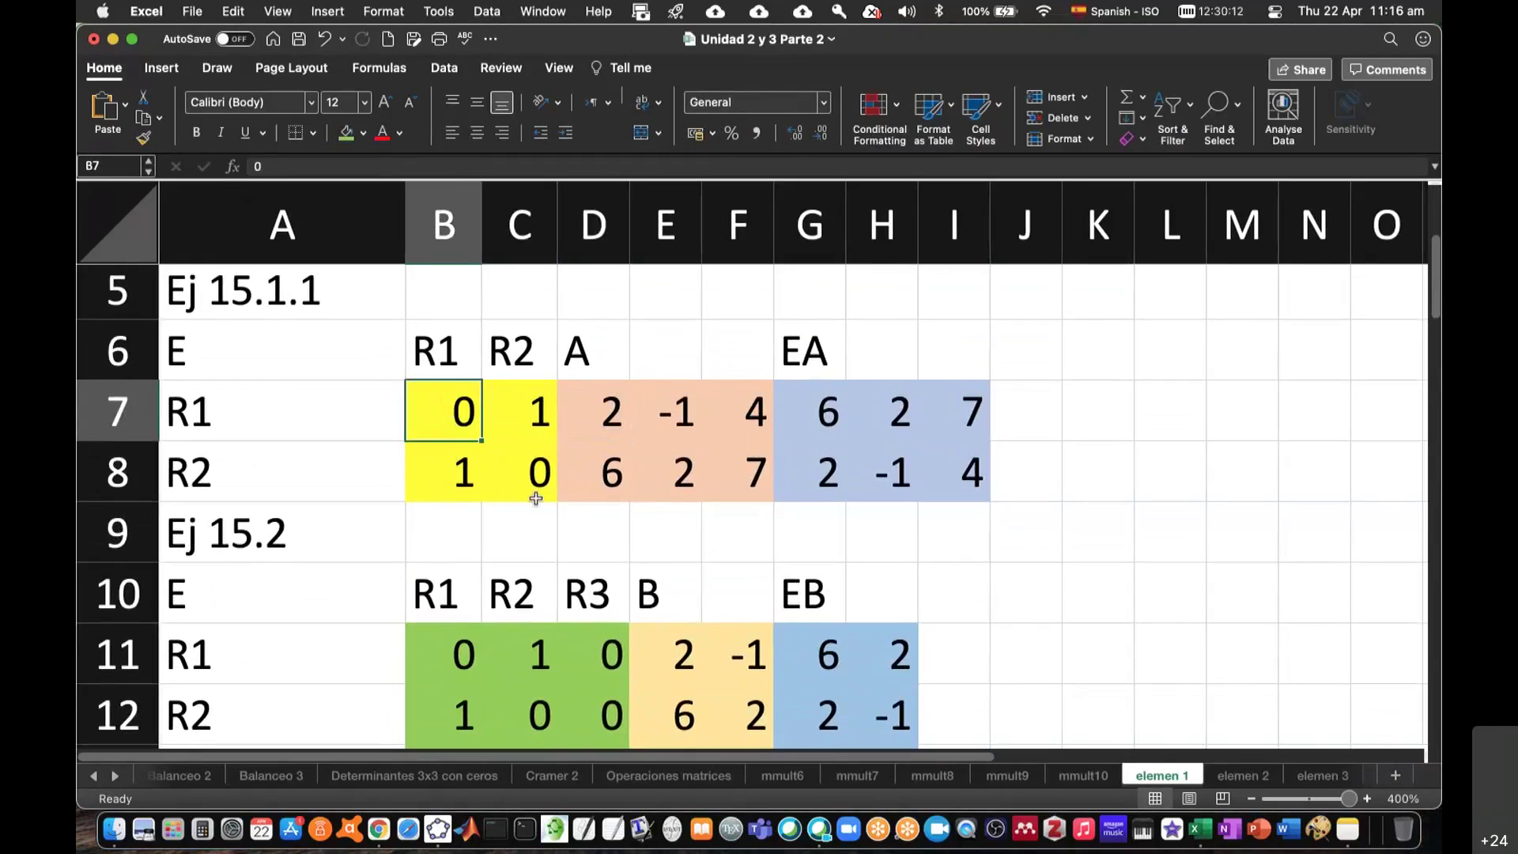
type("1")
key("Tab")
type("0")
key("Return")
key("Left")
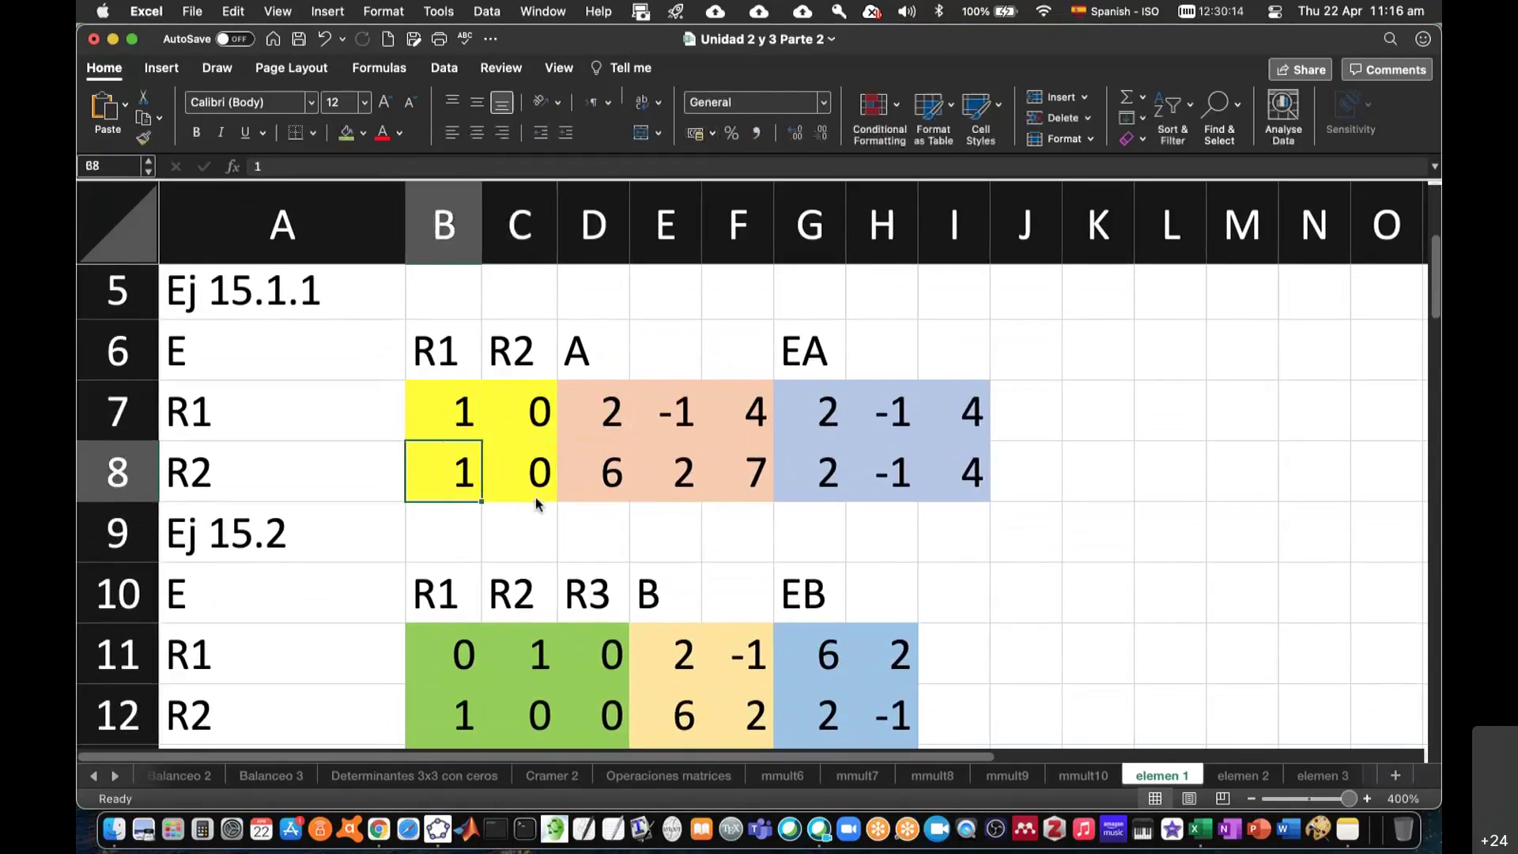
type("0")
key("Tab")
type("1")
key("Return")
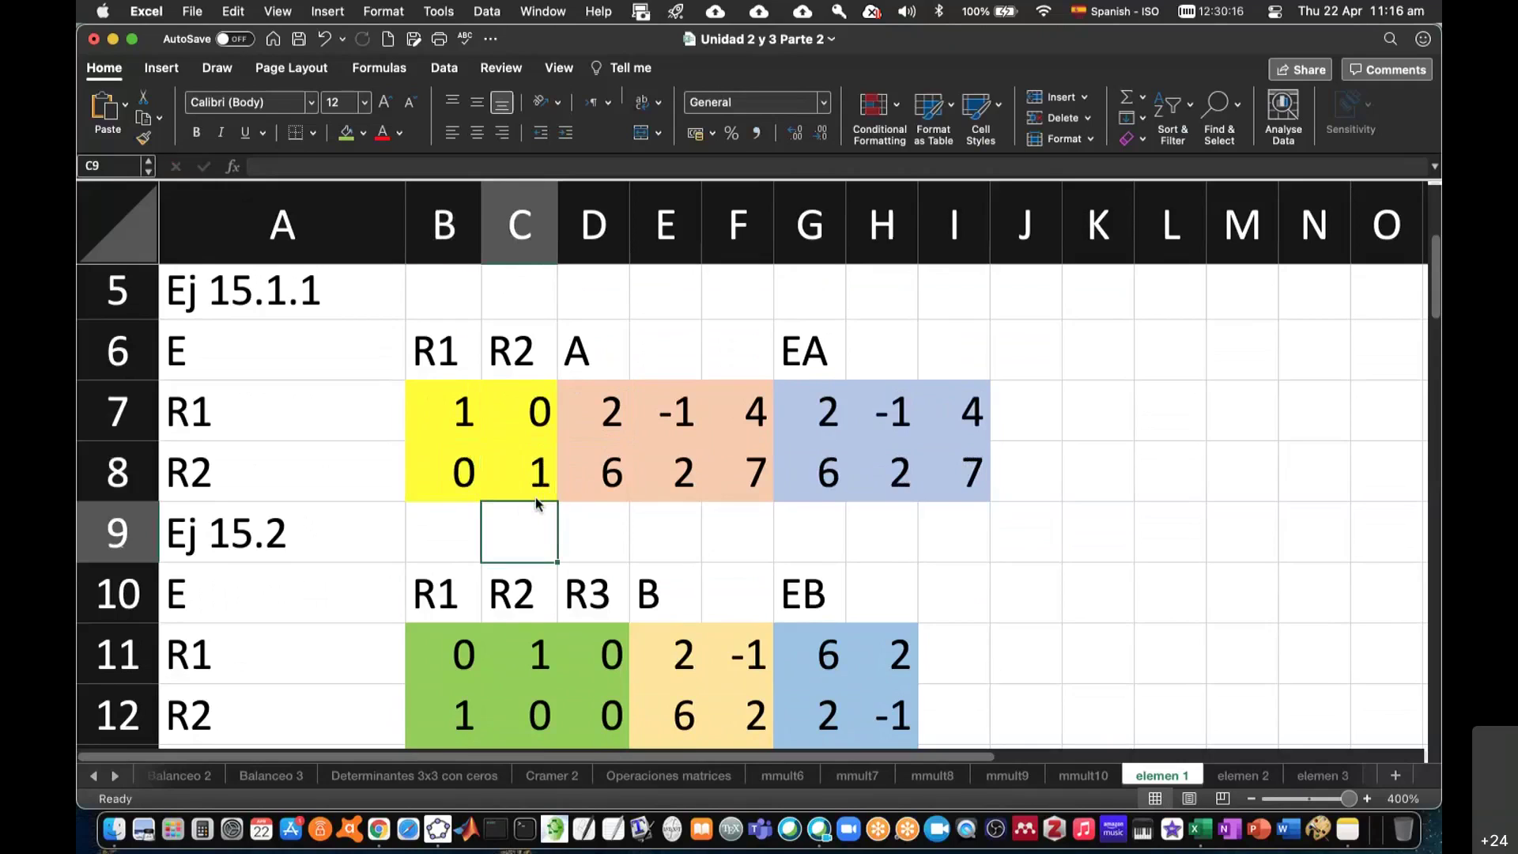
type("1")
left_click(459, 407)
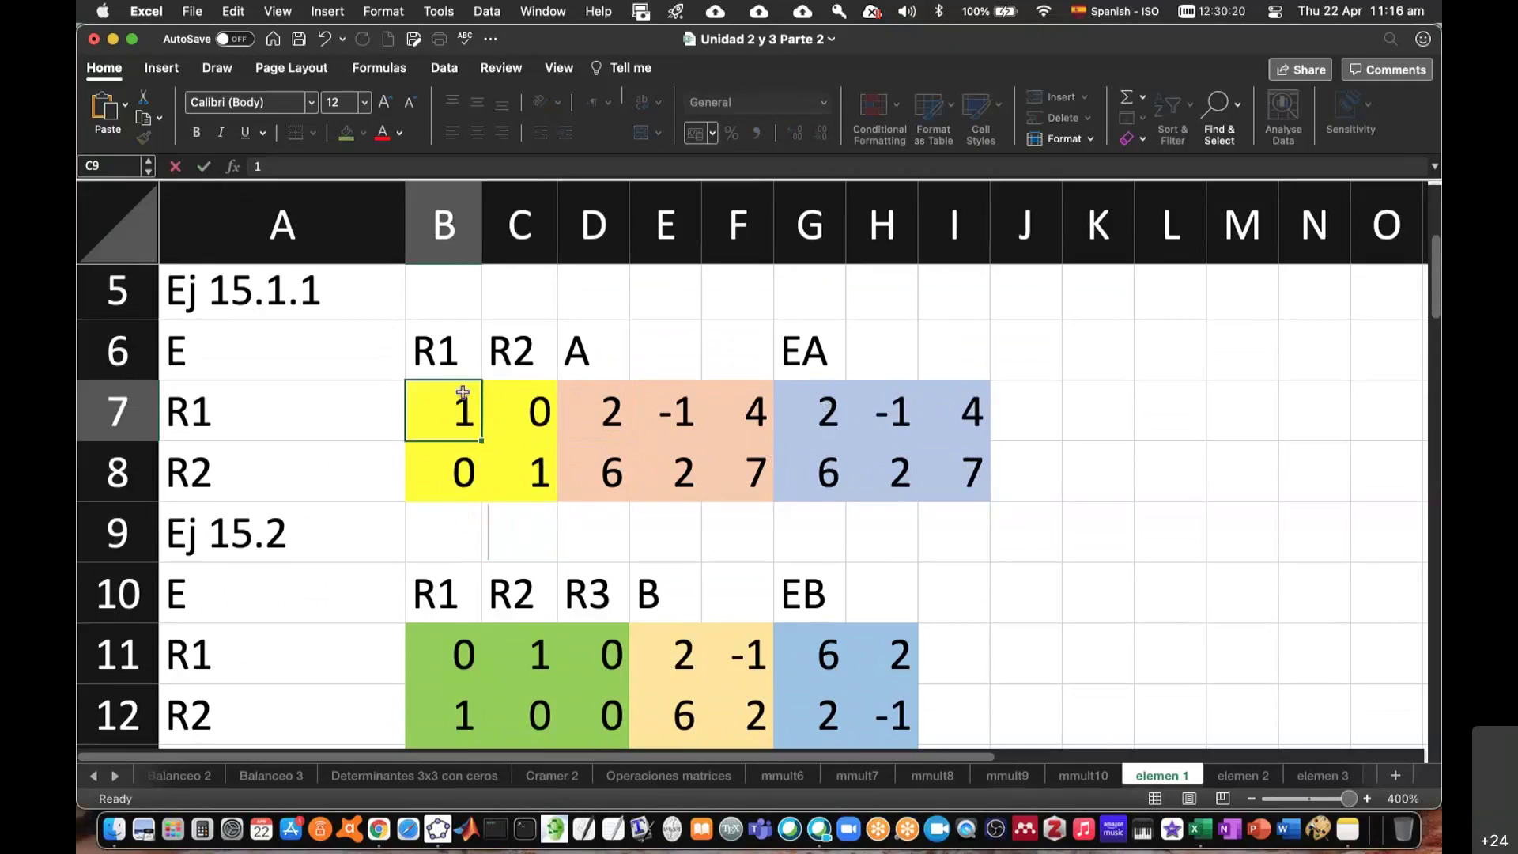
type("0")
left_click(491, 427)
type("1")
key("Return")
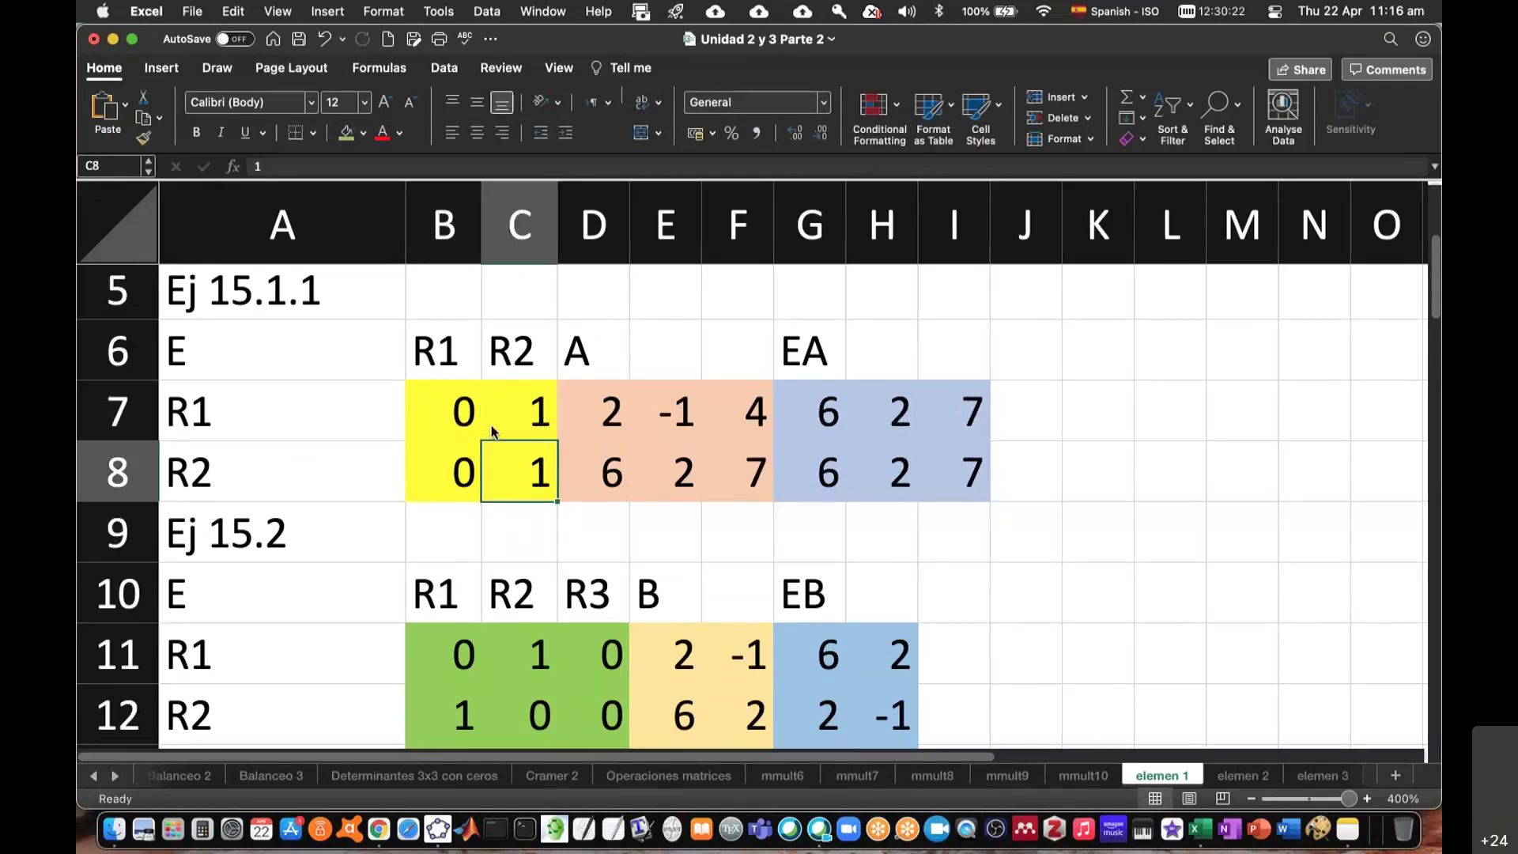
type("0")
key("Left")
type("1")
key("Right")
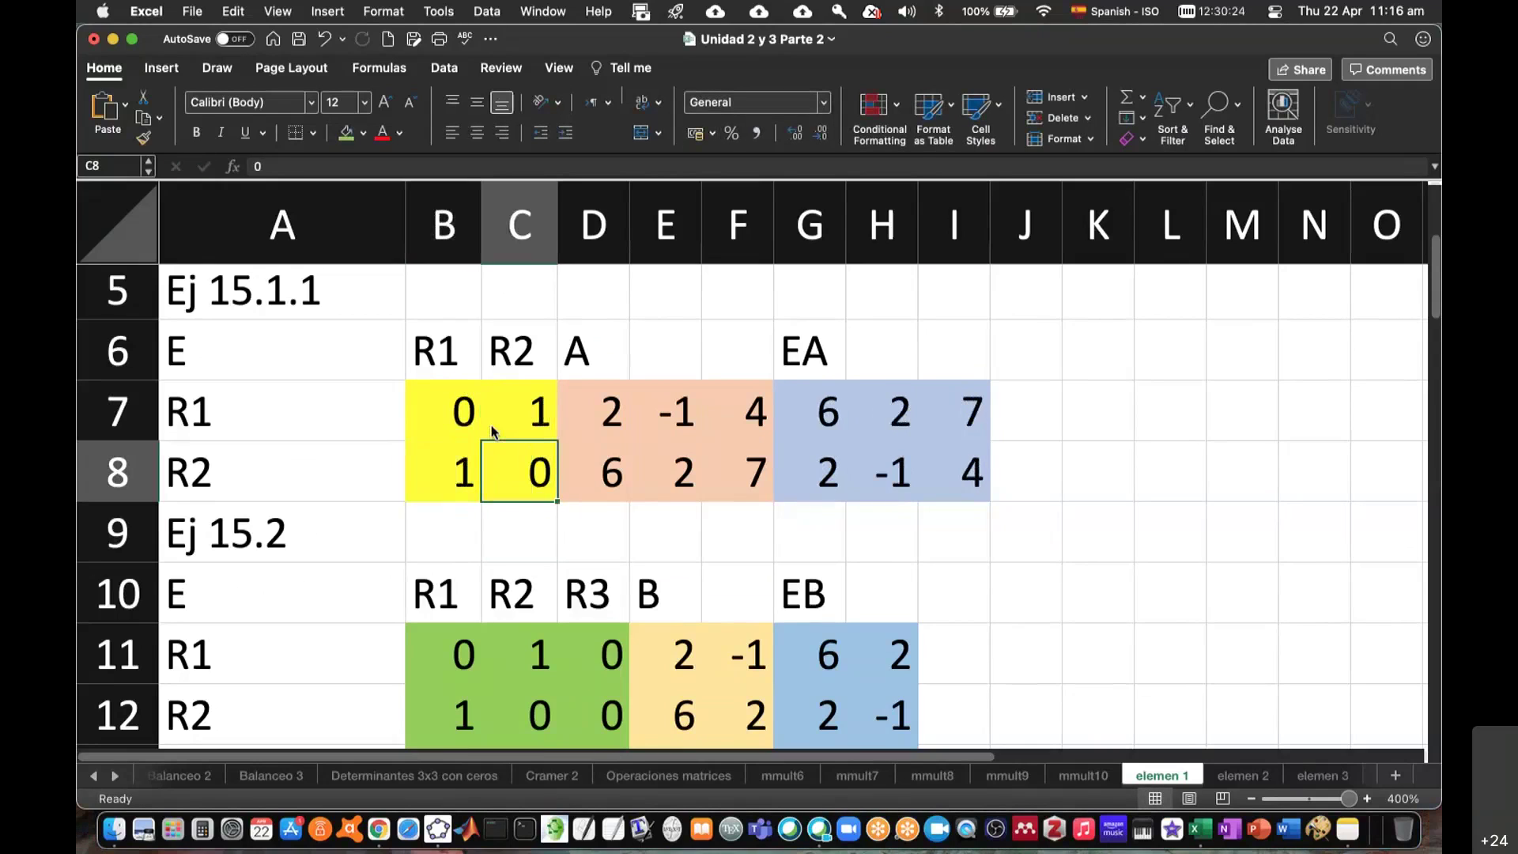
scroll(1116, 558, "down", 3)
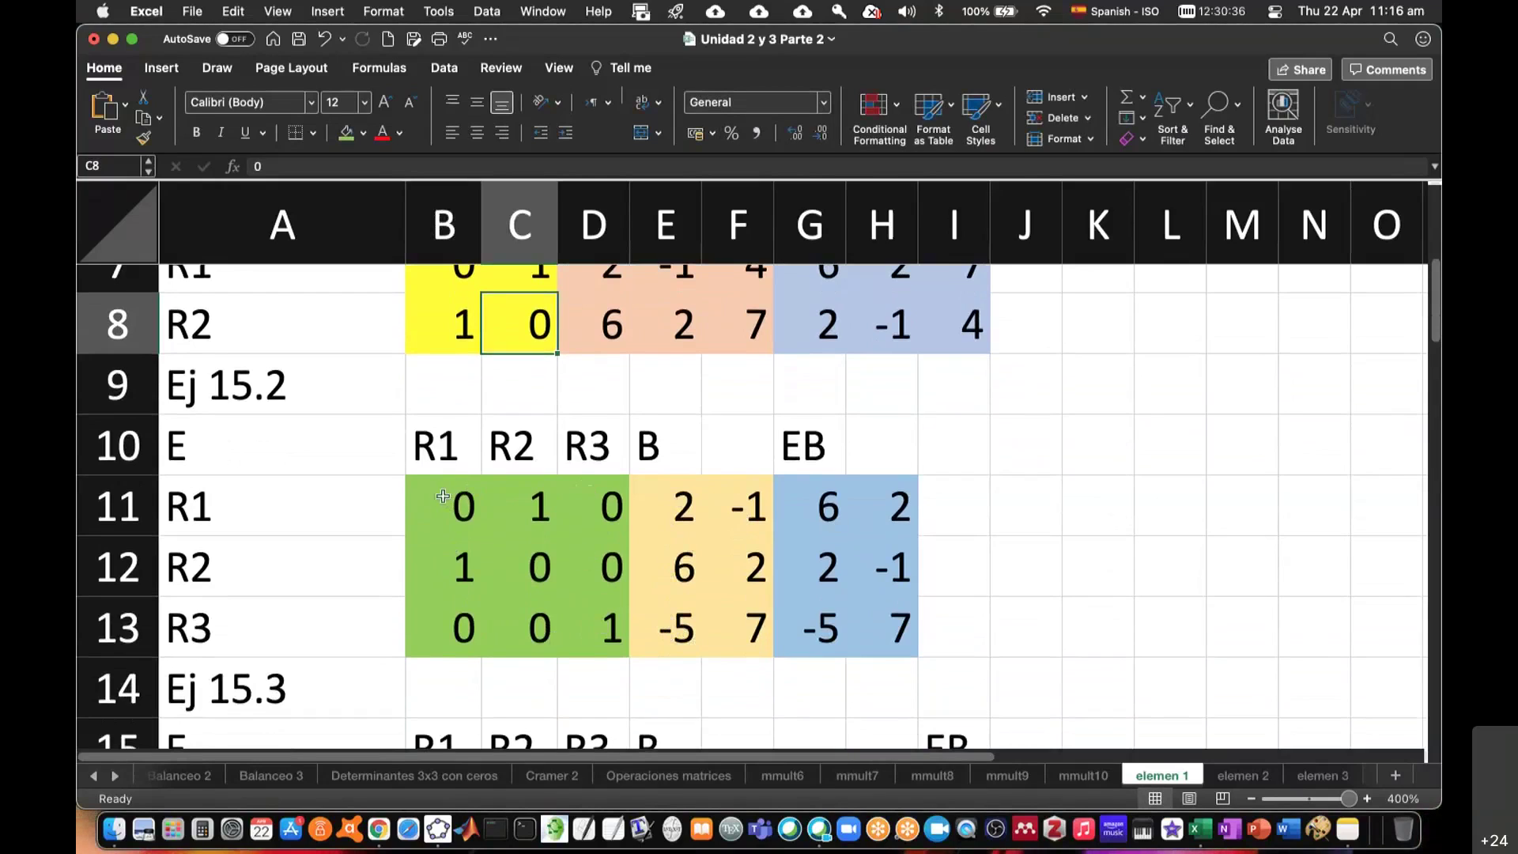
left_click_drag(442, 496, 605, 633)
left_click(707, 647)
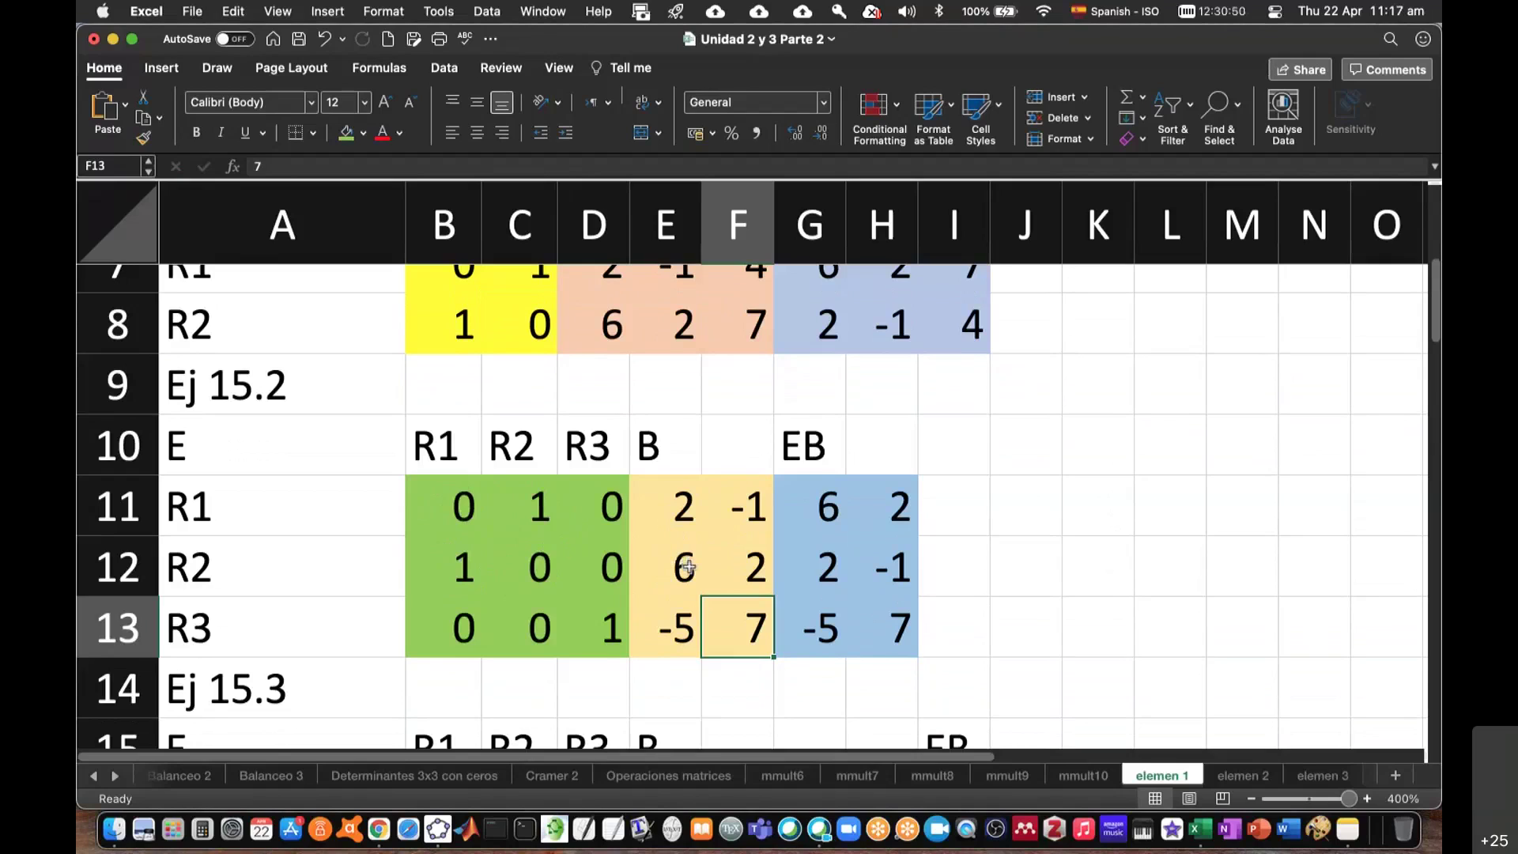
left_click_drag(688, 566, 743, 569)
left_click_drag(821, 506, 879, 507)
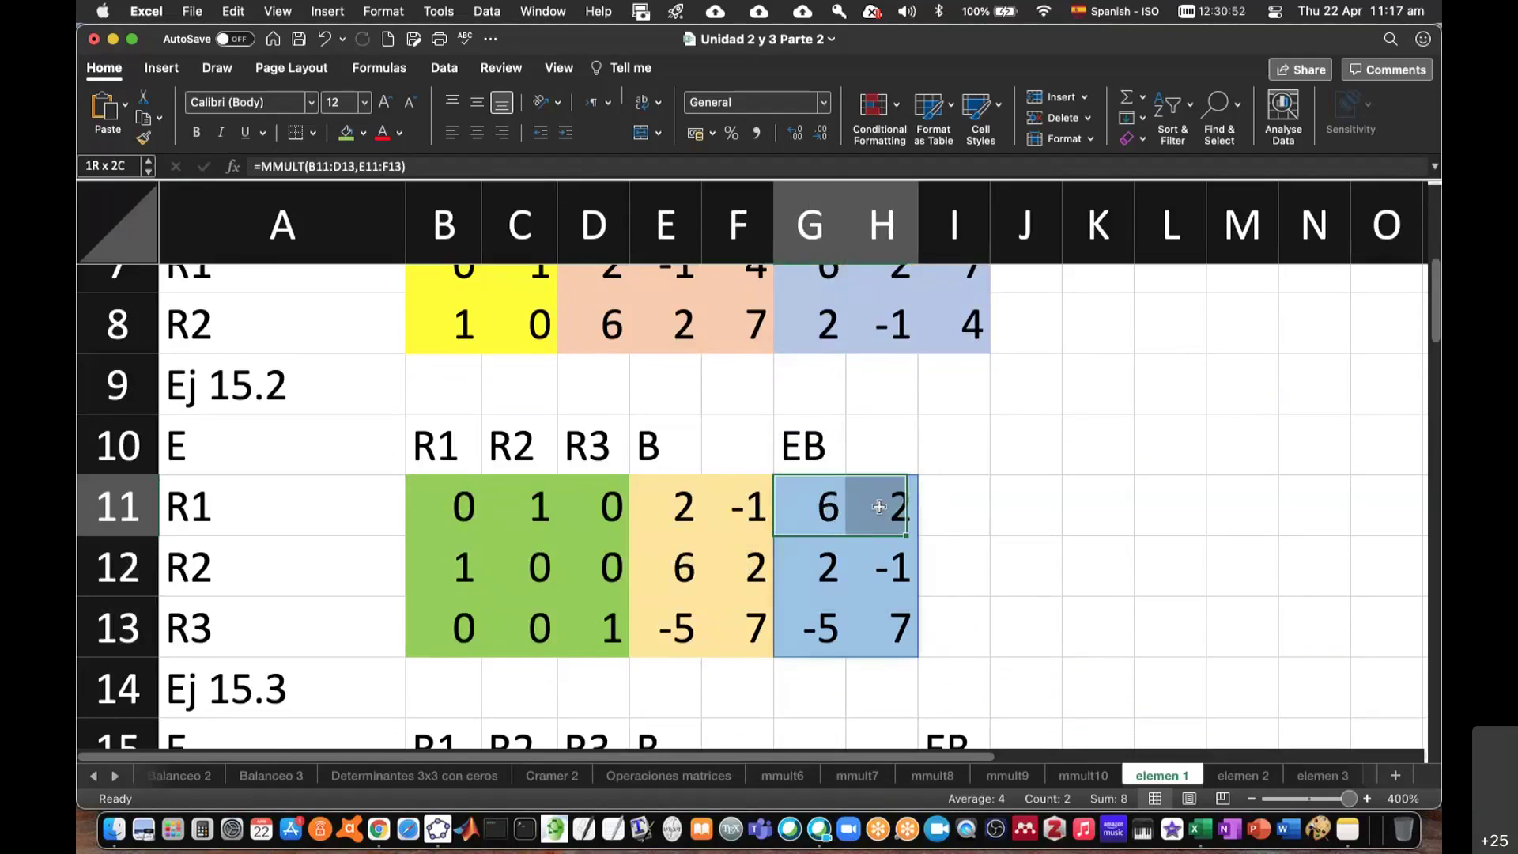
left_click_drag(680, 507, 747, 507)
left_click_drag(822, 566, 885, 567)
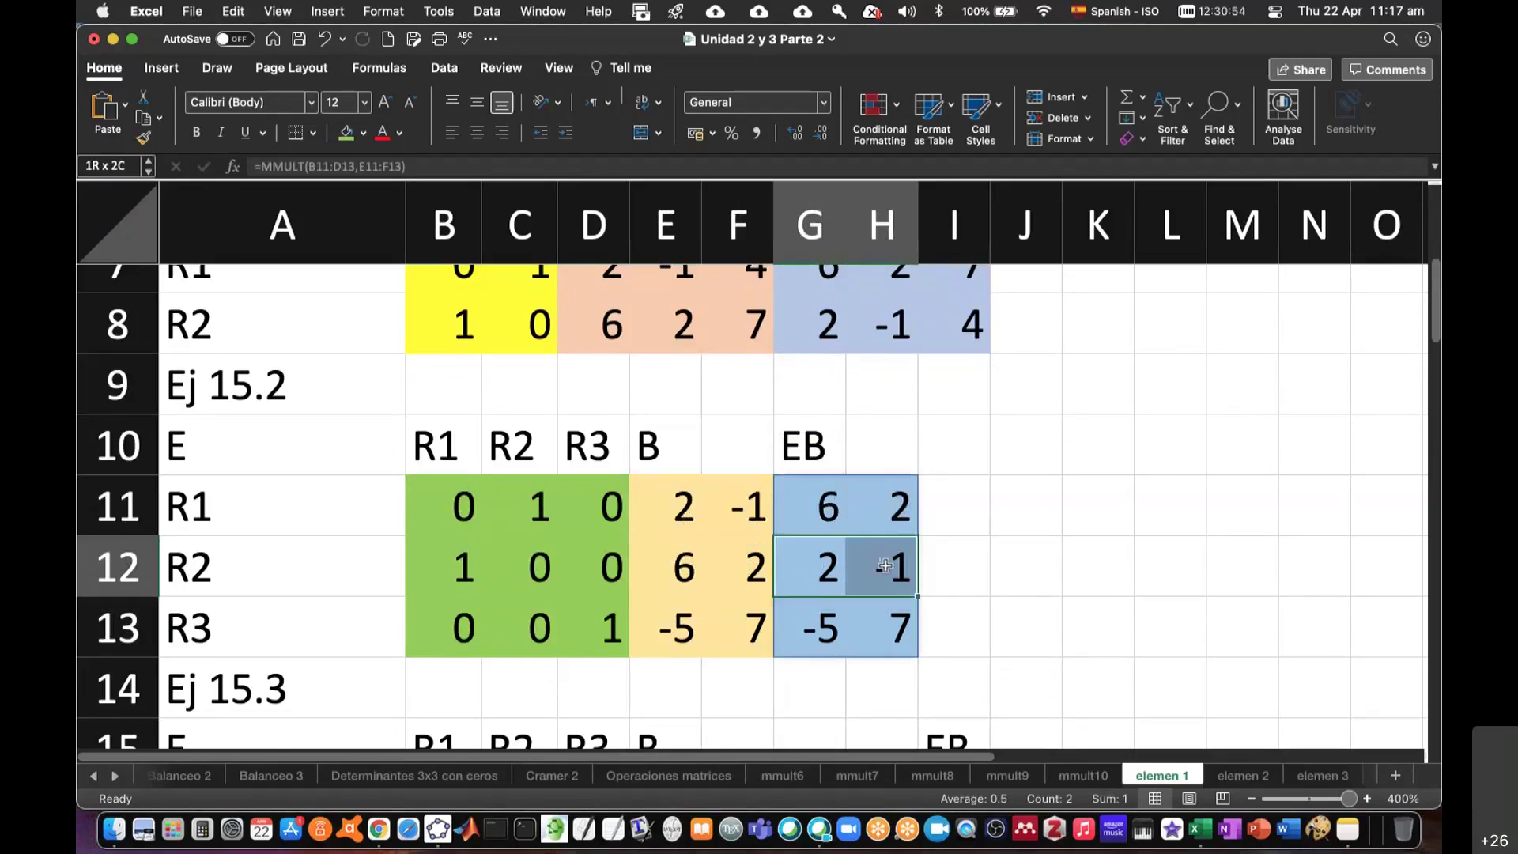
left_click(475, 505)
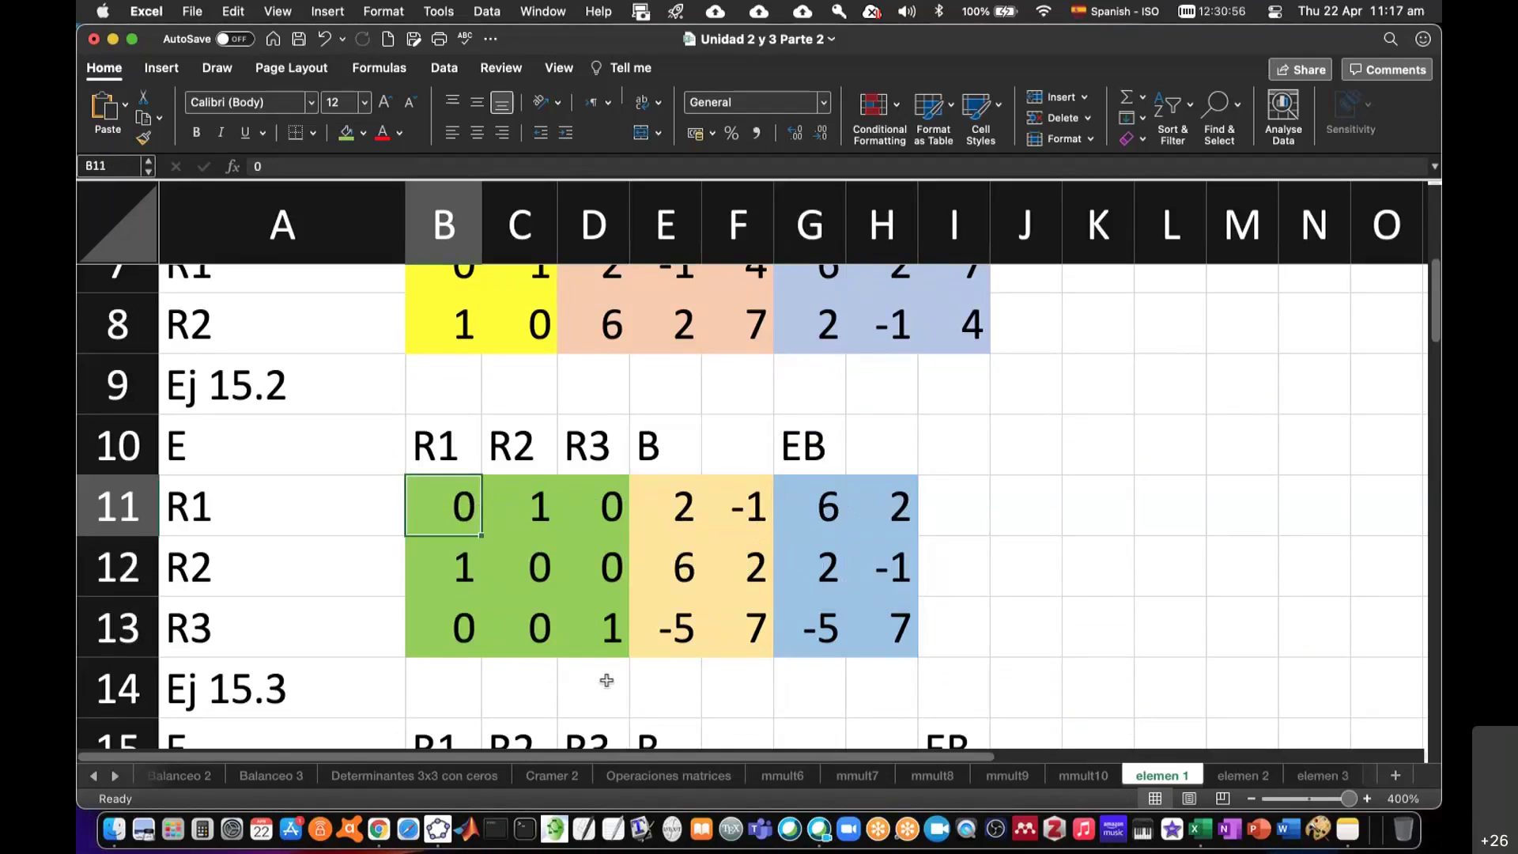
type("1")
key("Right")
type("0")
key("Down")
type("1")
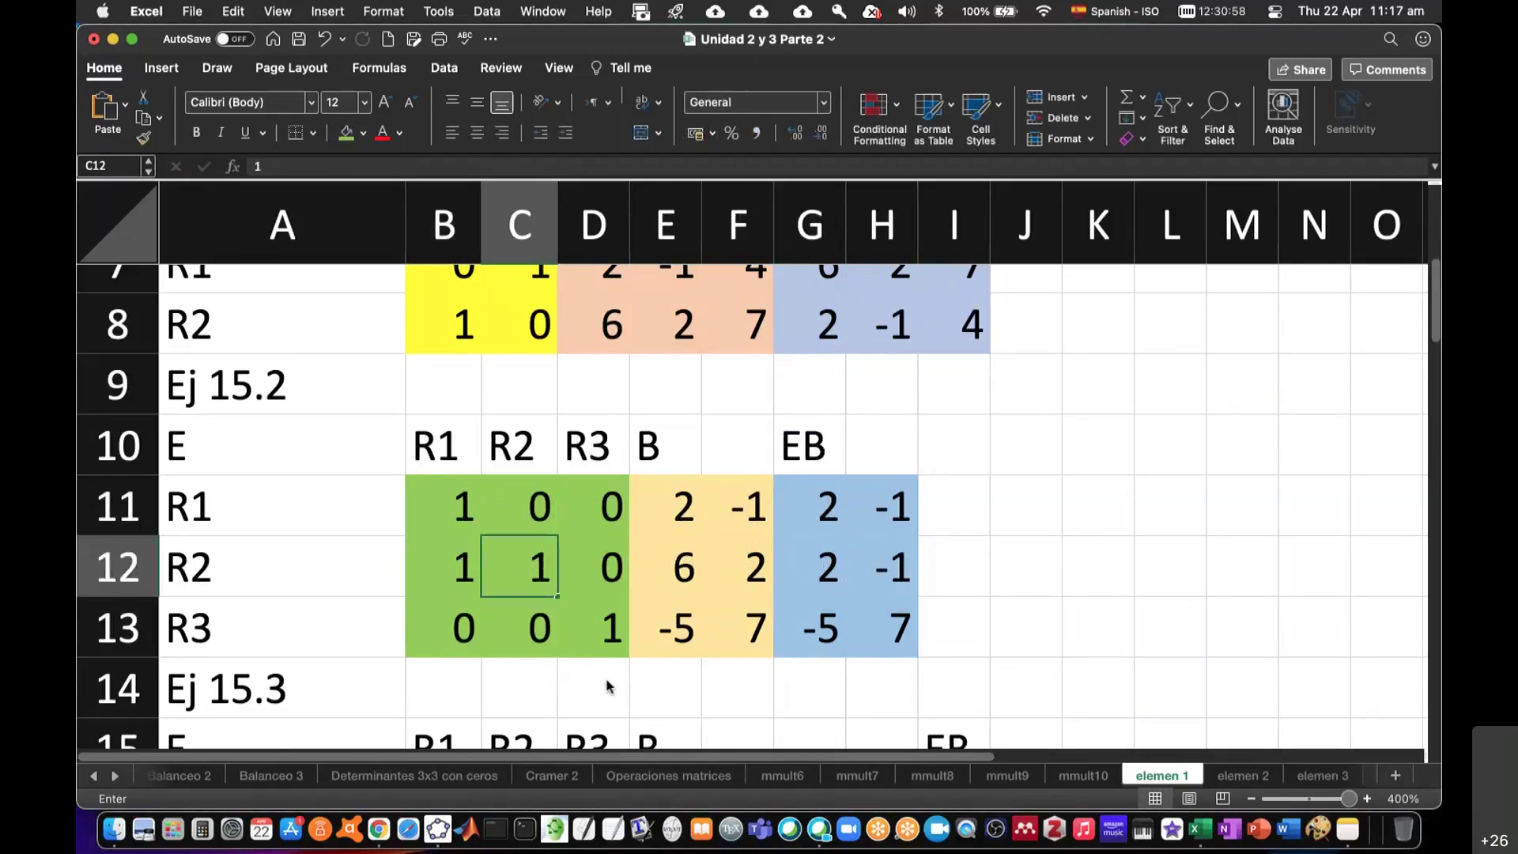
key("Left")
key("Left")
key("Right")
type("0")
key("Right")
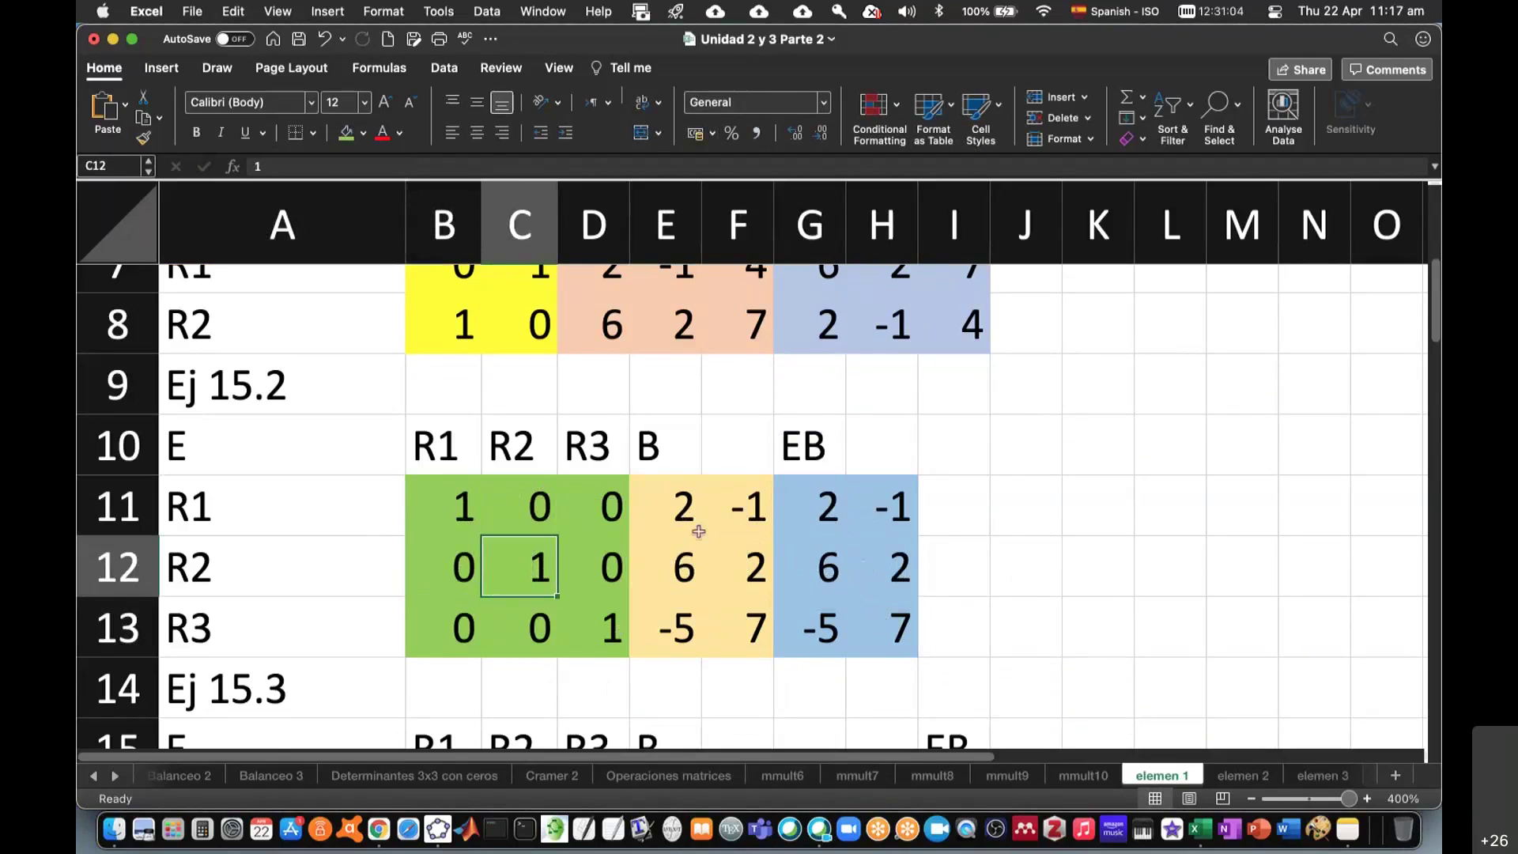
key("Up")
key("Left")
type("0")
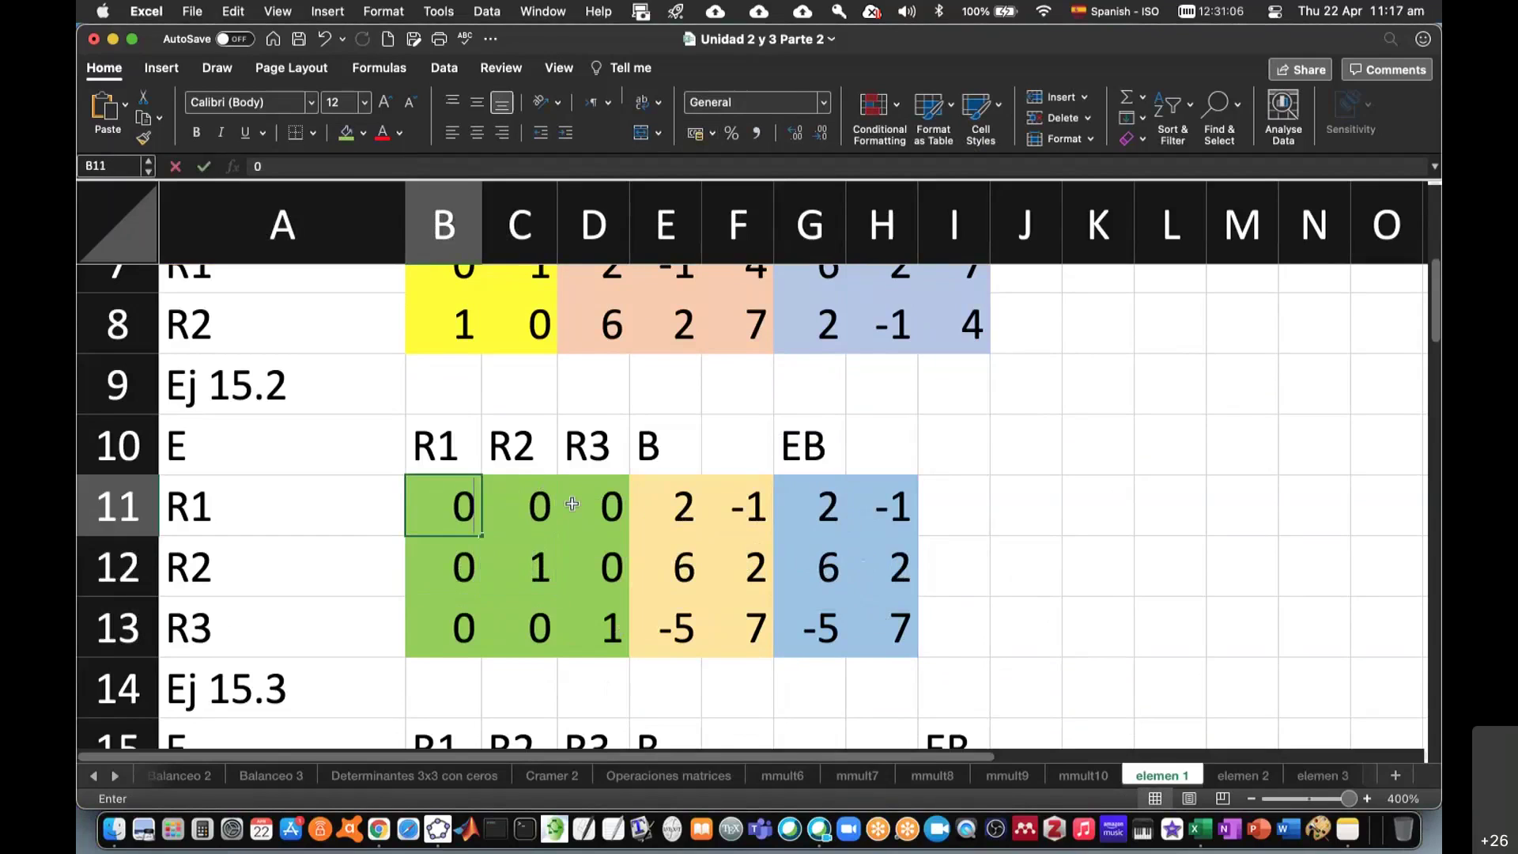
key("Right")
type("1")
key("Return")
type("0")
key("ctrl+Page_Up")
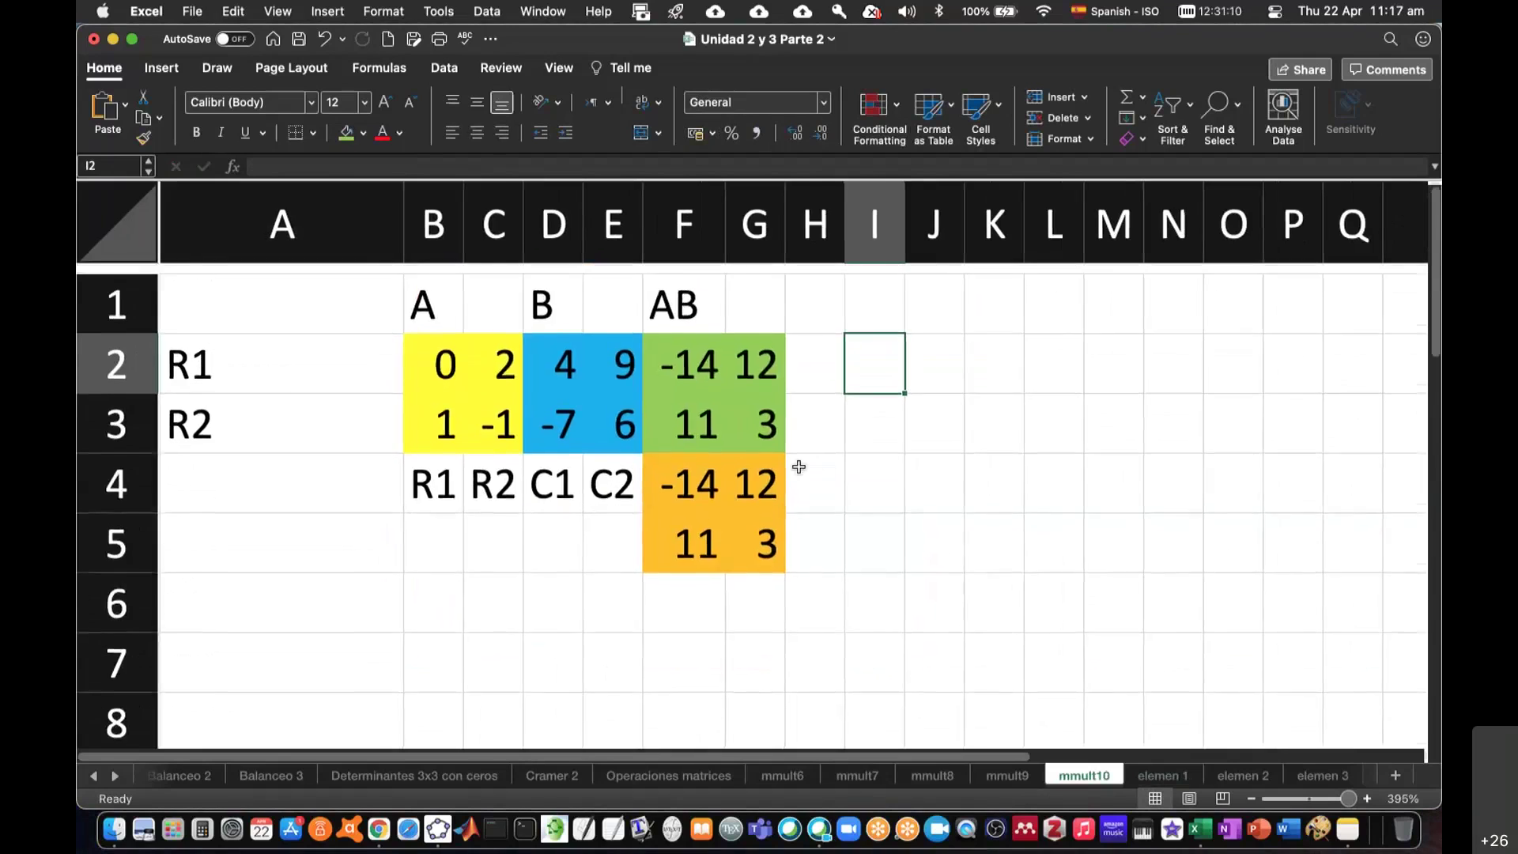
left_click(1165, 778)
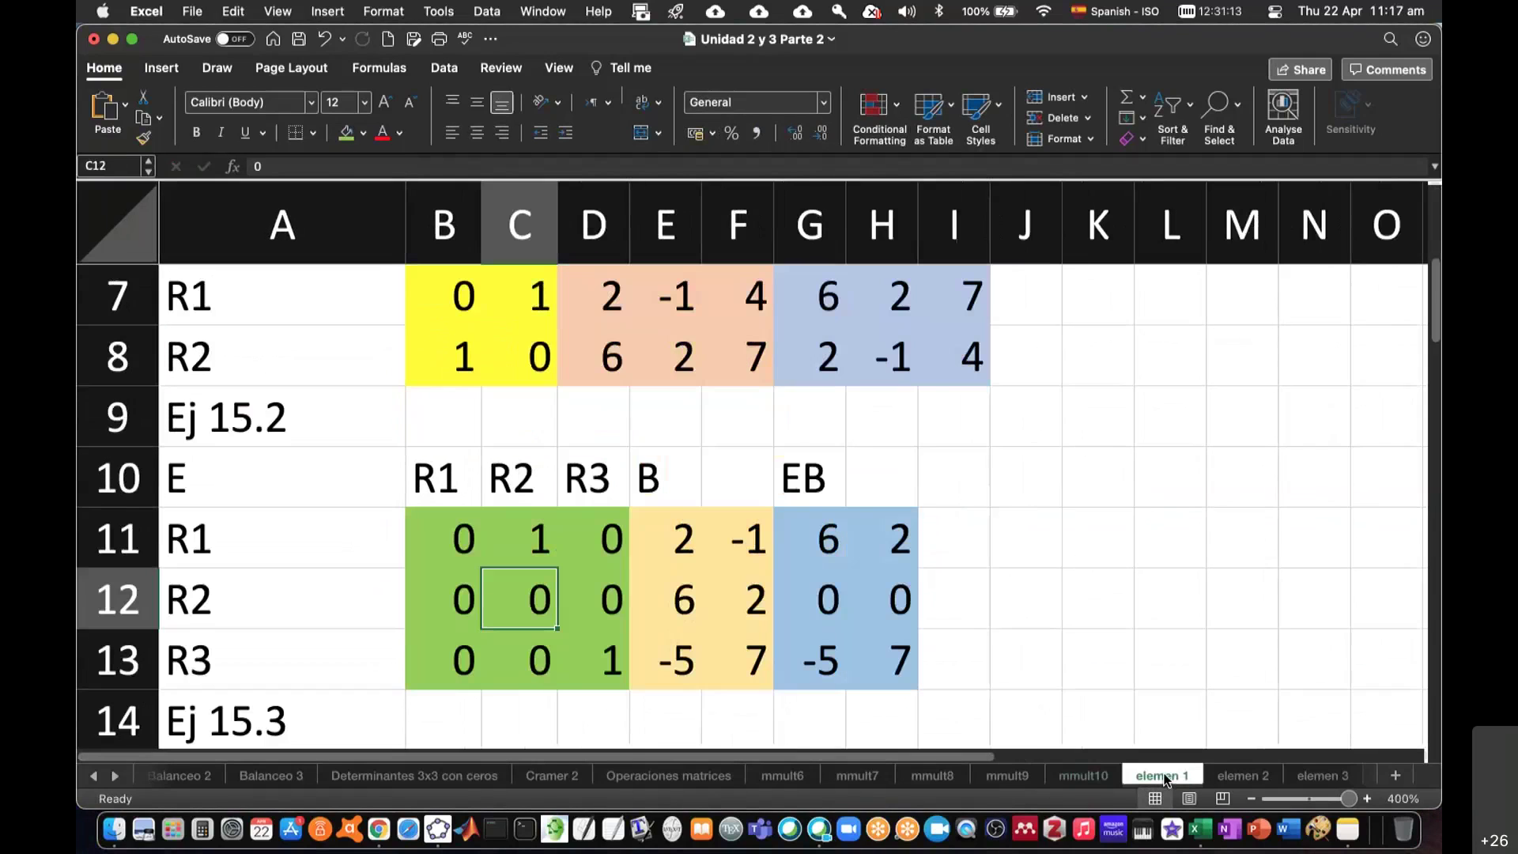
left_click(456, 600)
type("1")
key("Tab")
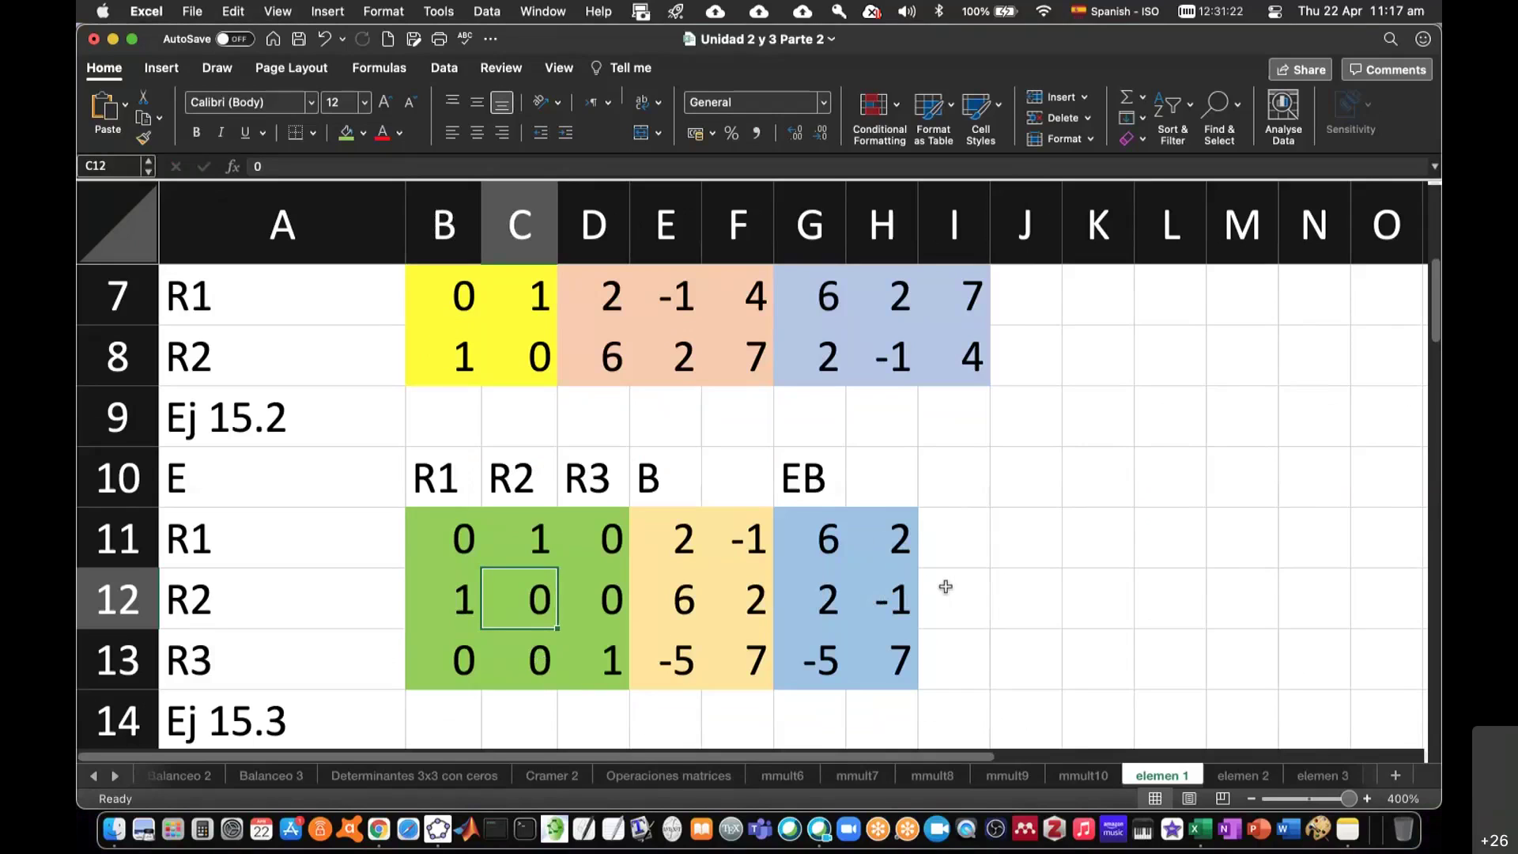
scroll(946, 585, "down", 5)
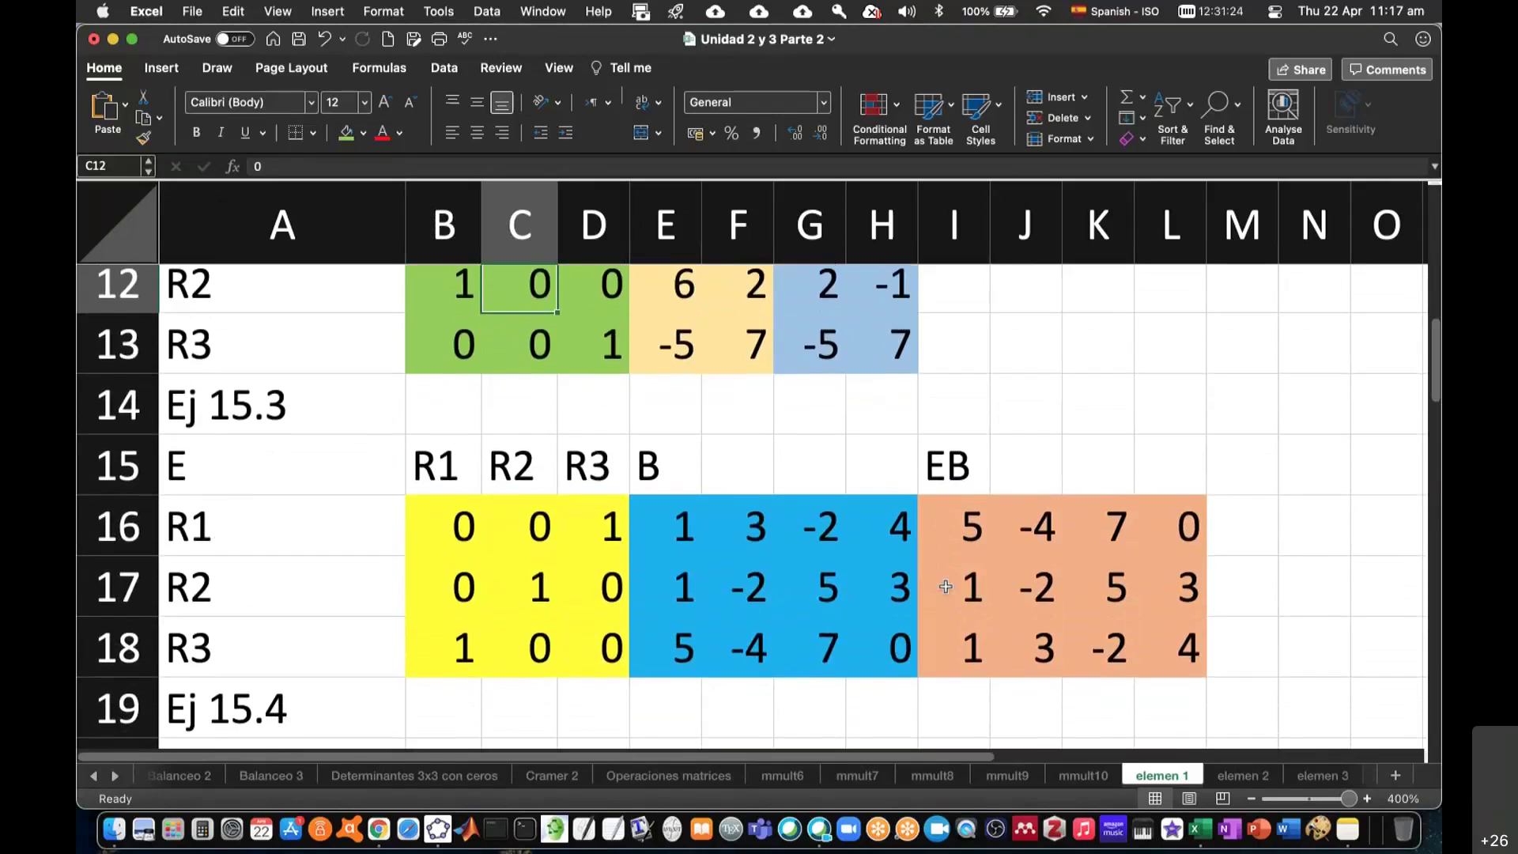
left_click(896, 598)
double_click(896, 598)
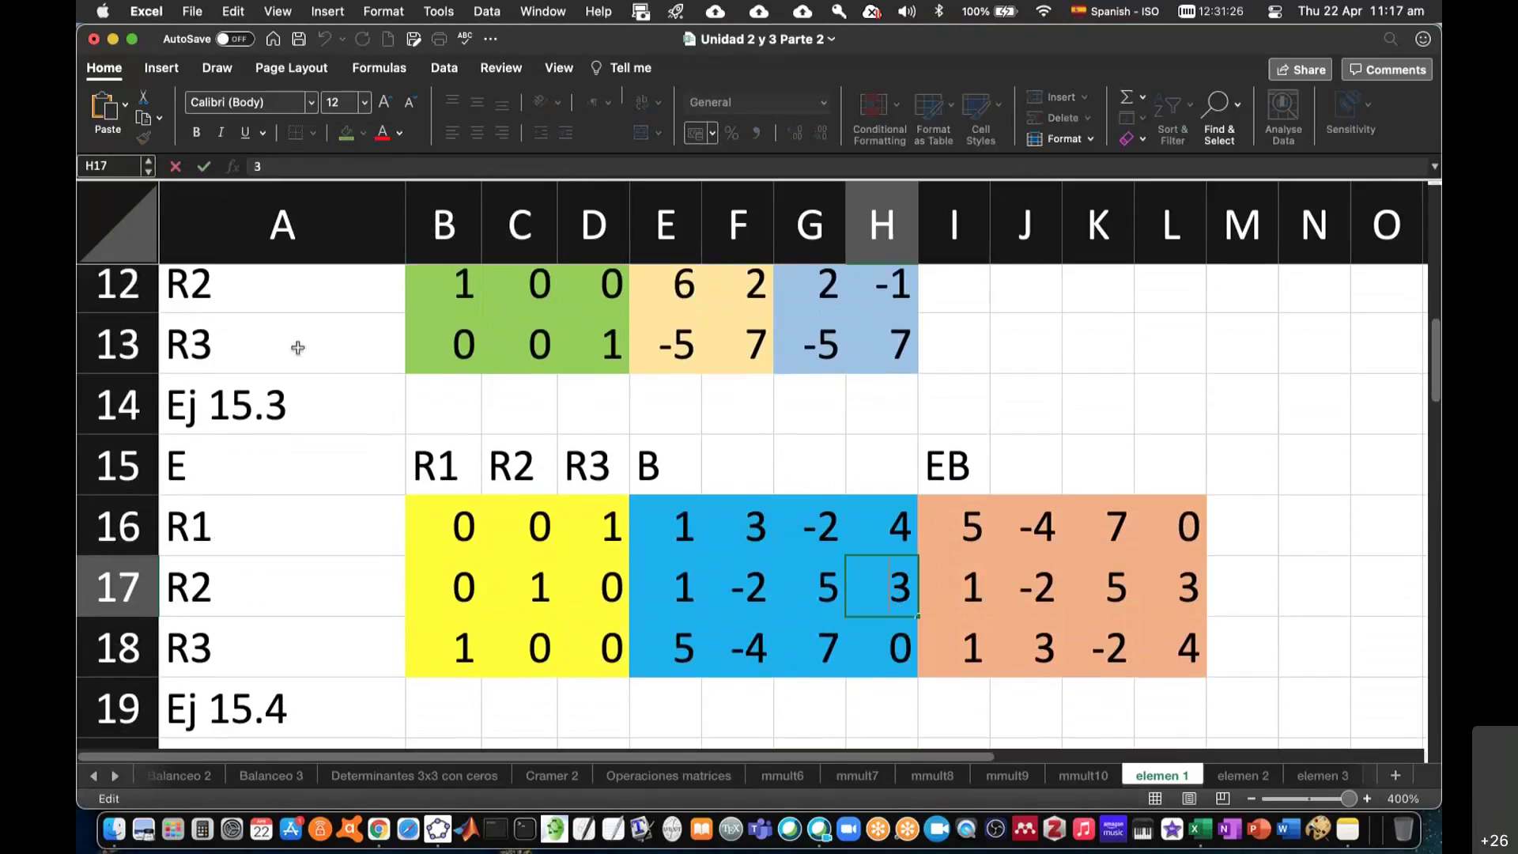
- Scroll the Overleaf PDF from equation 191 to section 15.3 Problema, then return to Excel
key("super+Tab")
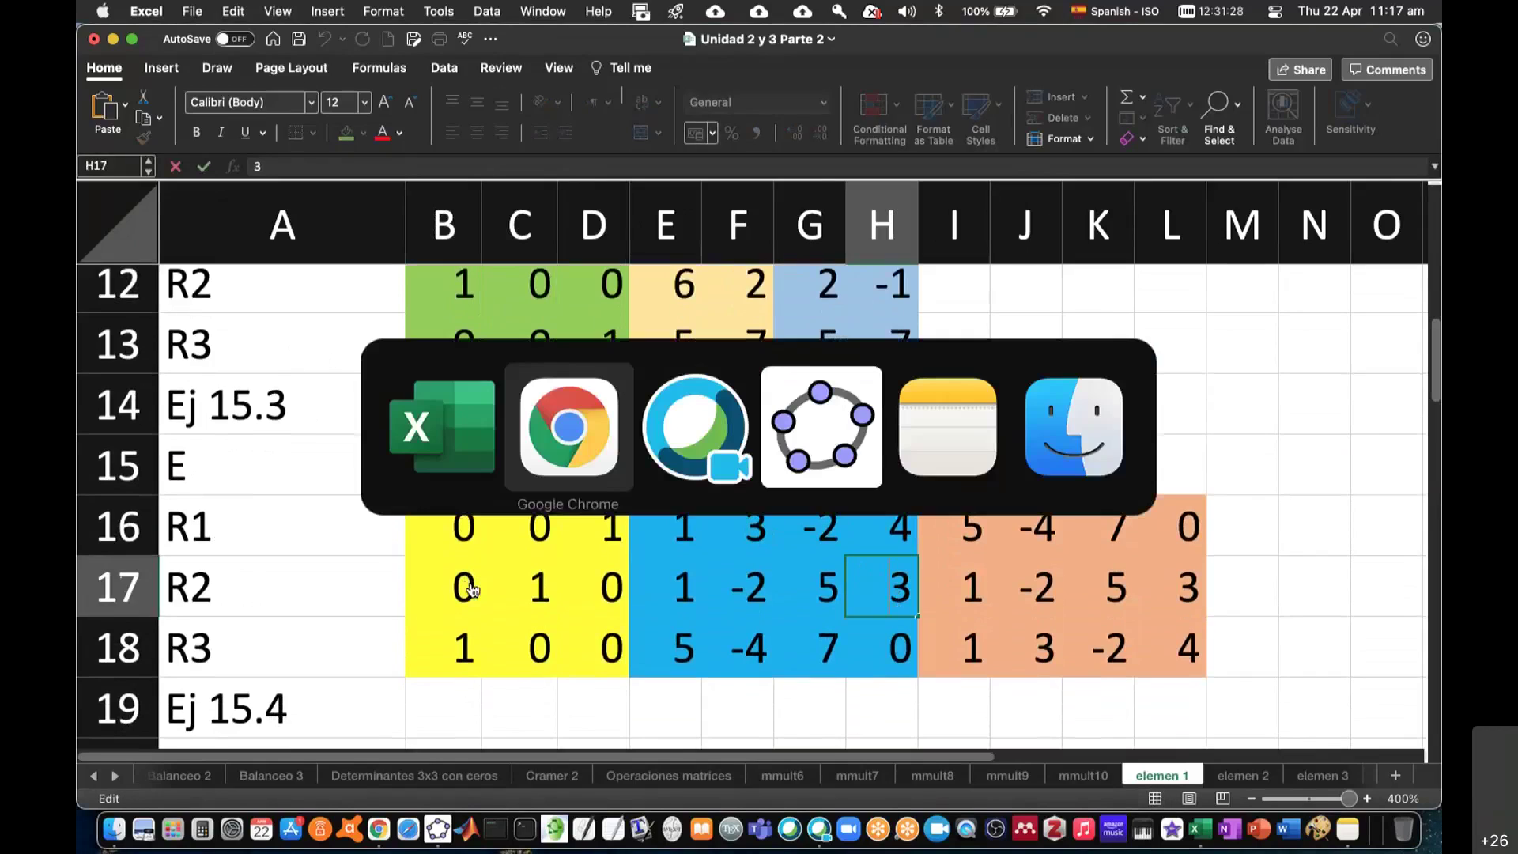
scroll(734, 628, "up", 2)
scroll(733, 627, "down", 2)
scroll(734, 627, "down", 5)
scroll(735, 630, "down", 1)
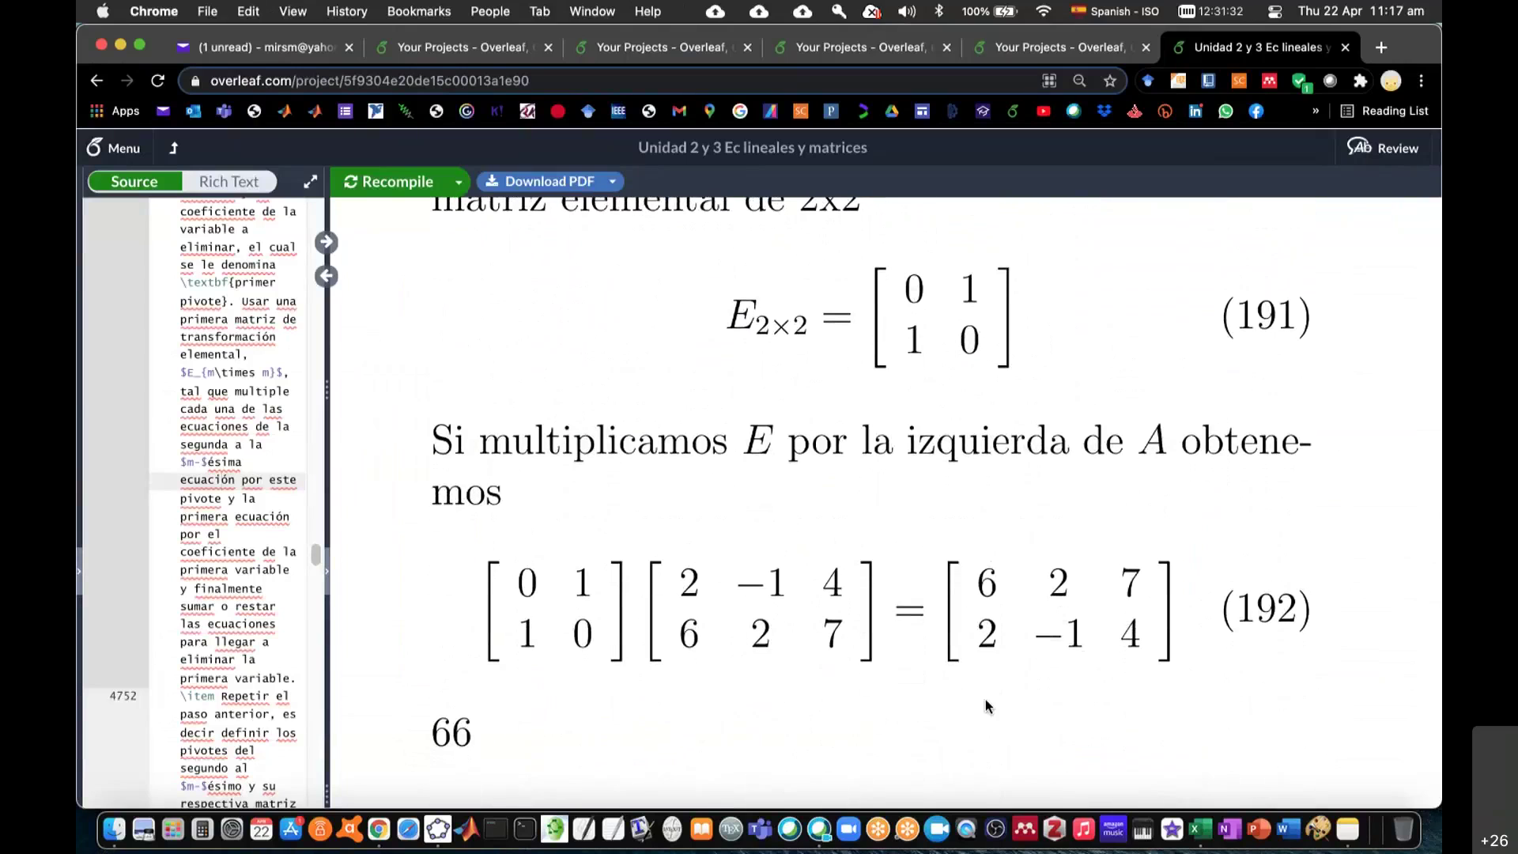
scroll(985, 699, "down", 1)
scroll(986, 699, "down", 4)
scroll(985, 699, "down", 5)
scroll(985, 699, "down", 4)
scroll(985, 699, "down", 3)
scroll(986, 700, "down", 3)
scroll(985, 700, "down", 1)
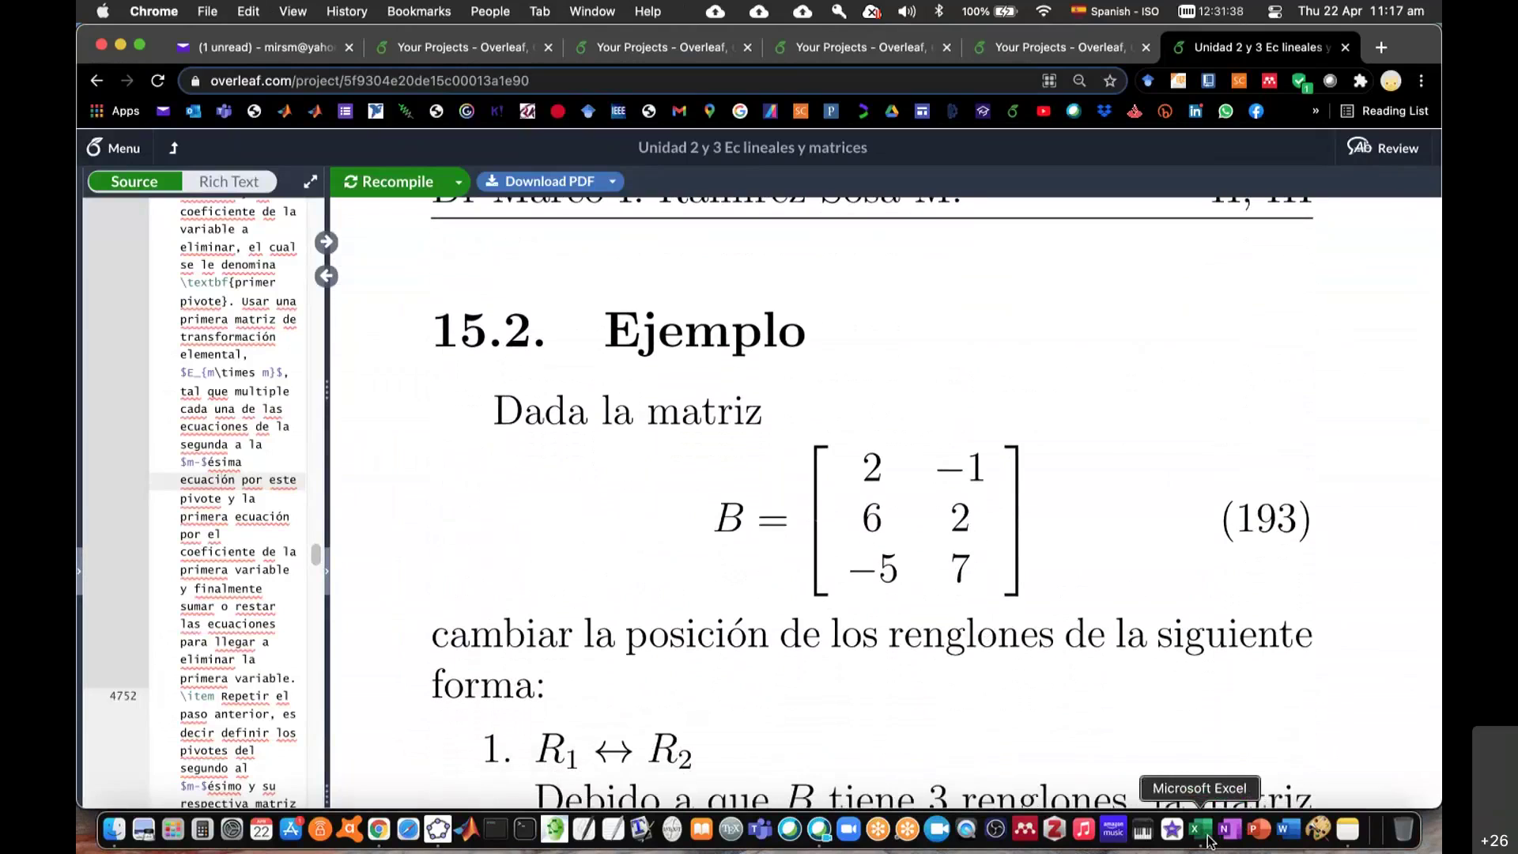
scroll(1167, 791, "down", 10)
scroll(1167, 791, "down", 2)
scroll(1167, 791, "down", 2)
scroll(1167, 790, "down", 5)
scroll(1167, 789, "down", 6)
scroll(1165, 785, "down", 3)
scroll(1166, 786, "down", 1)
scroll(1166, 786, "down", 1)
scroll(1165, 786, "down", 1)
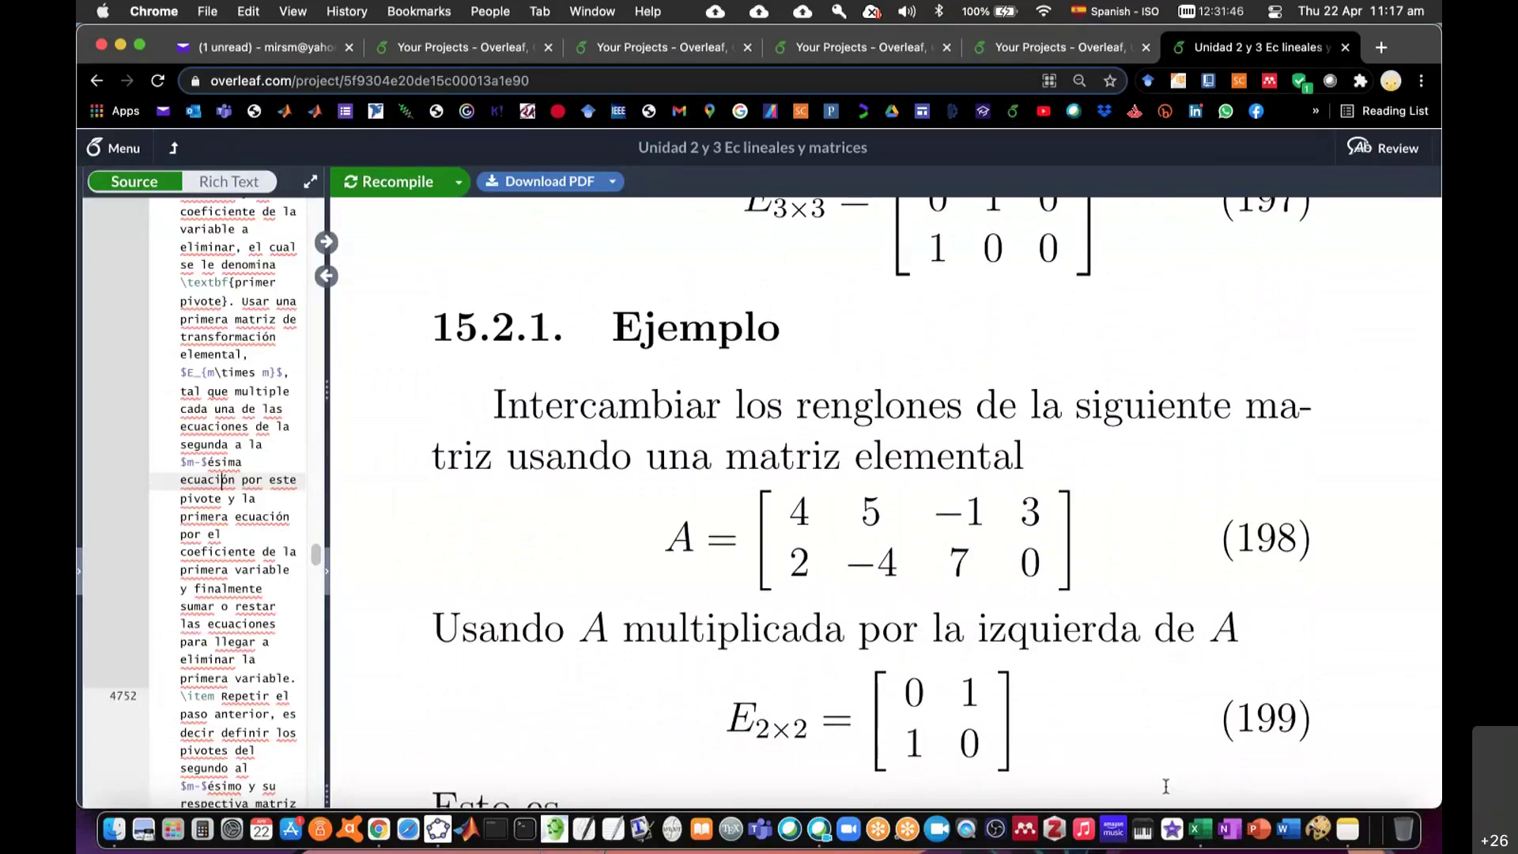
scroll(1167, 791, "down", 2)
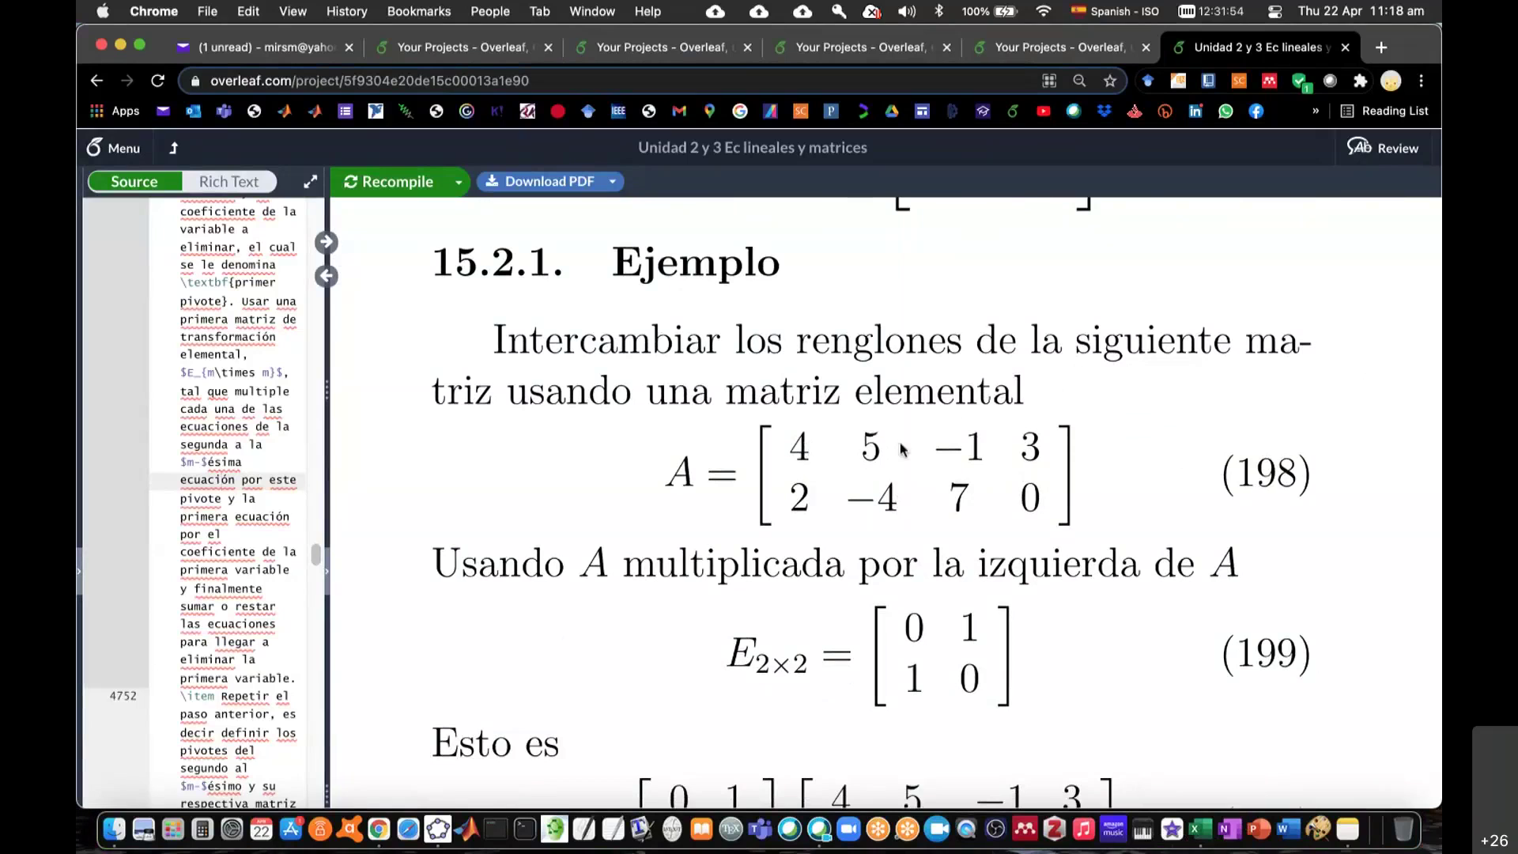
scroll(1107, 633, "down", 5)
scroll(1110, 632, "down", 2)
scroll(1107, 634, "down", 3)
scroll(1108, 632, "down", 2)
scroll(1108, 633, "down", 6)
scroll(1109, 632, "down", 5)
scroll(1109, 632, "down", 5)
scroll(1108, 631, "down", 8)
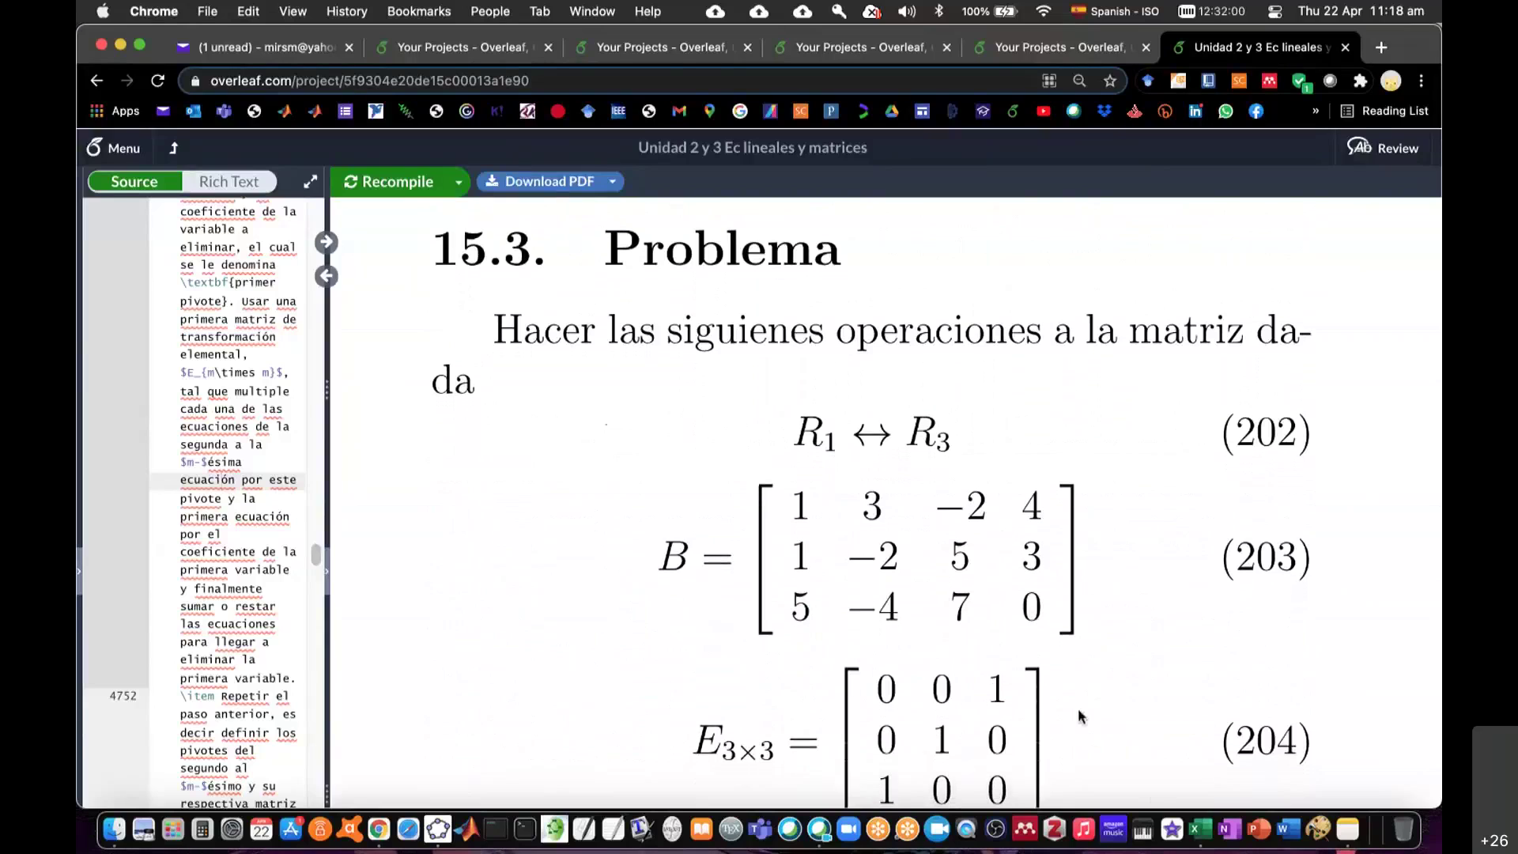
left_click(1199, 829)
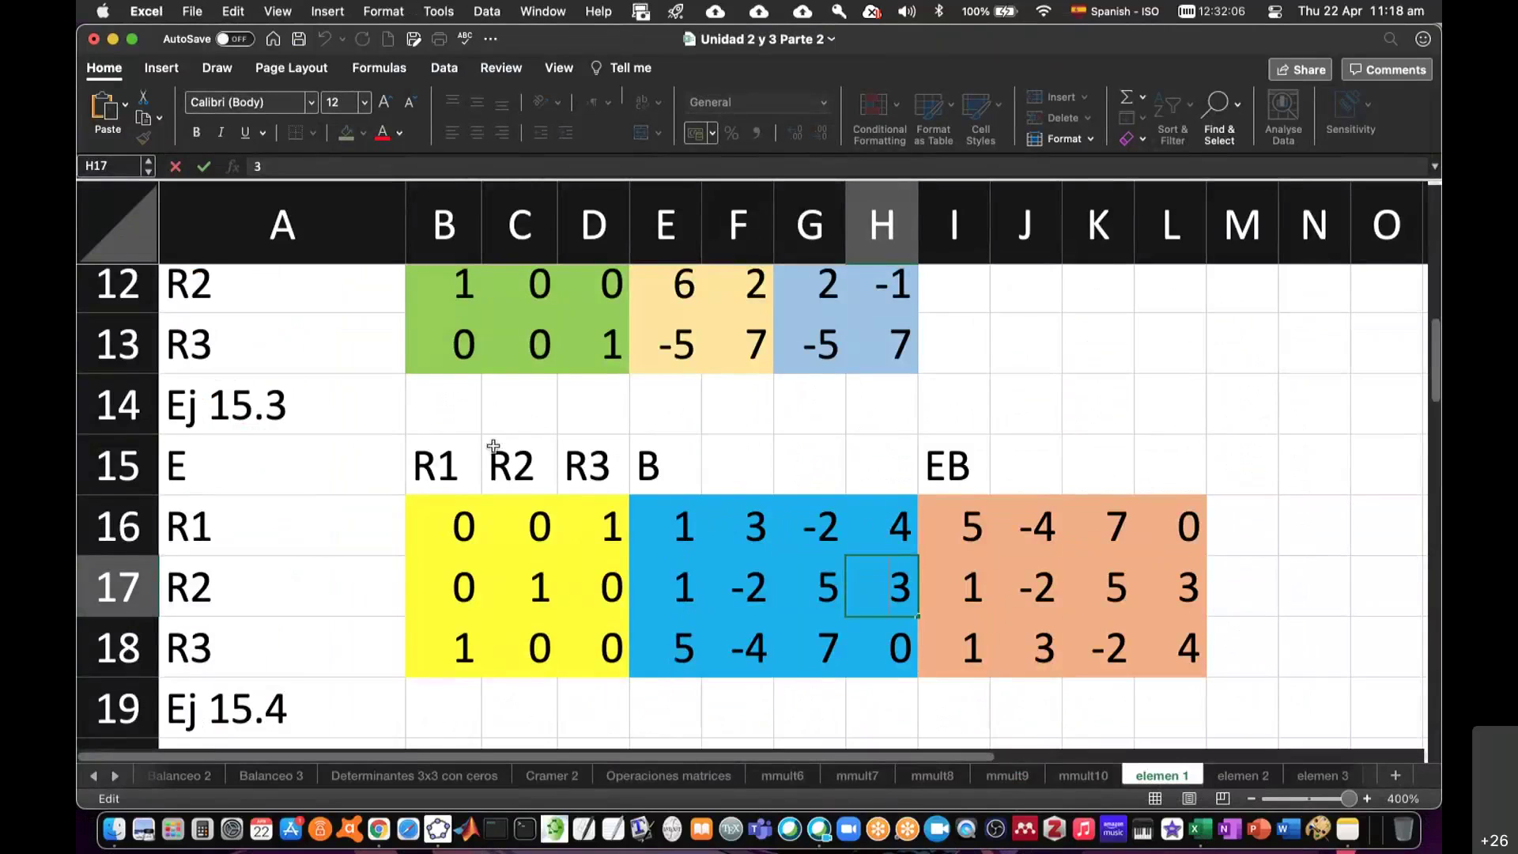
scroll(508, 381, "up", 1)
scroll(508, 381, "up", 1)
scroll(509, 381, "down", 1)
scroll(509, 381, "down", 1)
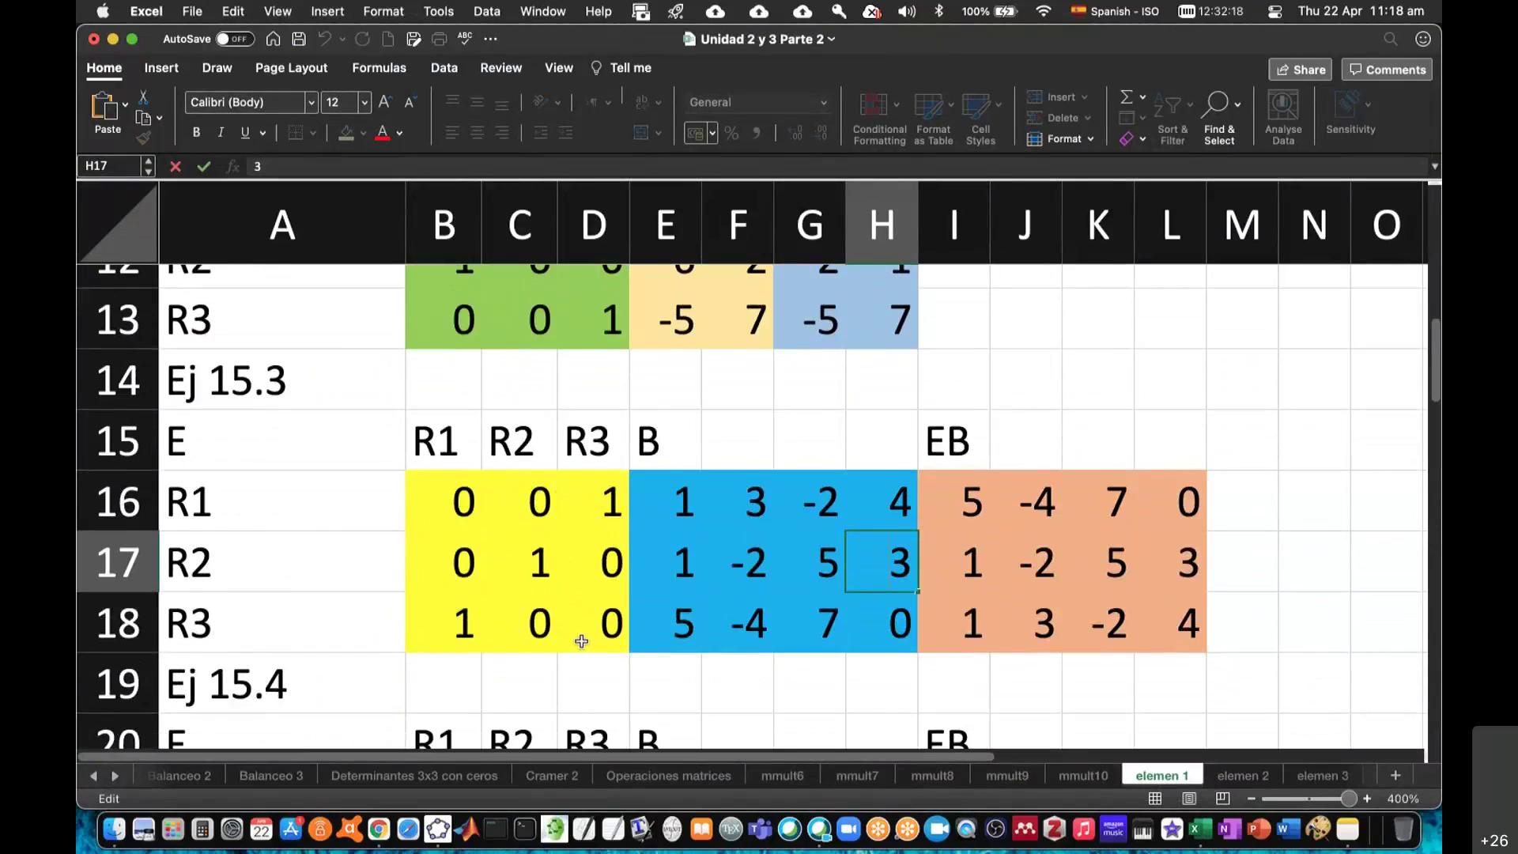
left_click(600, 498)
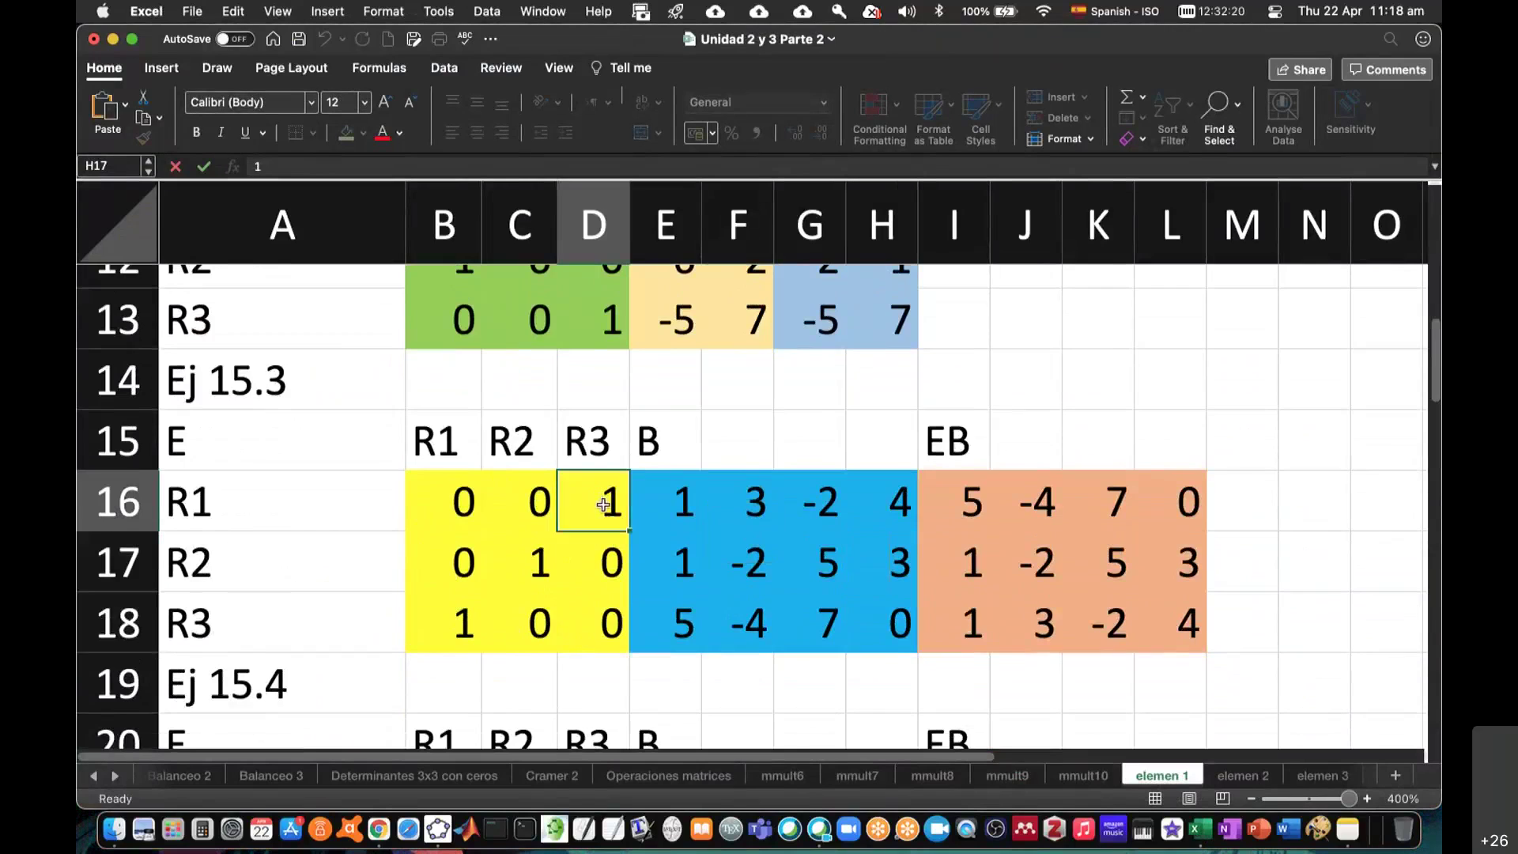
left_click(459, 618)
left_click(616, 501)
left_click(475, 626)
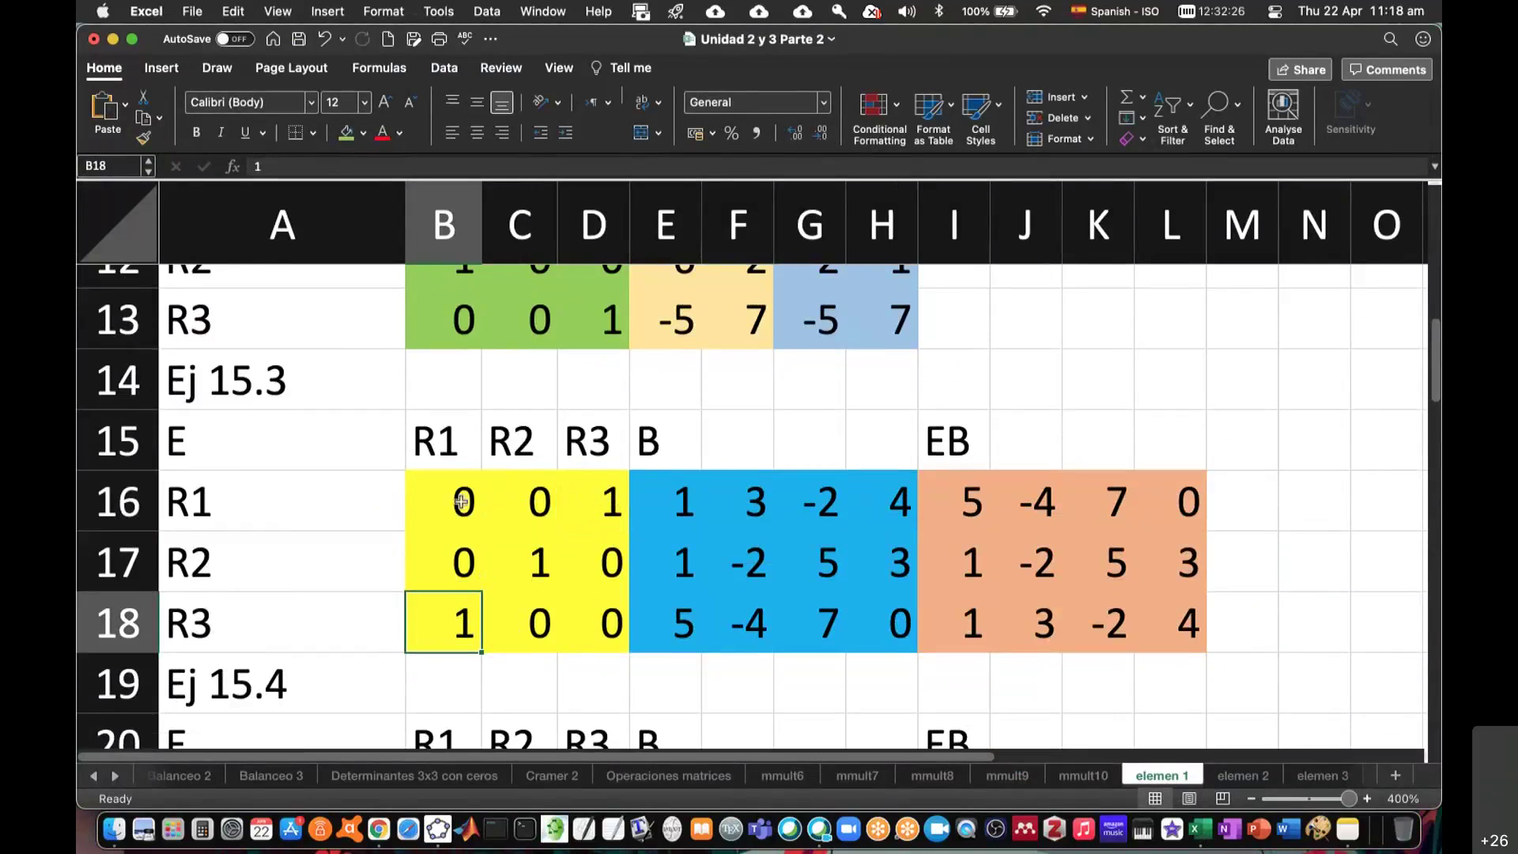
left_click(606, 497)
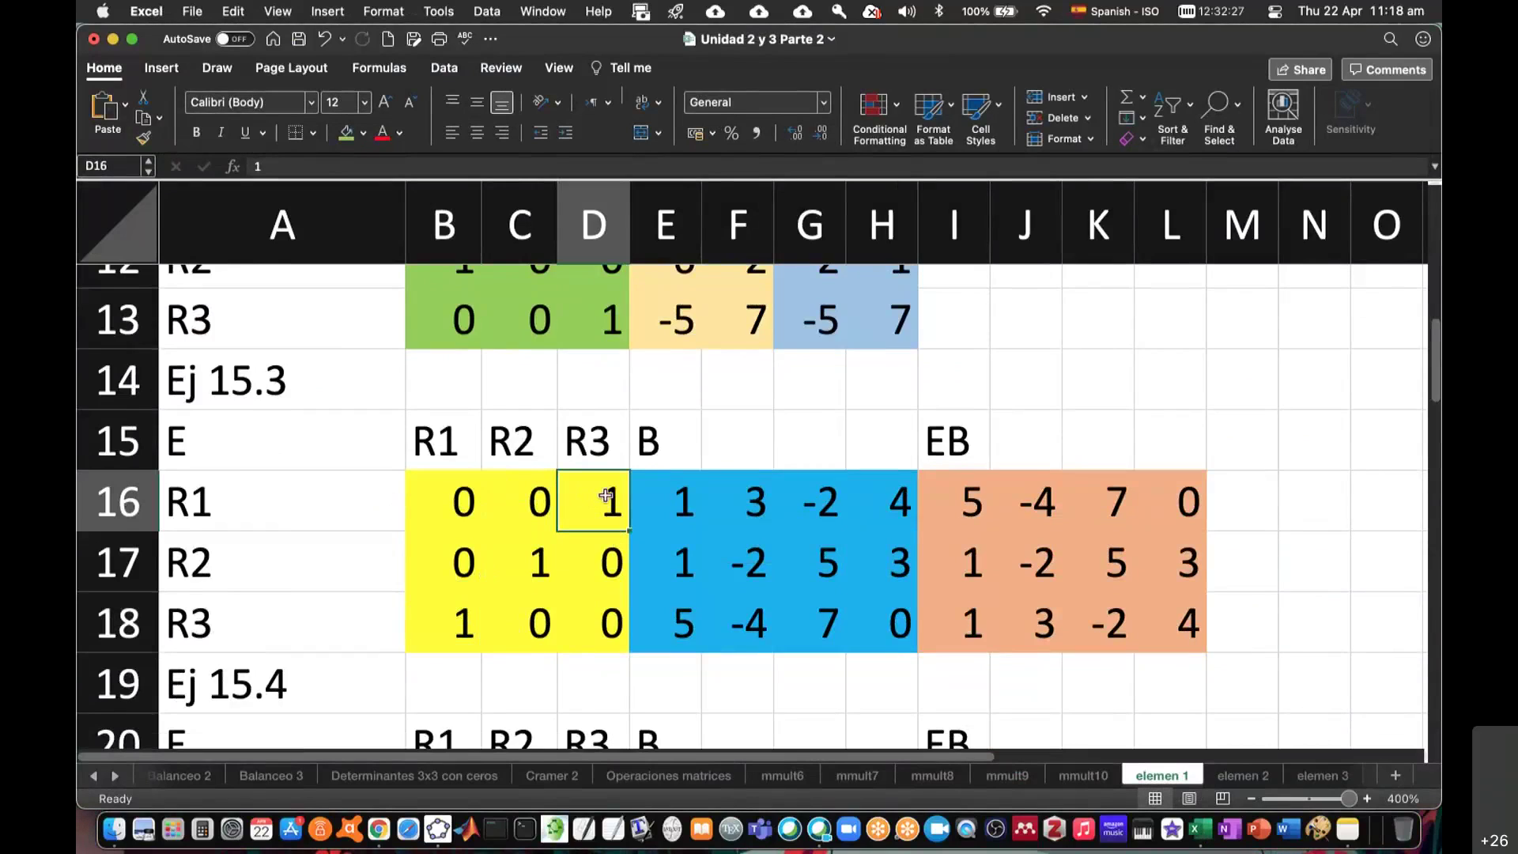
left_click(463, 629)
type("0")
key("Tab")
key("Tab")
type("1")
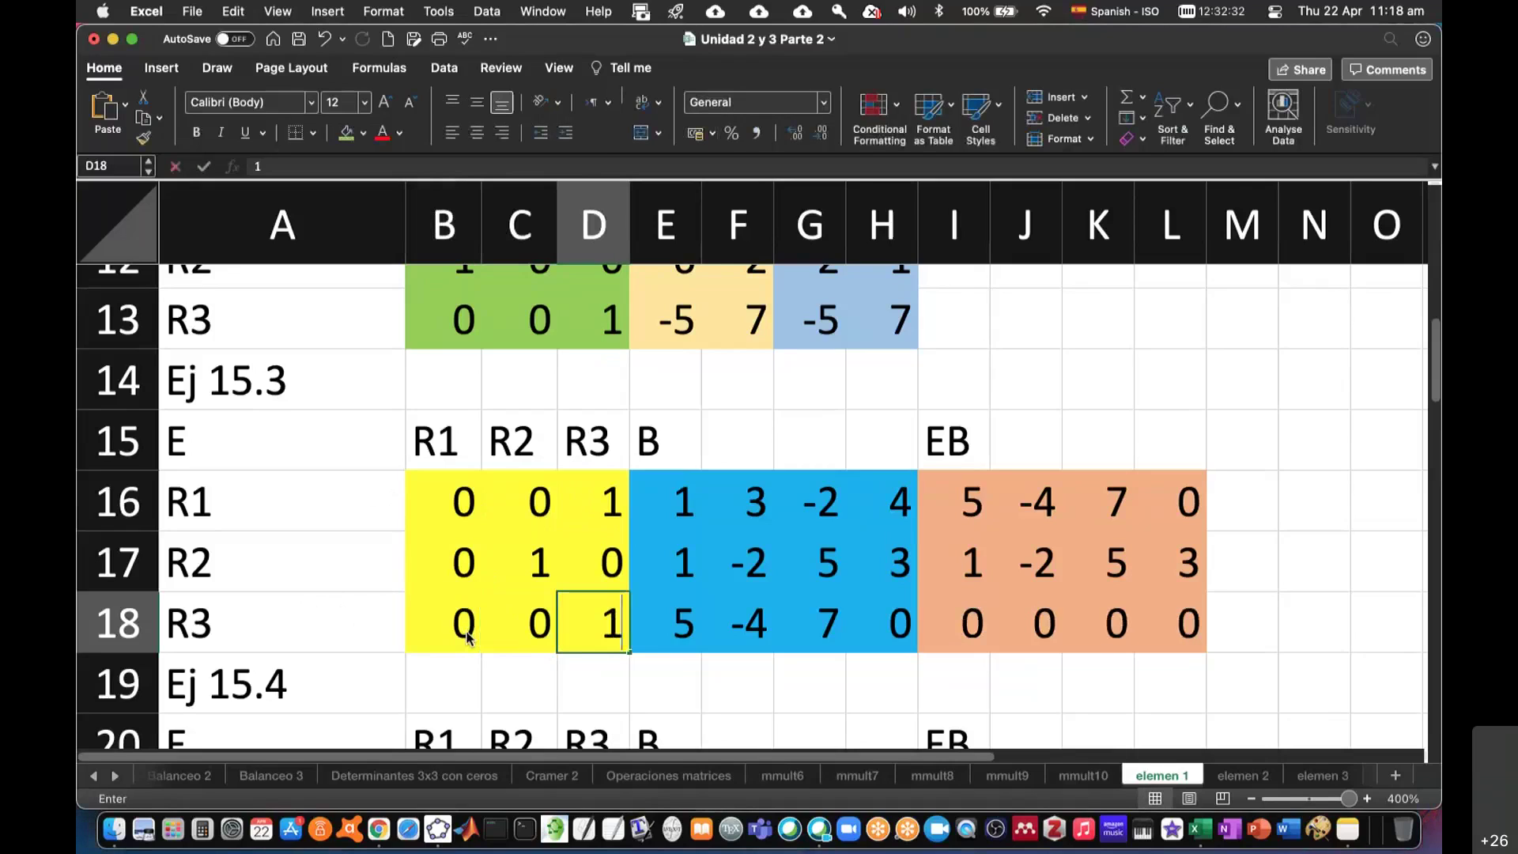
key("Up")
key("Up")
type("0")
key("Left")
key("Left")
type("1")
key("Tab")
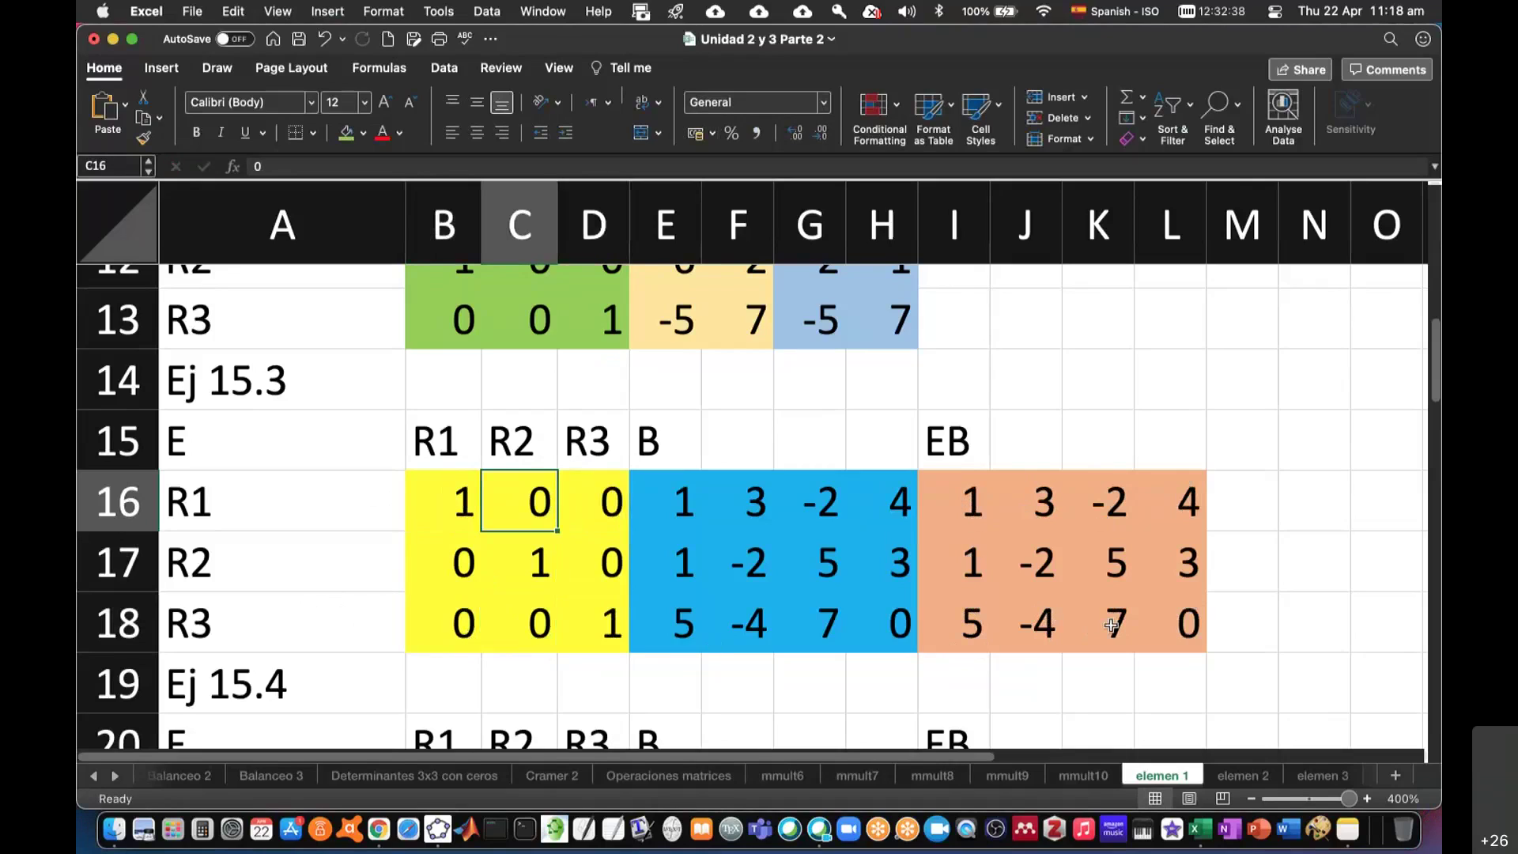
key("Left")
type("0")
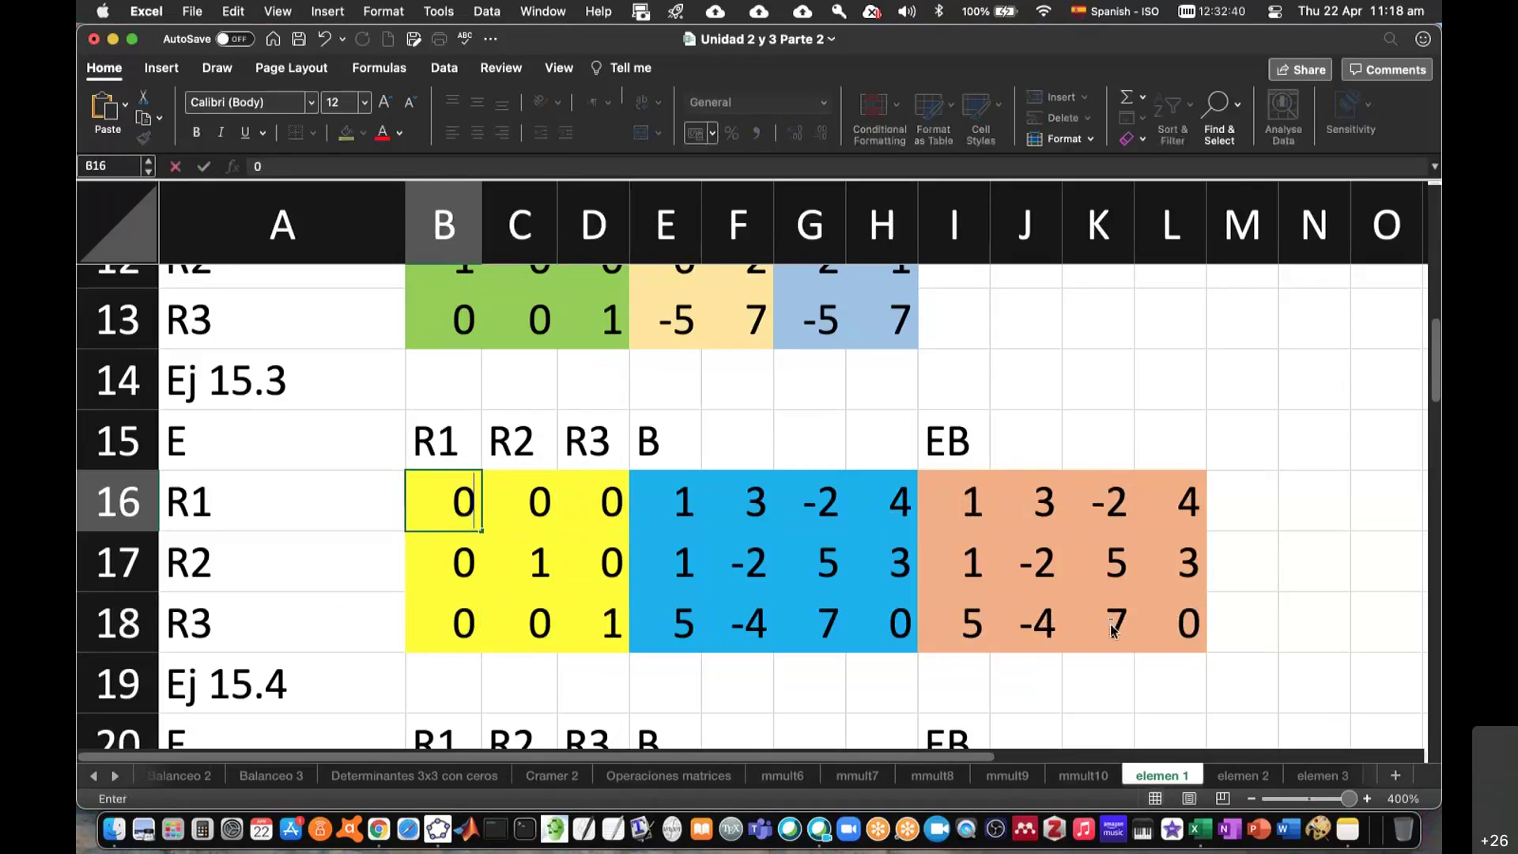
key("Tab")
key("Tab")
type("1")
key("Return")
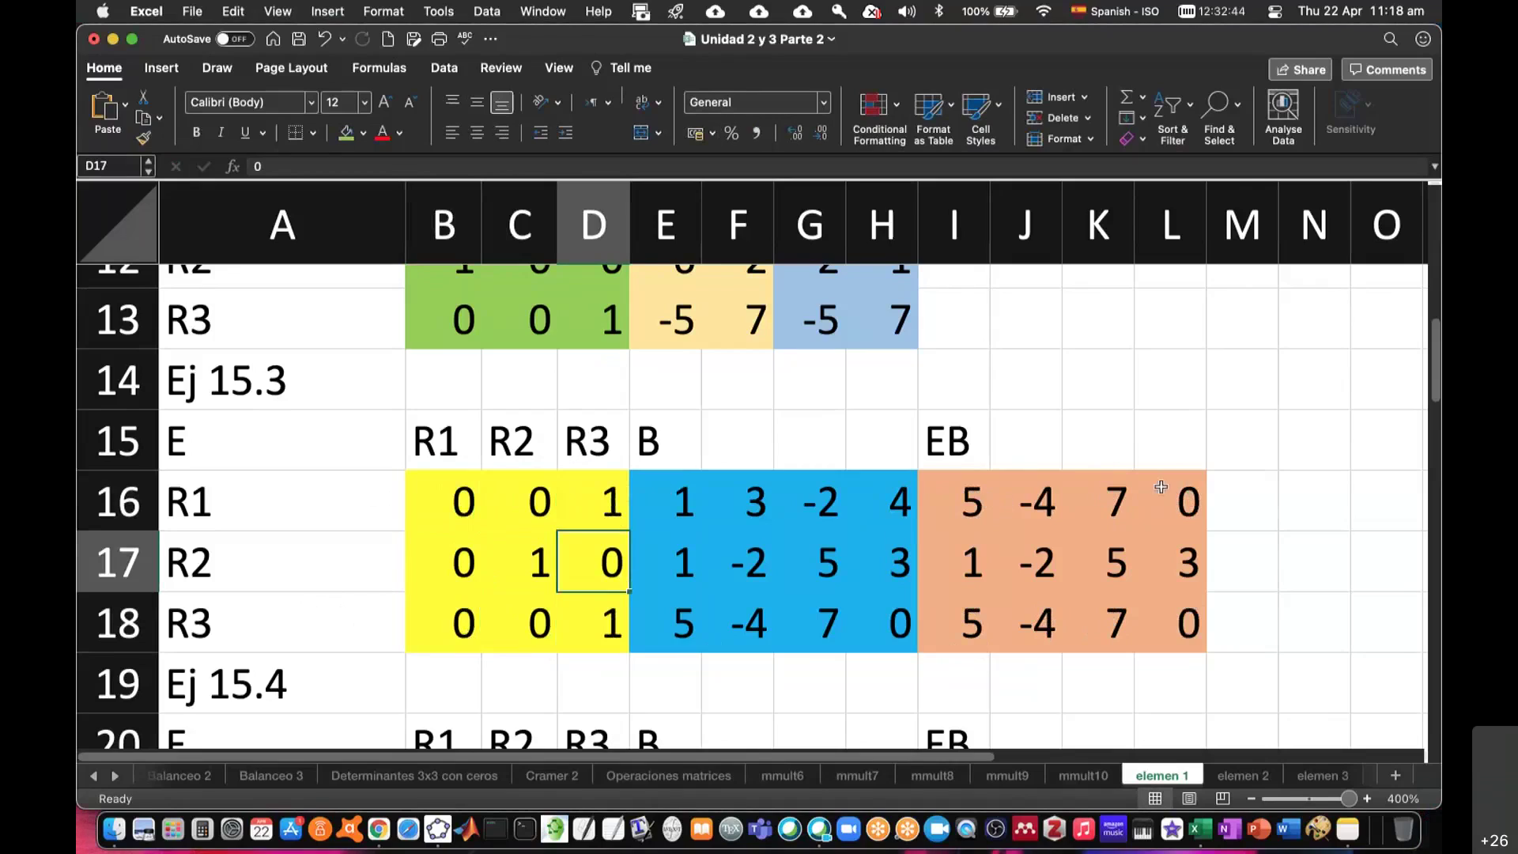
left_click(484, 624)
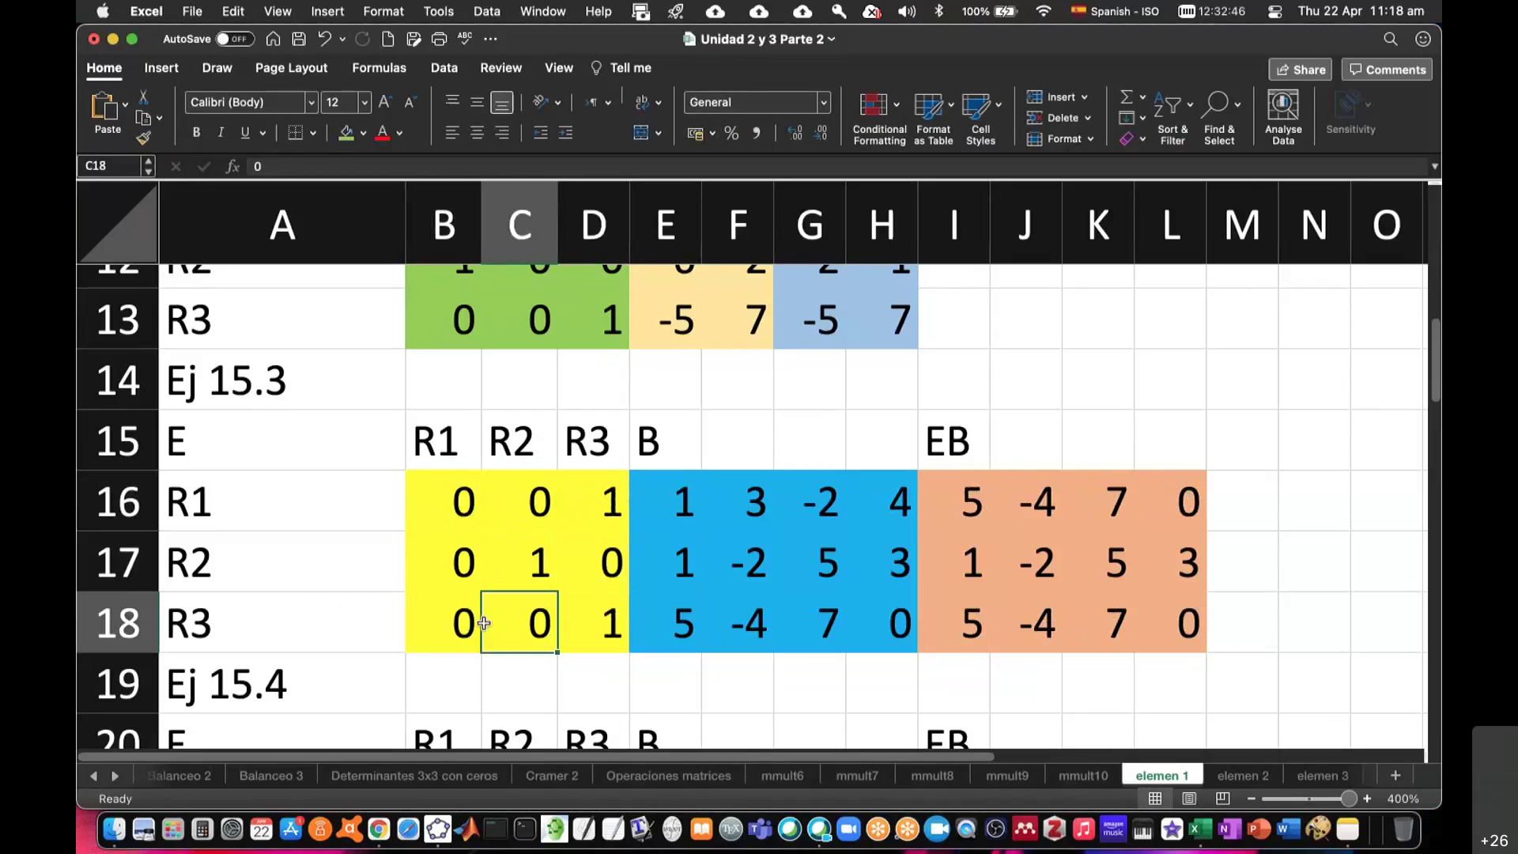
key("Left")
type("1")
key("Tab")
key("Tab")
type("0")
key("Tab")
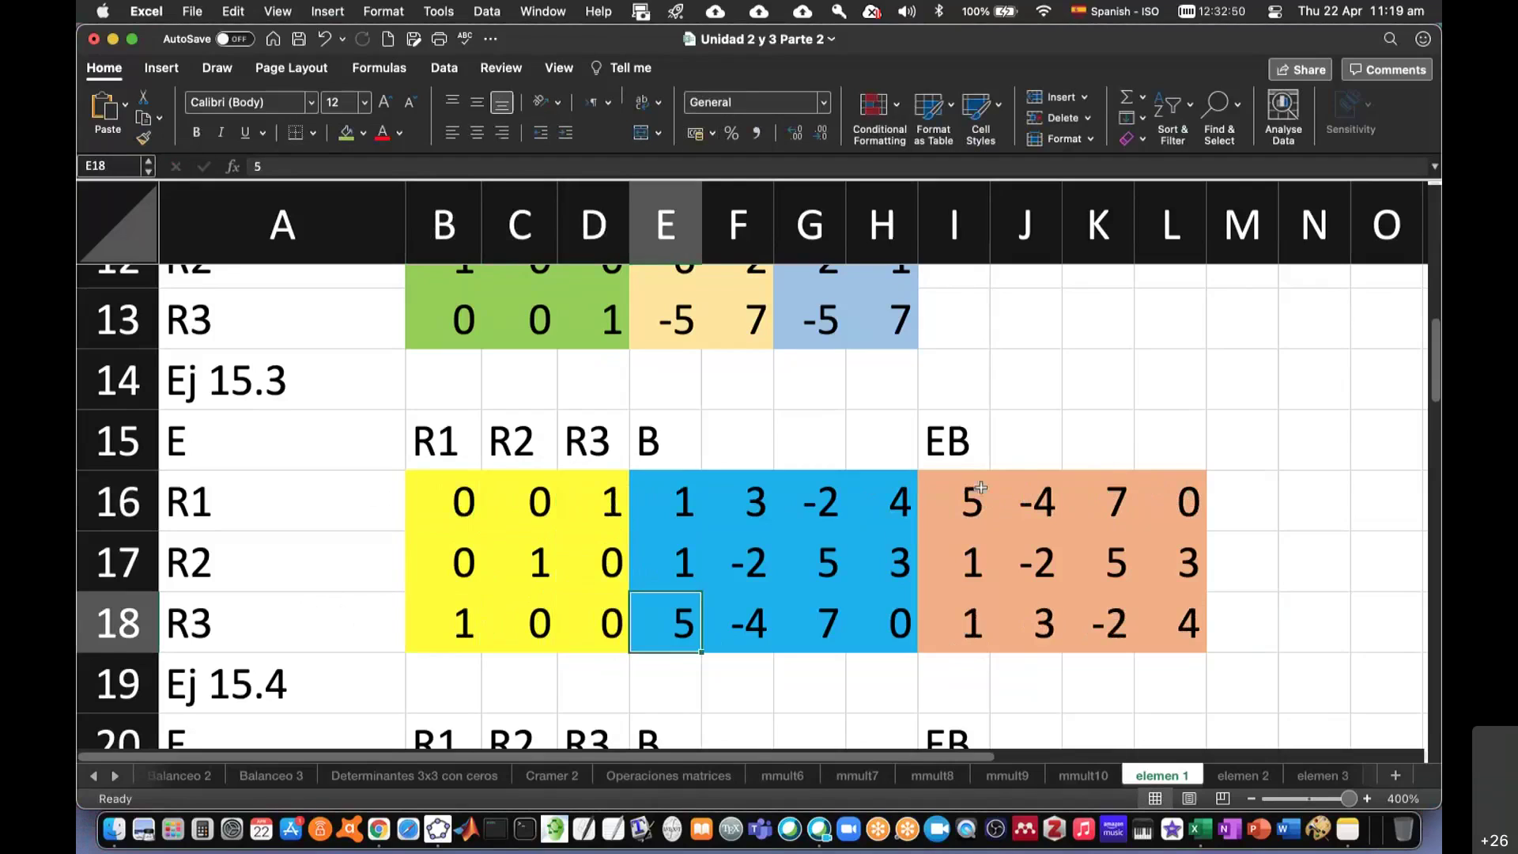
- Highlight matching rows of B and EB in Ej 15.3 to show rows 1 and 3 swapped
left_click_drag(701, 633, 893, 624)
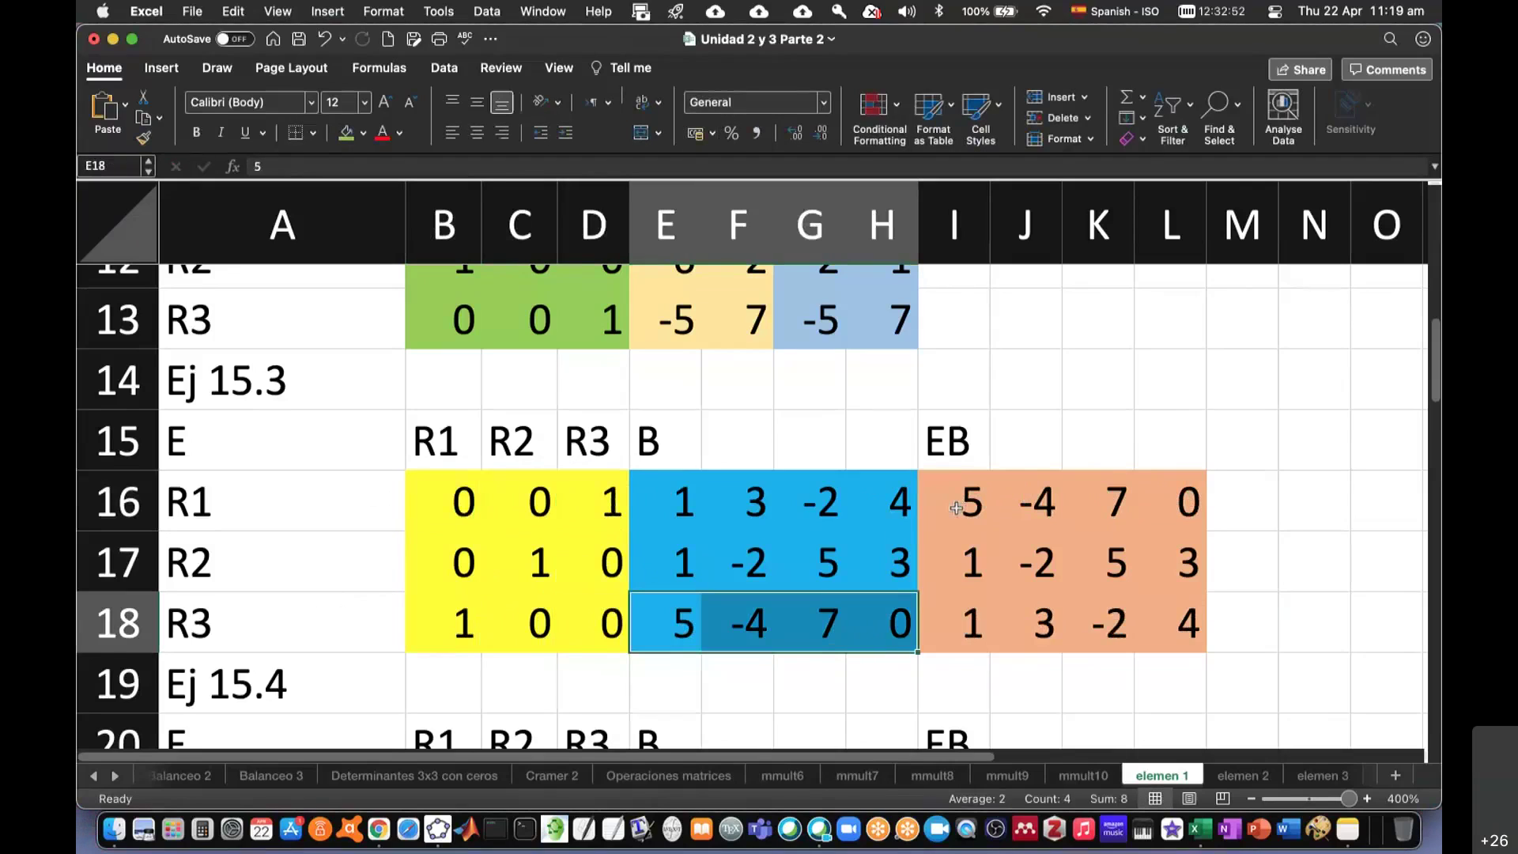
left_click_drag(949, 506, 1150, 501)
left_click_drag(657, 506, 855, 504)
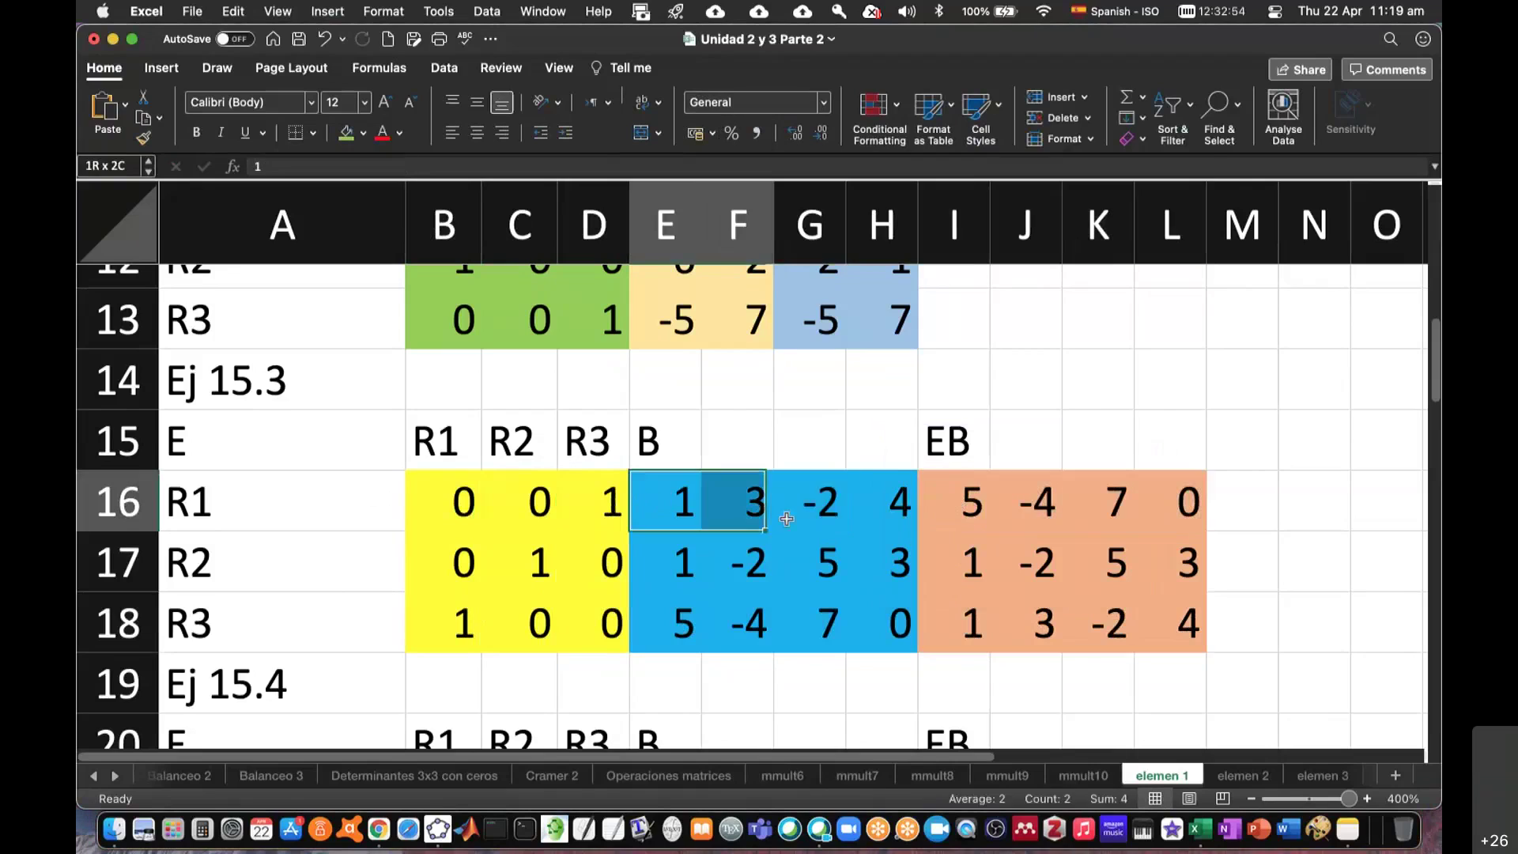
left_click_drag(960, 629, 1177, 637)
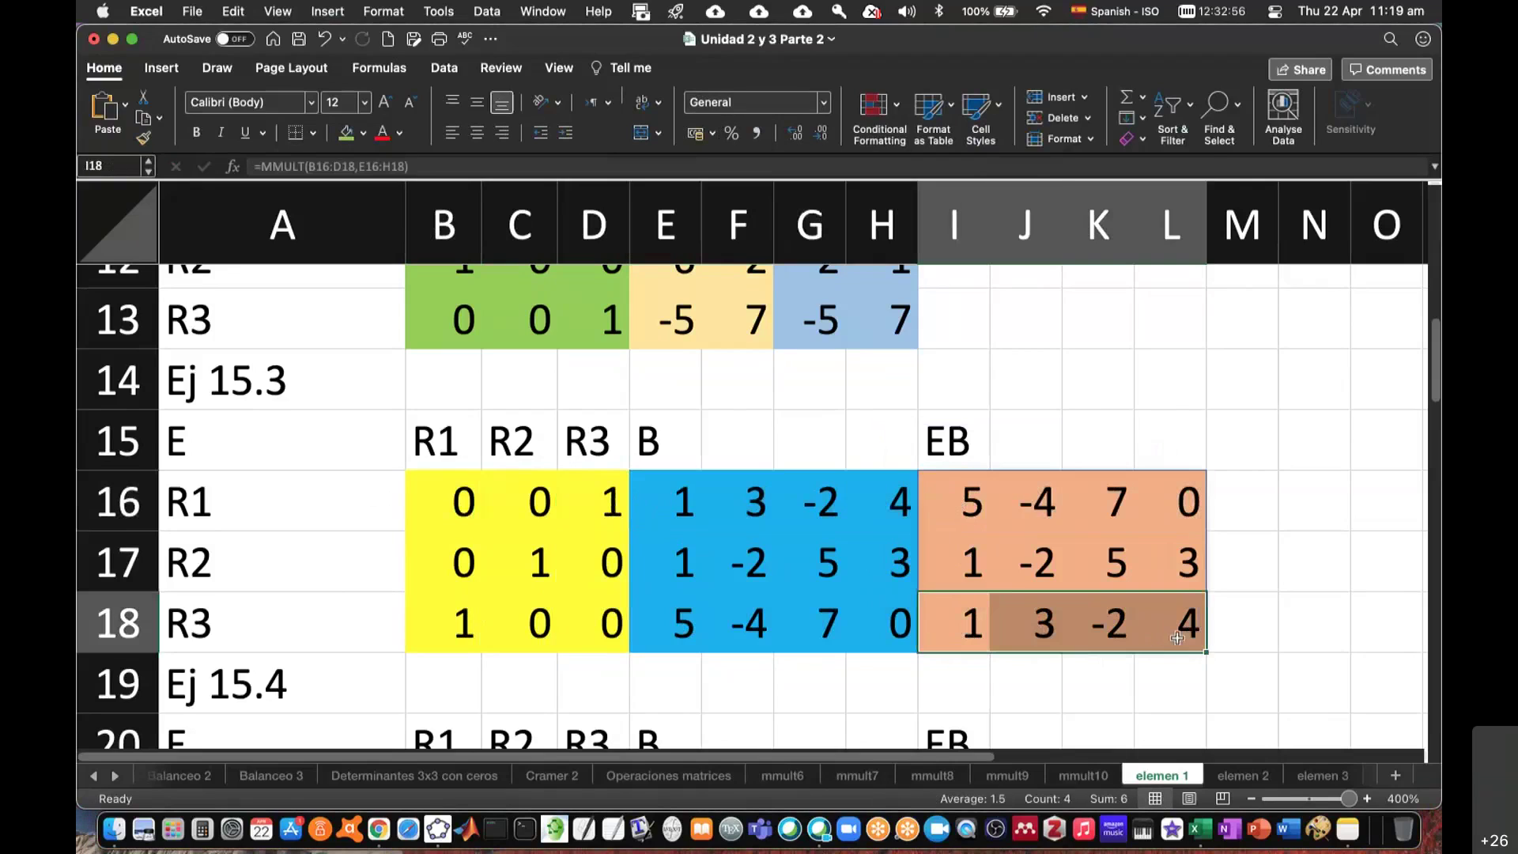
left_click_drag(461, 566, 584, 553)
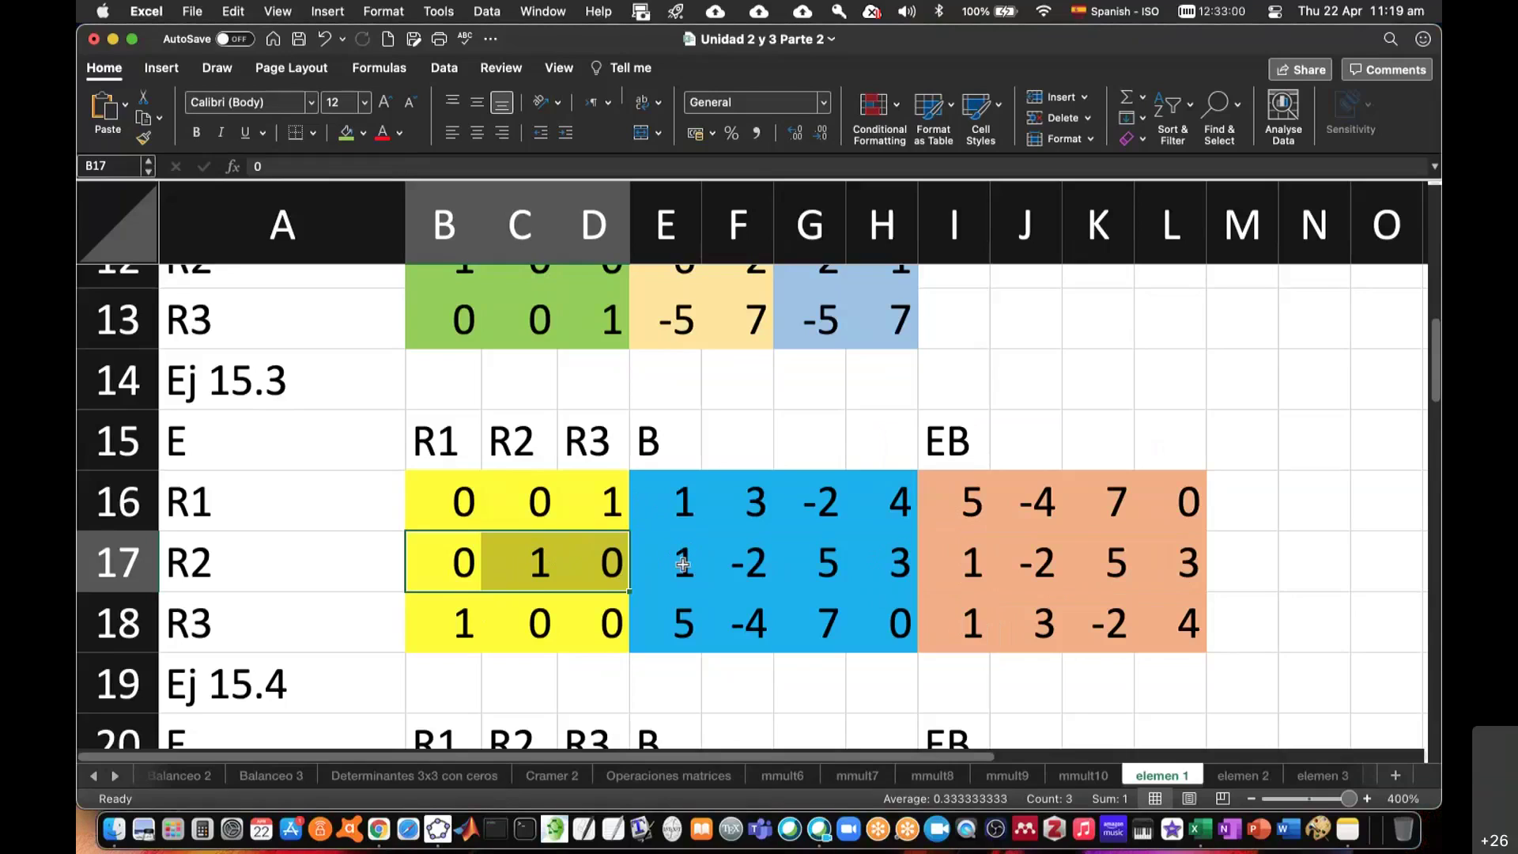
left_click_drag(683, 565, 1182, 576)
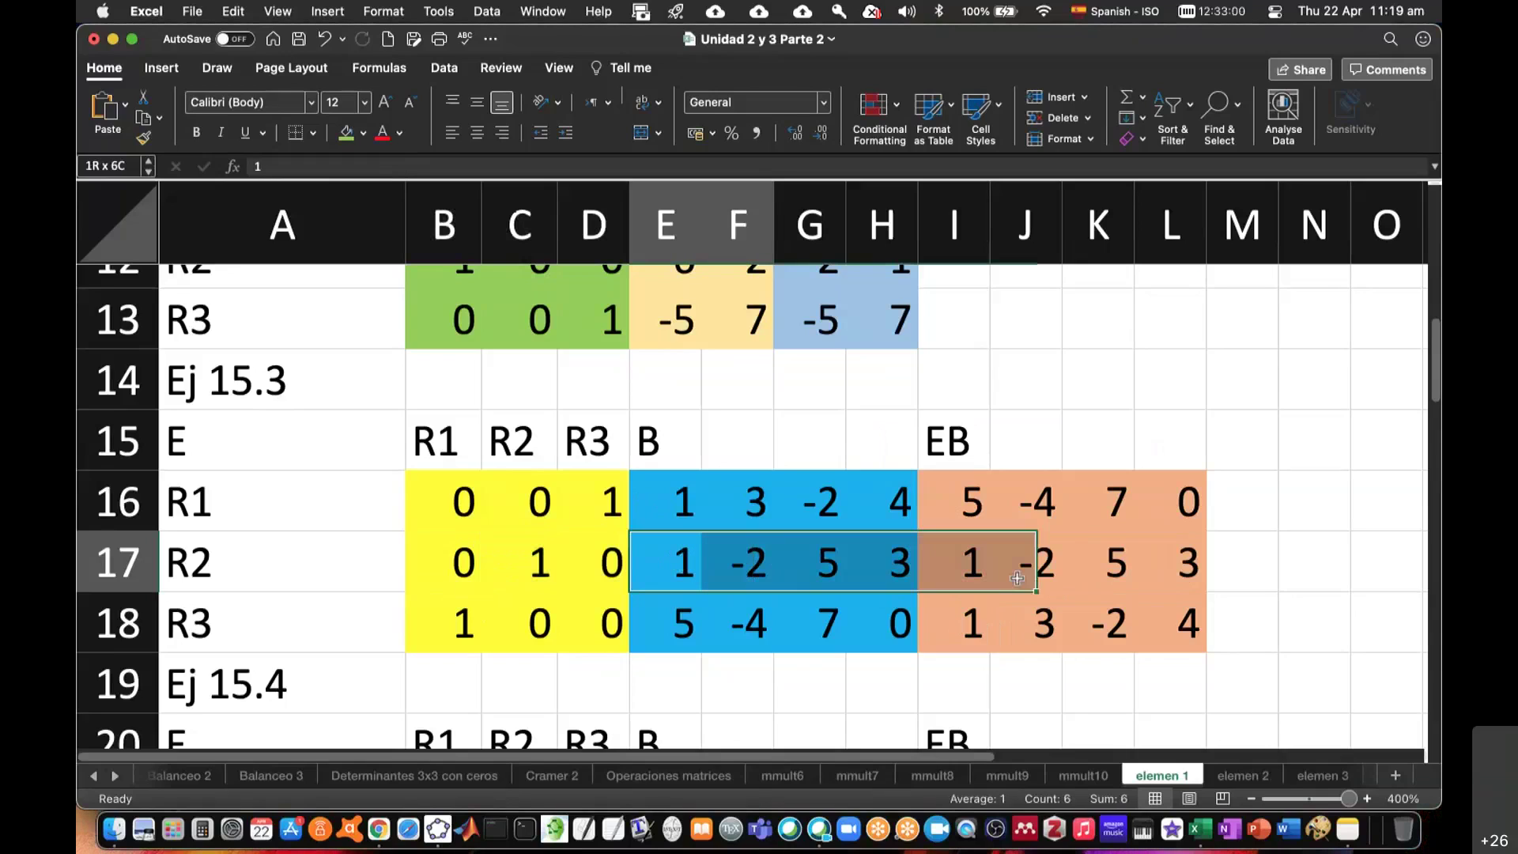
left_click(1253, 603)
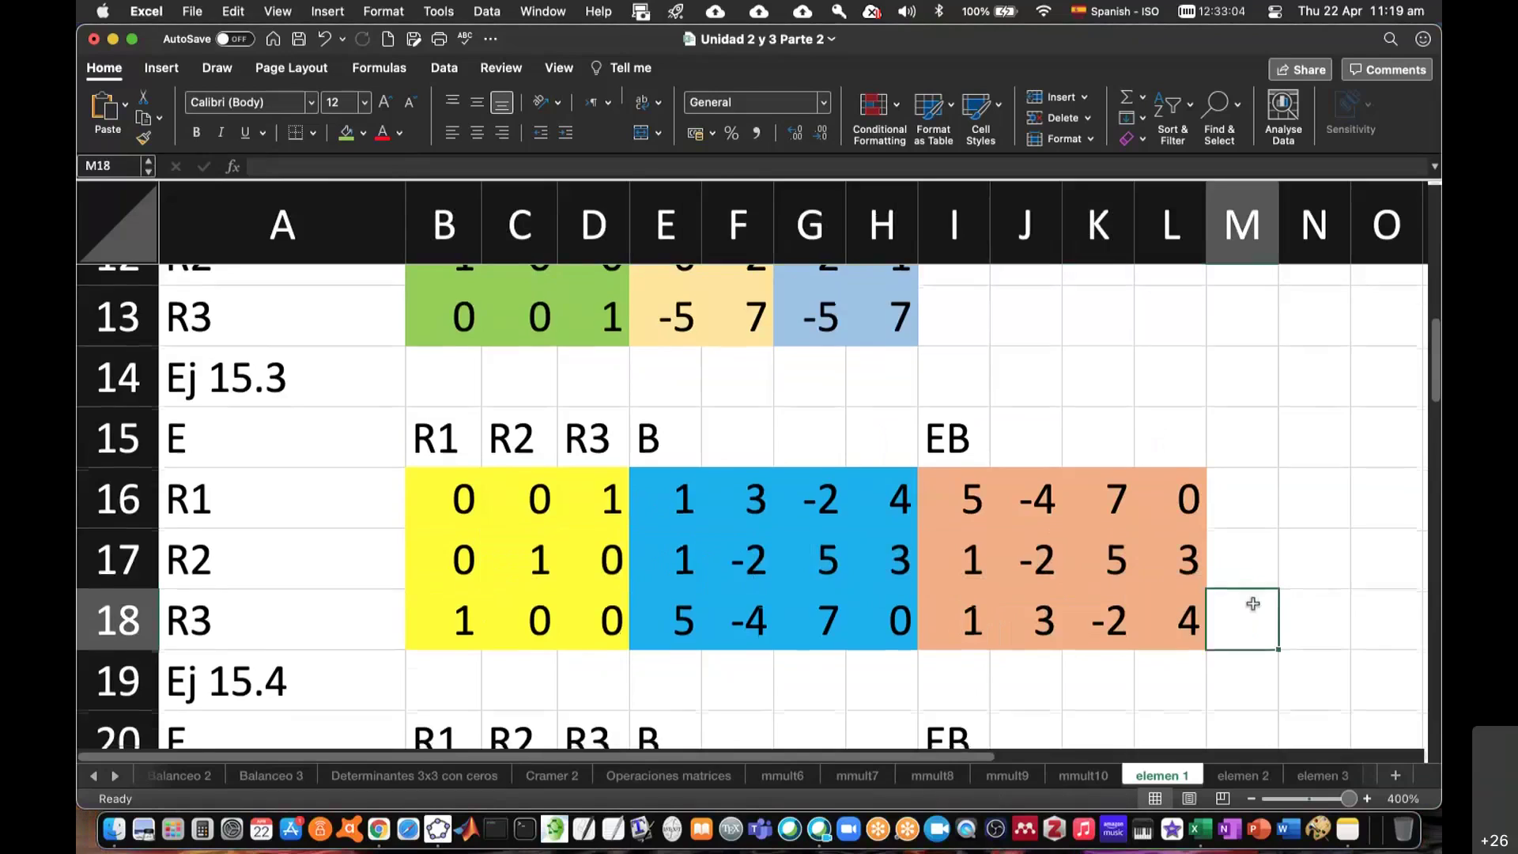
- Scroll down to the Ej 15.4 example
scroll(1253, 603, "down", 3)
scroll(1253, 603, "down", 2)
scroll(1253, 603, "down", 1)
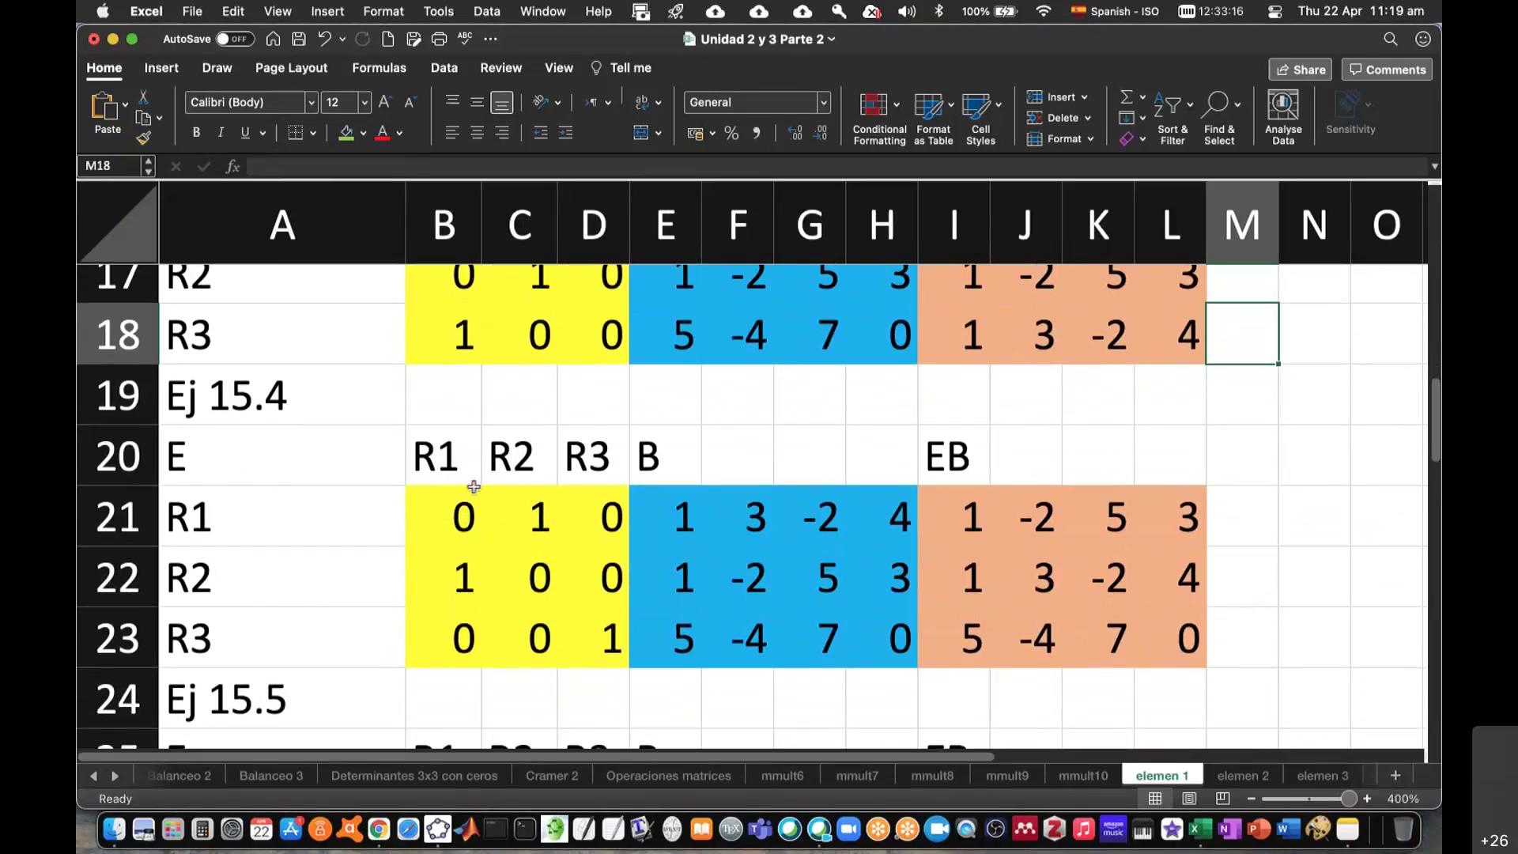
left_click(609, 639)
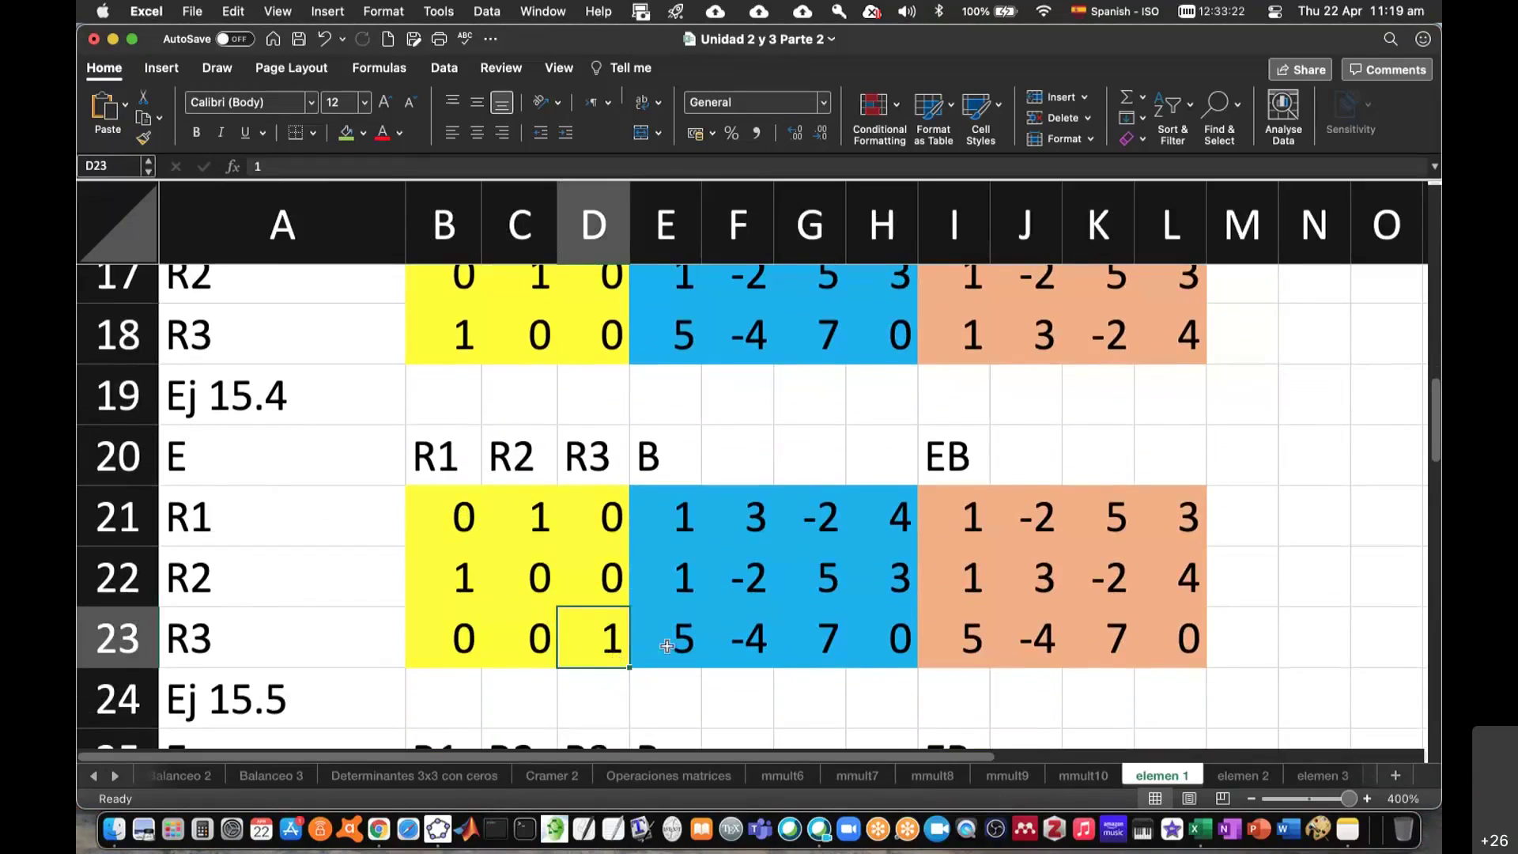
left_click_drag(667, 646, 875, 636)
left_click_drag(972, 637, 1169, 641)
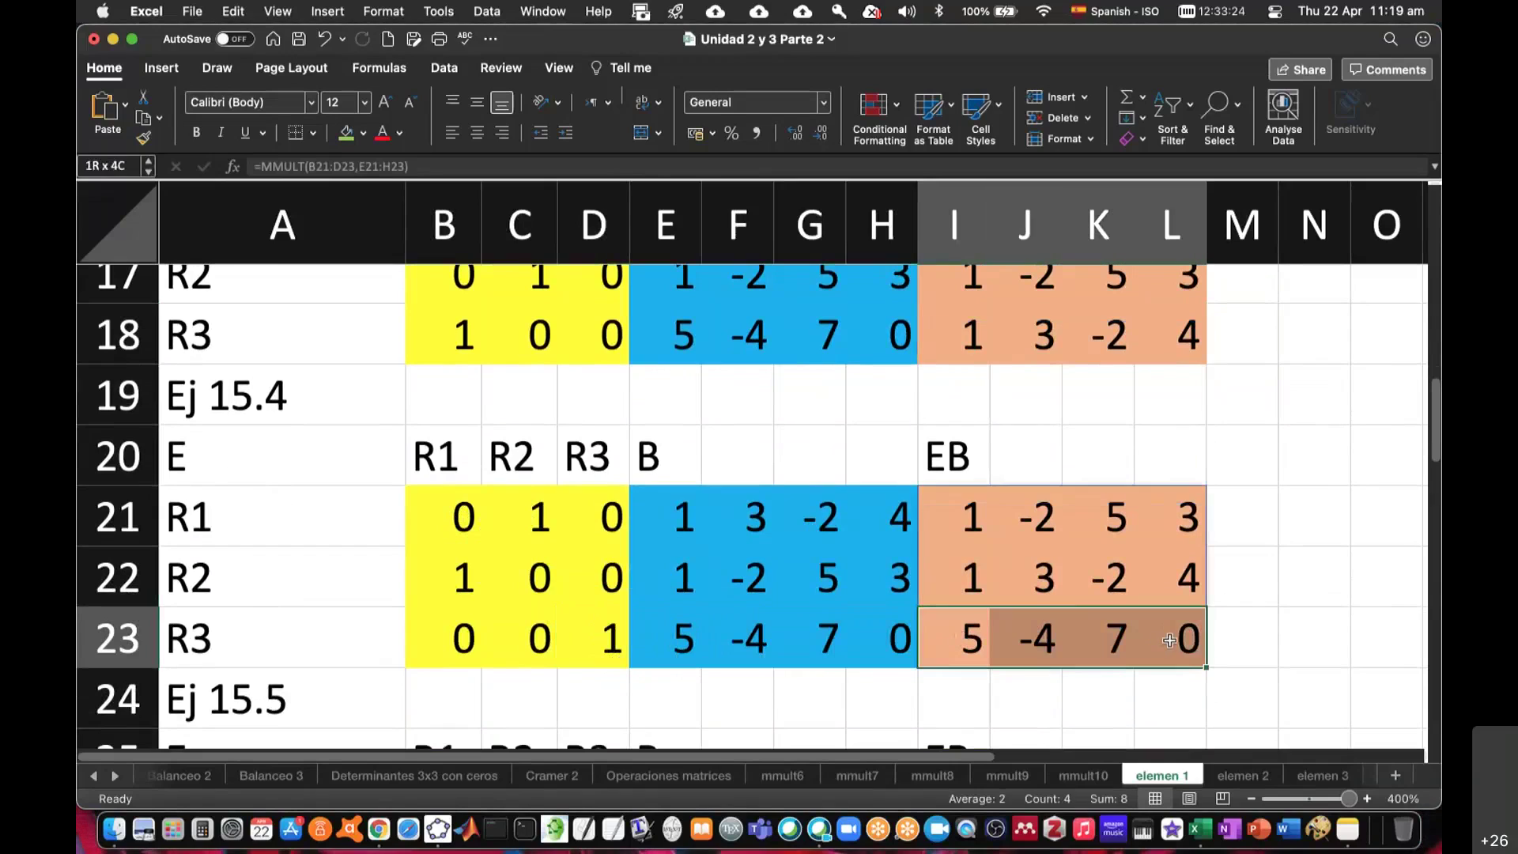
left_click_drag(696, 528, 855, 518)
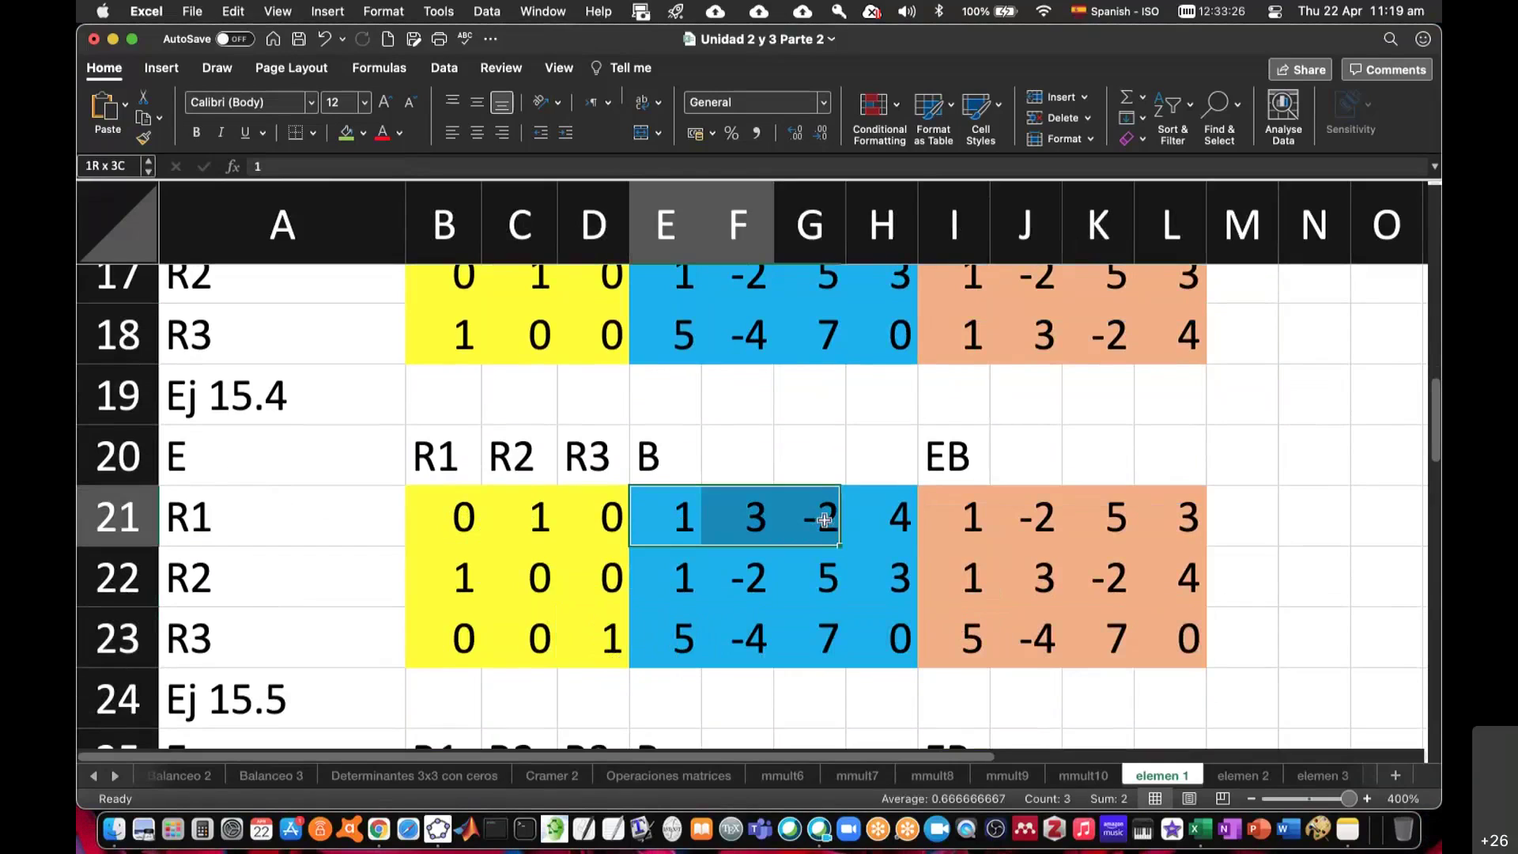
left_click_drag(960, 578, 1170, 578)
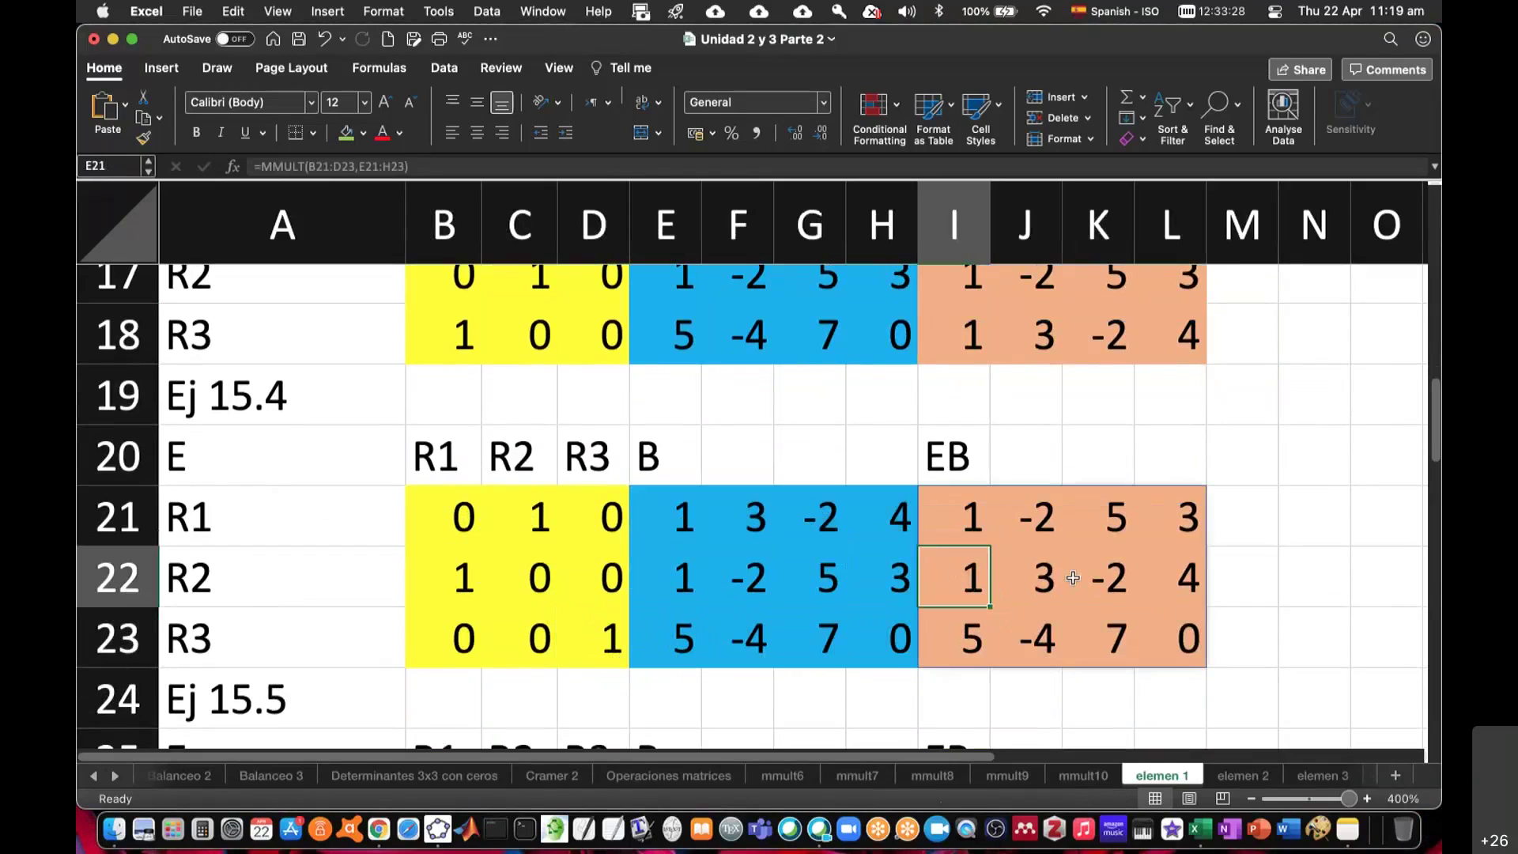
left_click_drag(672, 578, 869, 577)
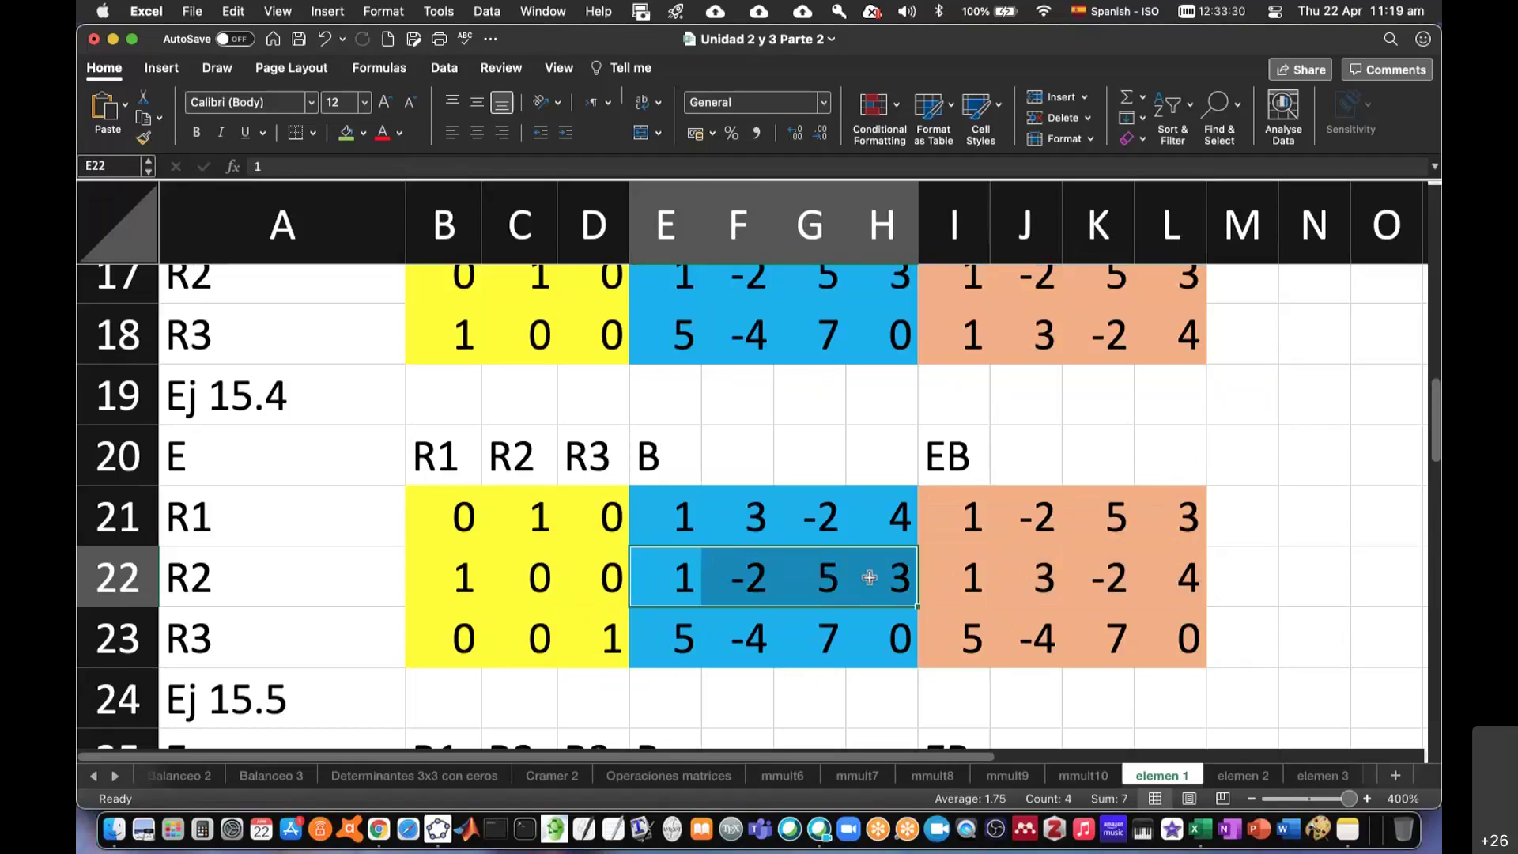
left_click_drag(951, 522, 1160, 534)
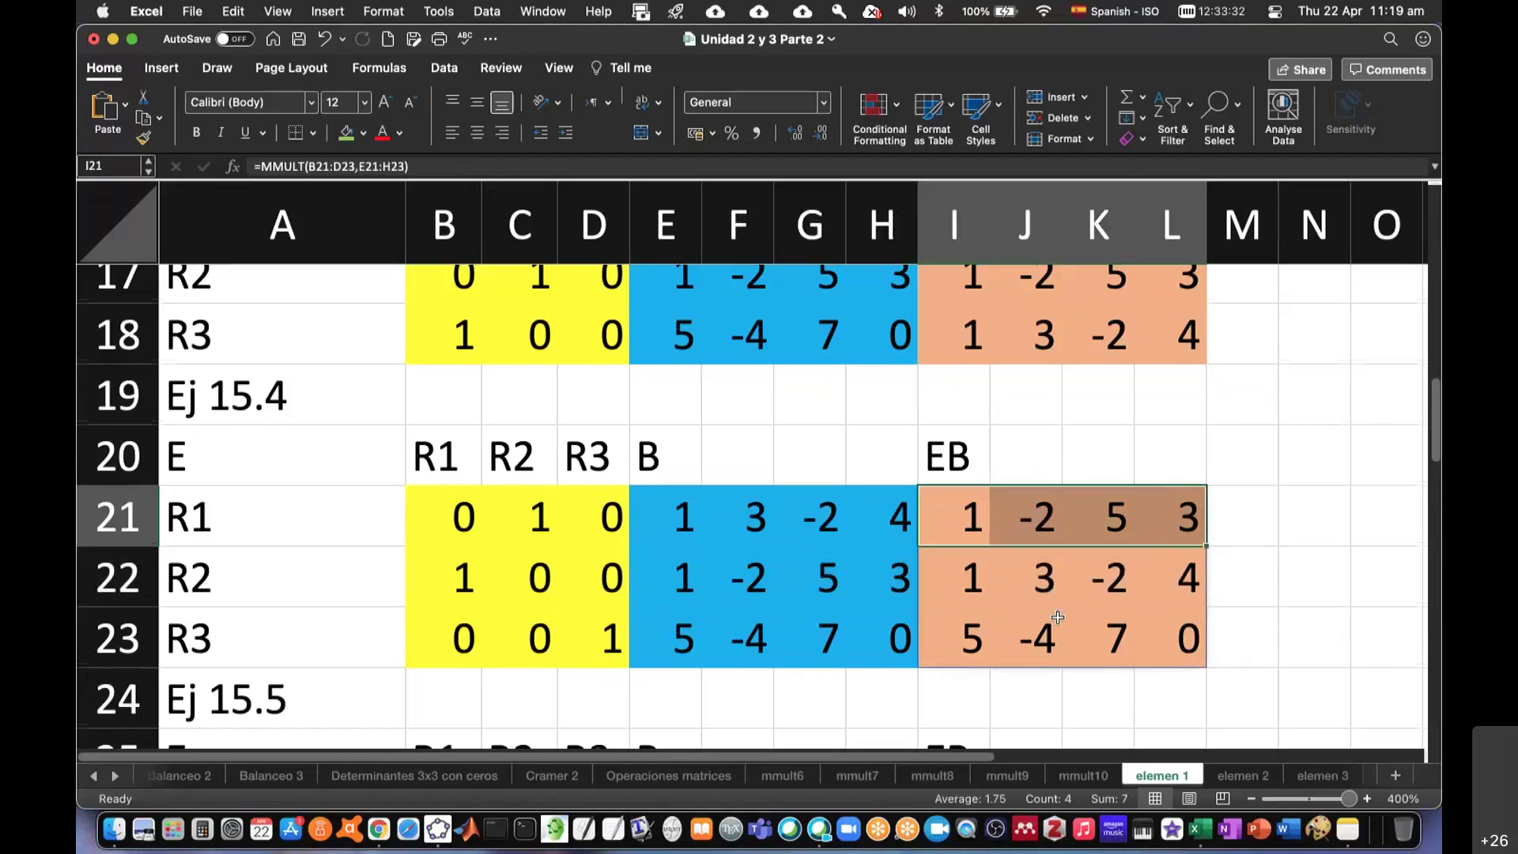
scroll(1058, 616, "down", 1)
scroll(1058, 617, "down", 1)
scroll(1058, 617, "down", 3)
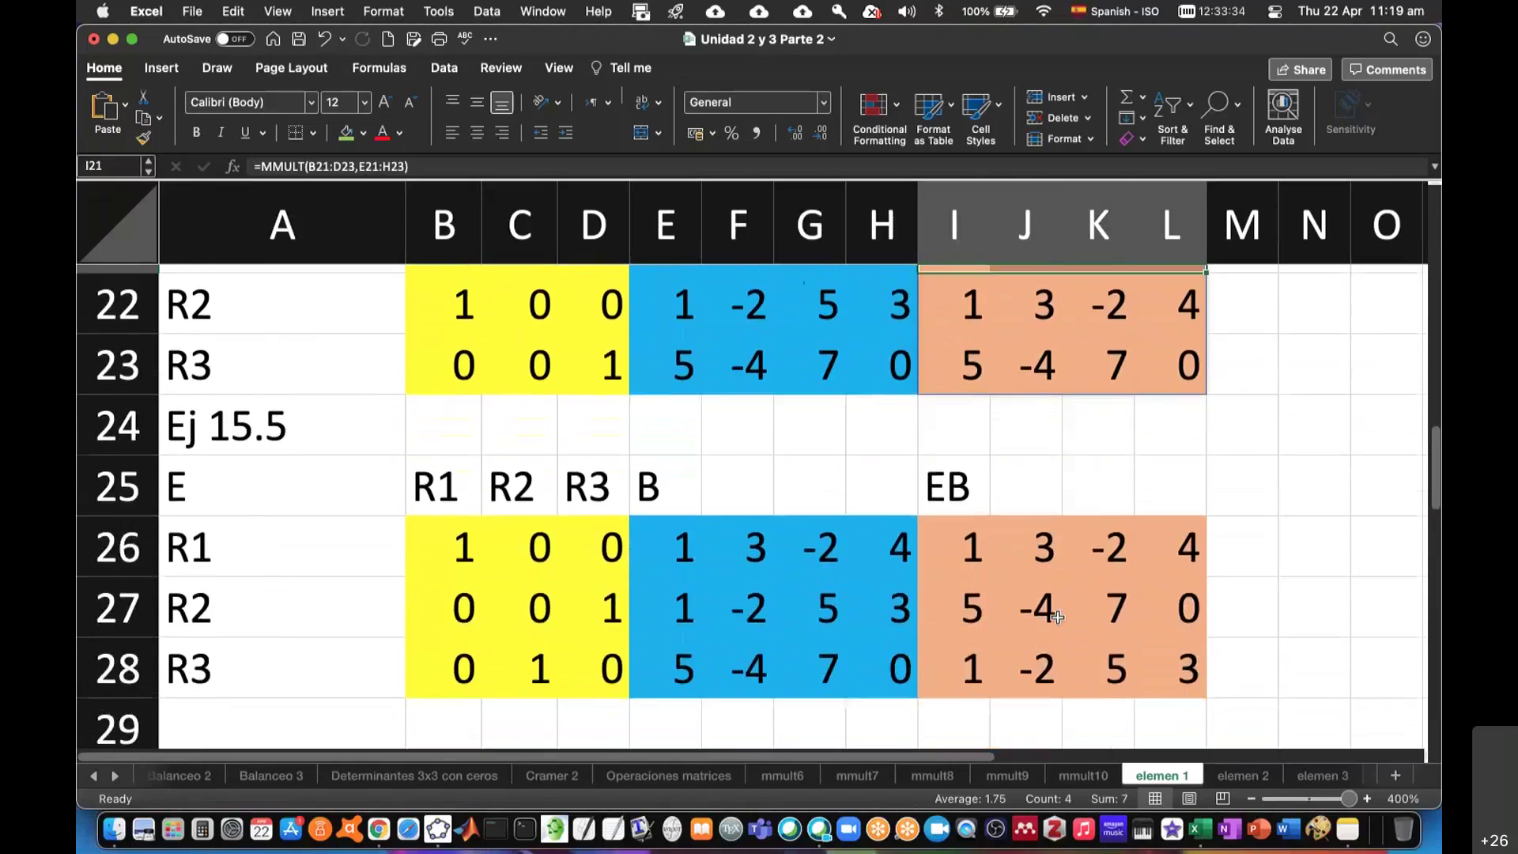
scroll(1058, 617, "down", 1)
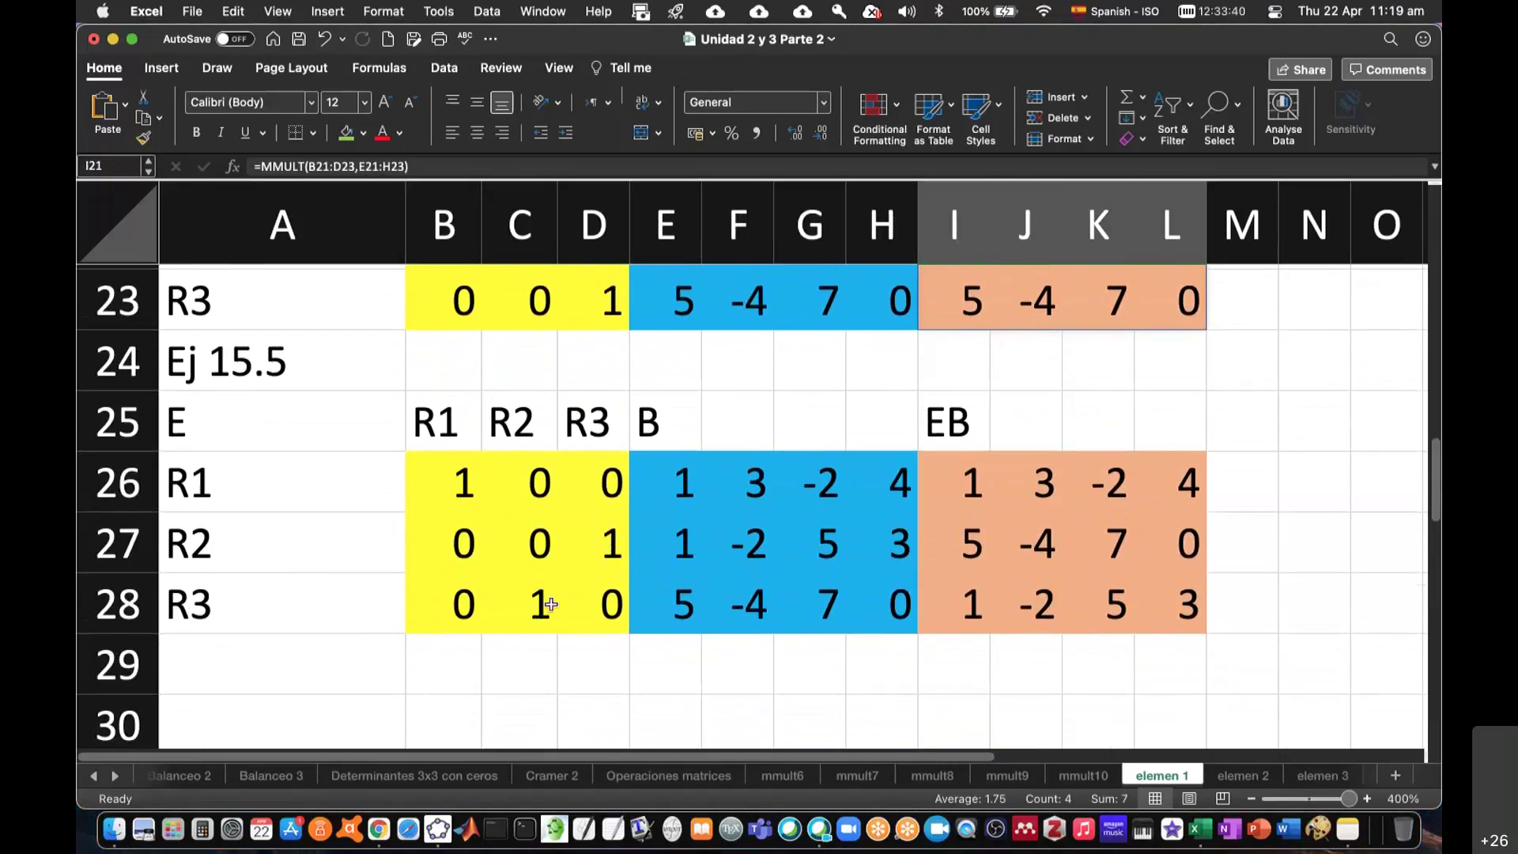
left_click_drag(651, 598, 901, 605)
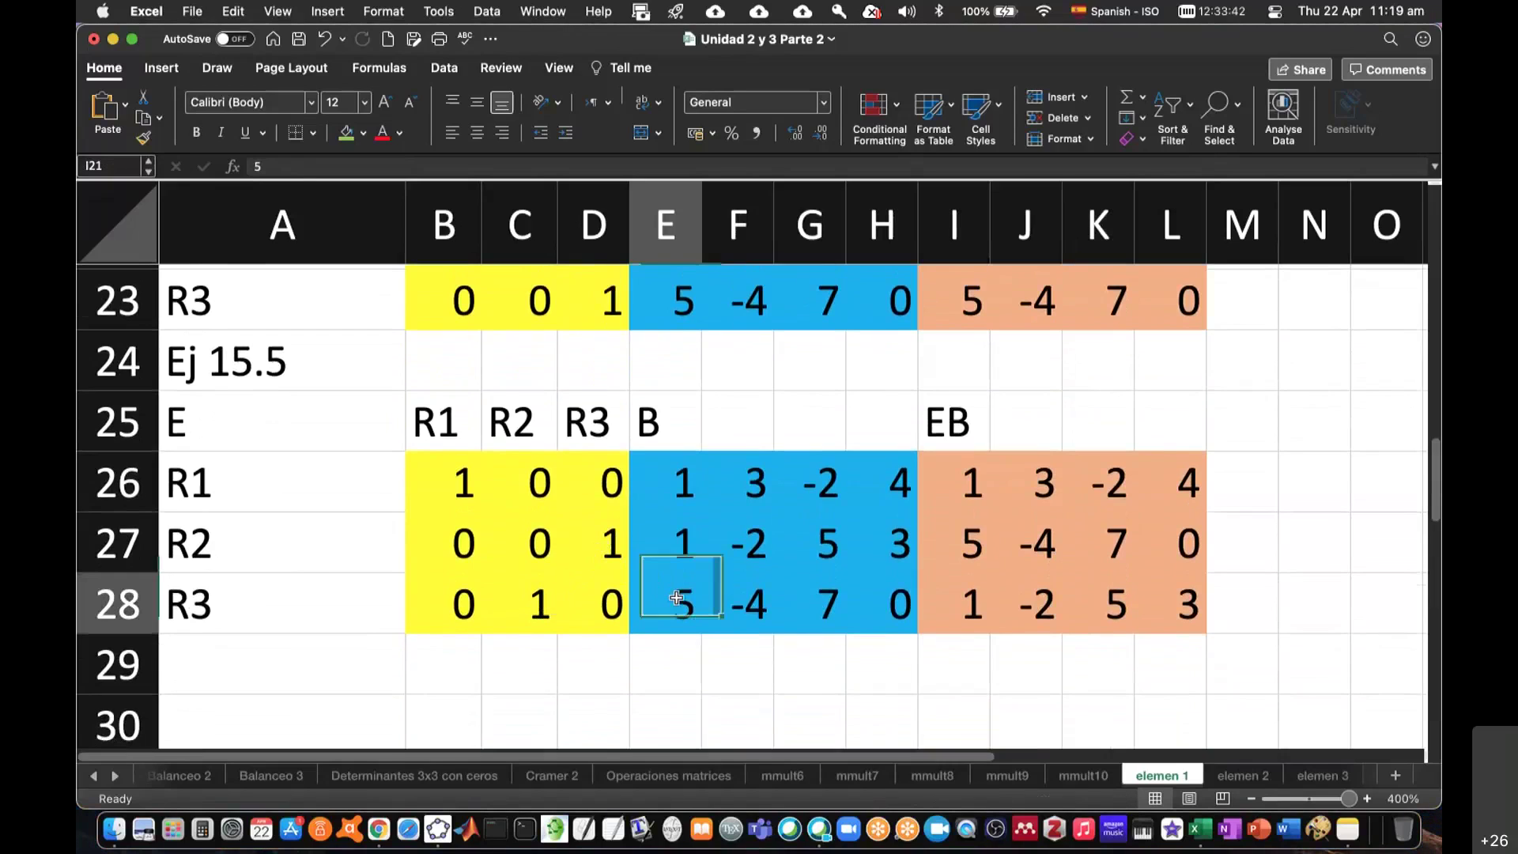
left_click(973, 542)
left_click_drag(972, 542, 1181, 543)
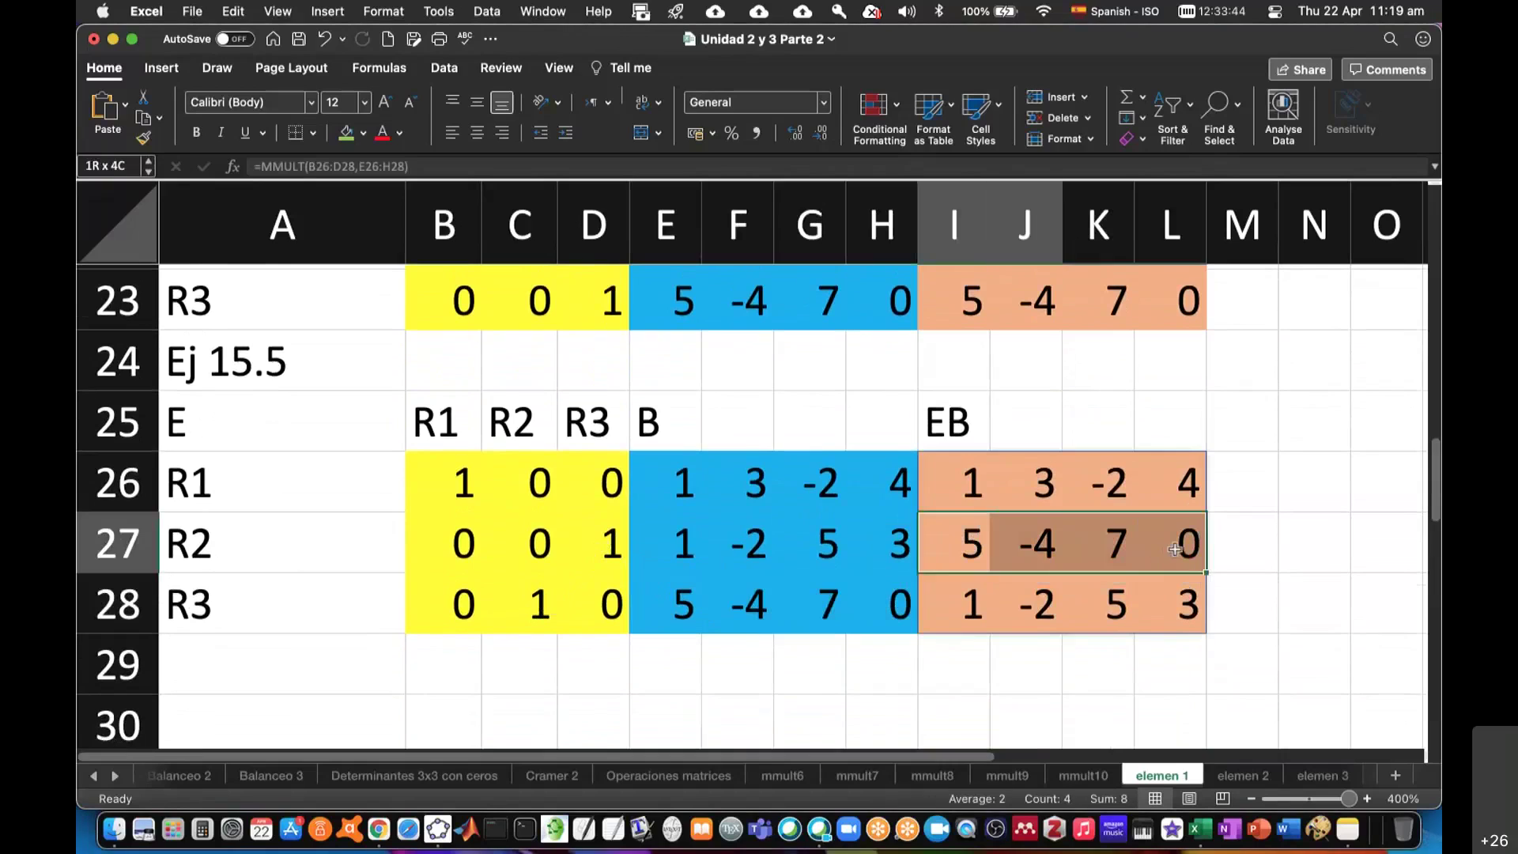
left_click_drag(668, 542, 876, 541)
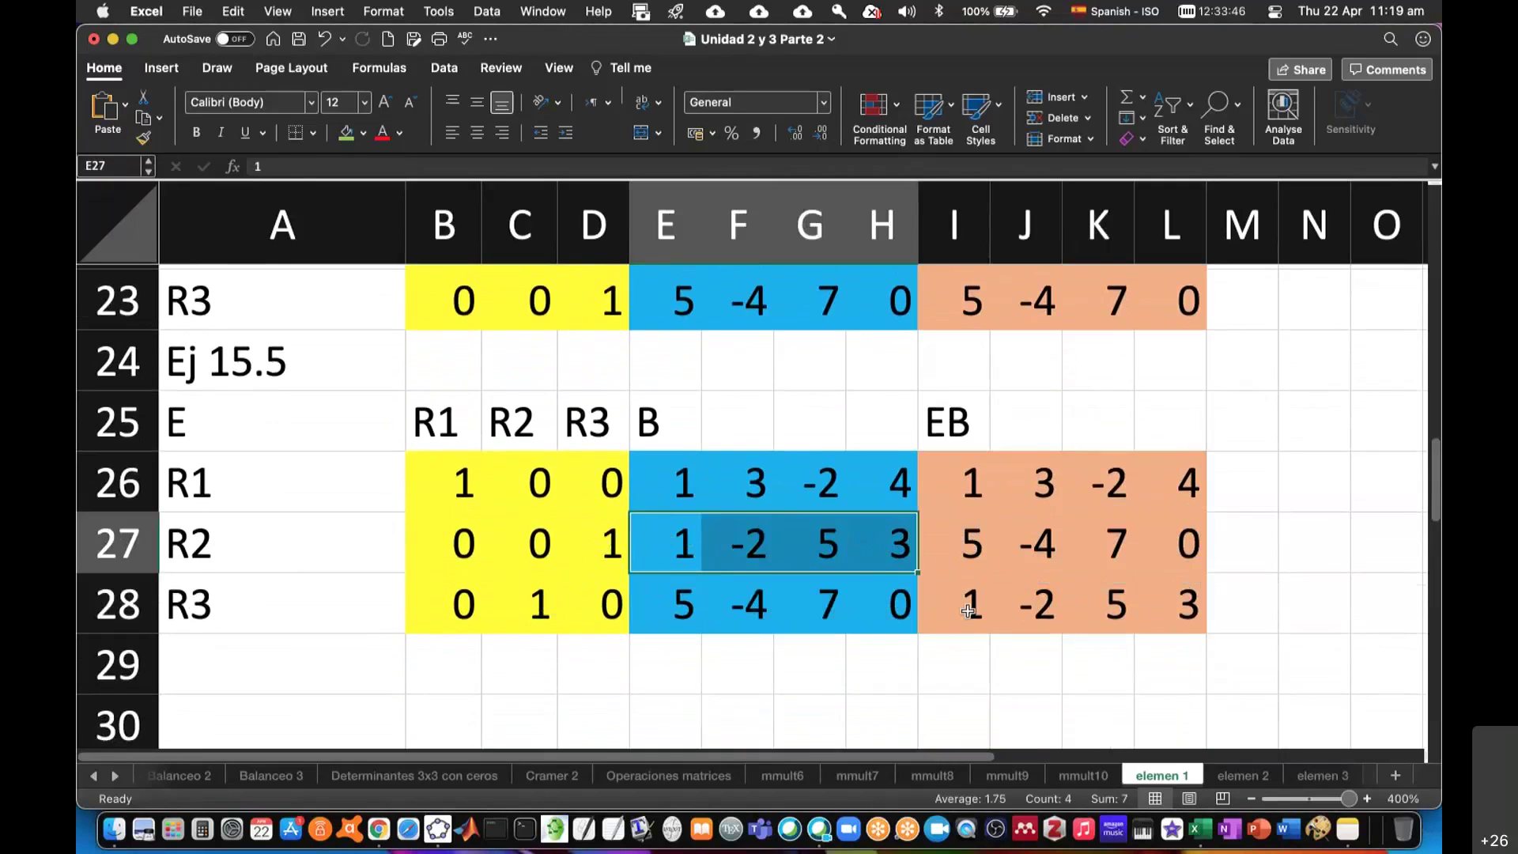
left_click_drag(968, 611, 1186, 608)
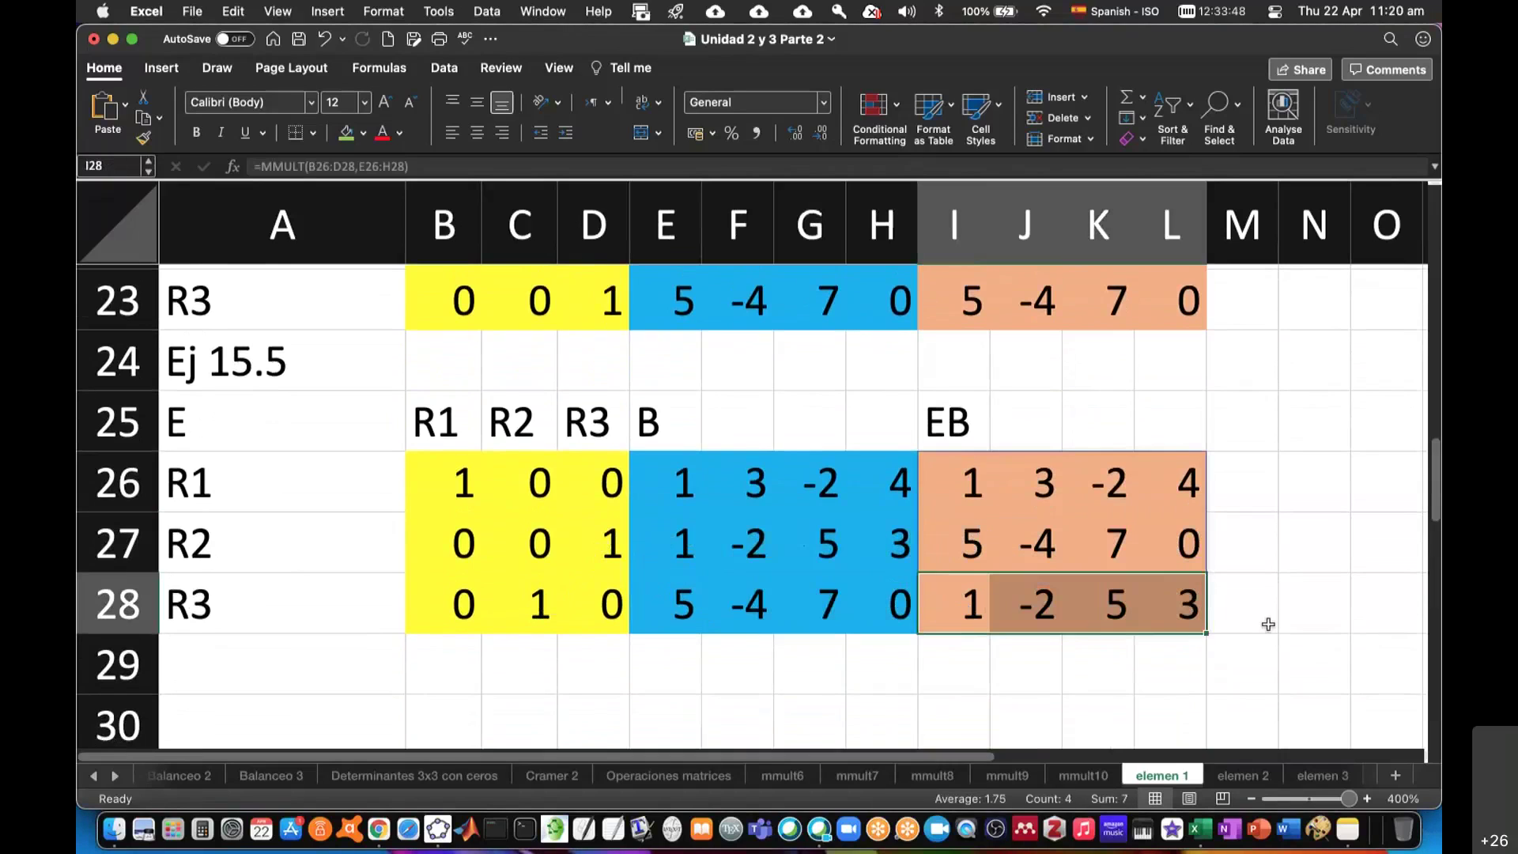
key("super+Tab")
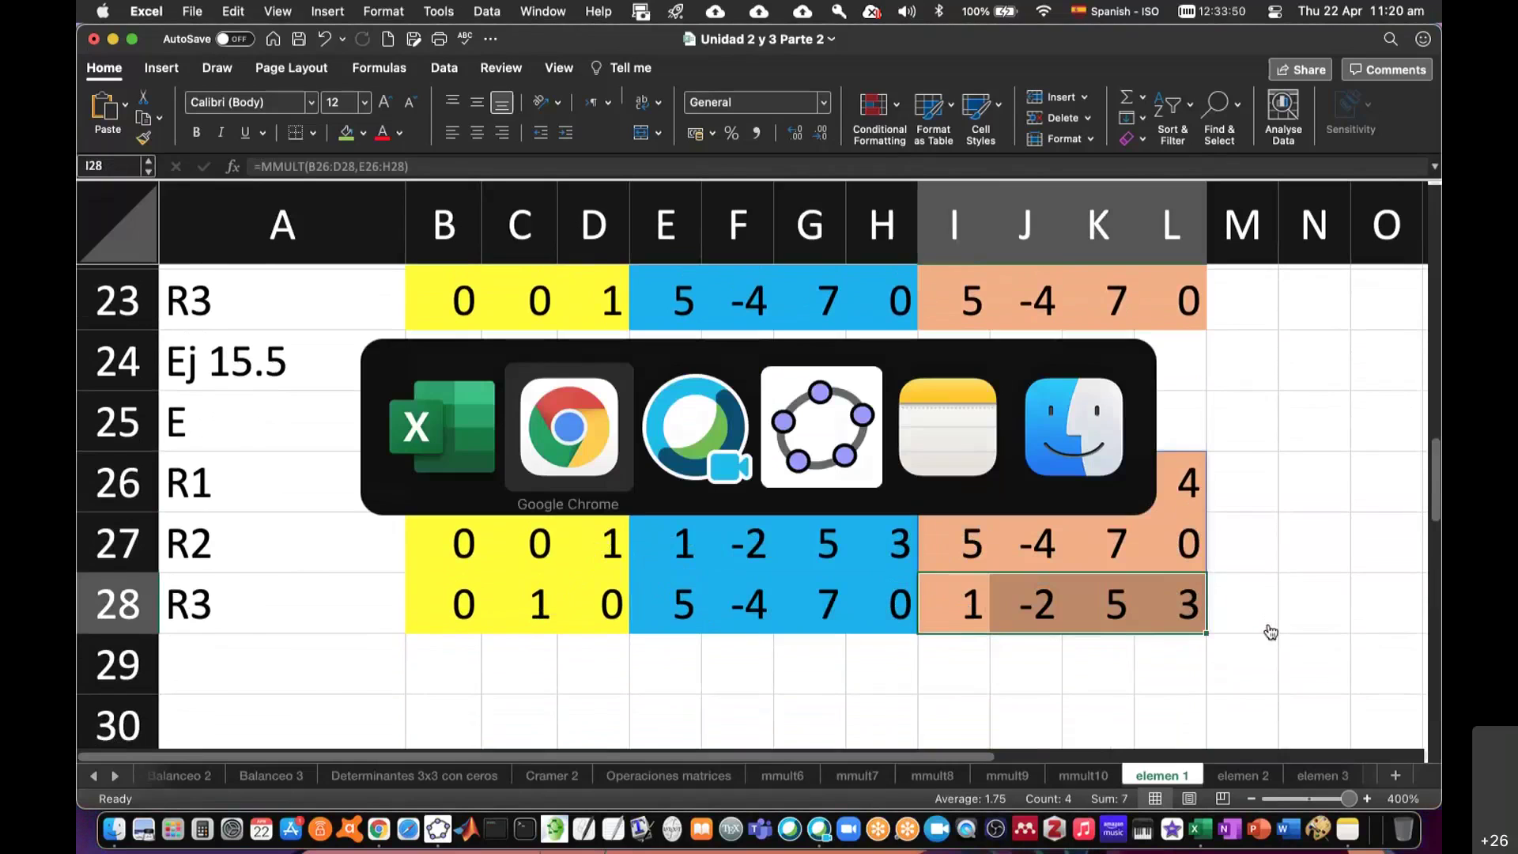
scroll(1150, 616, "down", 10)
scroll(1028, 593, "down", 5)
scroll(1000, 585, "down", 5)
scroll(1000, 582, "down", 5)
scroll(1000, 583, "down", 3)
scroll(1000, 585, "down", 3)
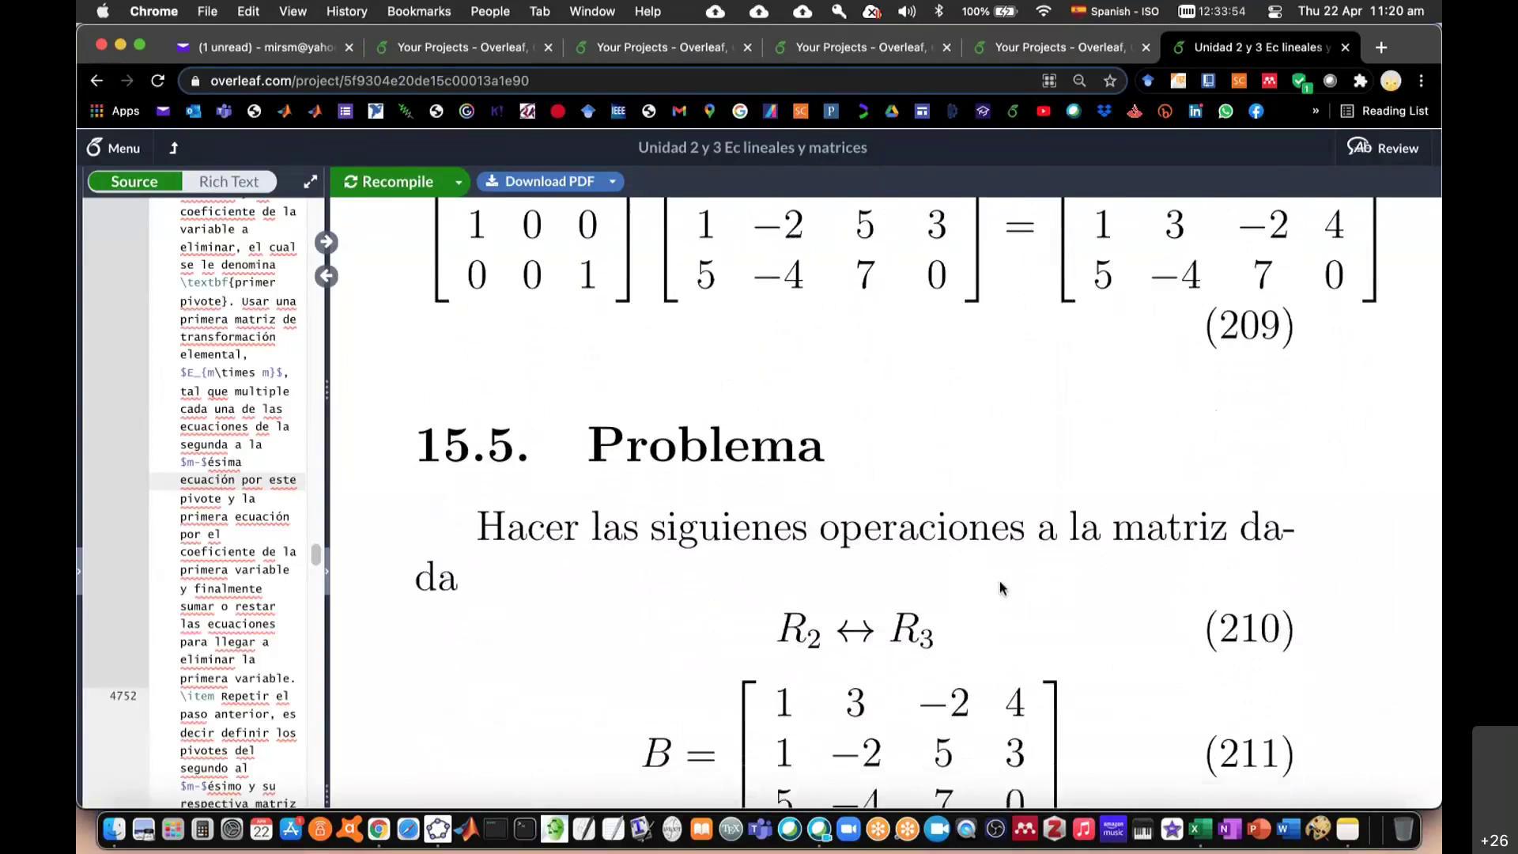
scroll(1001, 588, "down", 2)
scroll(1000, 588, "down", 2)
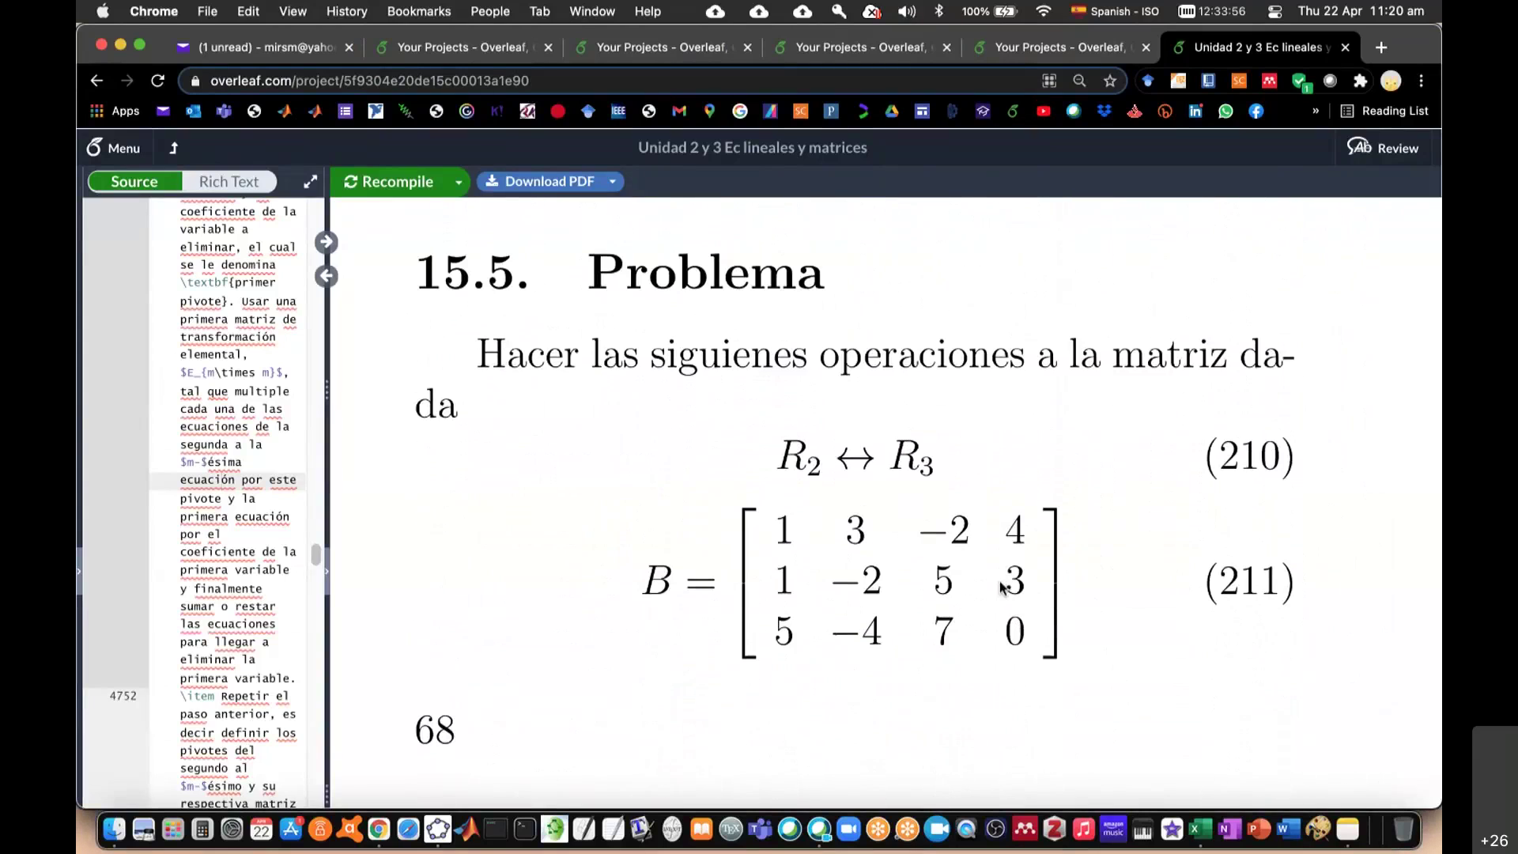
scroll(1000, 587, "down", 5)
scroll(1000, 587, "down", 5)
scroll(1000, 587, "down", 4)
scroll(1000, 587, "down", 1)
scroll(1000, 588, "down", 1)
scroll(1000, 587, "down", 4)
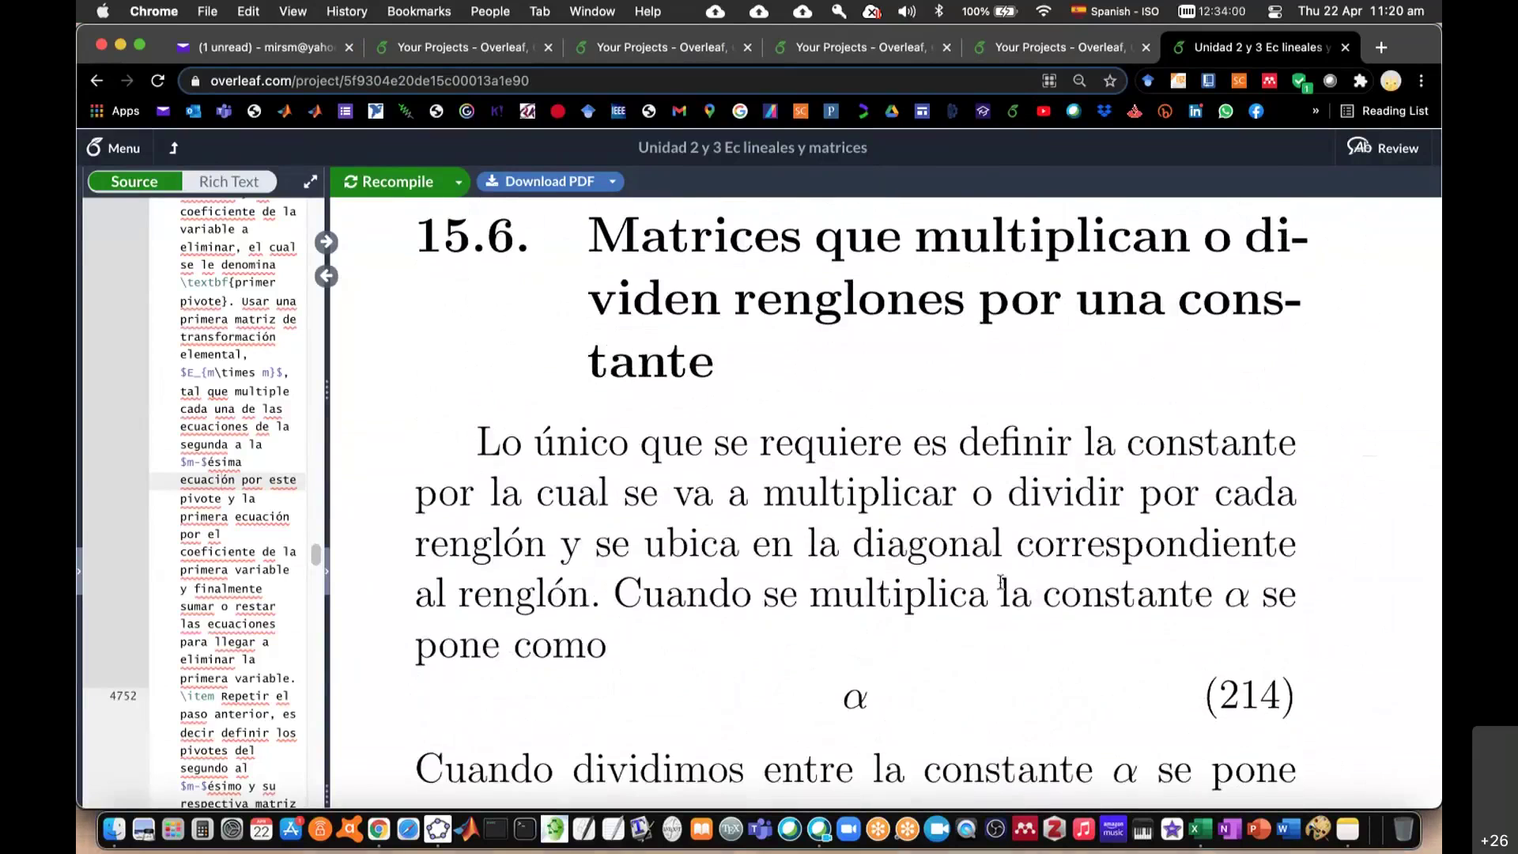
scroll(1000, 588, "up", 2)
scroll(1000, 587, "up", 8)
scroll(1000, 588, "down", 1)
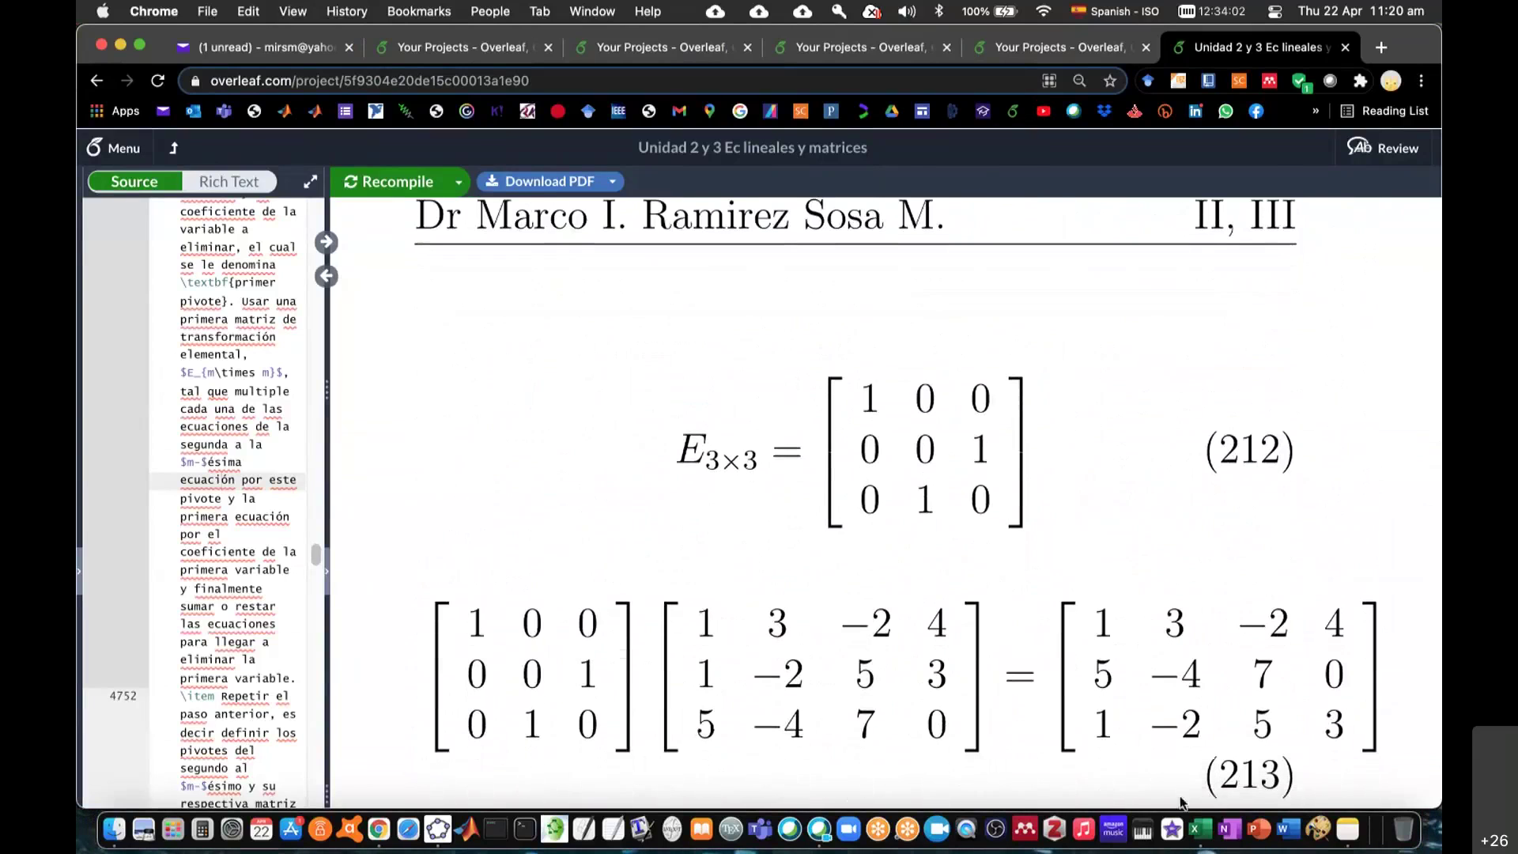
left_click(1198, 831)
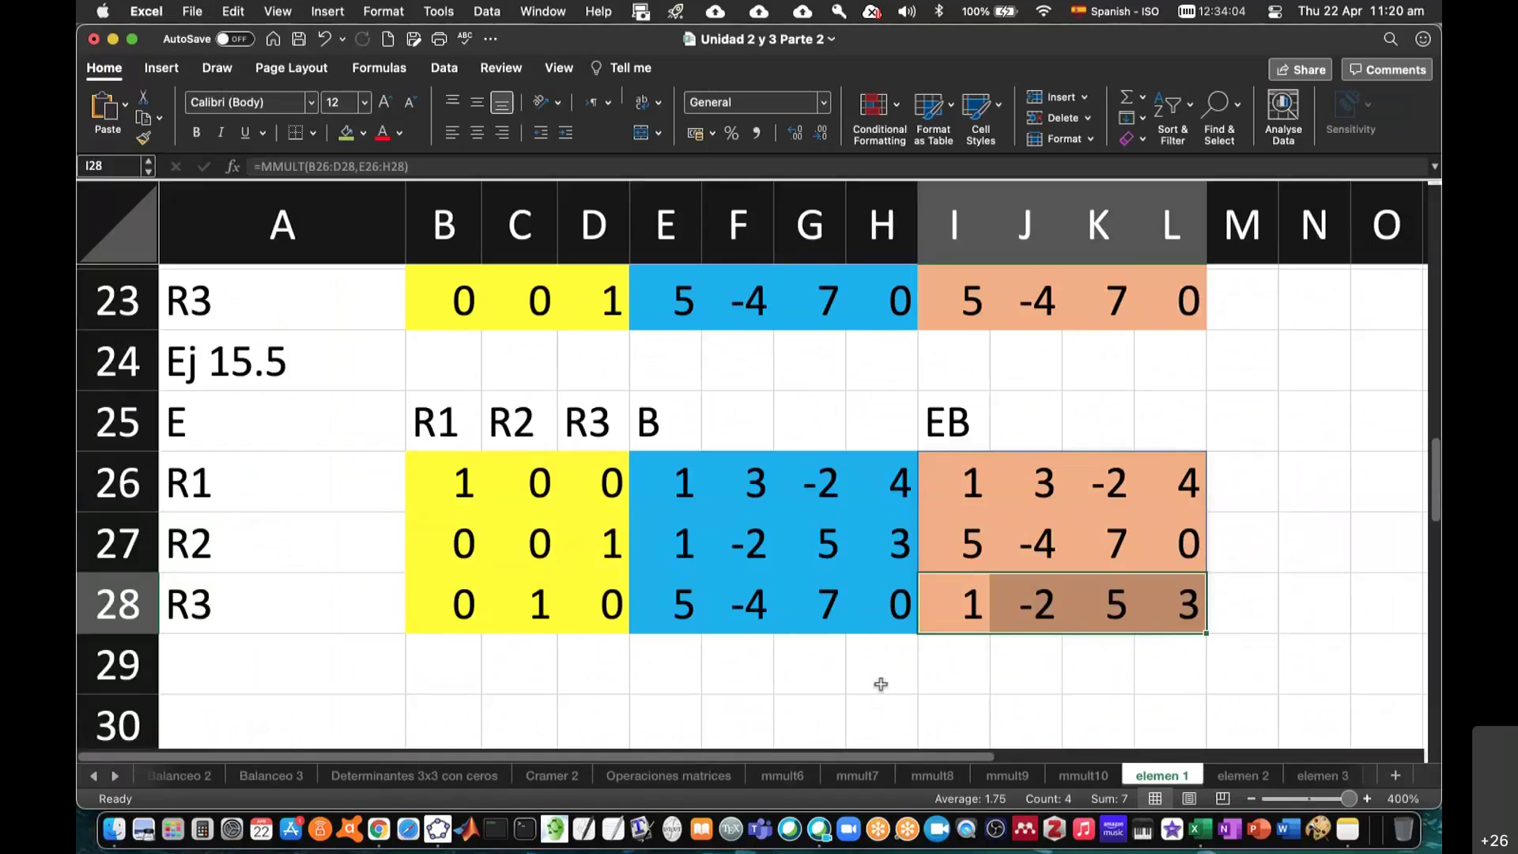
- Below Ej 15.5, enter the block headings E in A30 and B in E30
left_click(591, 690)
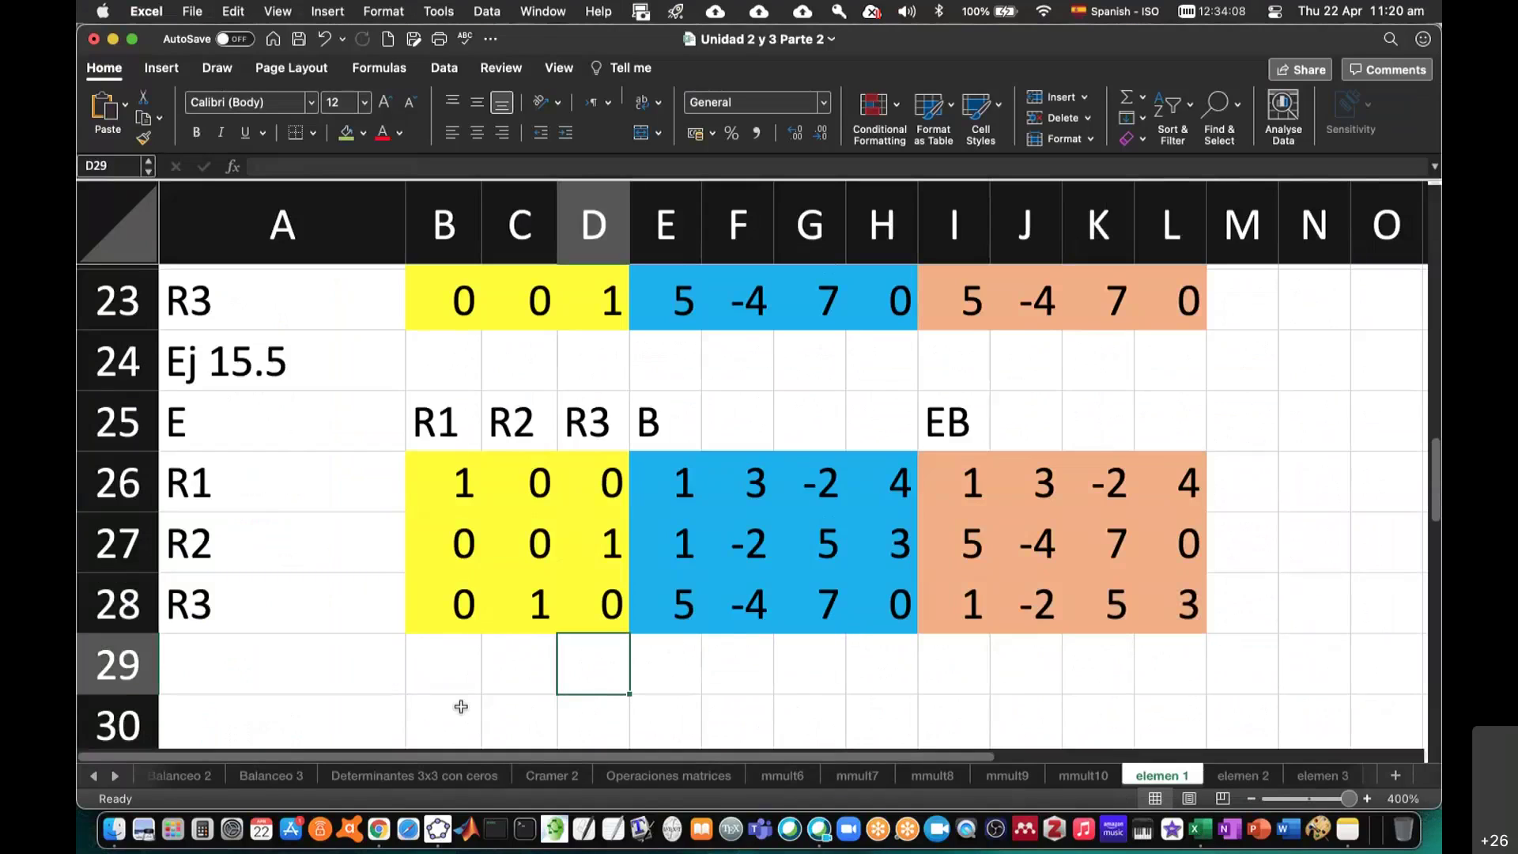
left_click(667, 664)
scroll(667, 593, "down", 2)
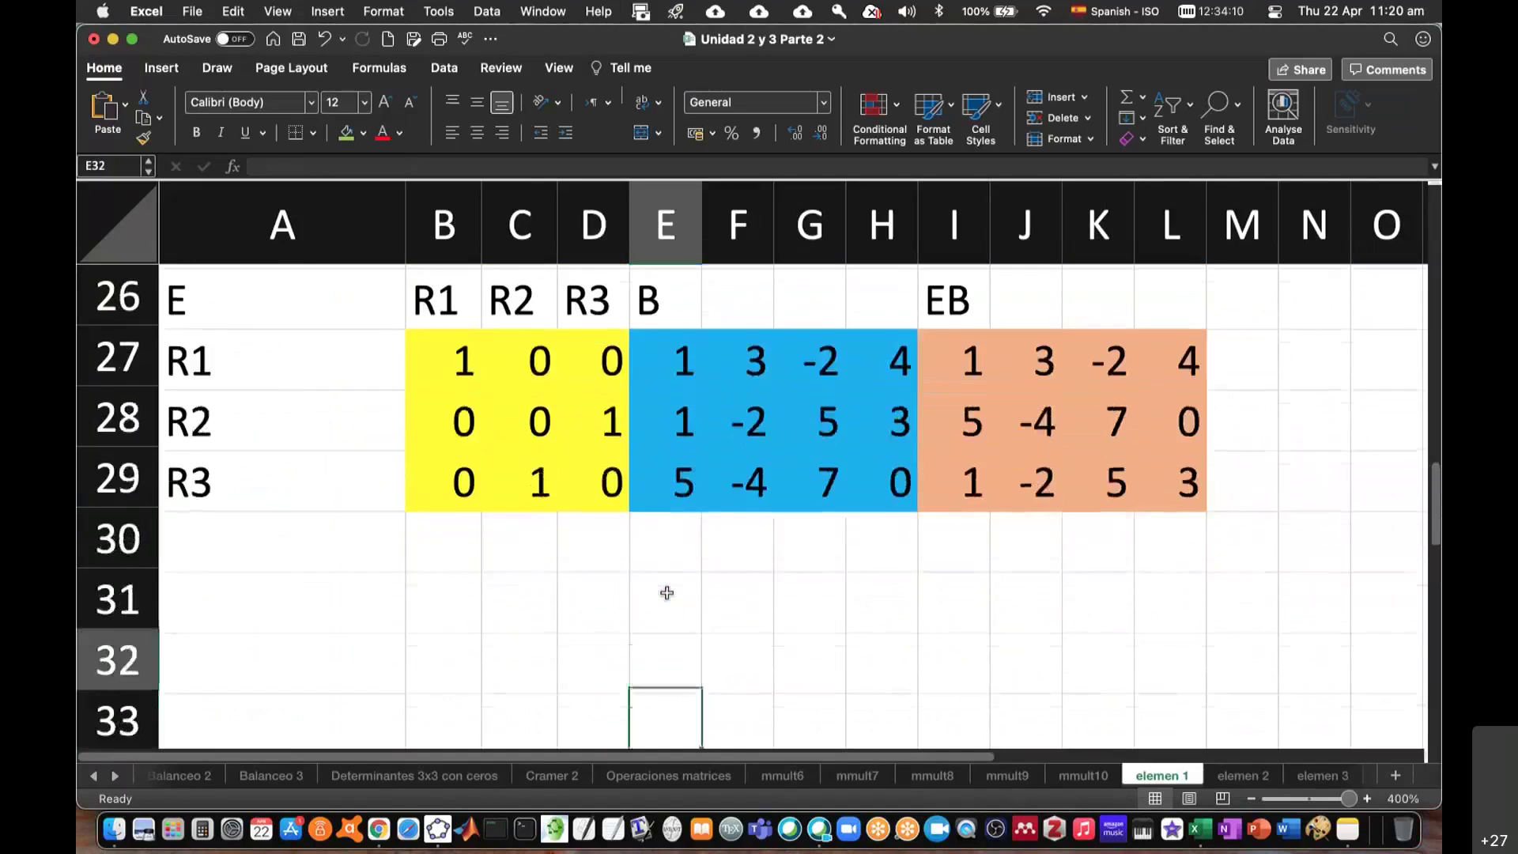
scroll(667, 593, "down", 1)
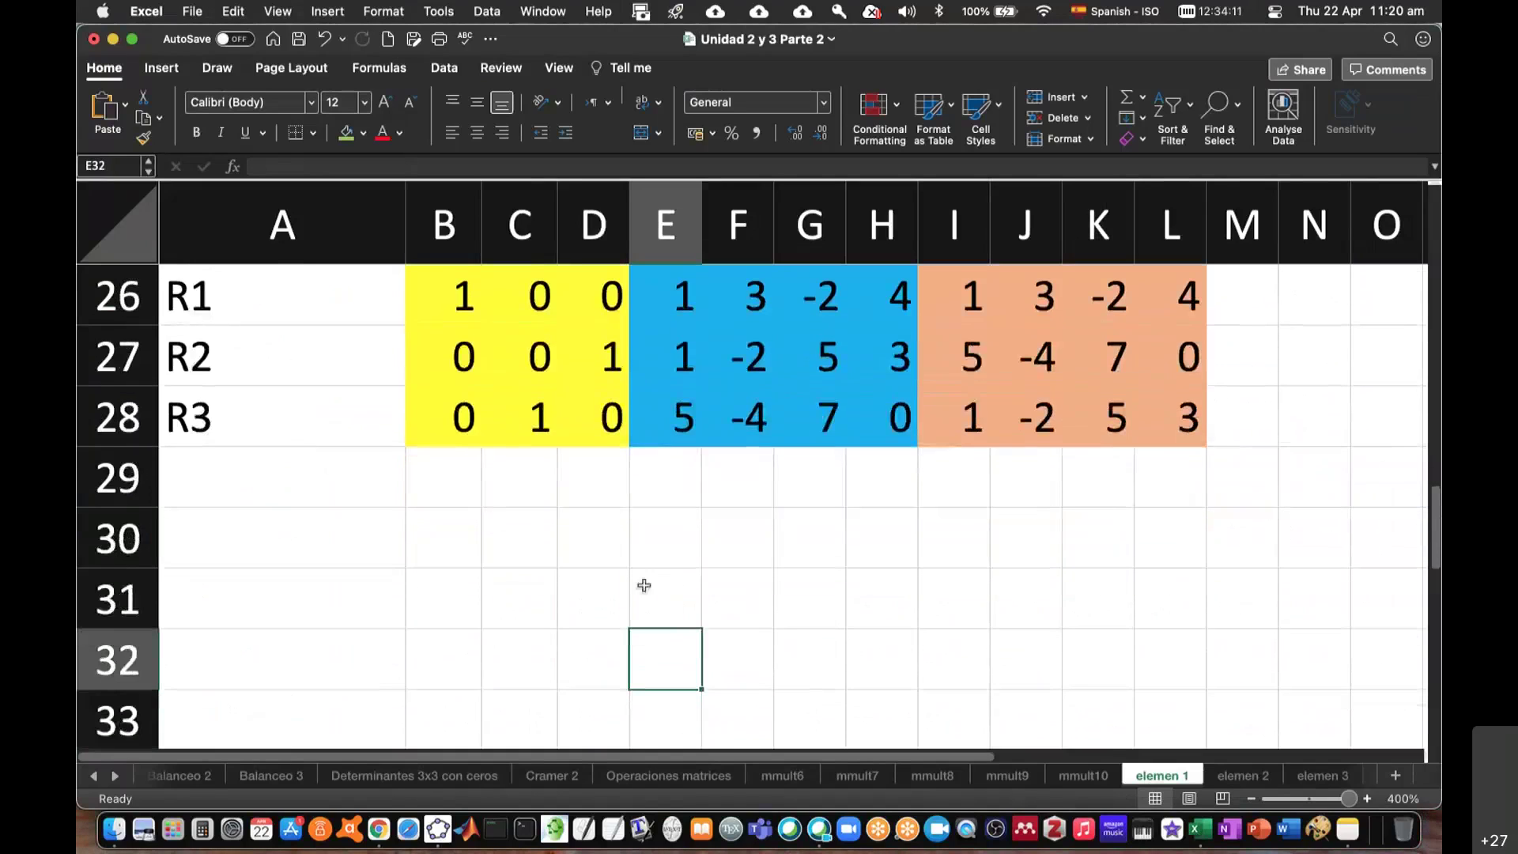
left_click(363, 531)
type("E")
key("Tab")
key("Tab")
key("Tab")
key("Tab")
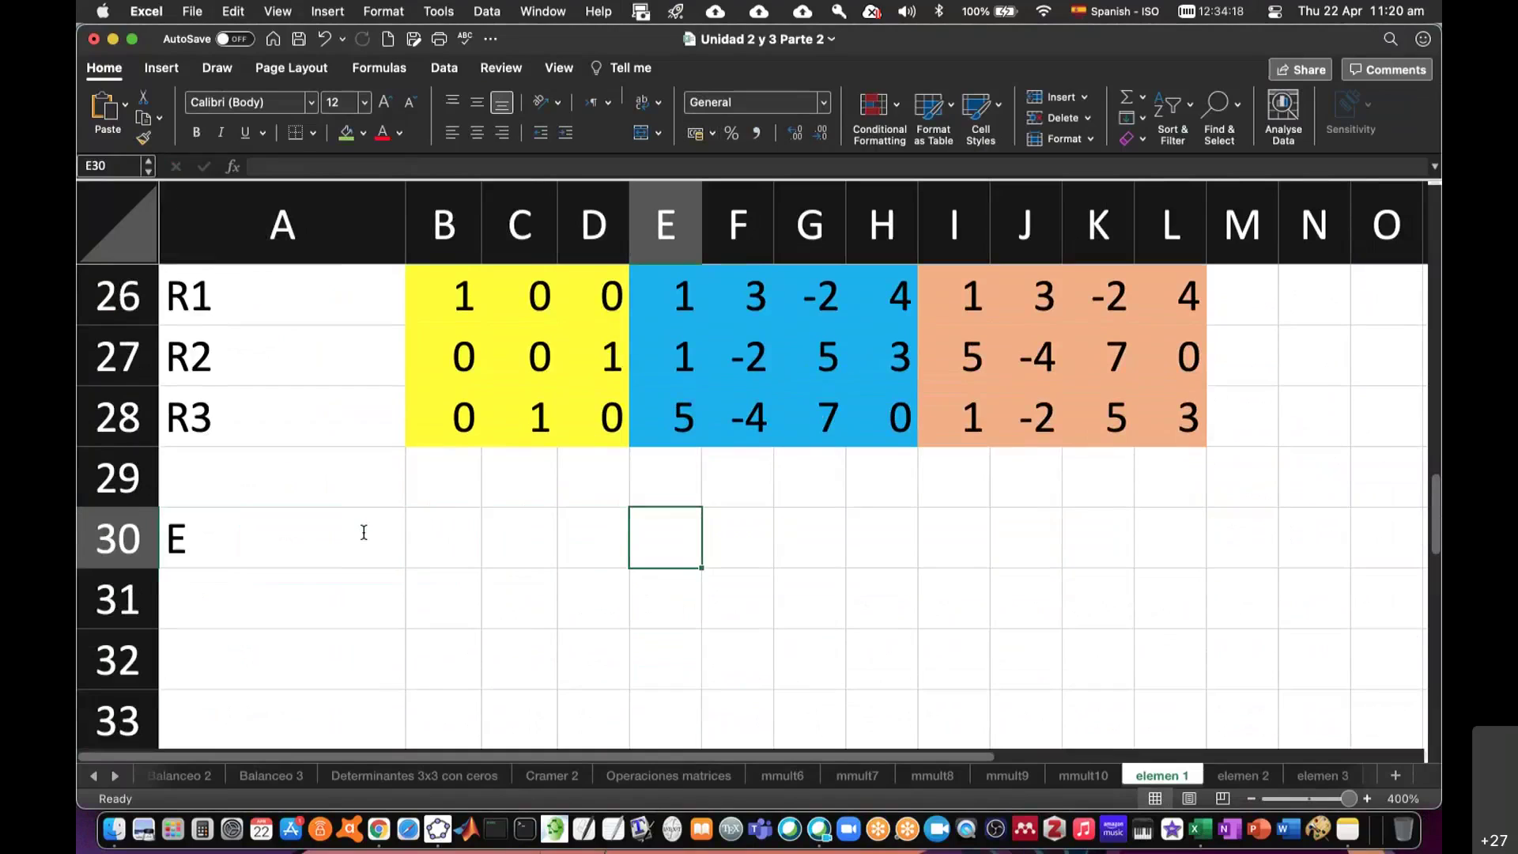
type("B")
key("shift+Tab")
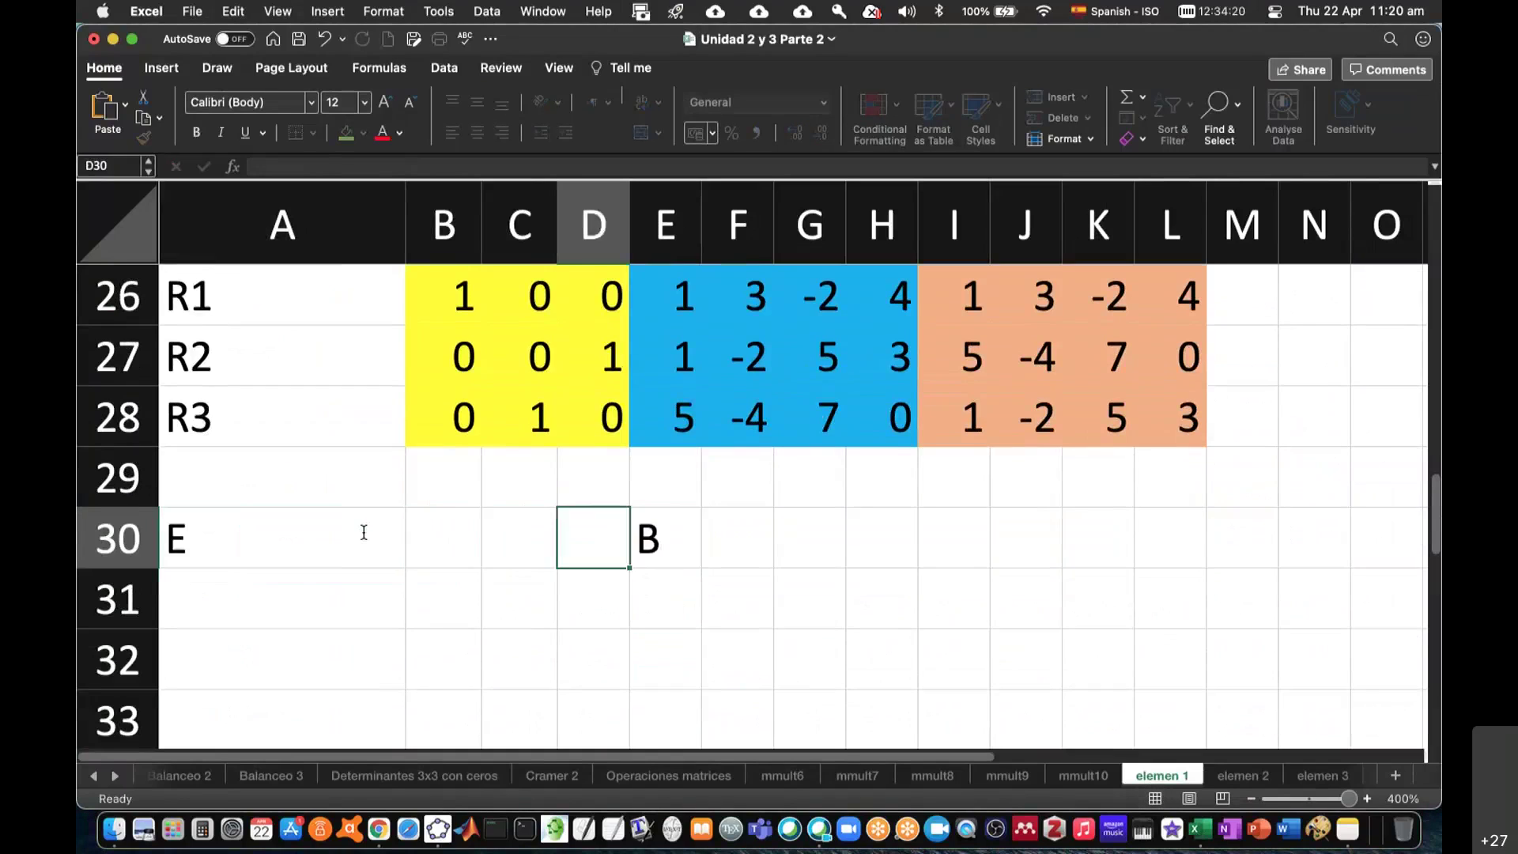
key("shift+Tab")
key("shift+Tab")
- Enter column labels R1, R2, R3 in B30:D30
type("R1")
key("Tab")
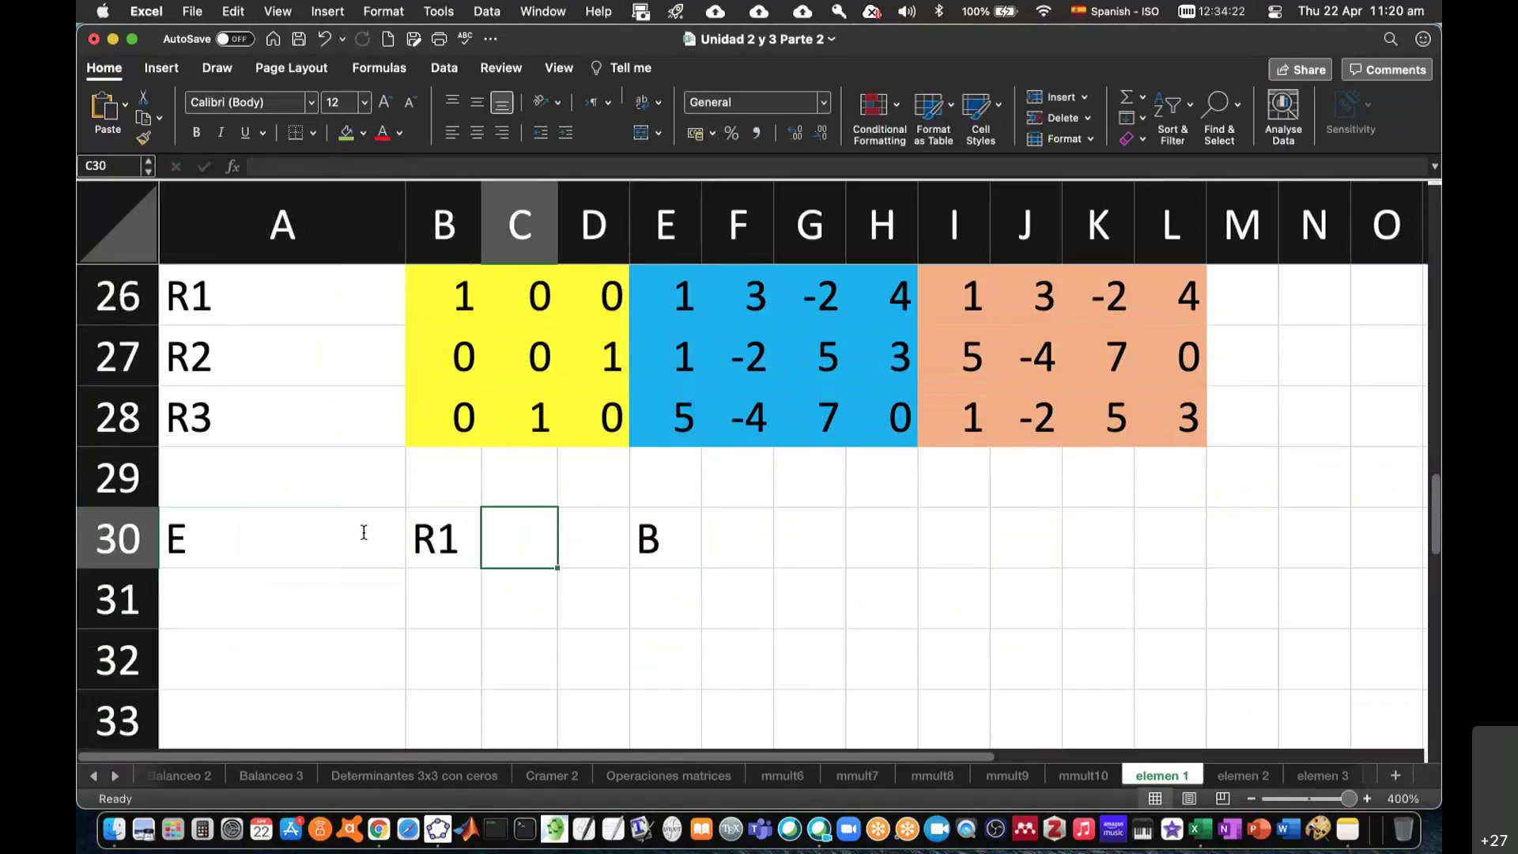
type("R2")
key("Tab")
type("R3")
key("Return")
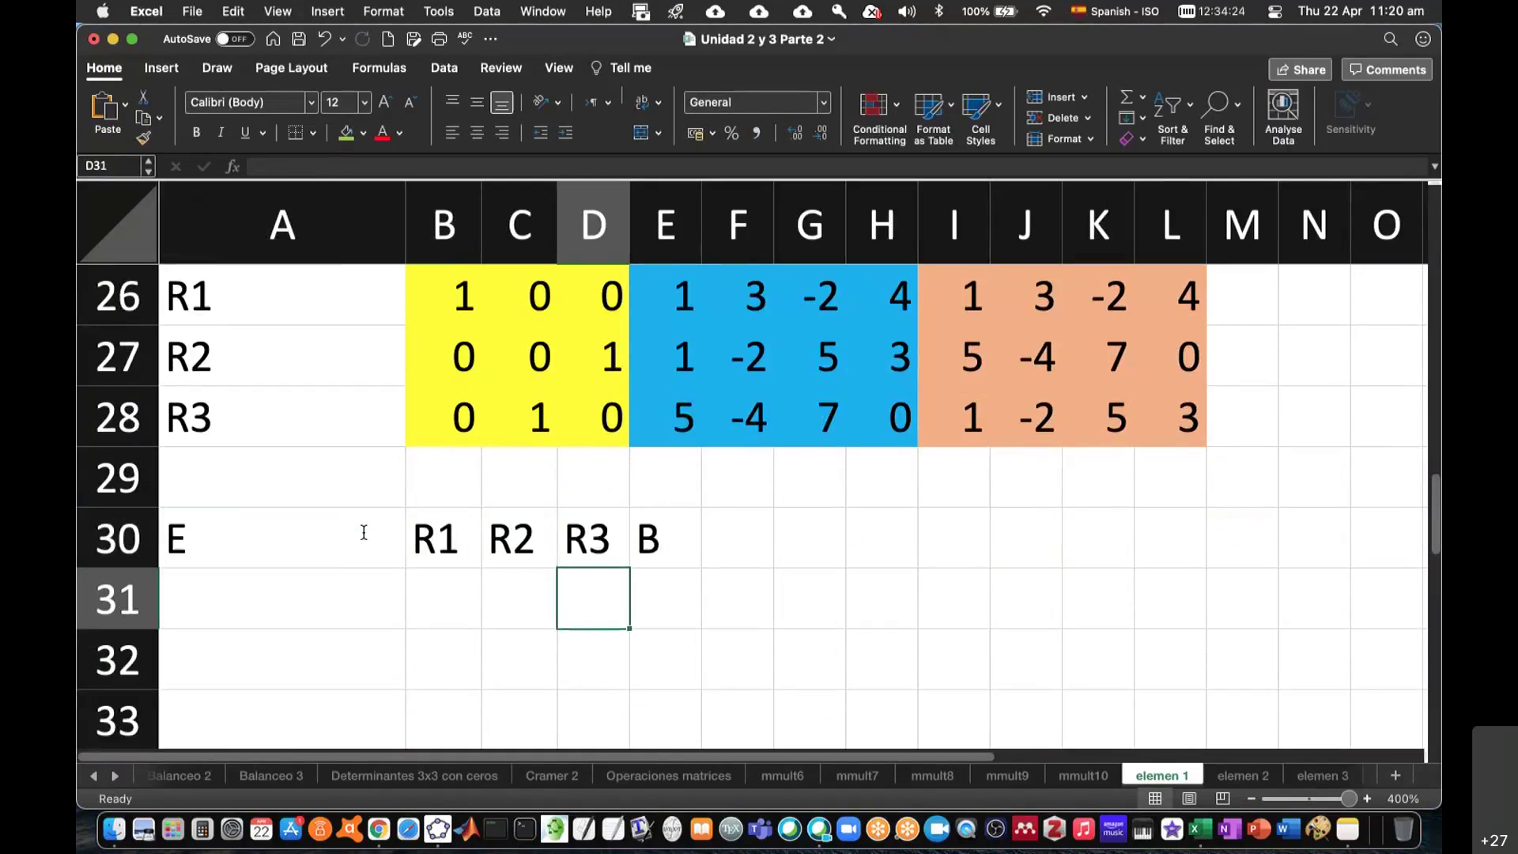
- Enter row labels R1, R2, R3 in A31:A33
key("Left")
key("Left")
key("Left")
type("R1")
key("Return")
type("R2")
key("Return")
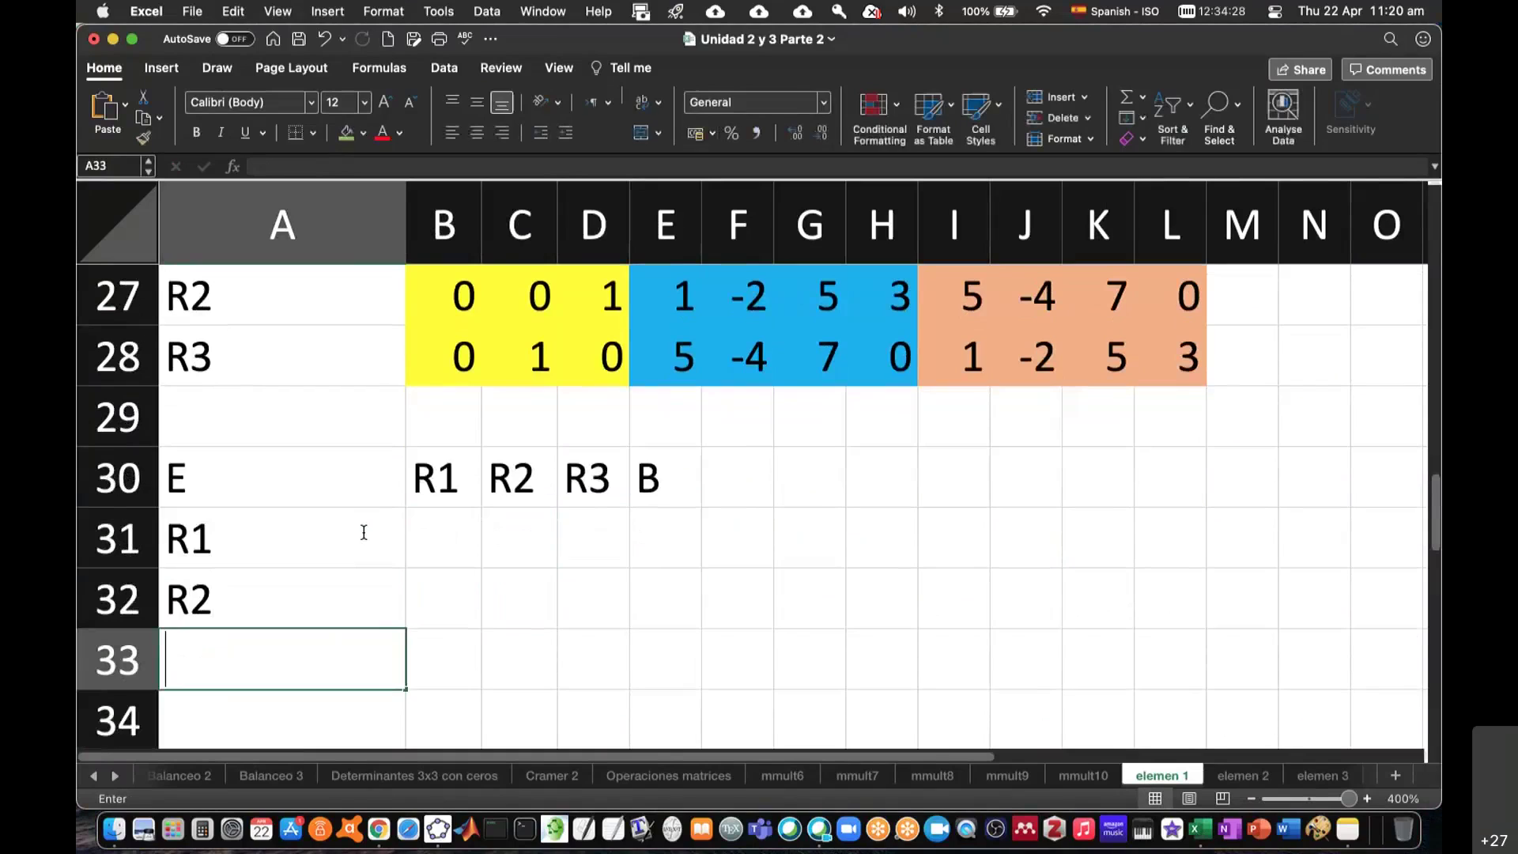
type("R3")
left_click(655, 514)
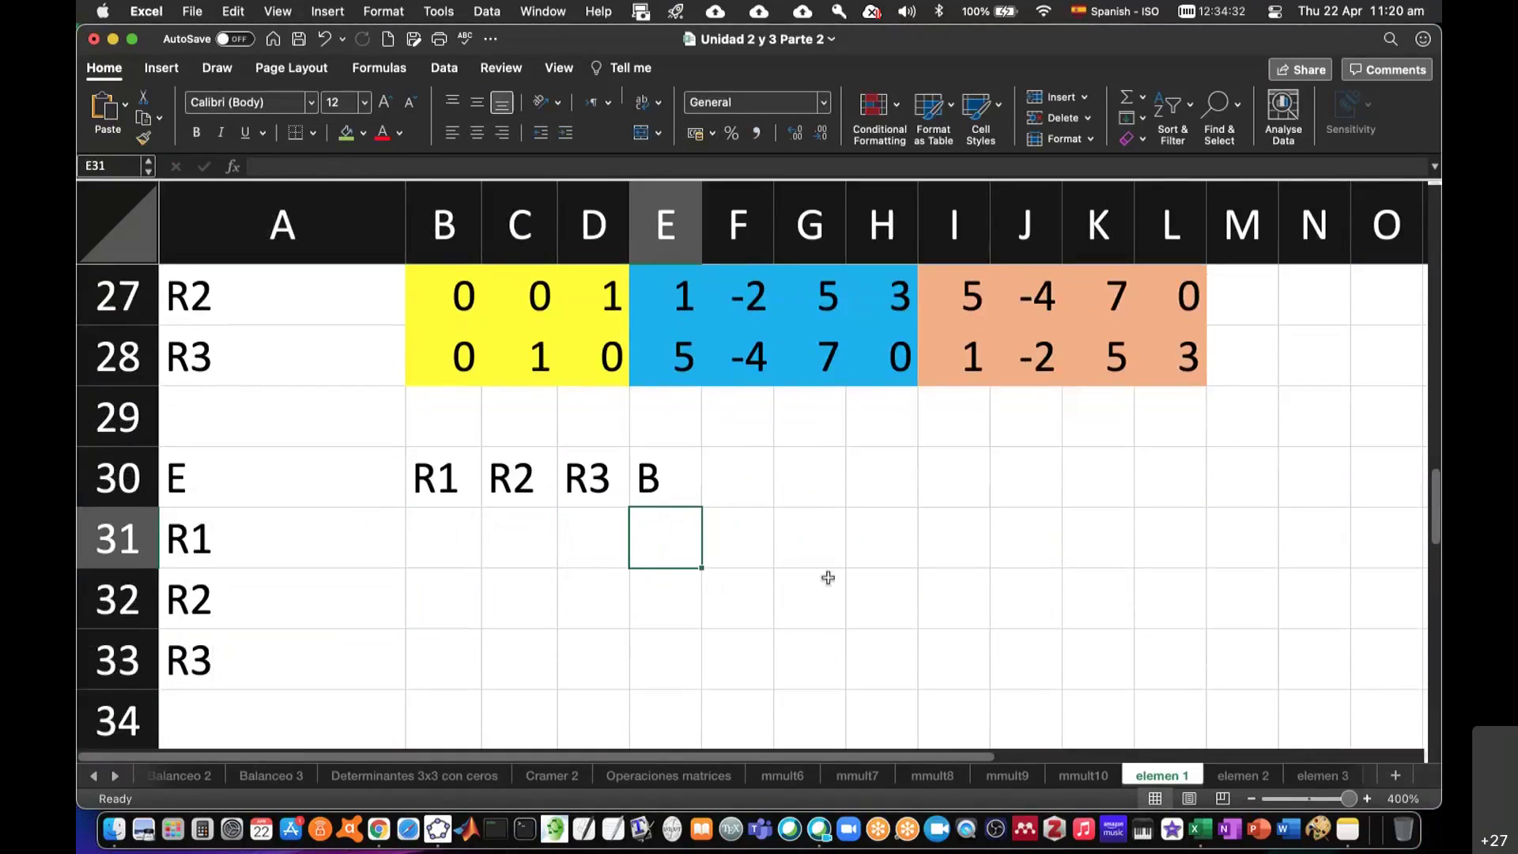
- Enter -5 in E31 and fill the B area E31:G33 green
type("-5")
key("Tab")
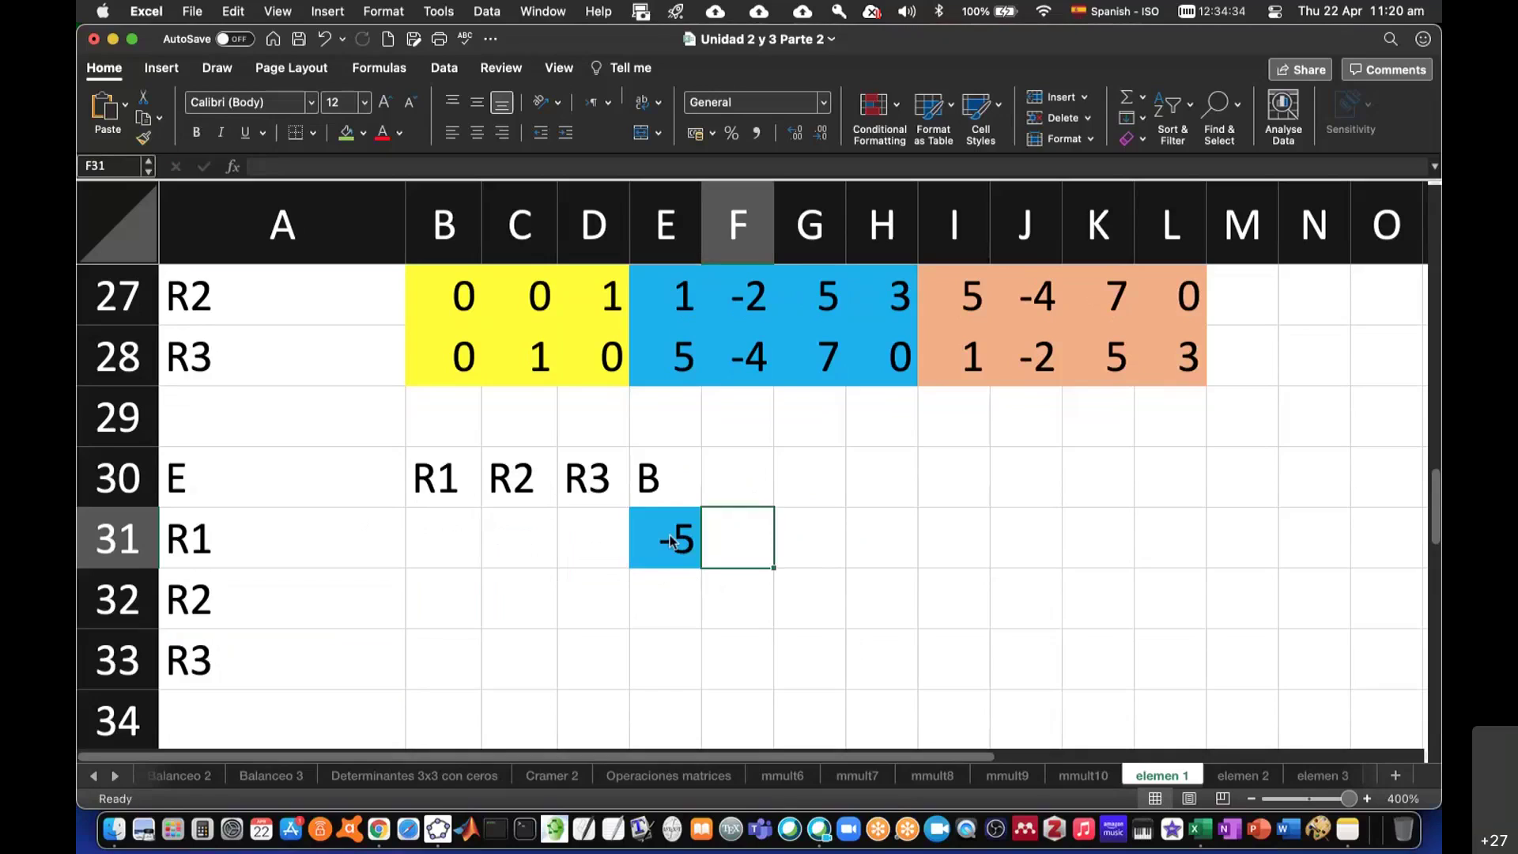
left_click_drag(661, 538, 793, 654)
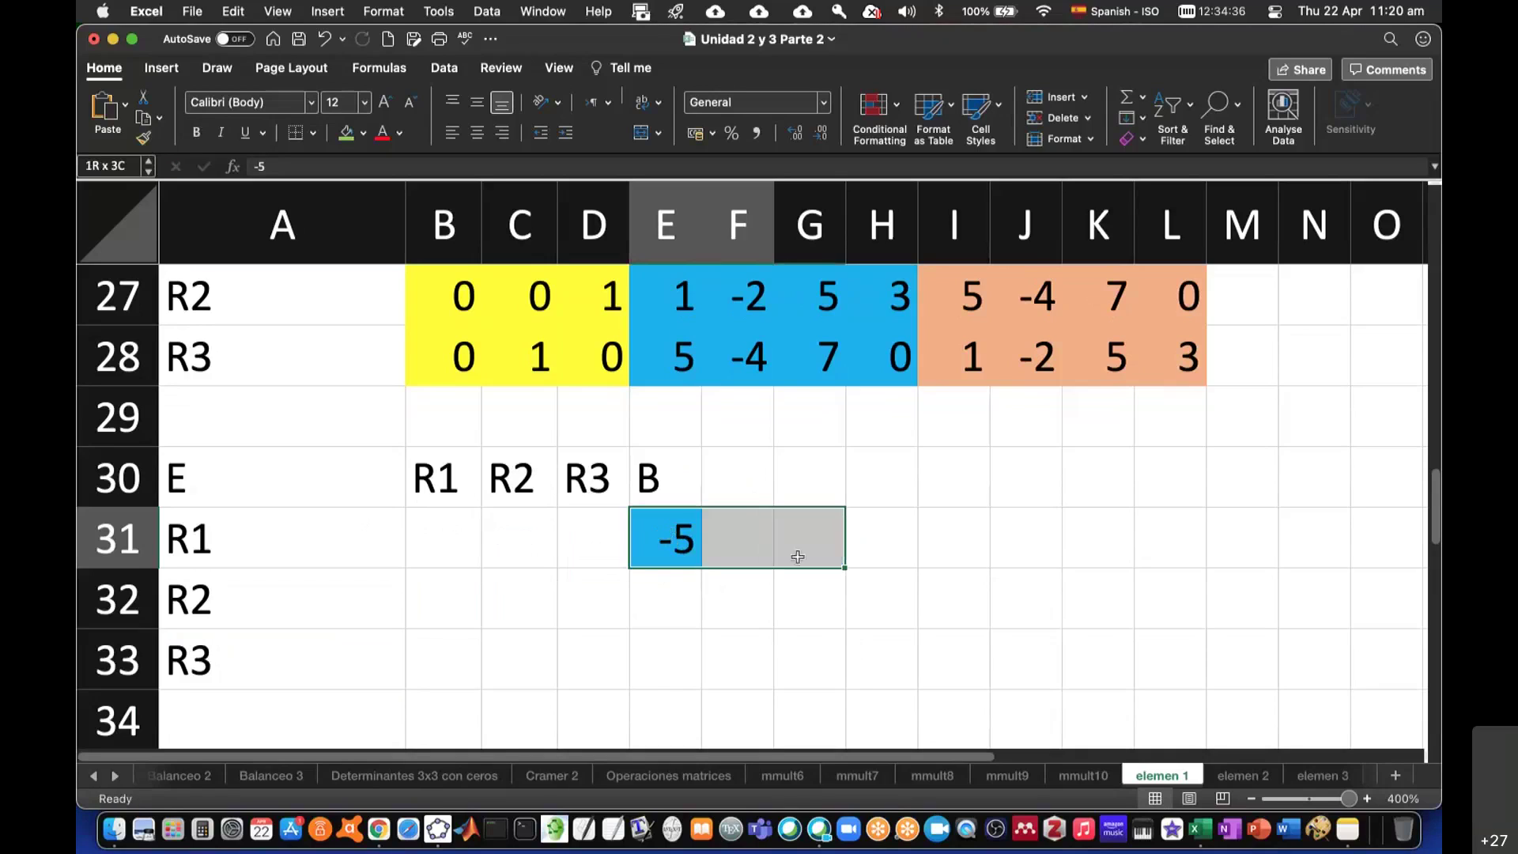
left_click(363, 140)
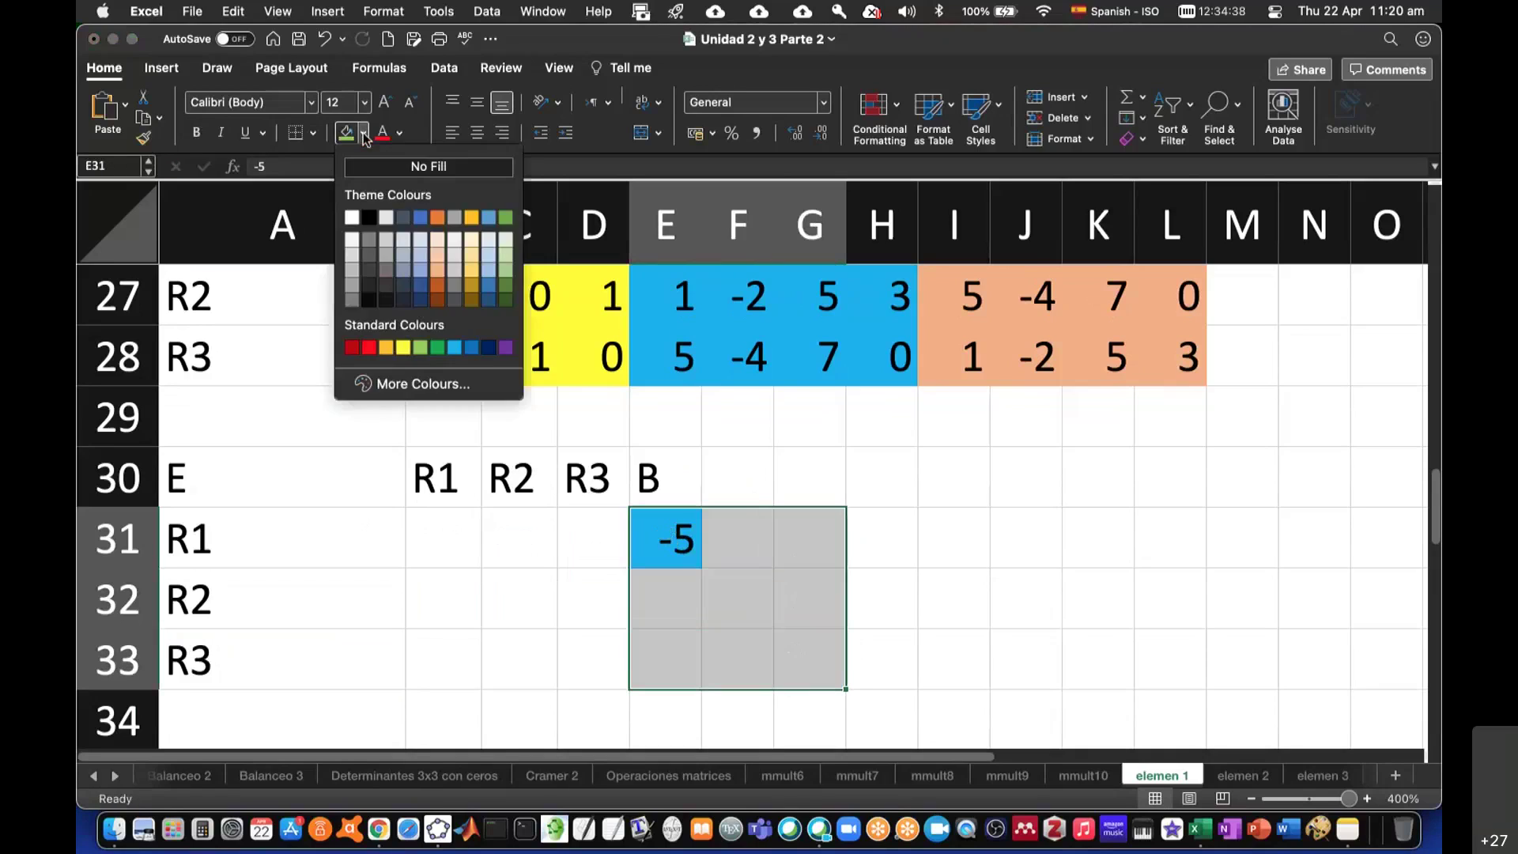
left_click(422, 352)
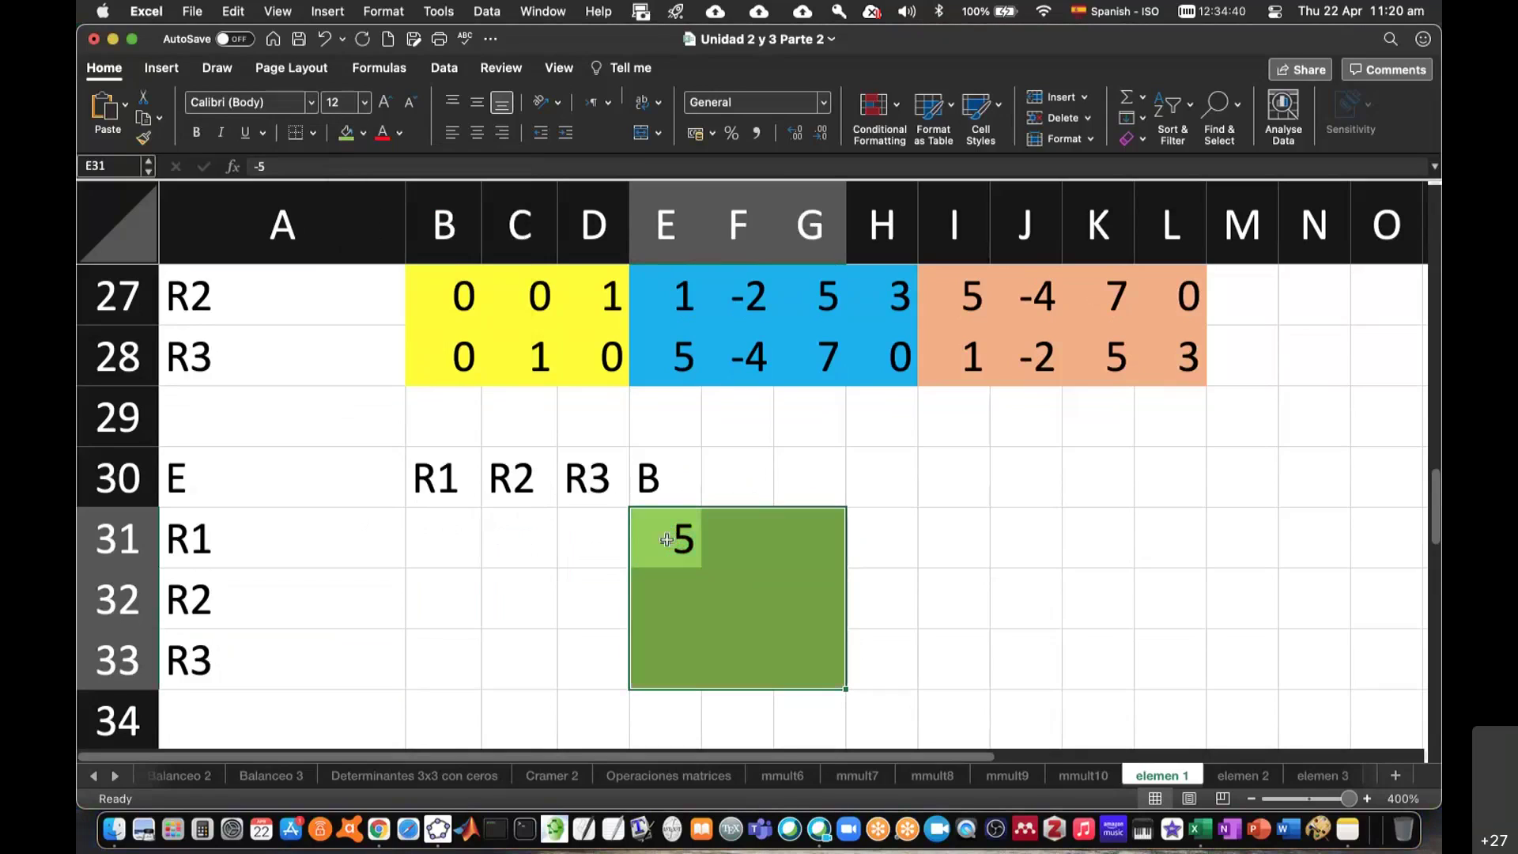
- Fill the E area B31:D33 yellow
left_click_drag(419, 535, 597, 676)
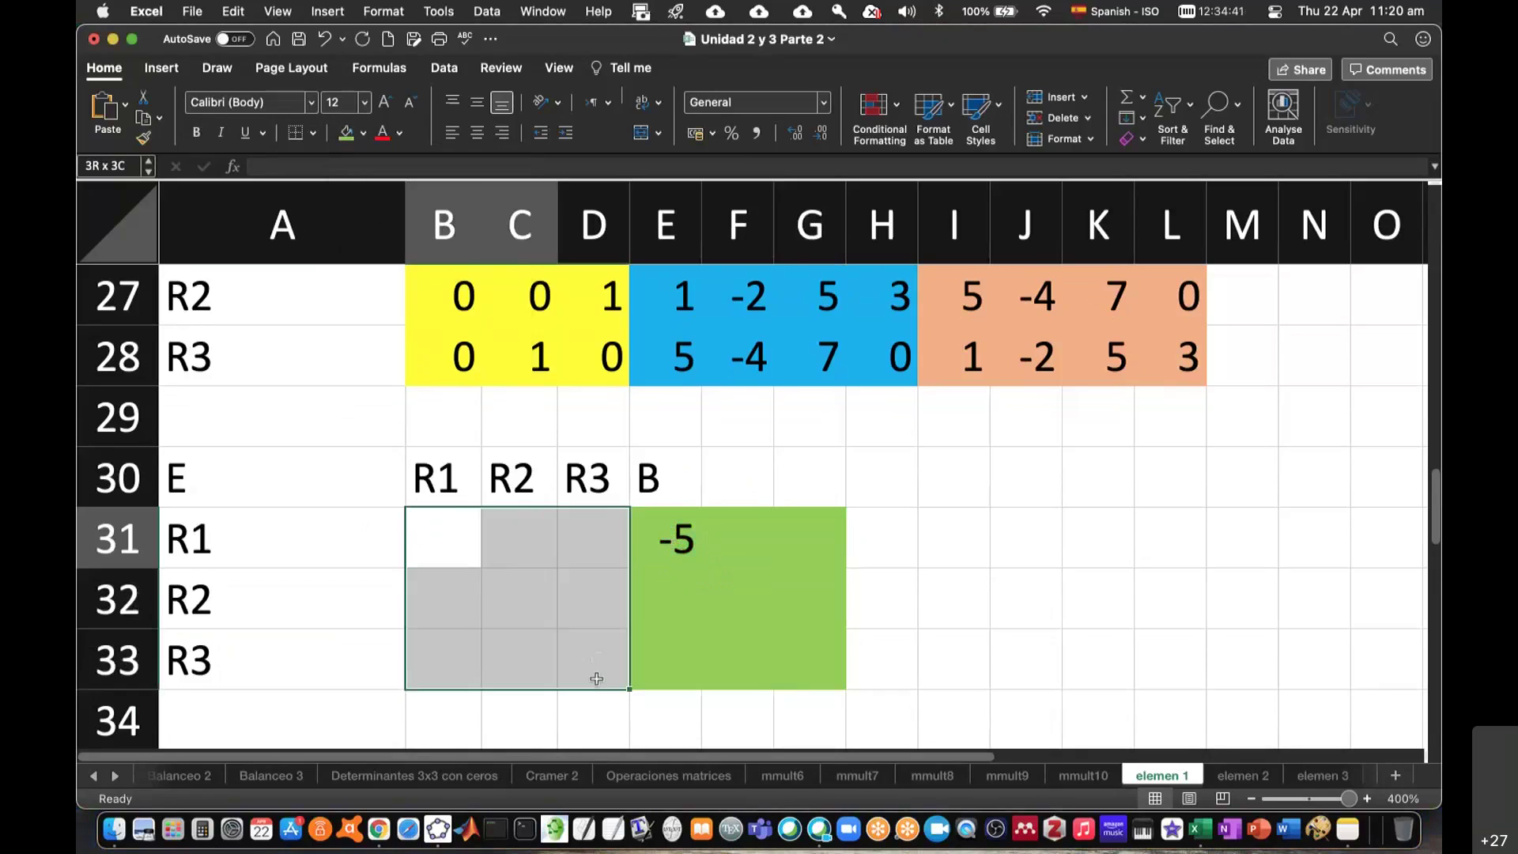
left_click(363, 140)
left_click(402, 354)
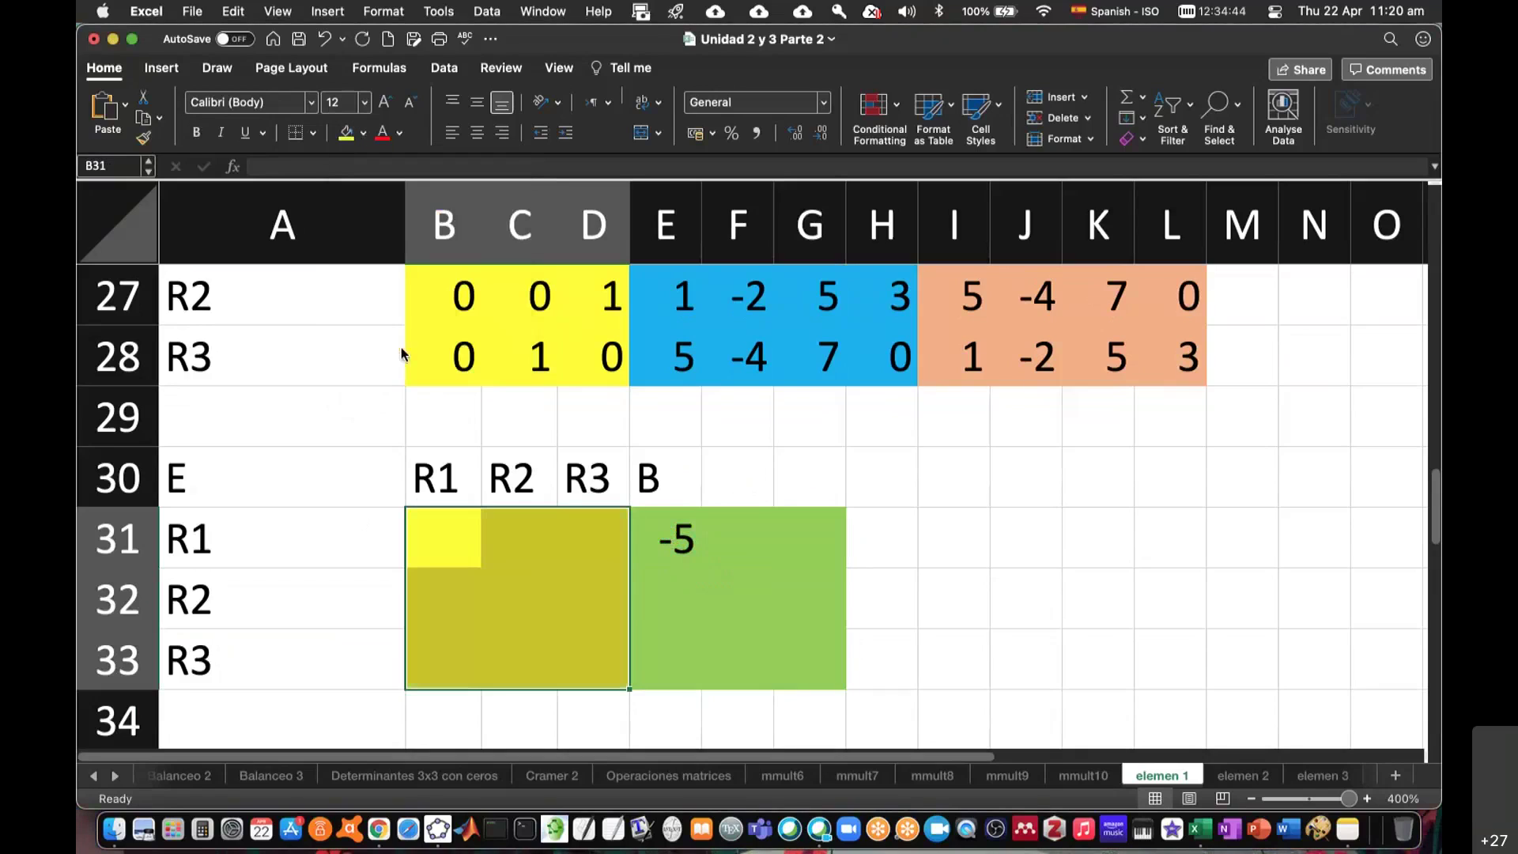
left_click(735, 533)
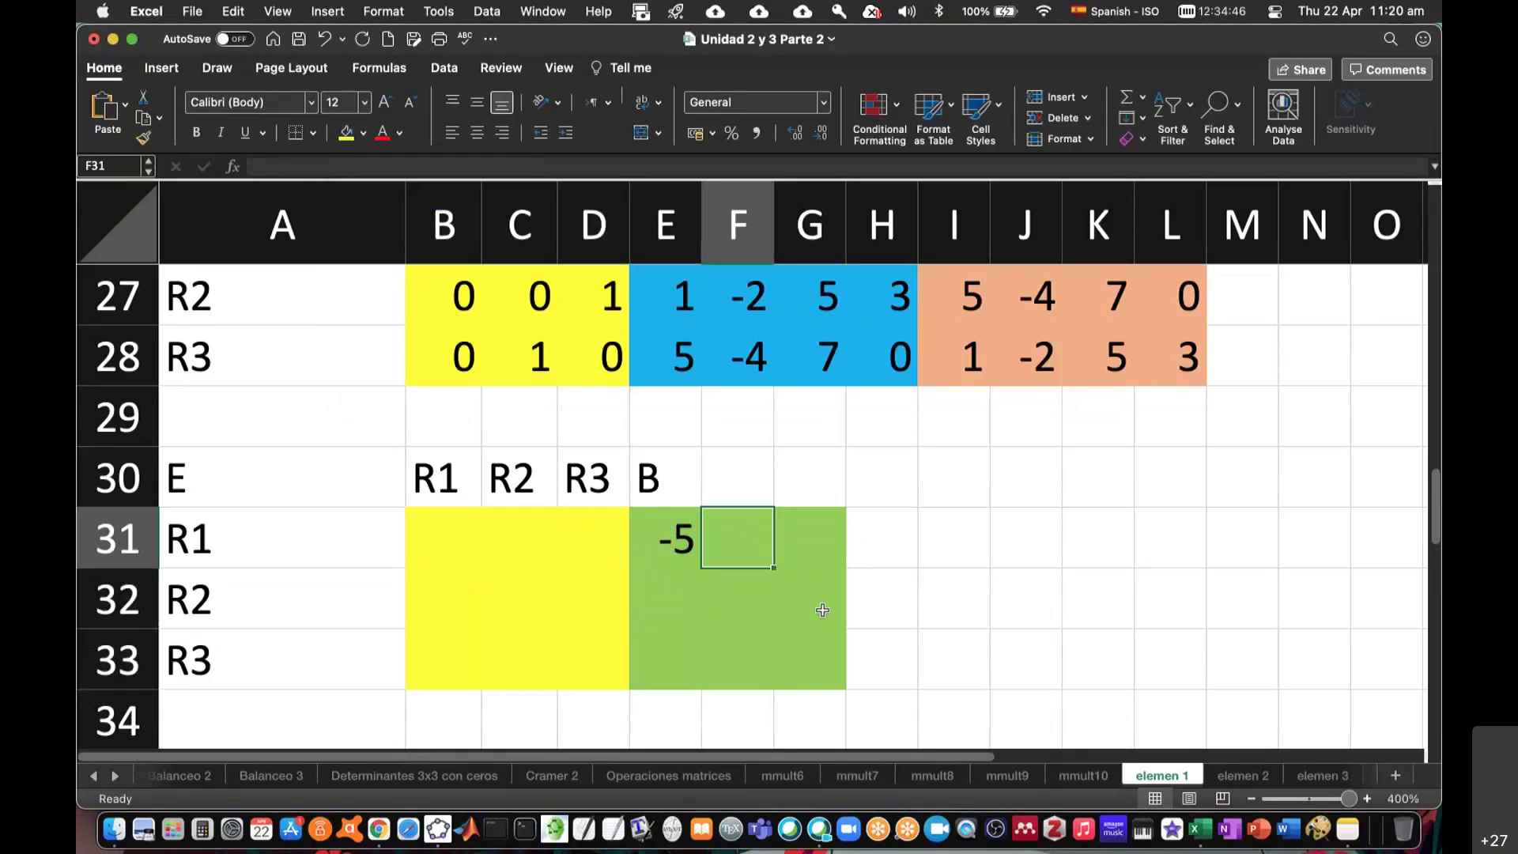
- Finish B's first row with 2 and 1, and enter its second row 0, 4, -7
type("2")
key("Tab")
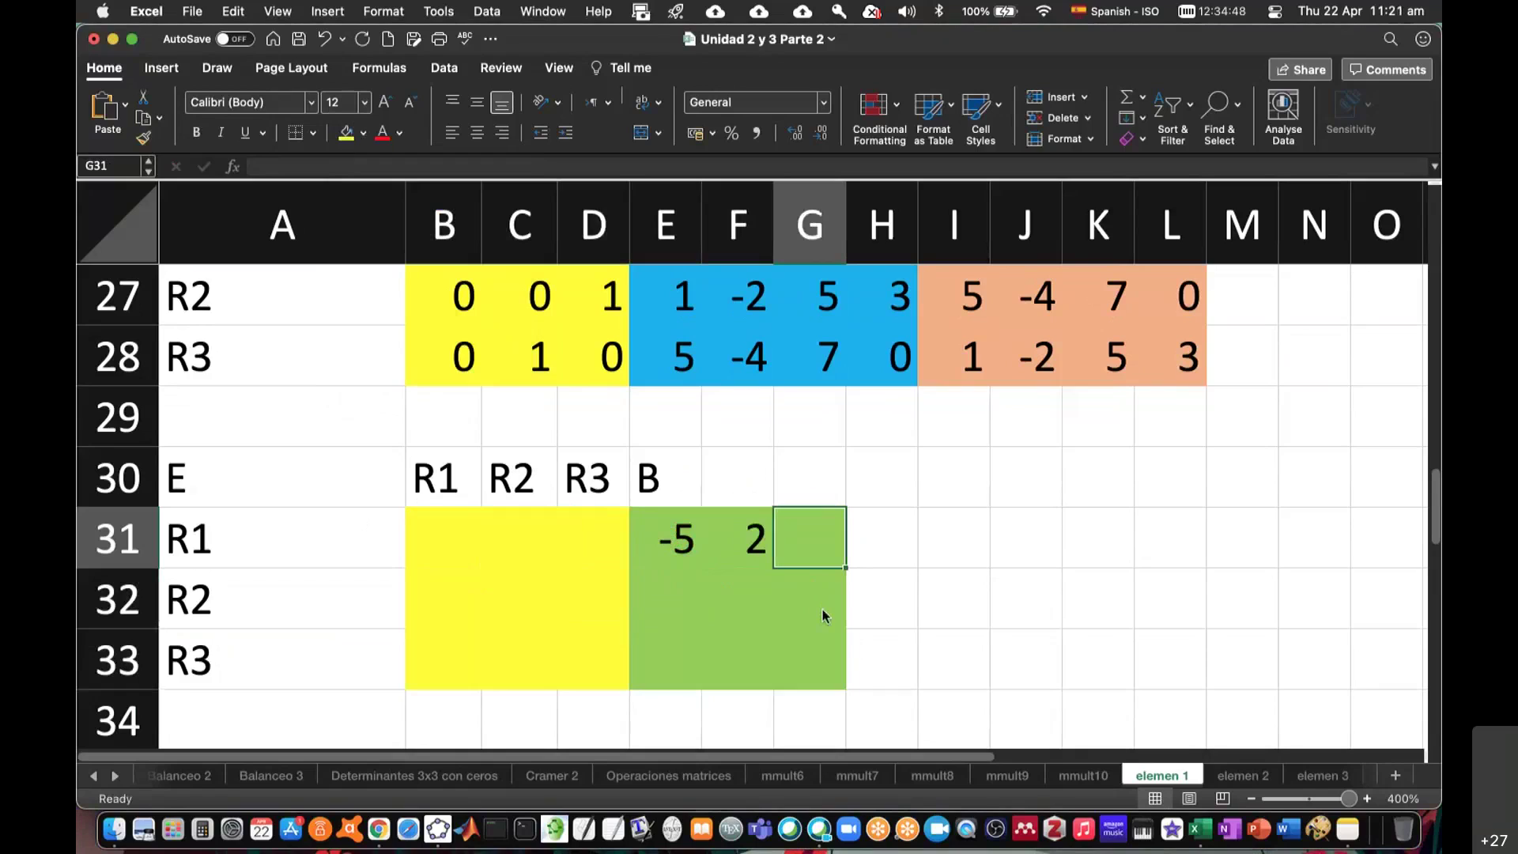
type("1")
left_click(823, 611)
key("Left")
key("Left")
type("0")
key("Tab")
type("4")
key("Tab")
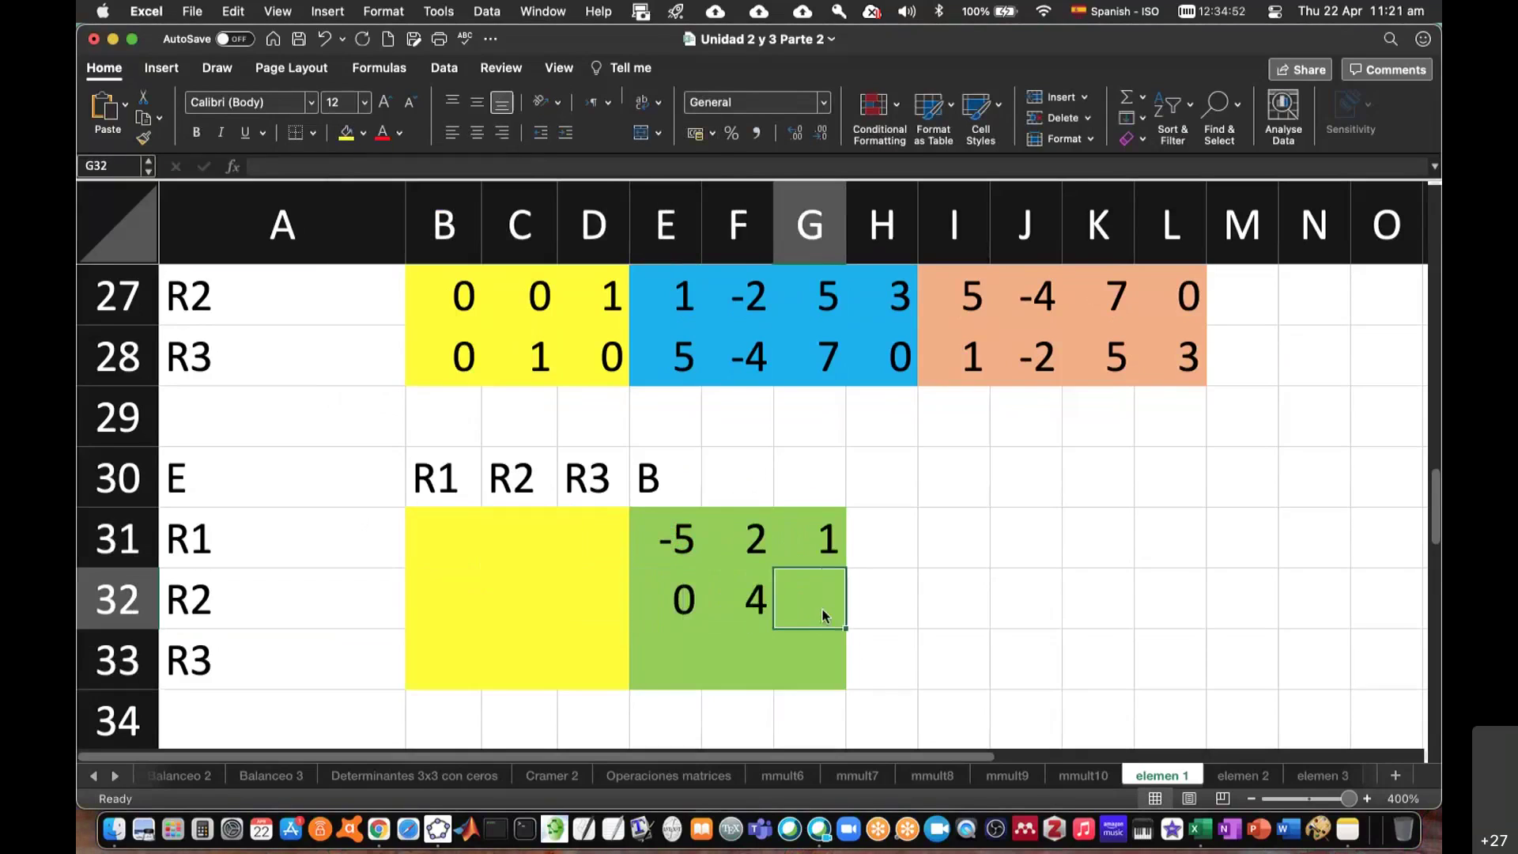
type("-7")
key("Down")
- Enter B's third row 3, 6, -2 and select the completed B matrix
key("Left")
key("Left")
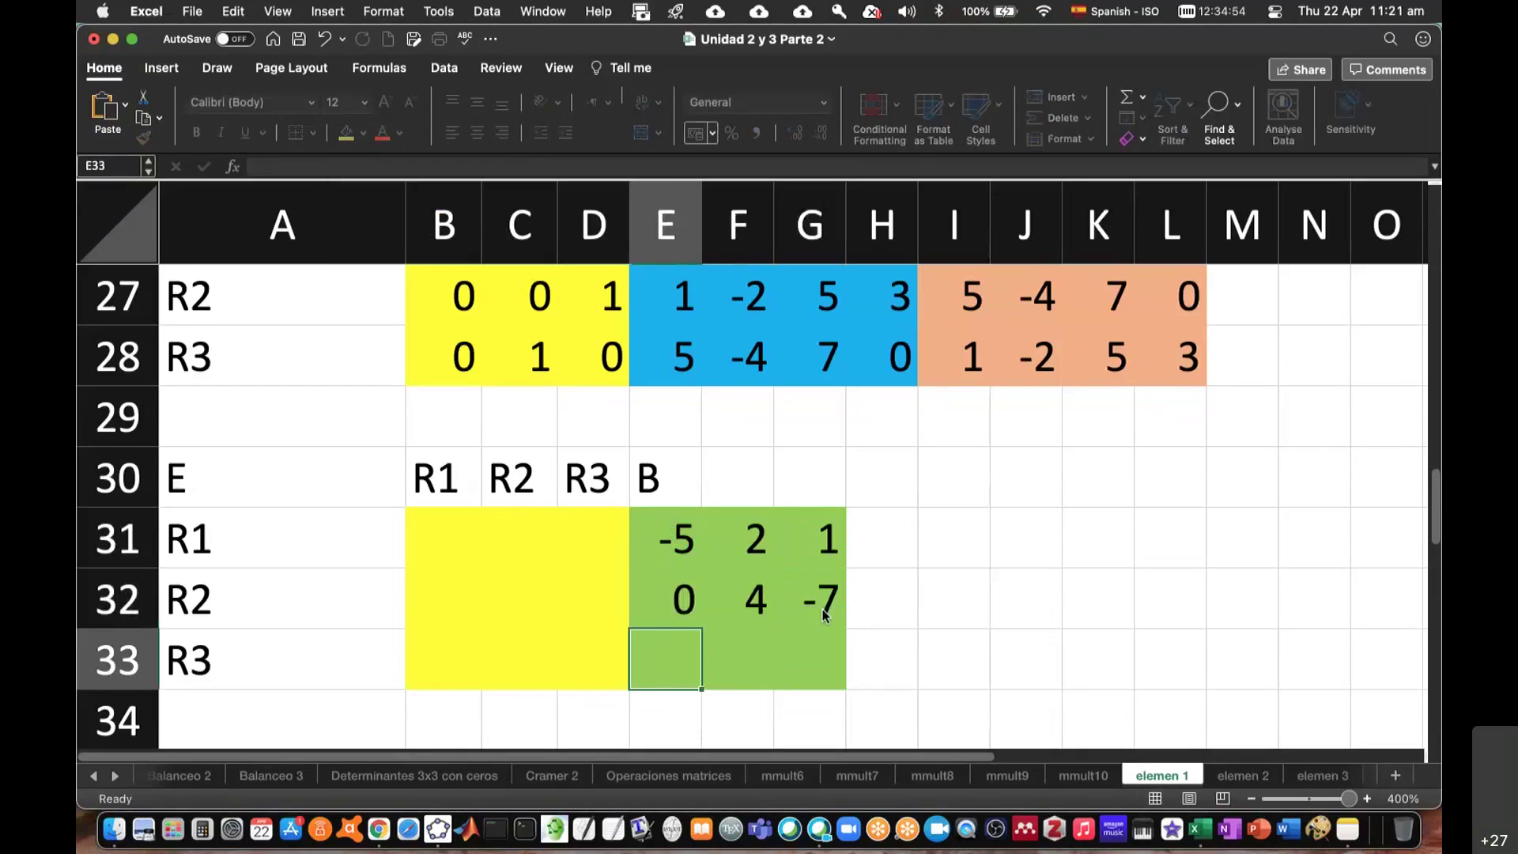
type("3")
key("Tab")
type("6")
key("Tab")
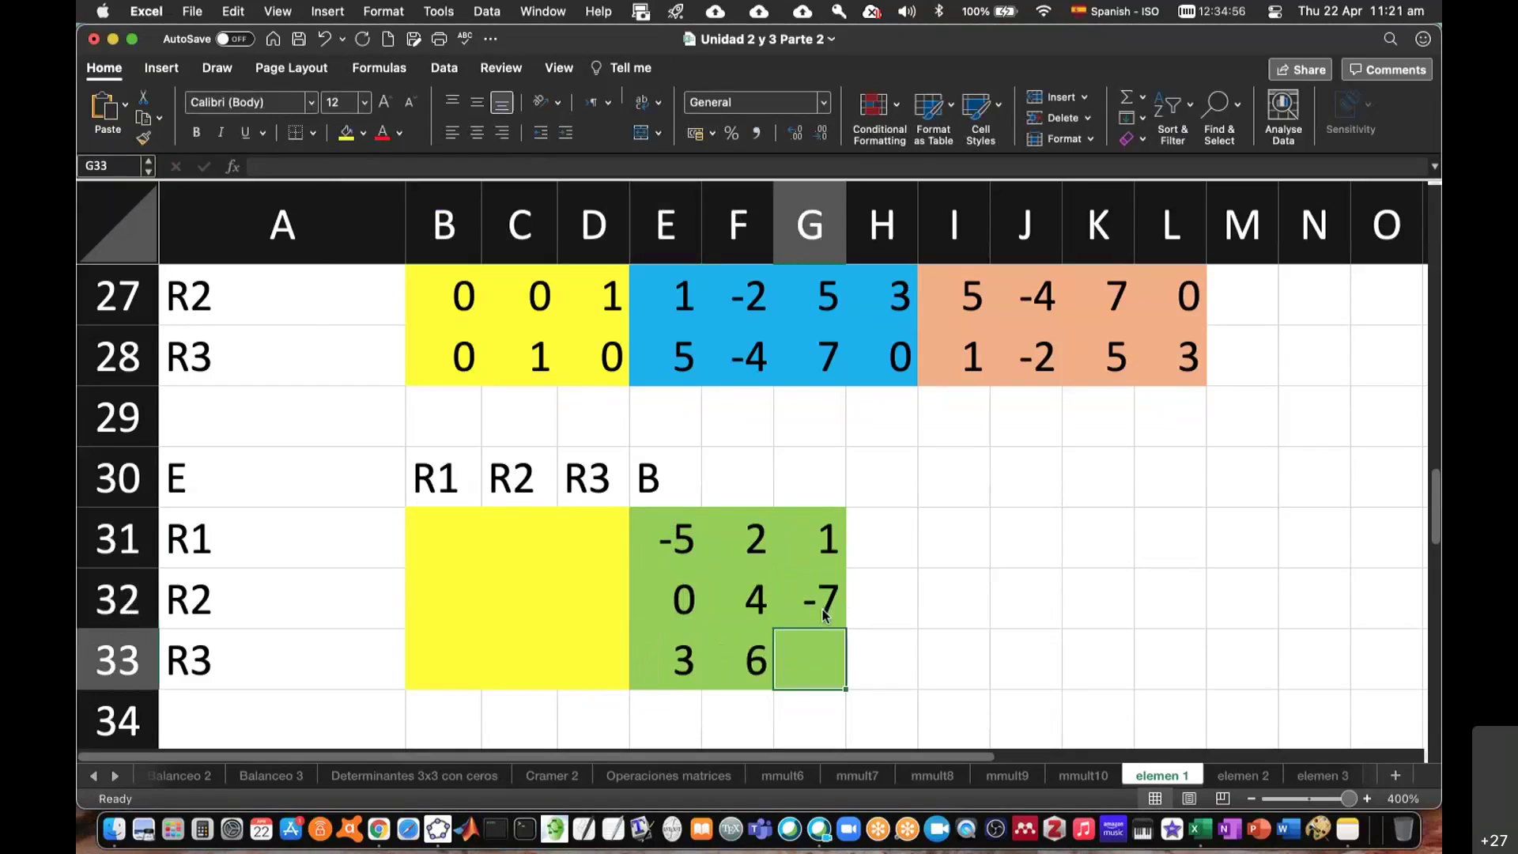
type("-2")
key("Return")
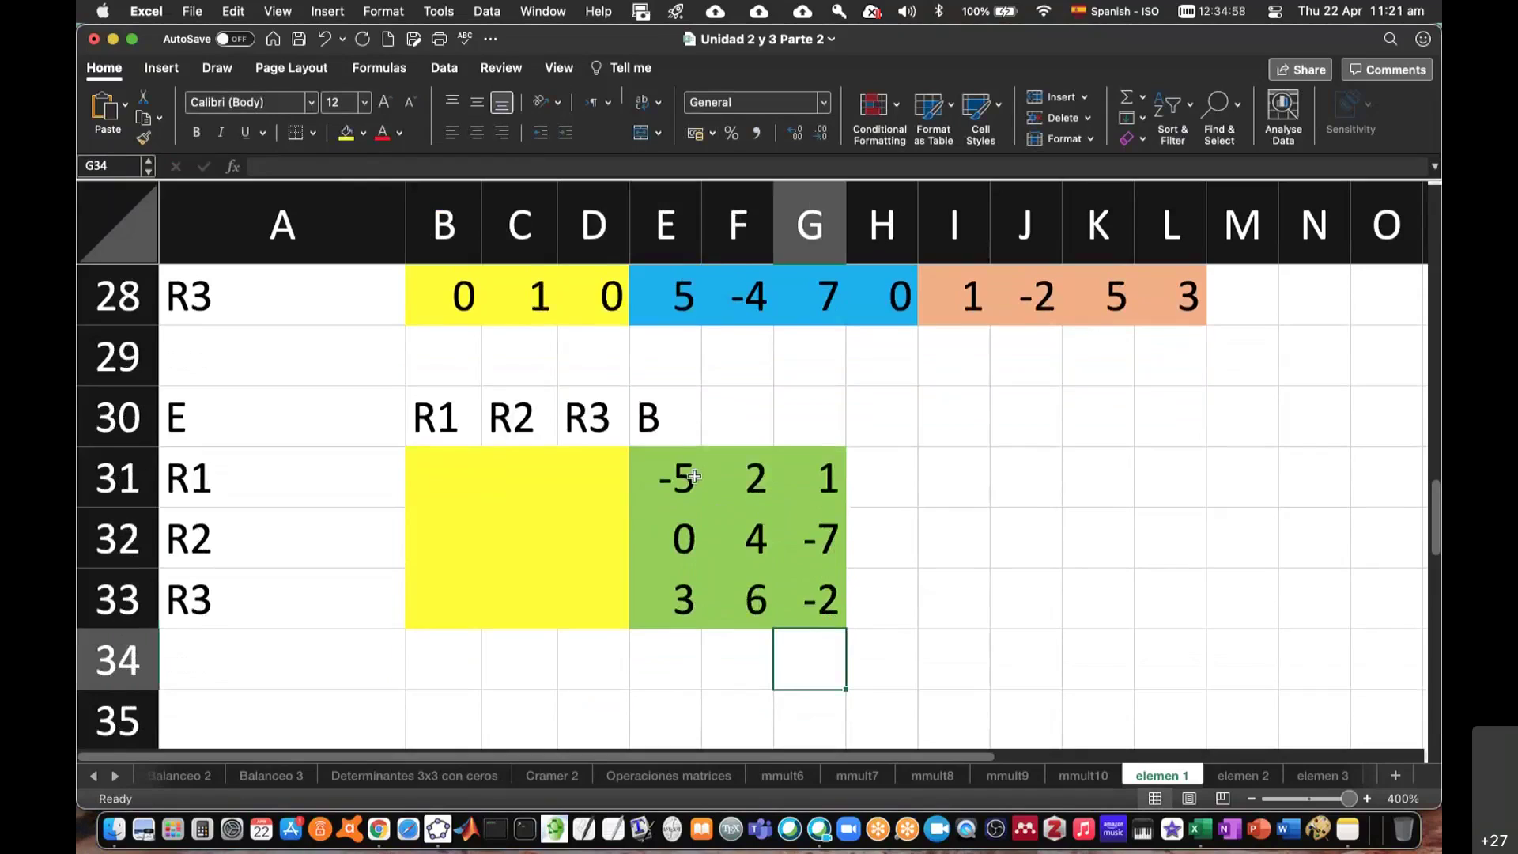
left_click_drag(694, 476, 821, 584)
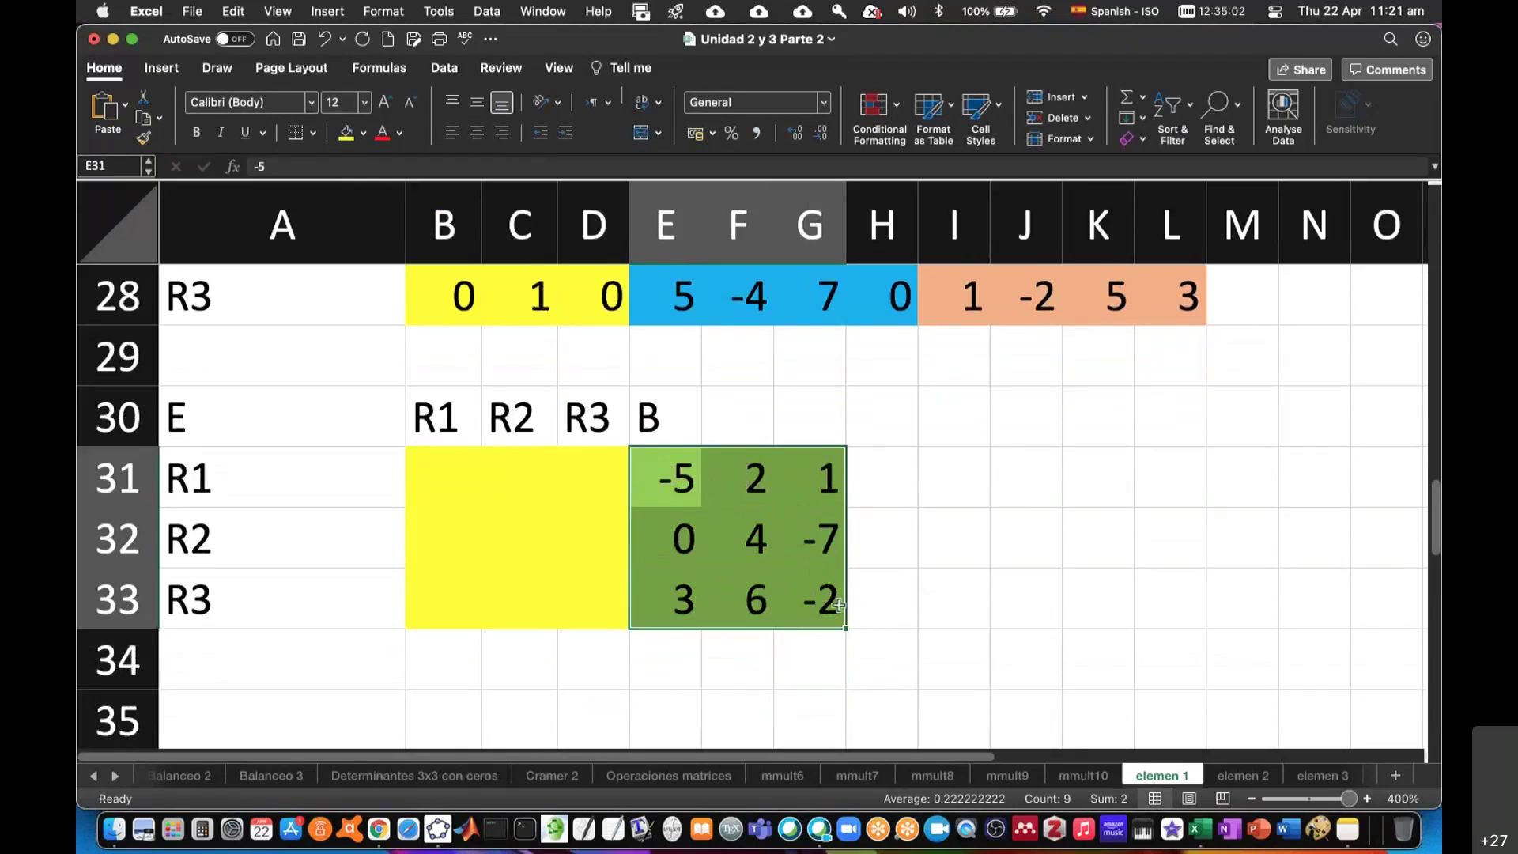
- Enter 1, 0, 0 as E's first row in B31:D31
left_click_drag(432, 468, 578, 586)
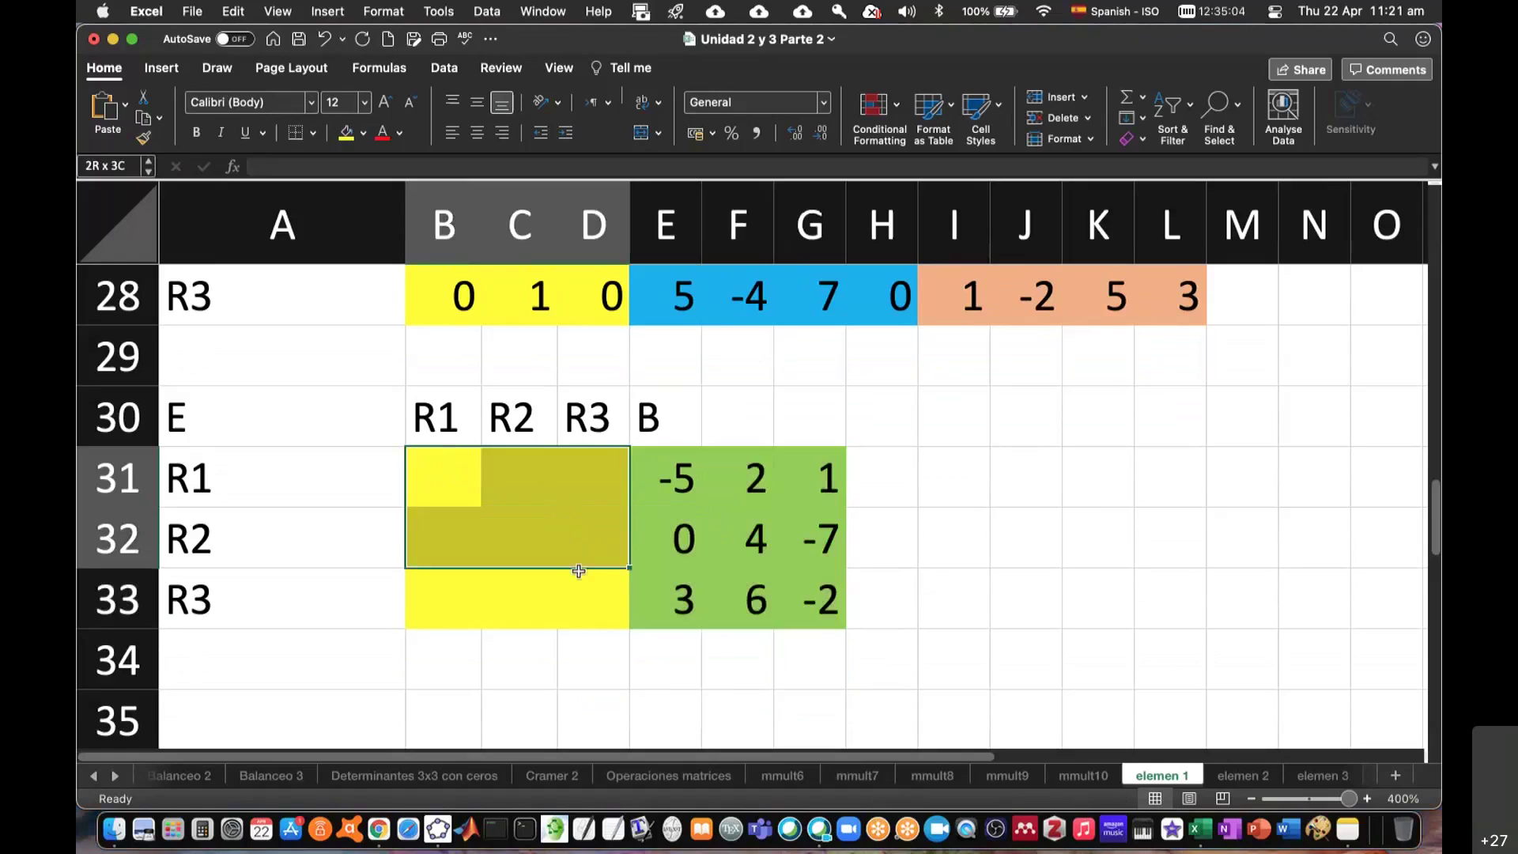
left_click(455, 481)
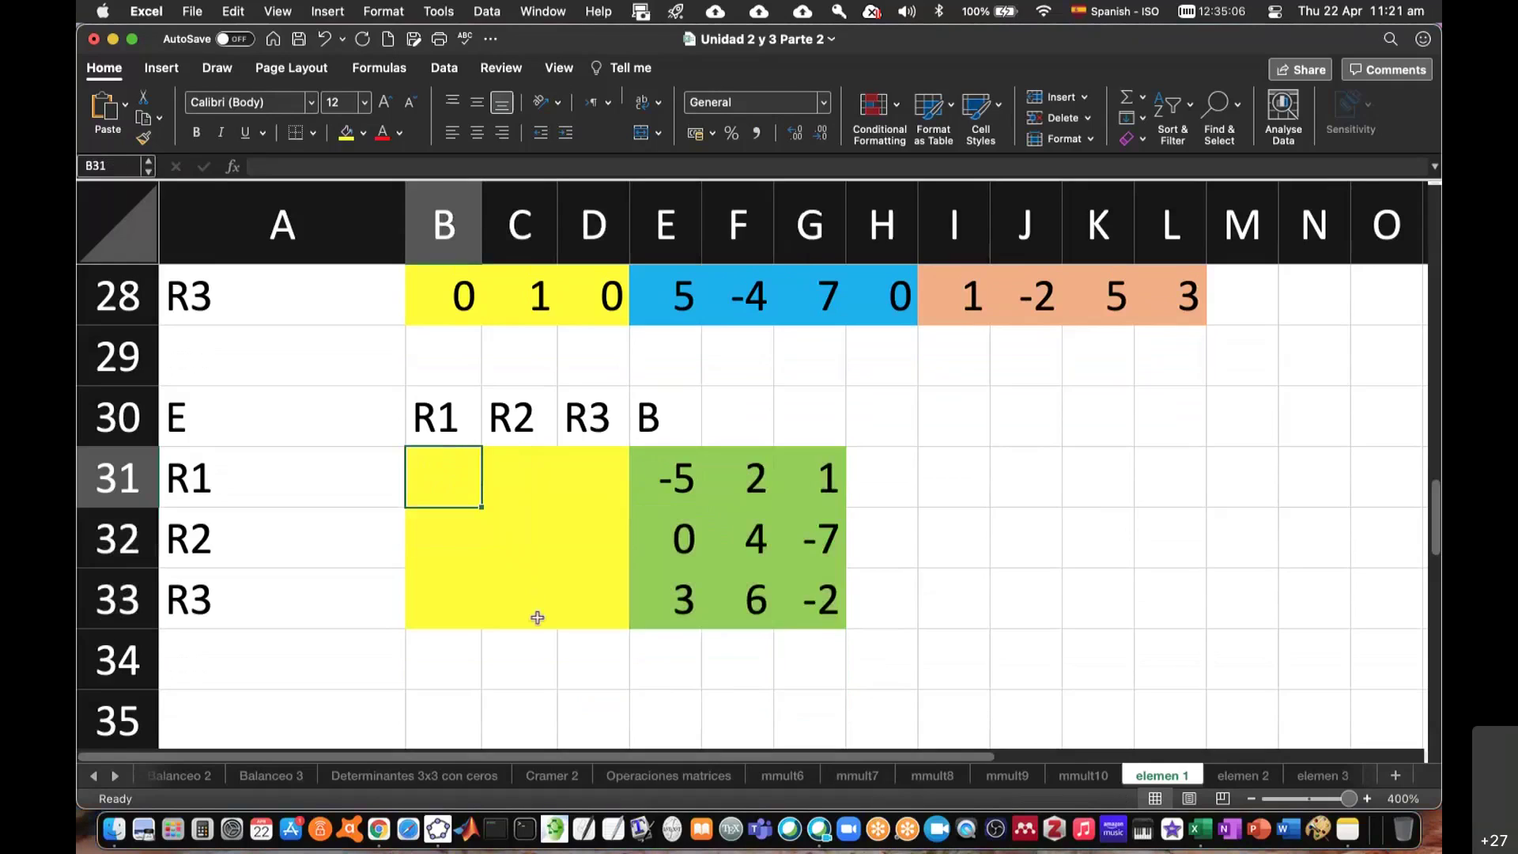
type("1")
key("Tab")
type("0")
key("Tab")
type("0")
key("Return")
- Fill E's remaining rows with 0, 1, 0 and 0, 0, 1
type("0")
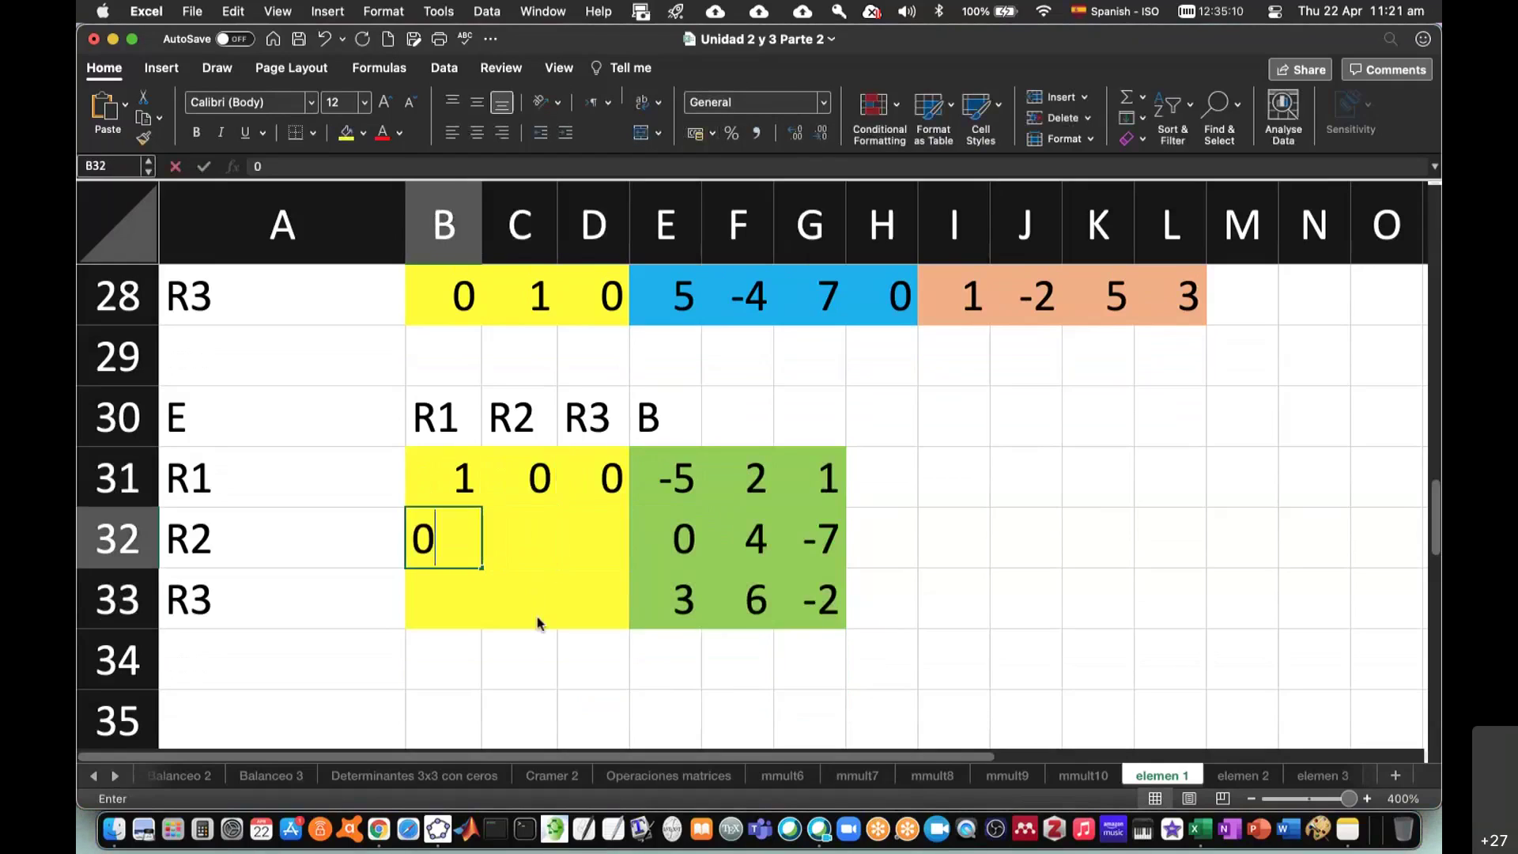
key("Tab")
type("1")
key("Tab")
type("0")
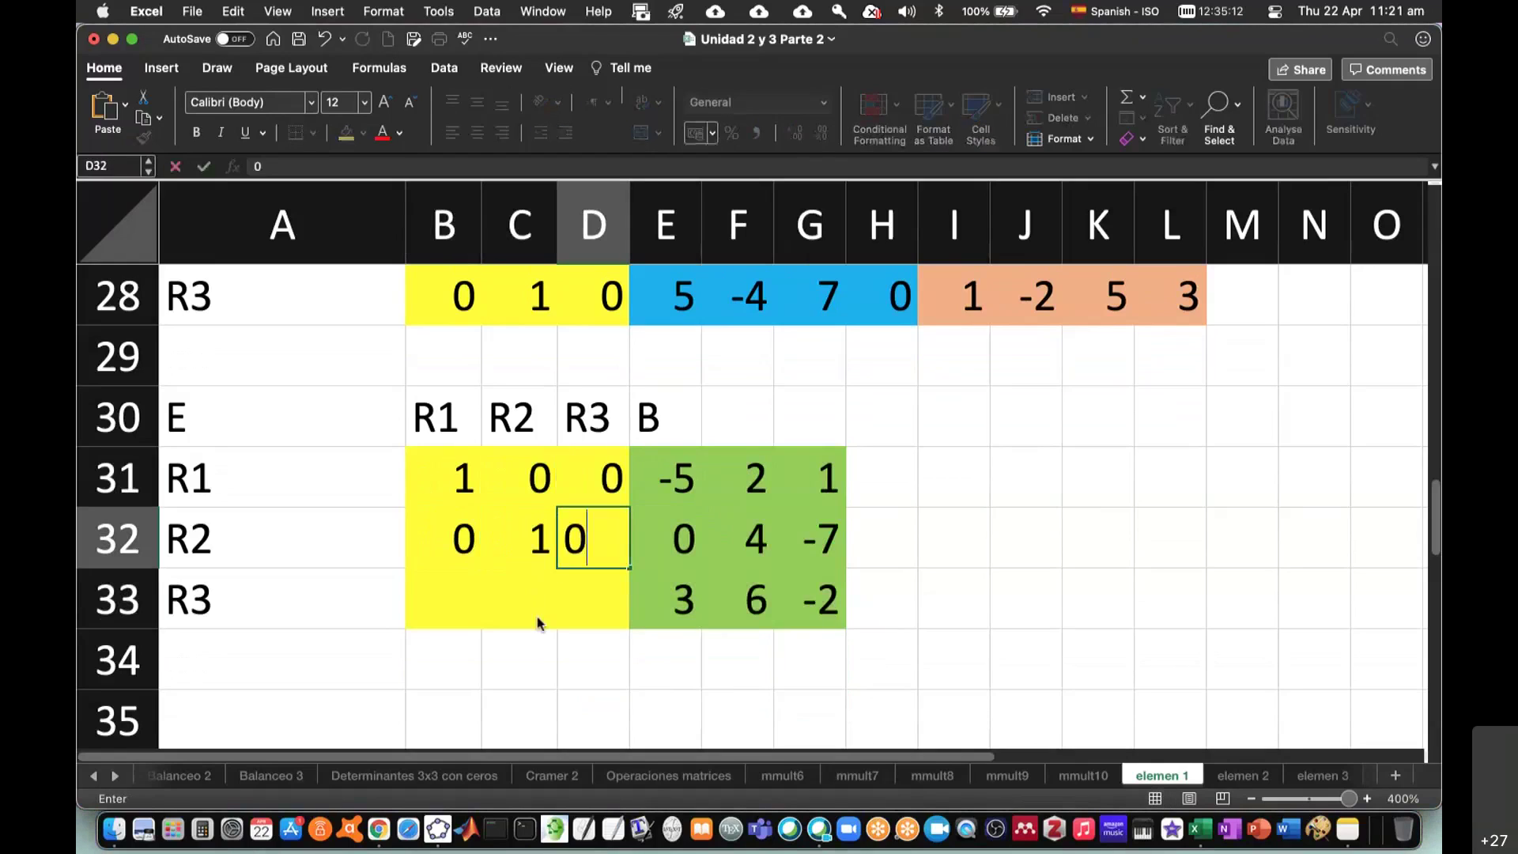
key("Return")
key("Left")
key("Left")
type("0")
key("Tab")
type("0")
key("Tab")
type("1")
key("Tab")
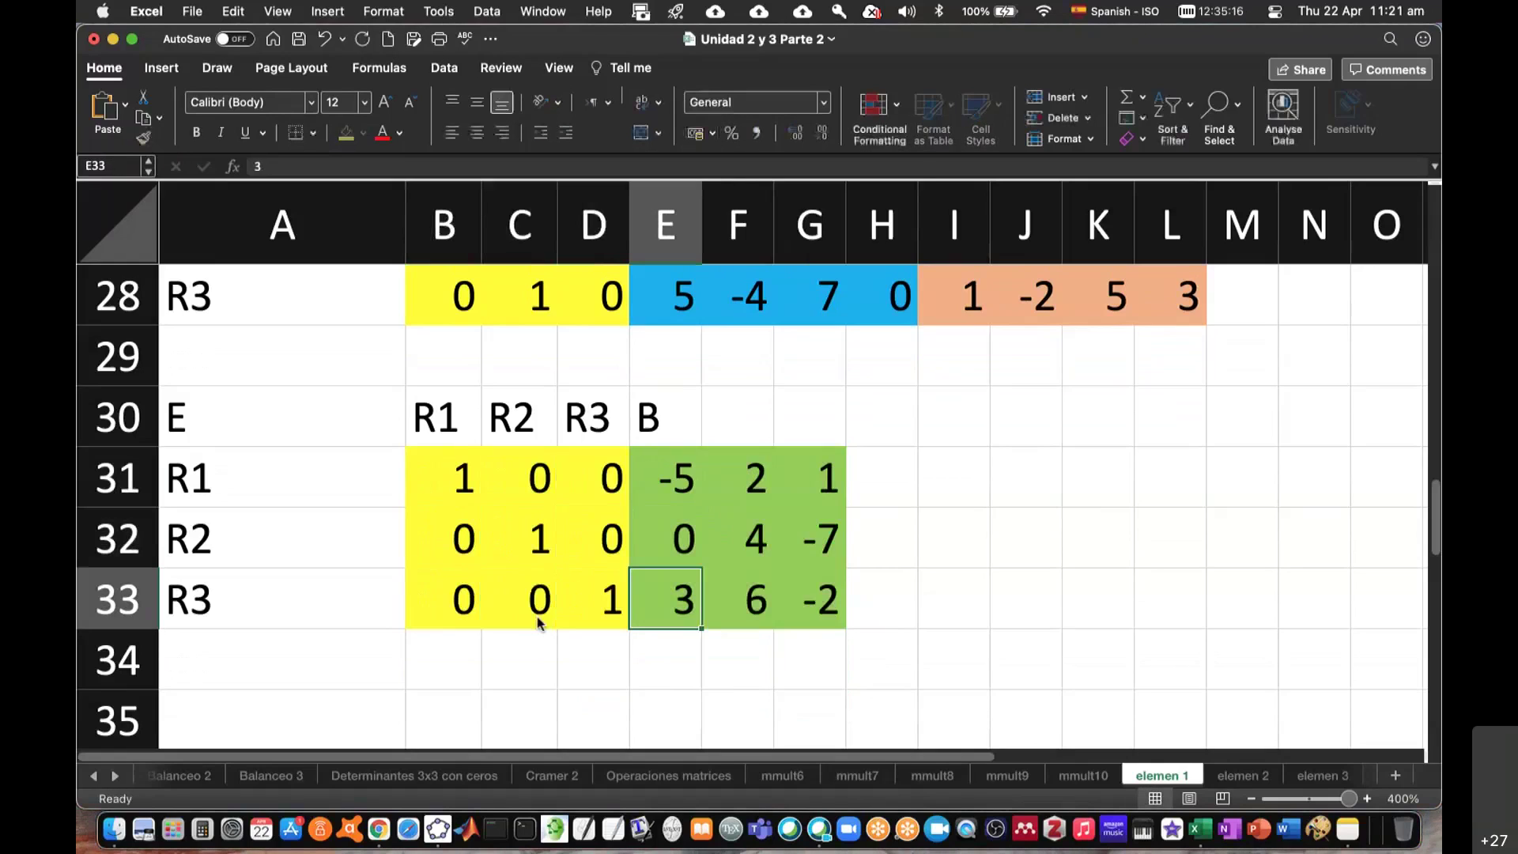
- Head H30 as EB and enter =MMULT(B31:D33,E31:G33) in H31
scroll(885, 413, "down", 1)
left_click(884, 417)
type("EB")
key("Return")
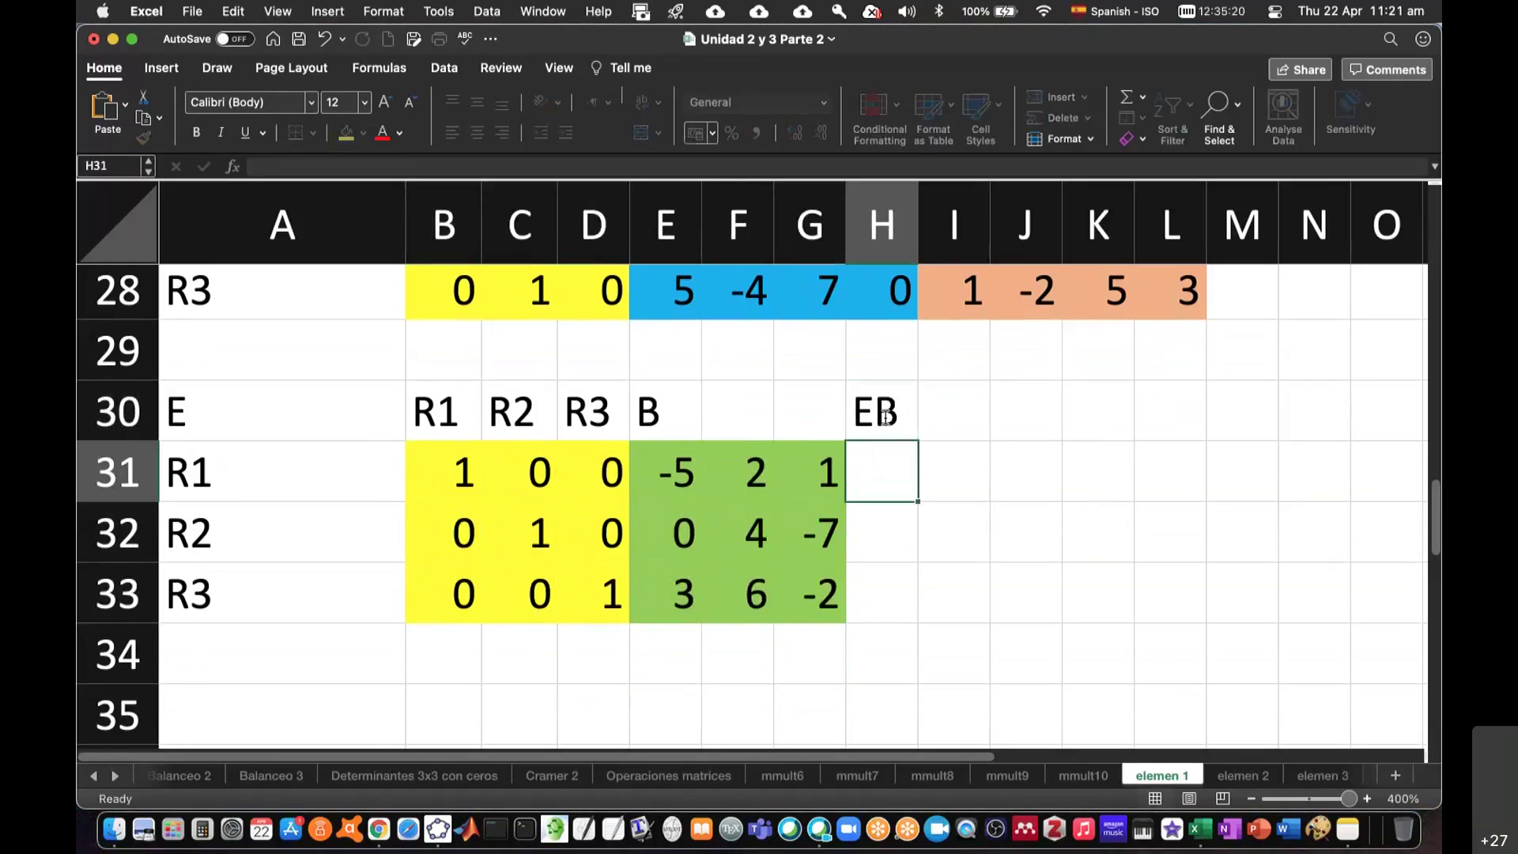
type("?")
type("=mm")
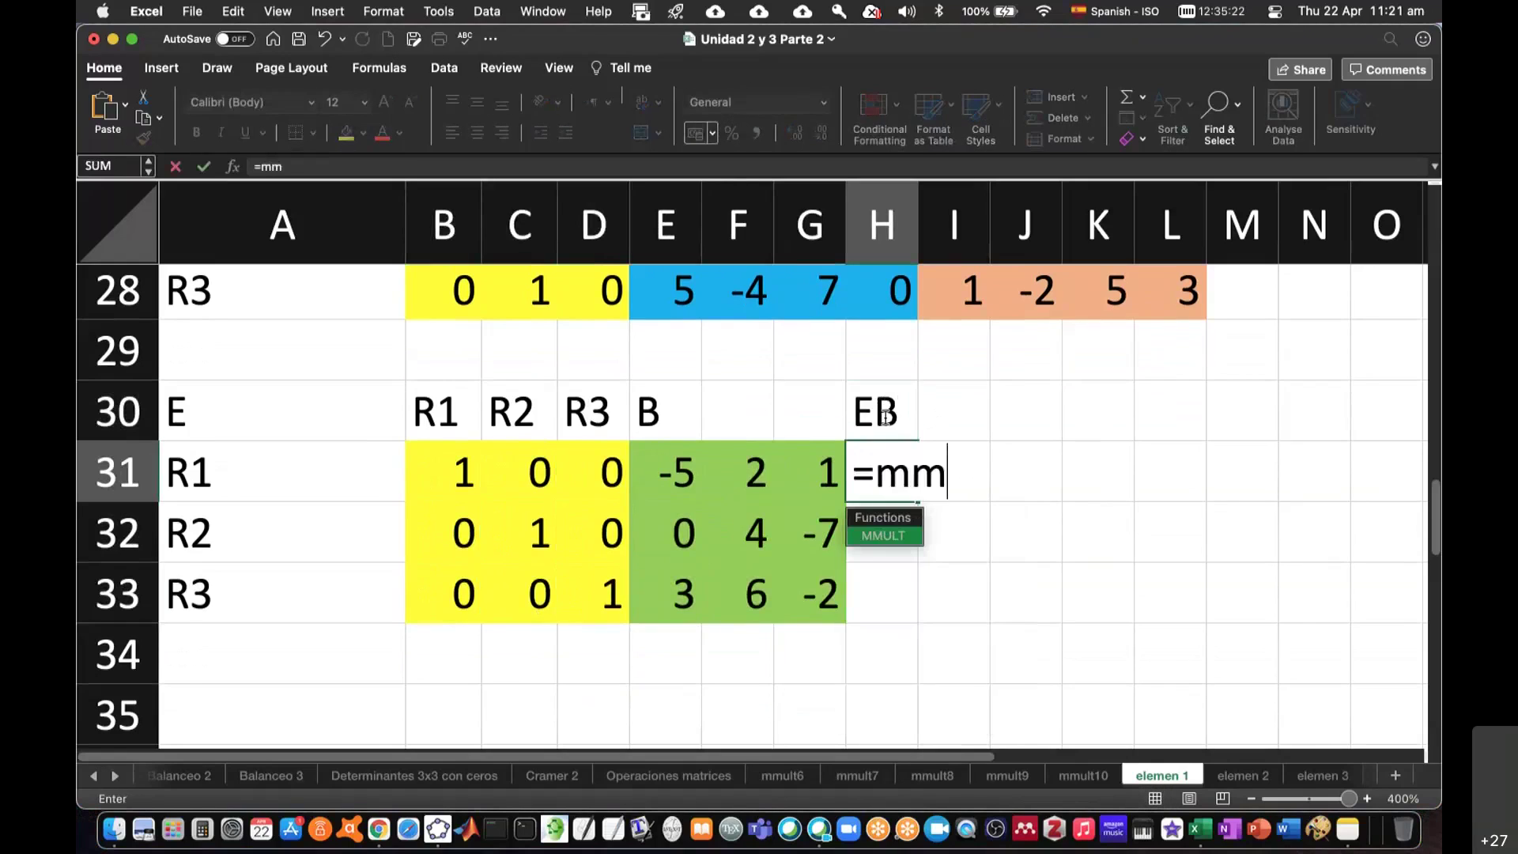
type("(")
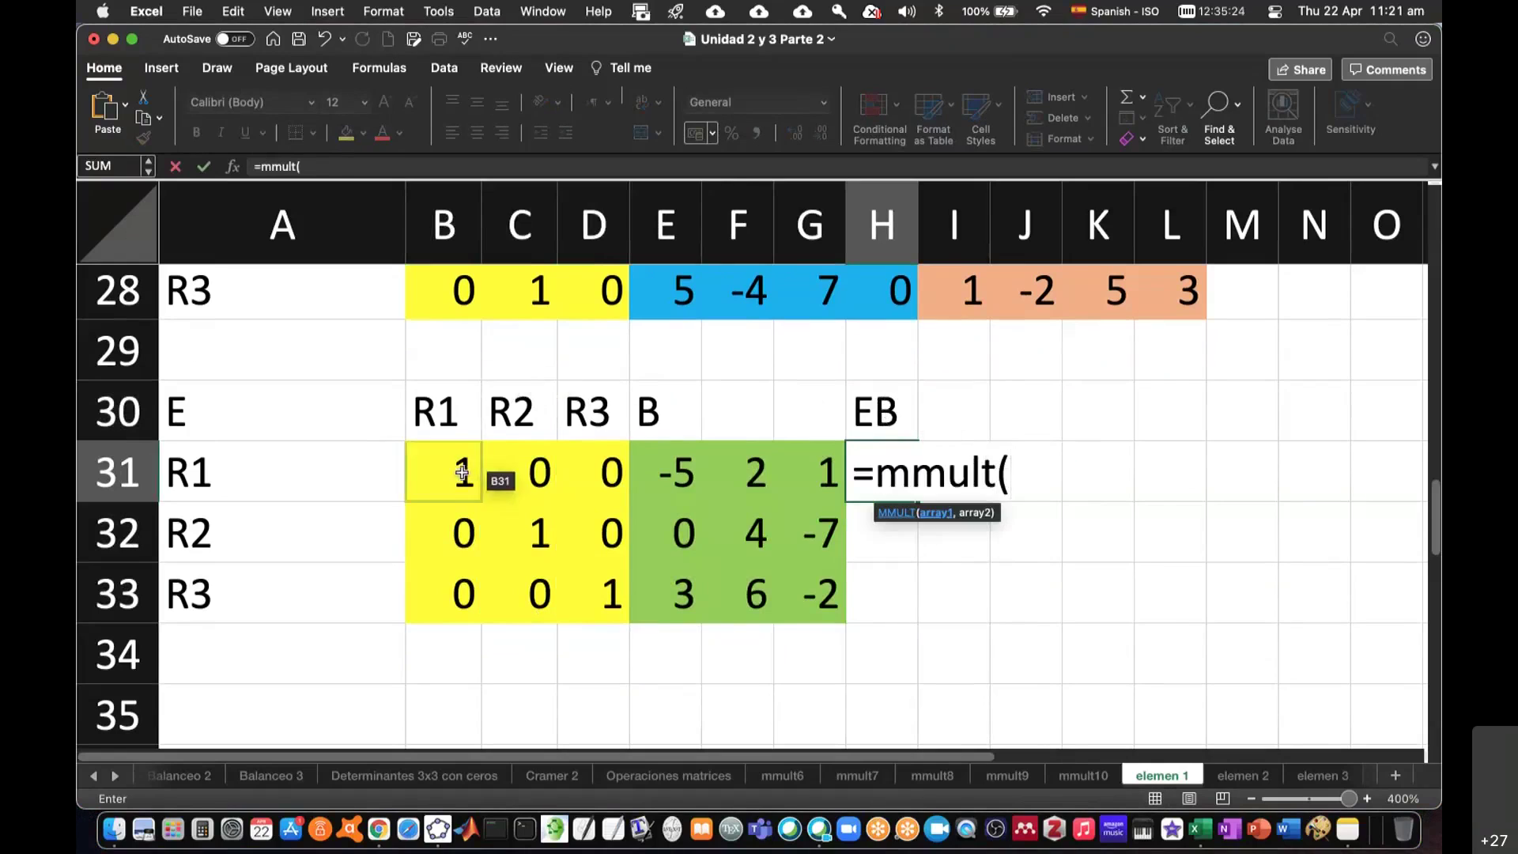
left_click_drag(459, 472, 593, 574)
type(",")
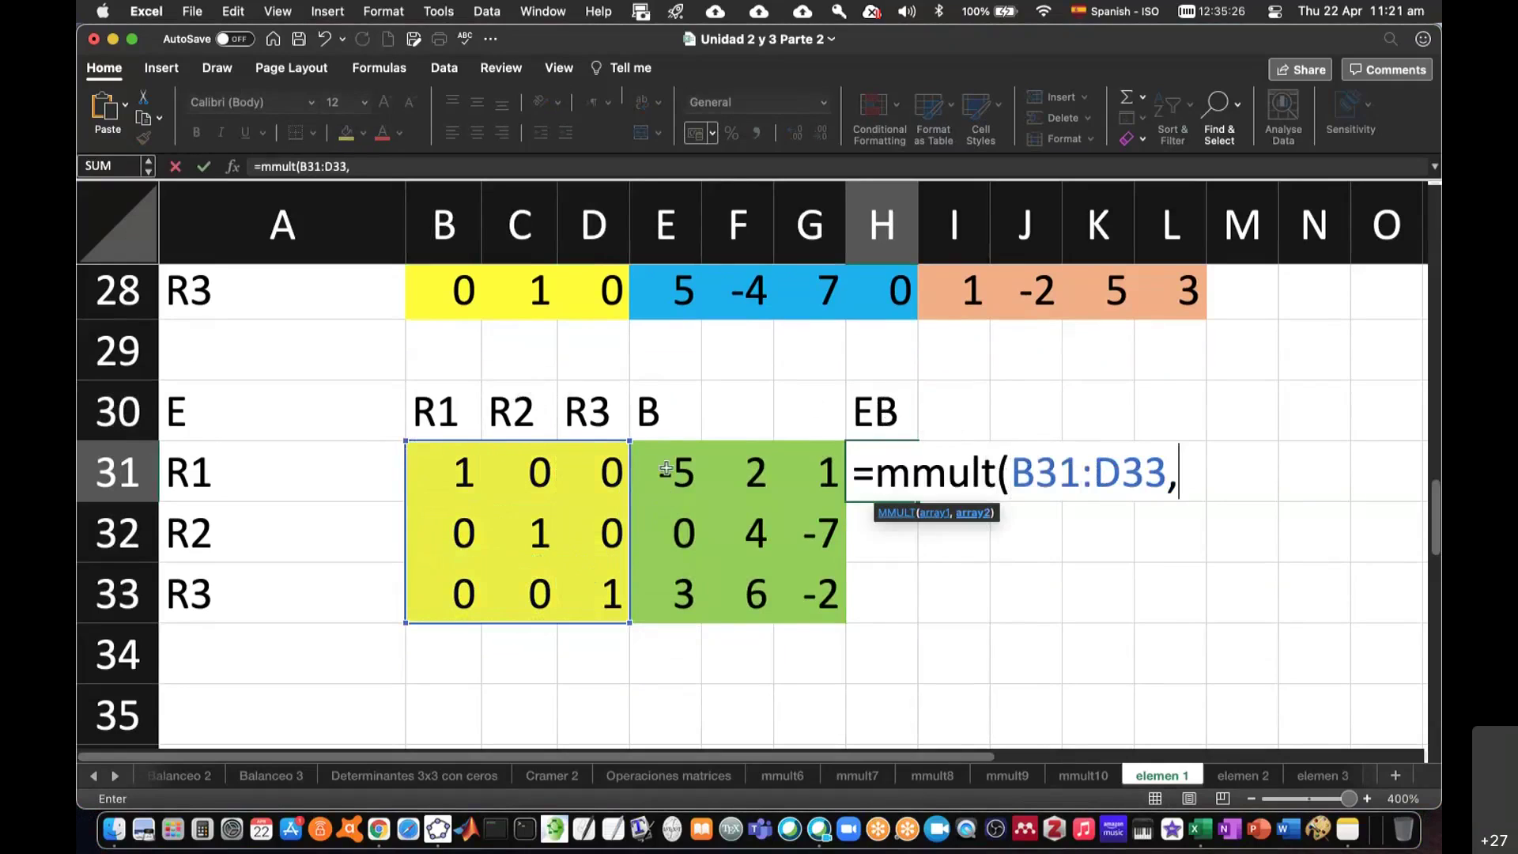
left_click_drag(672, 473, 812, 593)
key("Return")
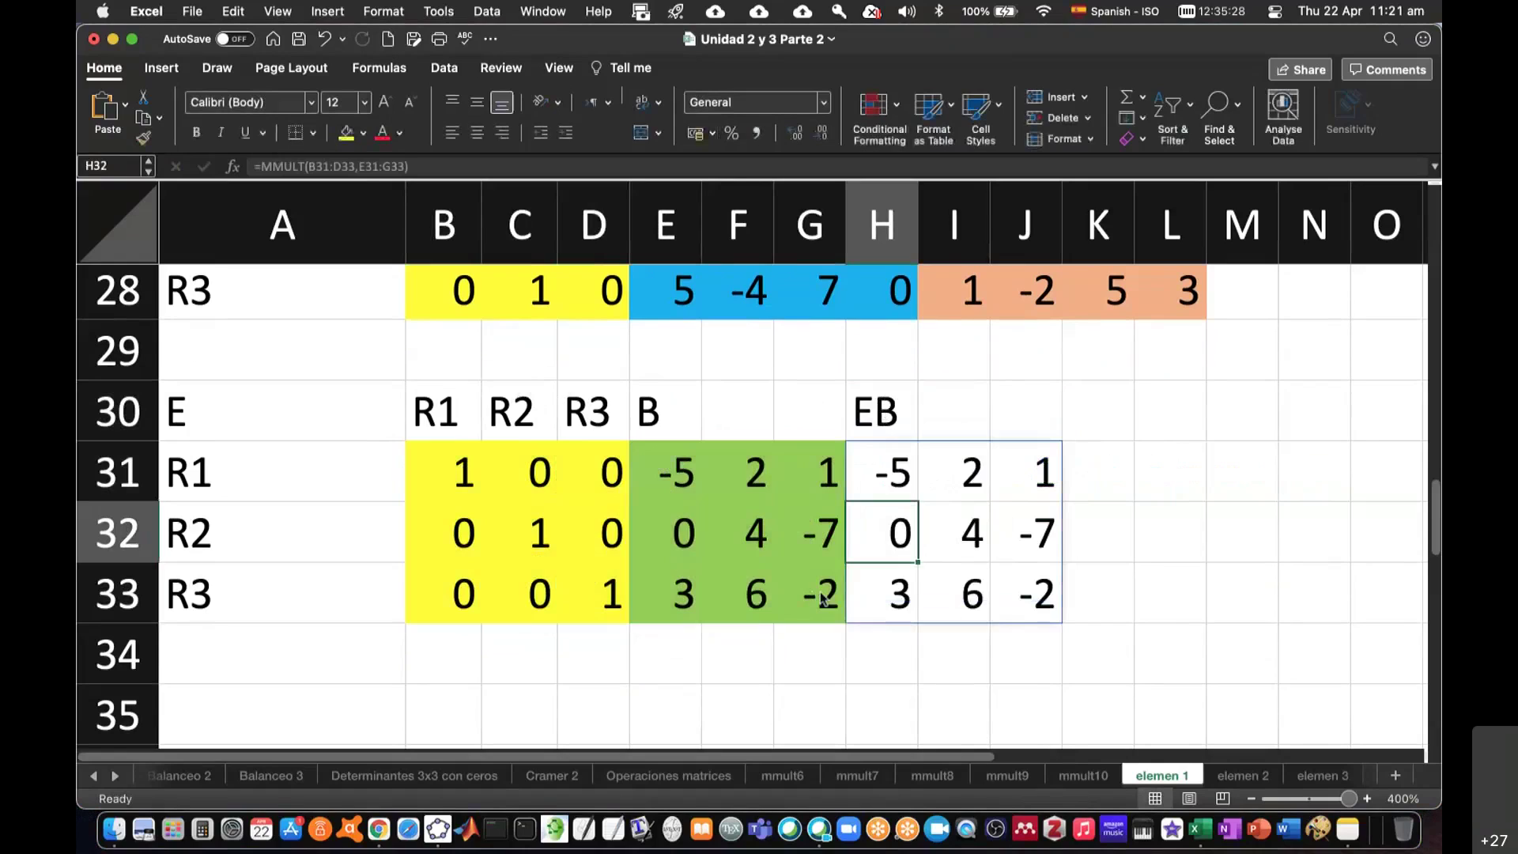
- Shade the EB result H31:J33 light blue
left_click_drag(888, 468, 1019, 587)
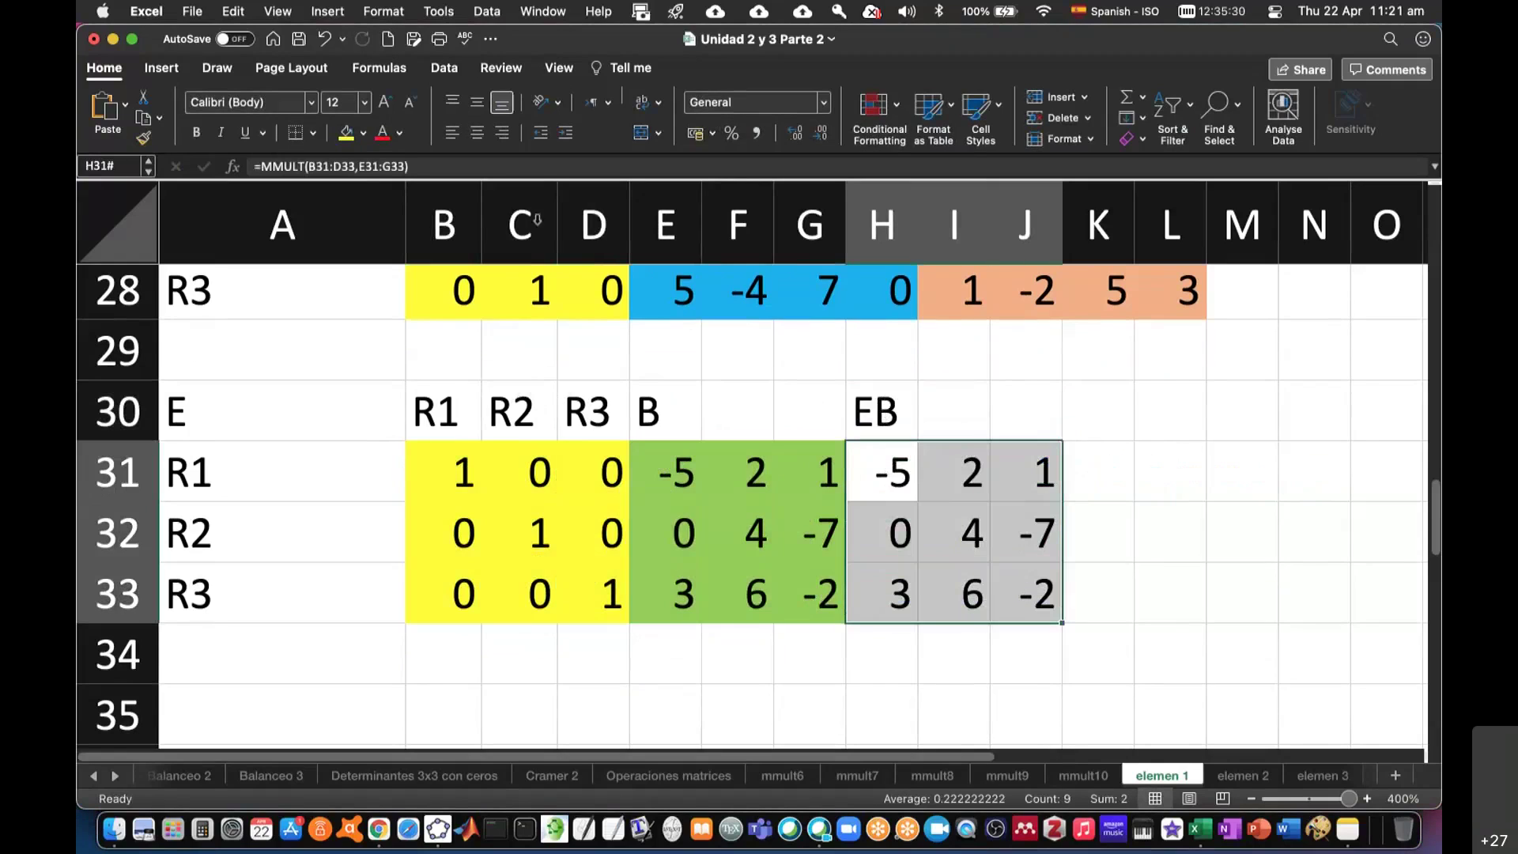
left_click(364, 133)
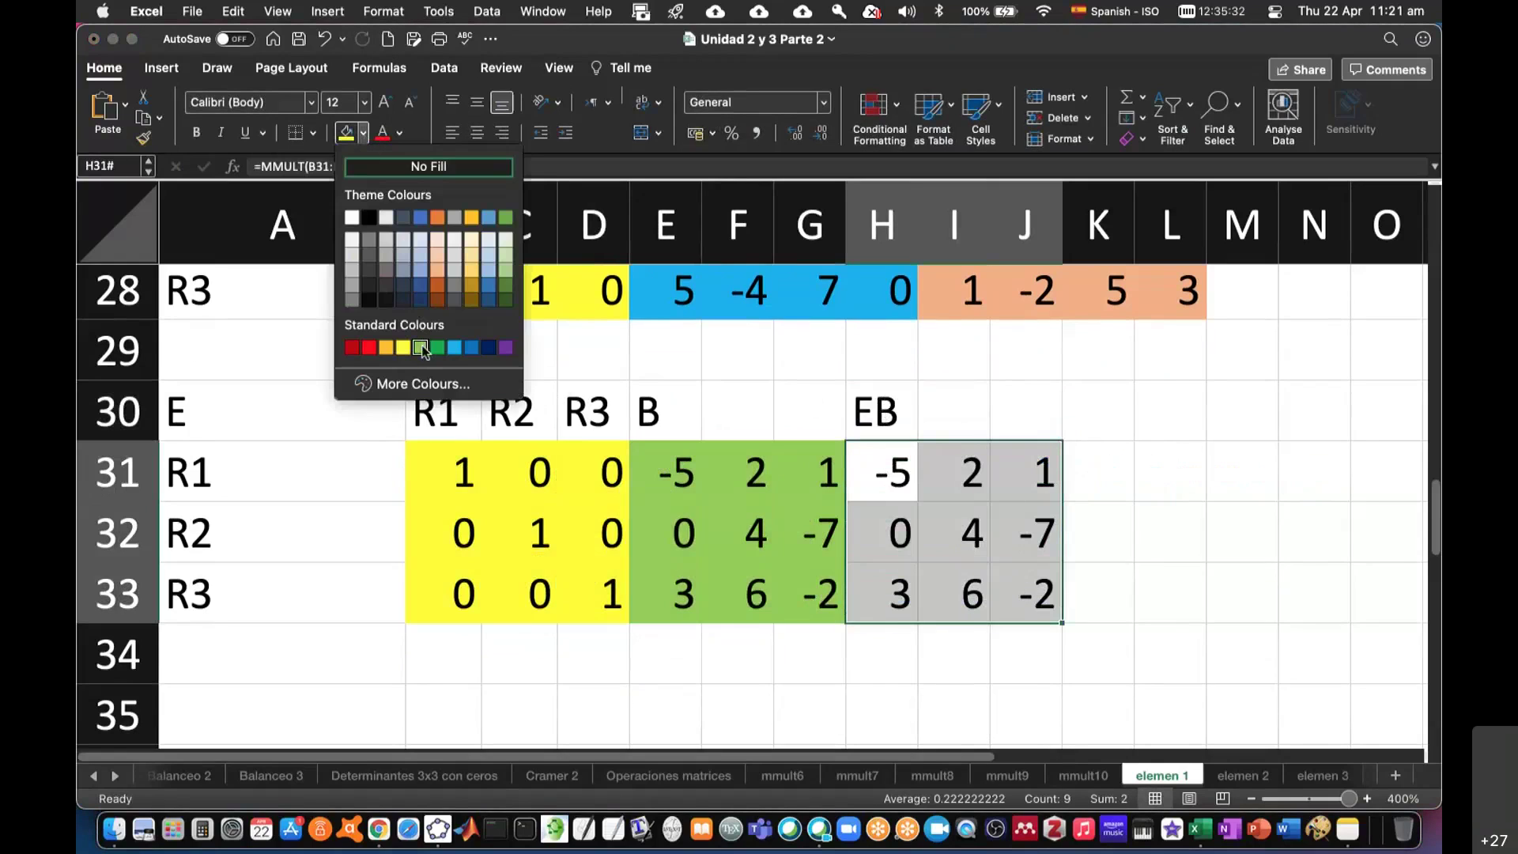
left_click(455, 348)
left_click(810, 532)
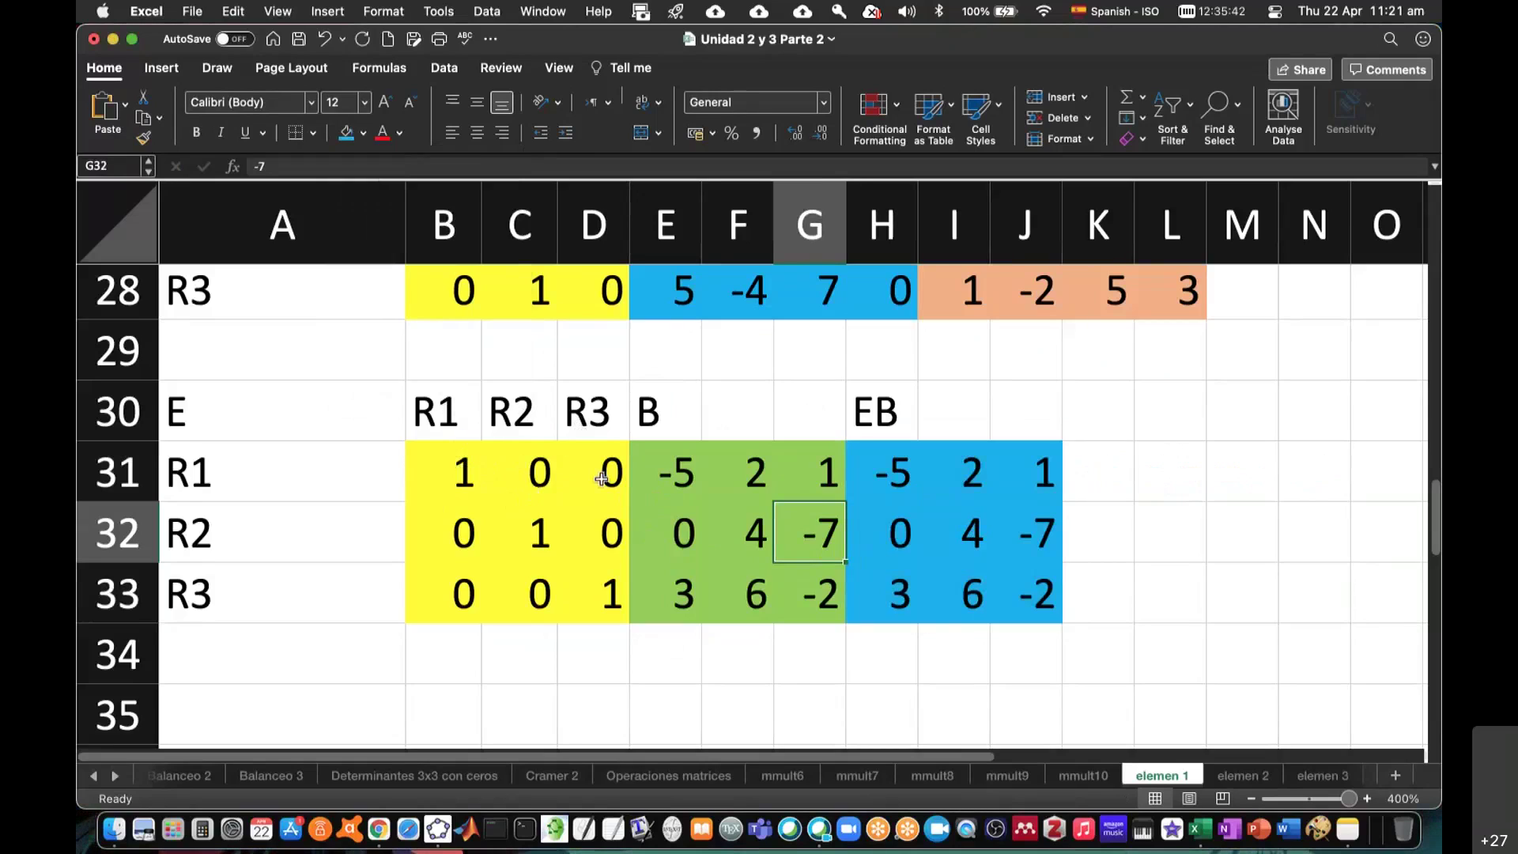
- Change E to 0 0 1 / 0 1 0 / 1 0 0, swapping B's rows 1 and 3
left_click(466, 474)
type("0")
key("Tab")
key("Tab")
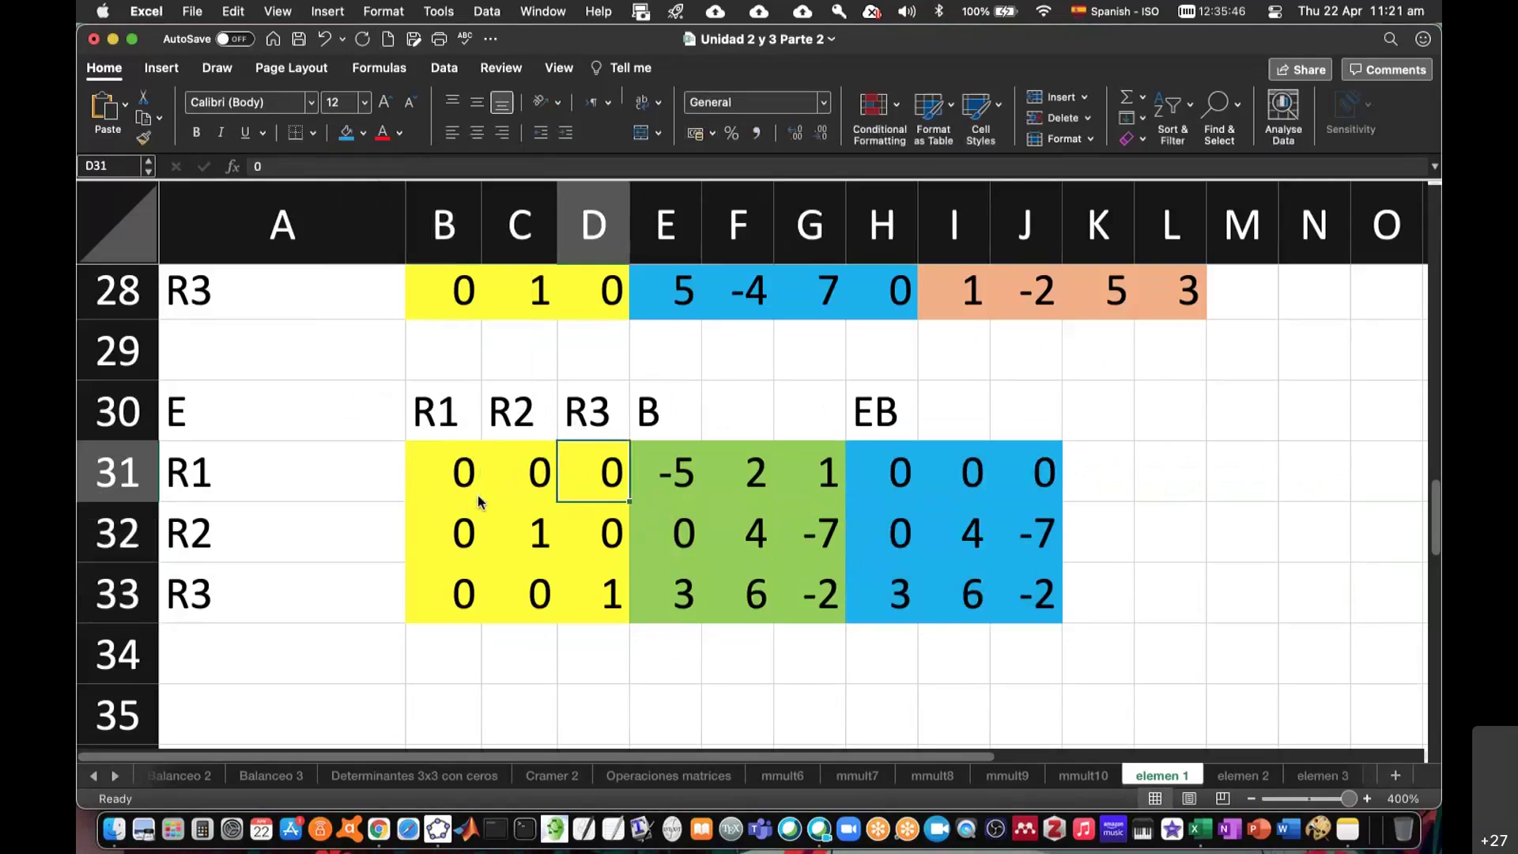
type("1")
key("Return")
key("Return")
type("0")
key("Return")
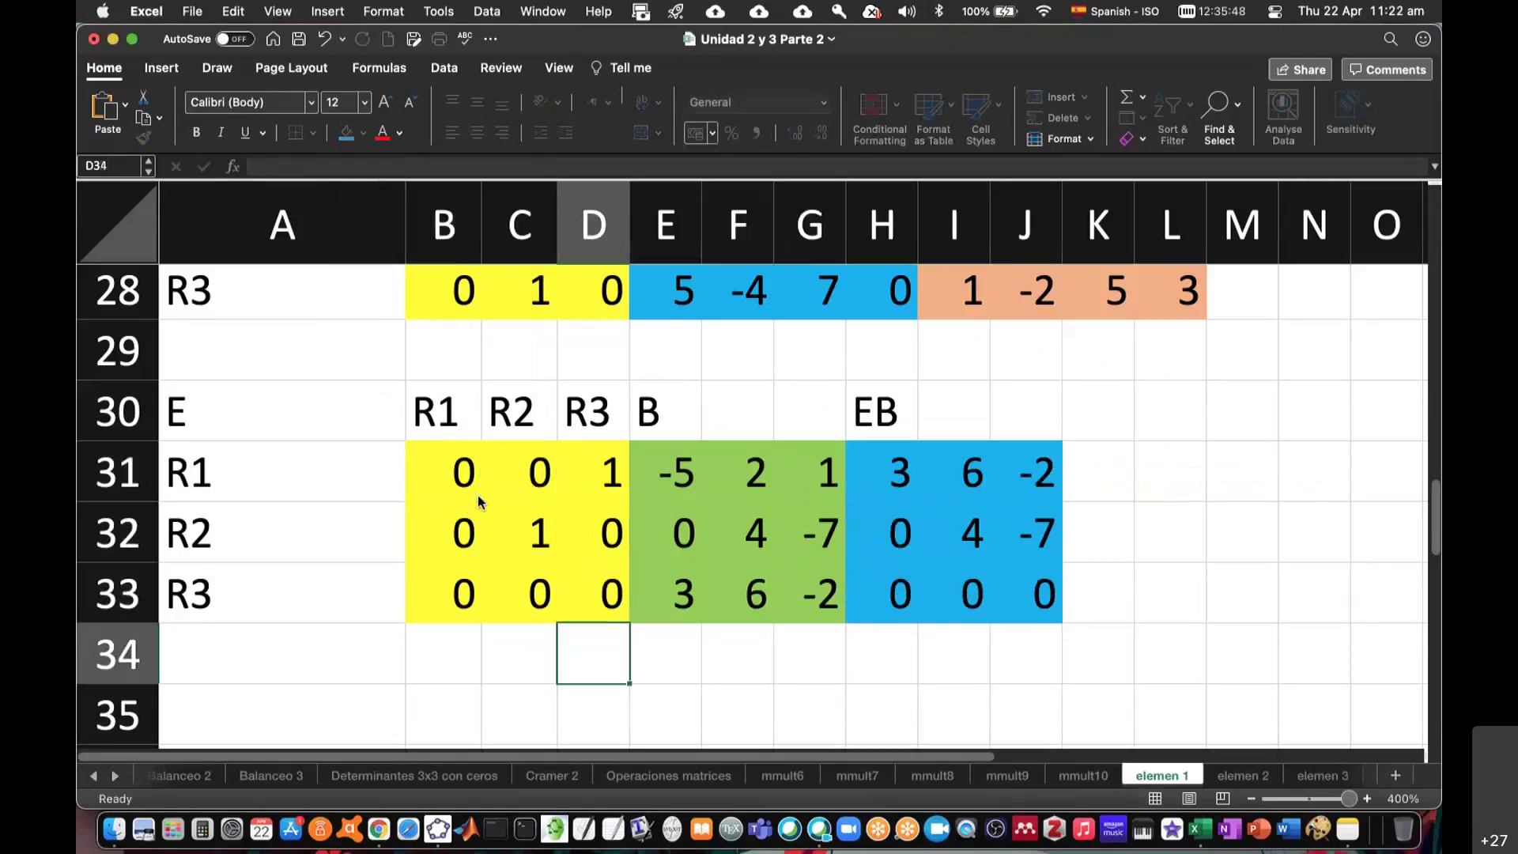
key("Left")
key("Up")
key("Left")
type("1")
key("Tab")
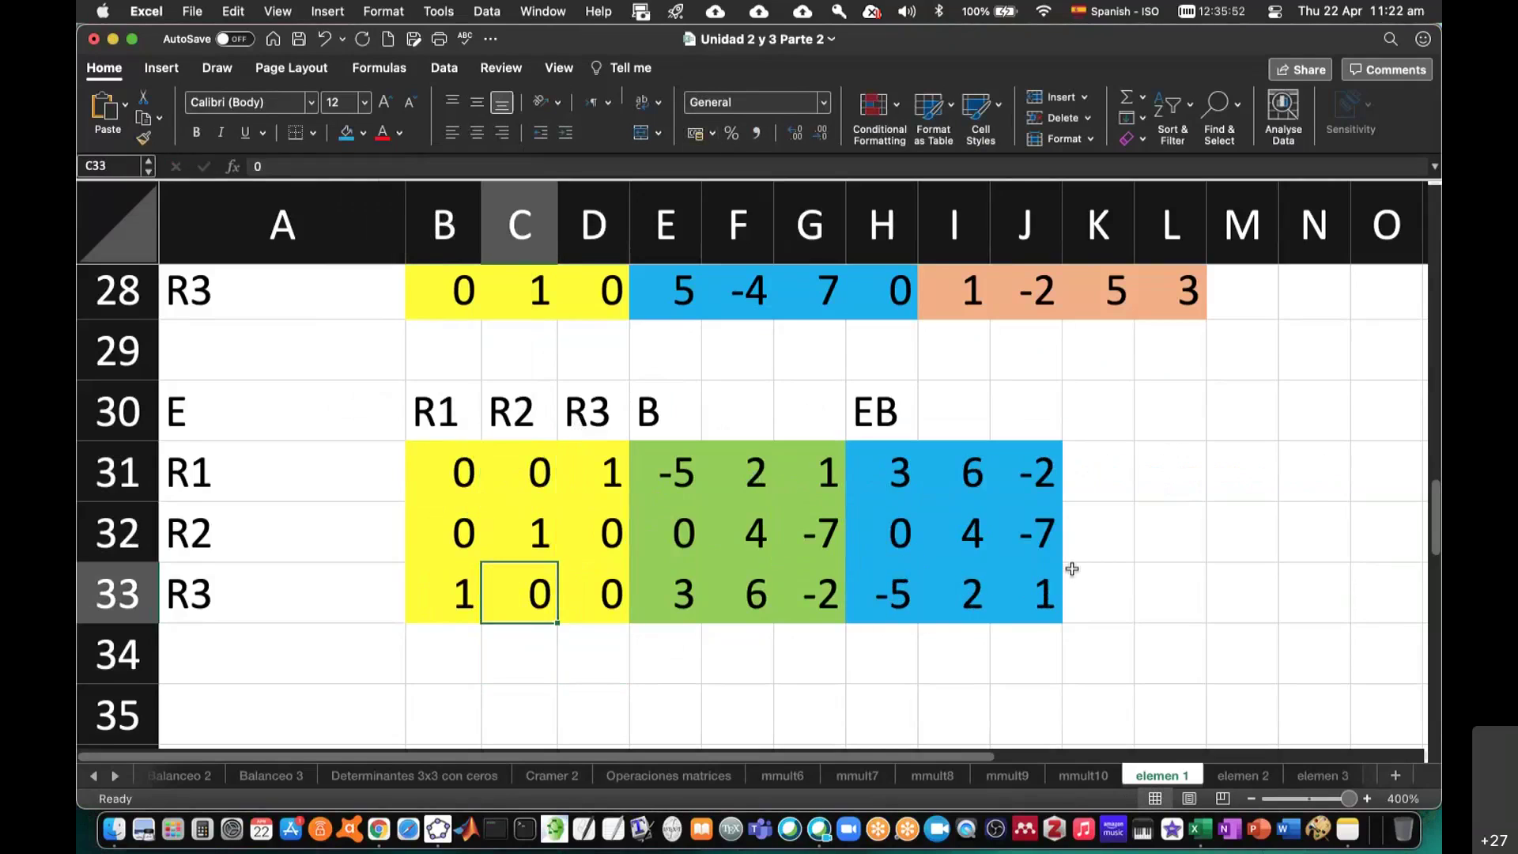
- Select the whole E, B and EB block A30:J33
scroll(1139, 583, "down", 1)
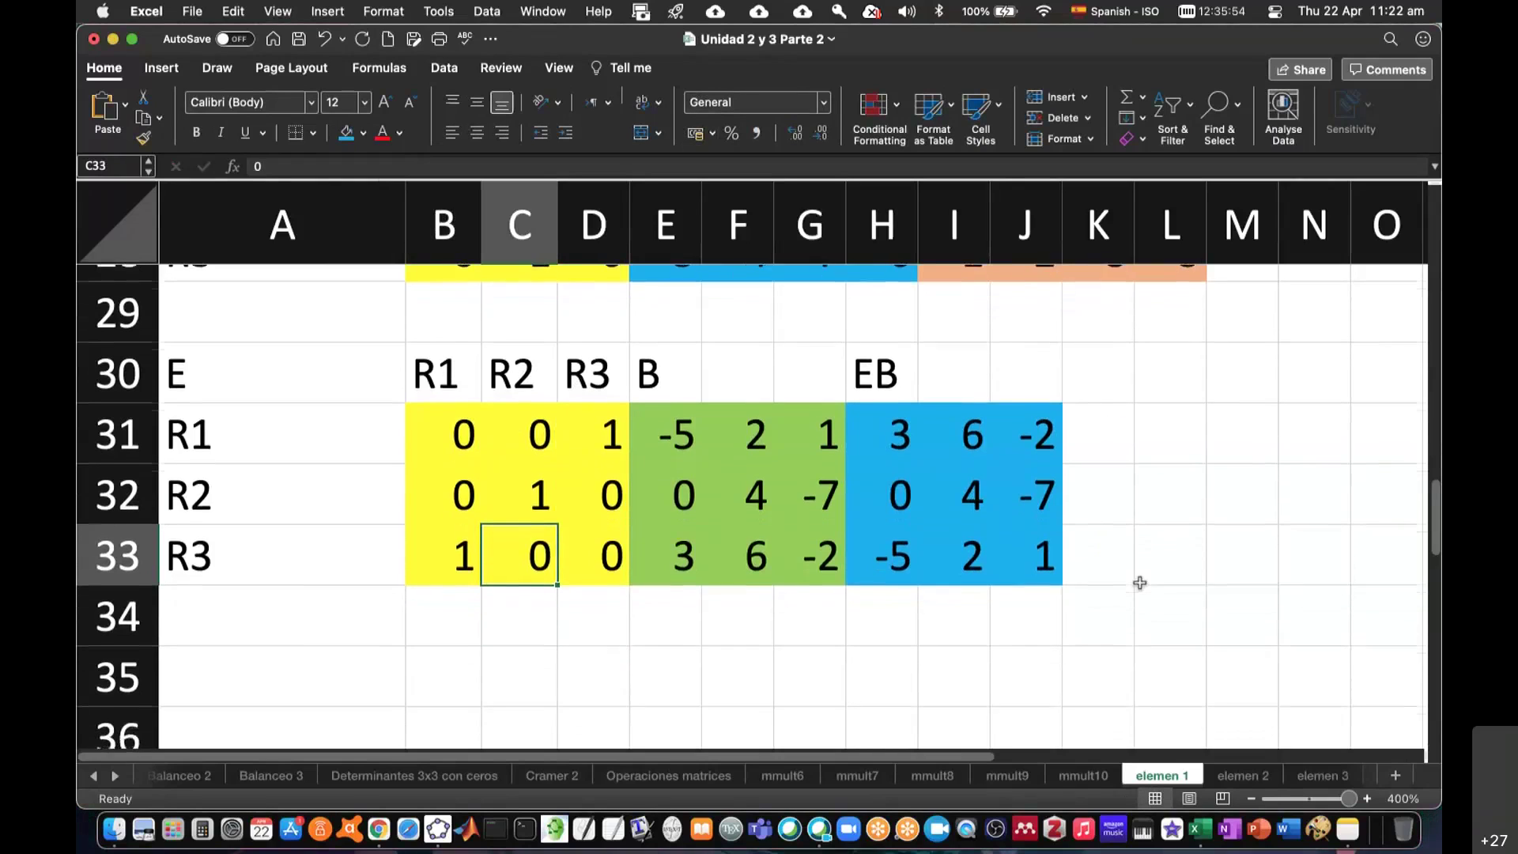
scroll(1138, 582, "down", 1)
left_click_drag(223, 299, 1013, 474)
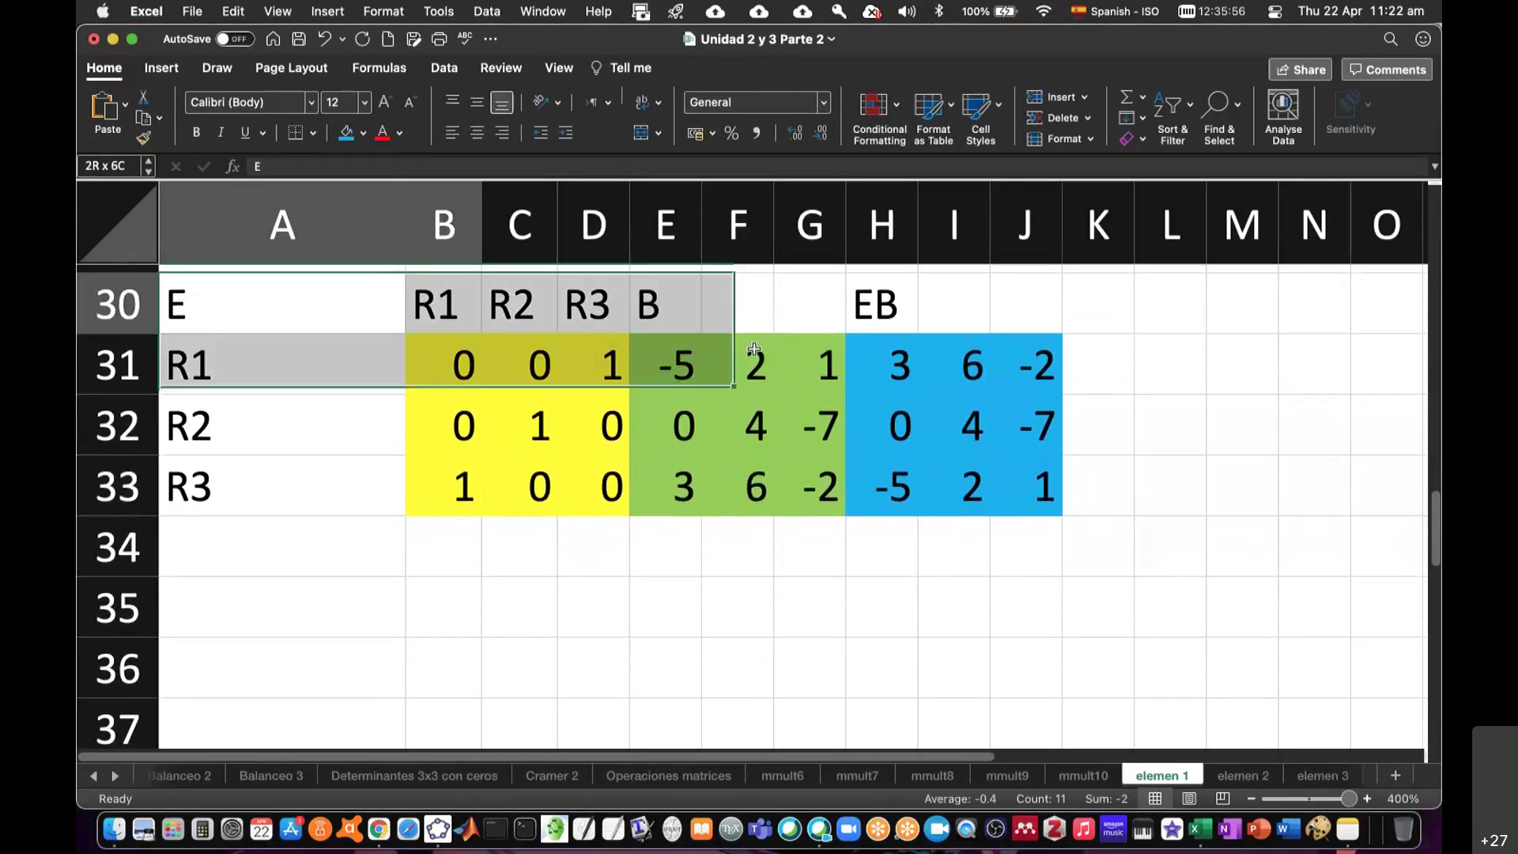
- Copy the A30:J33 block and paste it at A35
key("super+c")
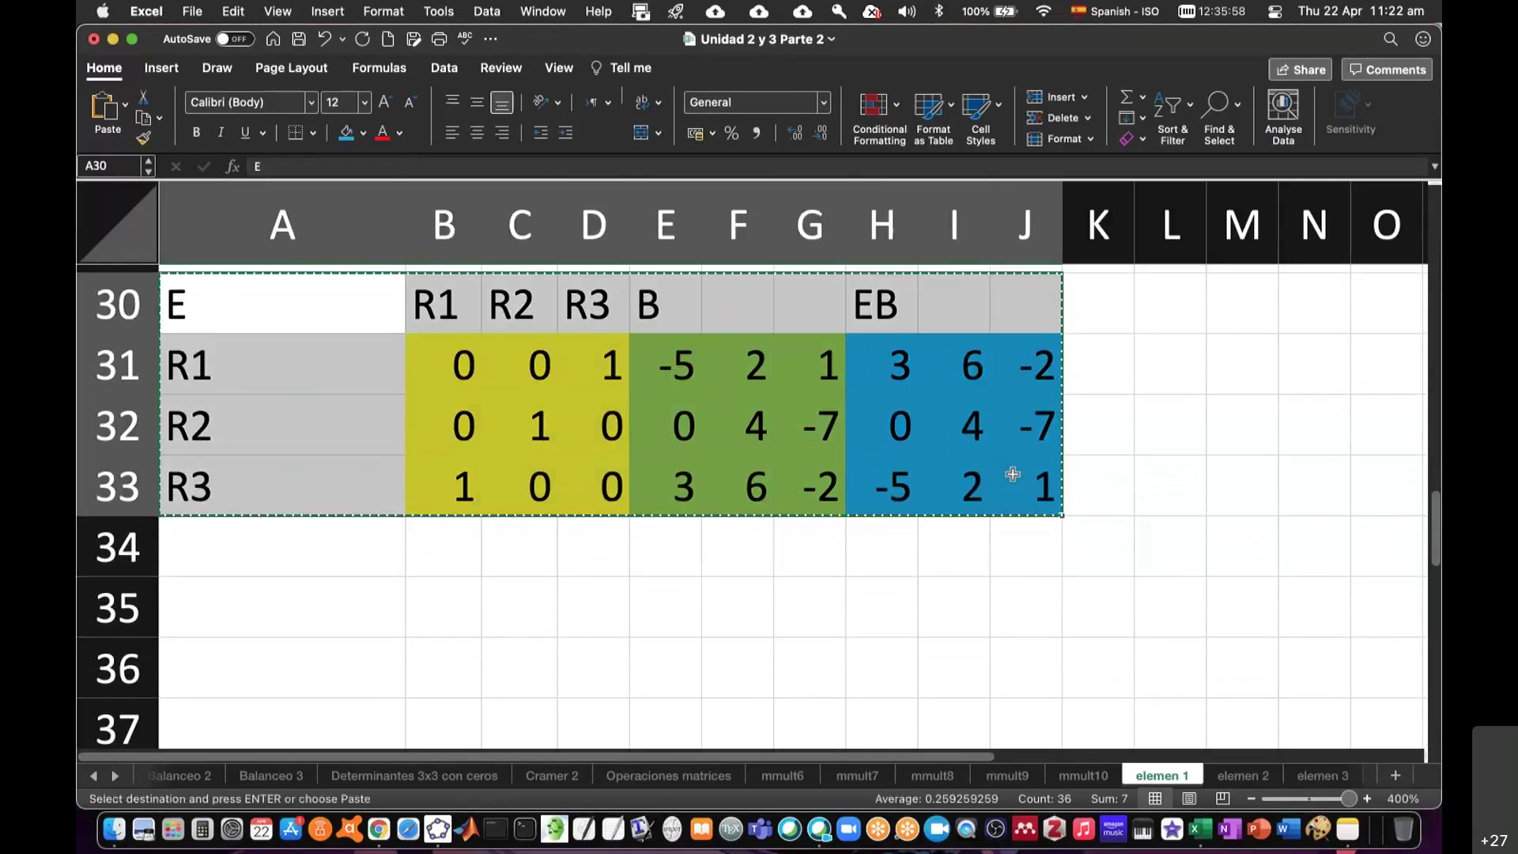
left_click(315, 598)
key("super+v")
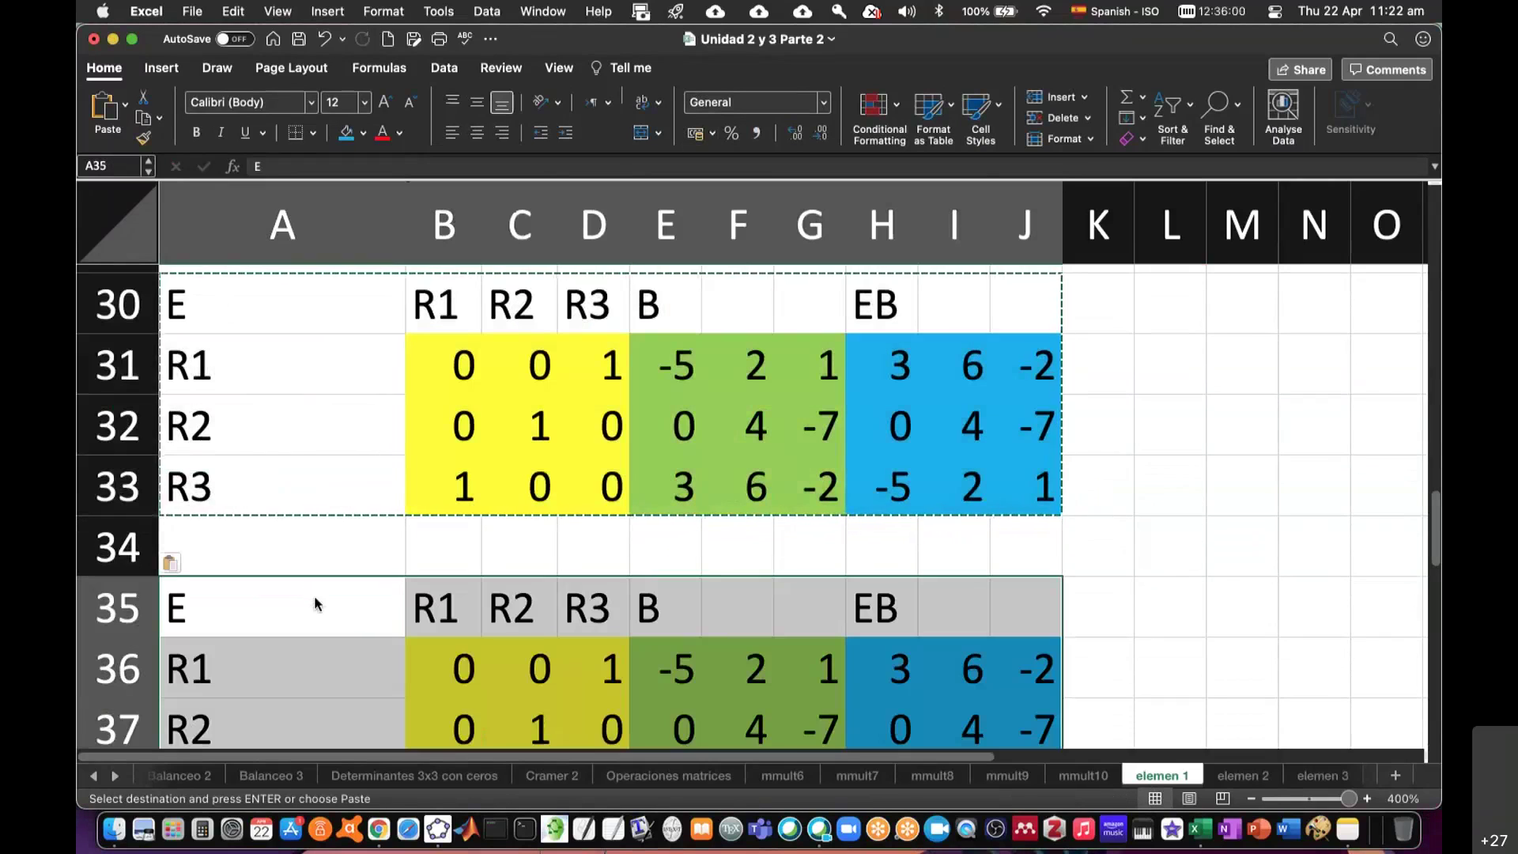
scroll(633, 585, "down", 2)
scroll(614, 581, "up", 2)
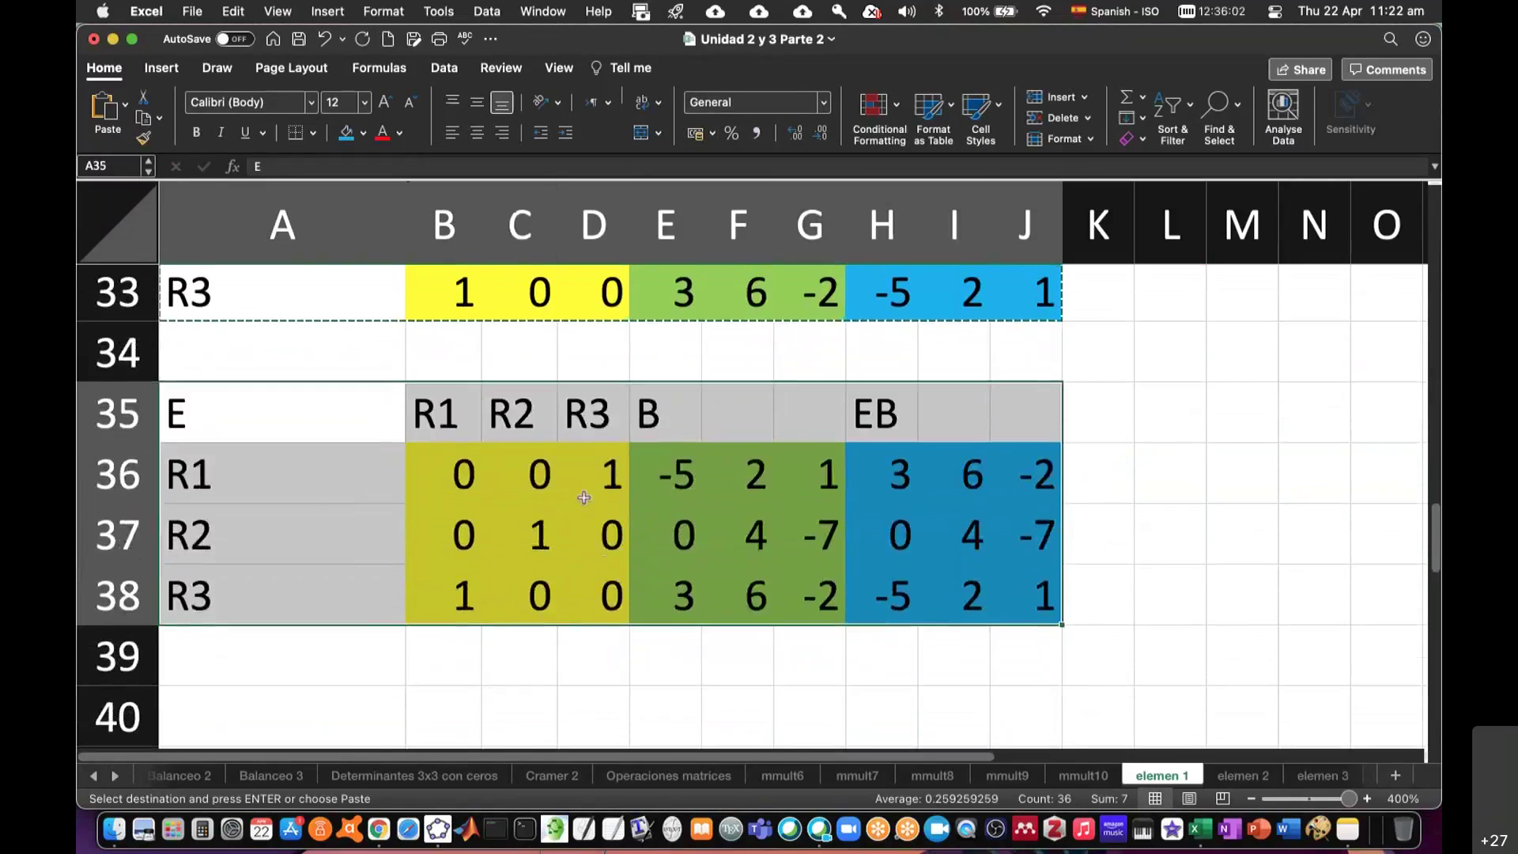
- Change the copied E's first row to 0 1 0
double_click(601, 475)
left_click(466, 476)
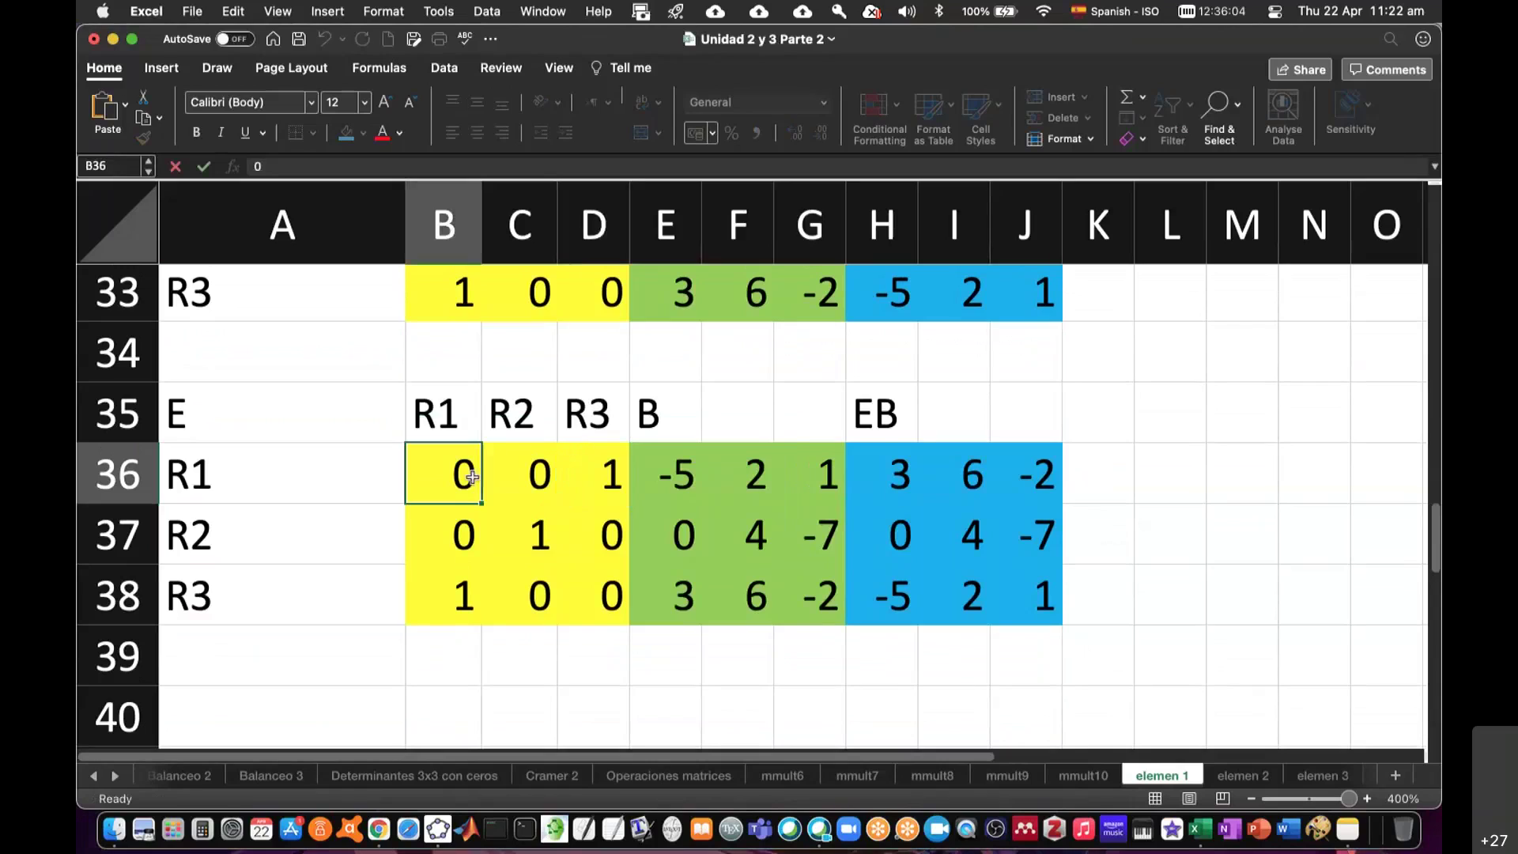
key("Right")
key("Right")
key("Left")
type("1")
- Set E's rows 37 and 38 to 1 0 0 and 0 0 1, then select A35:J38
key("Right")
type("0")
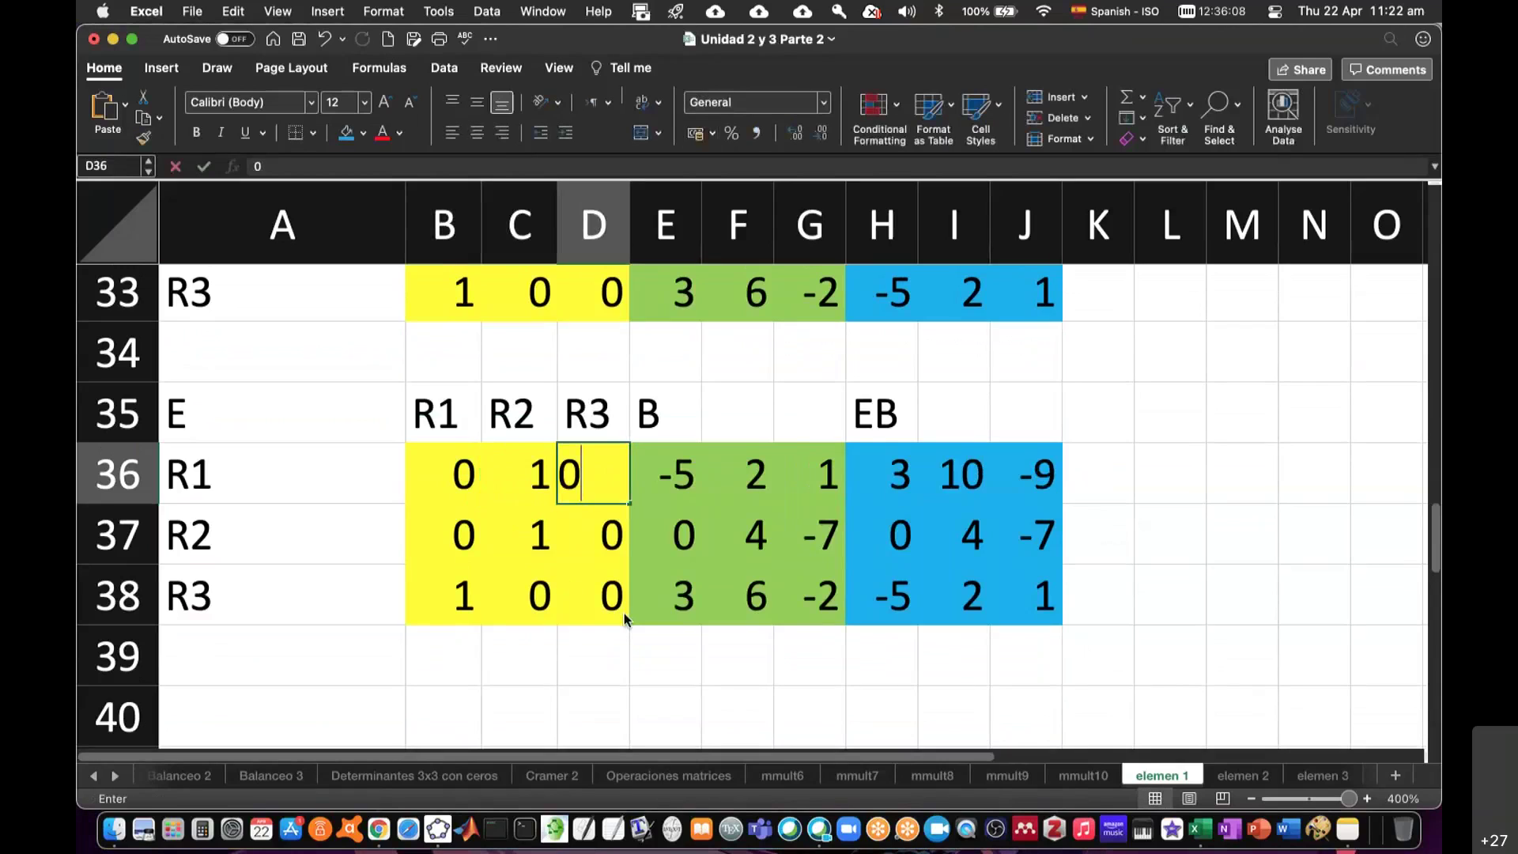
key("Return")
key("Left")
key("Left")
type("1")
key("Right")
type("0")
key("Return")
key("Left")
type("0")
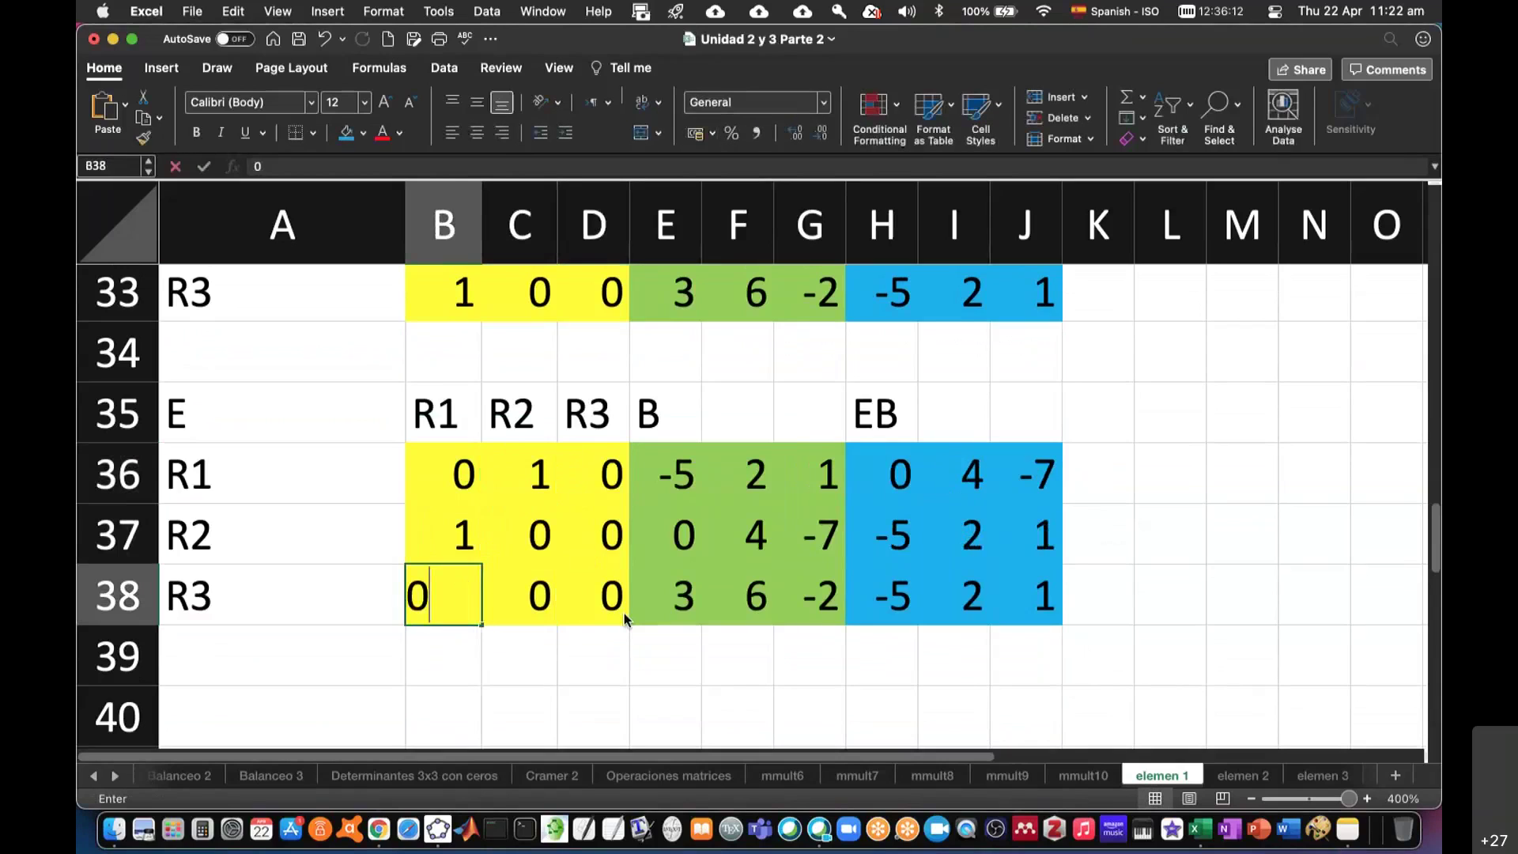
key("Right")
key("Right")
type("1")
key("Return")
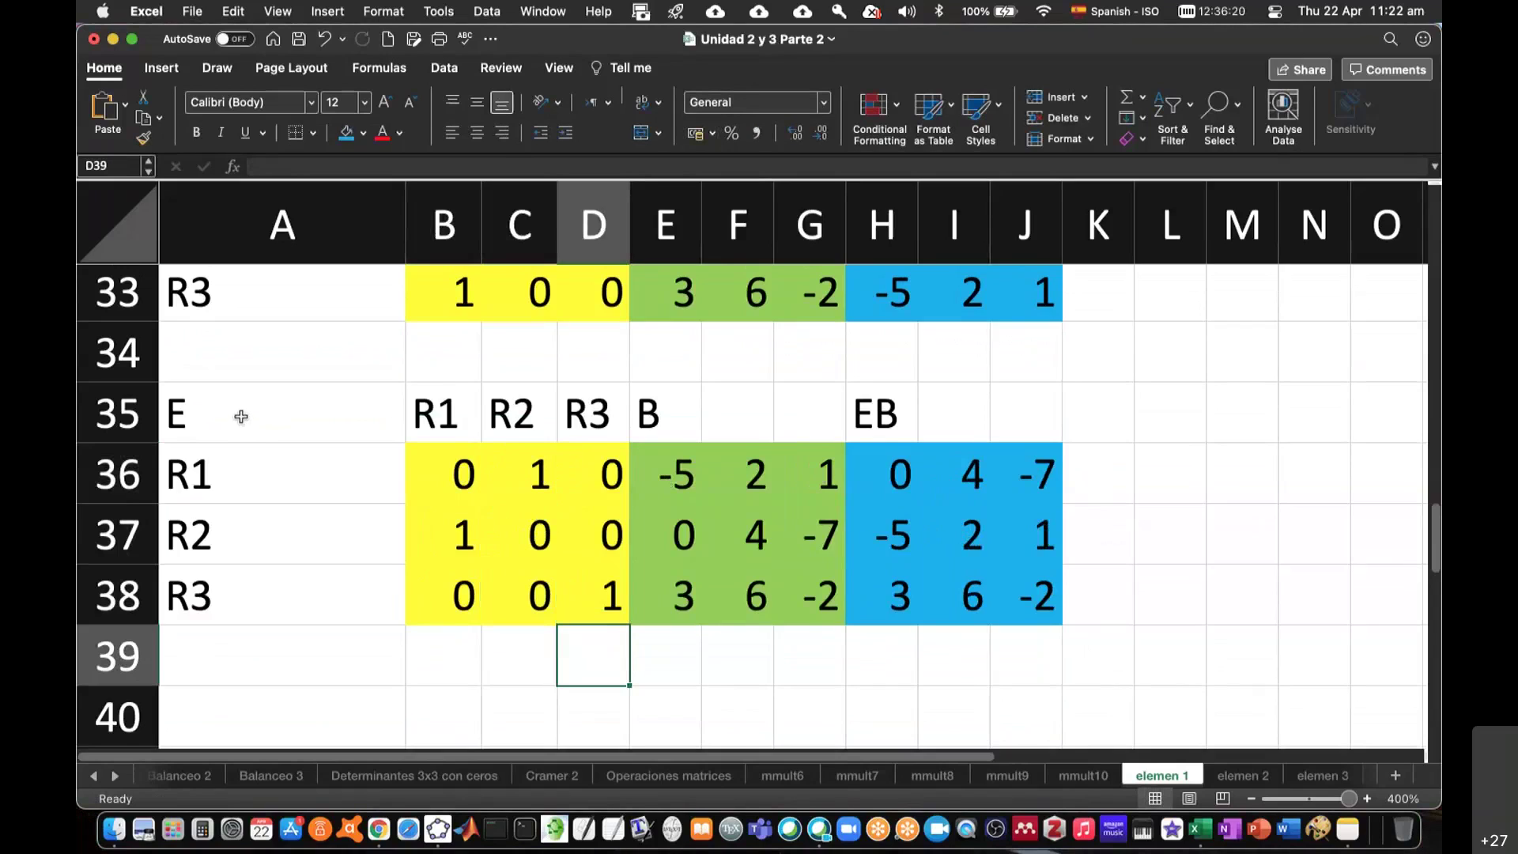
left_click_drag(207, 413, 1041, 585)
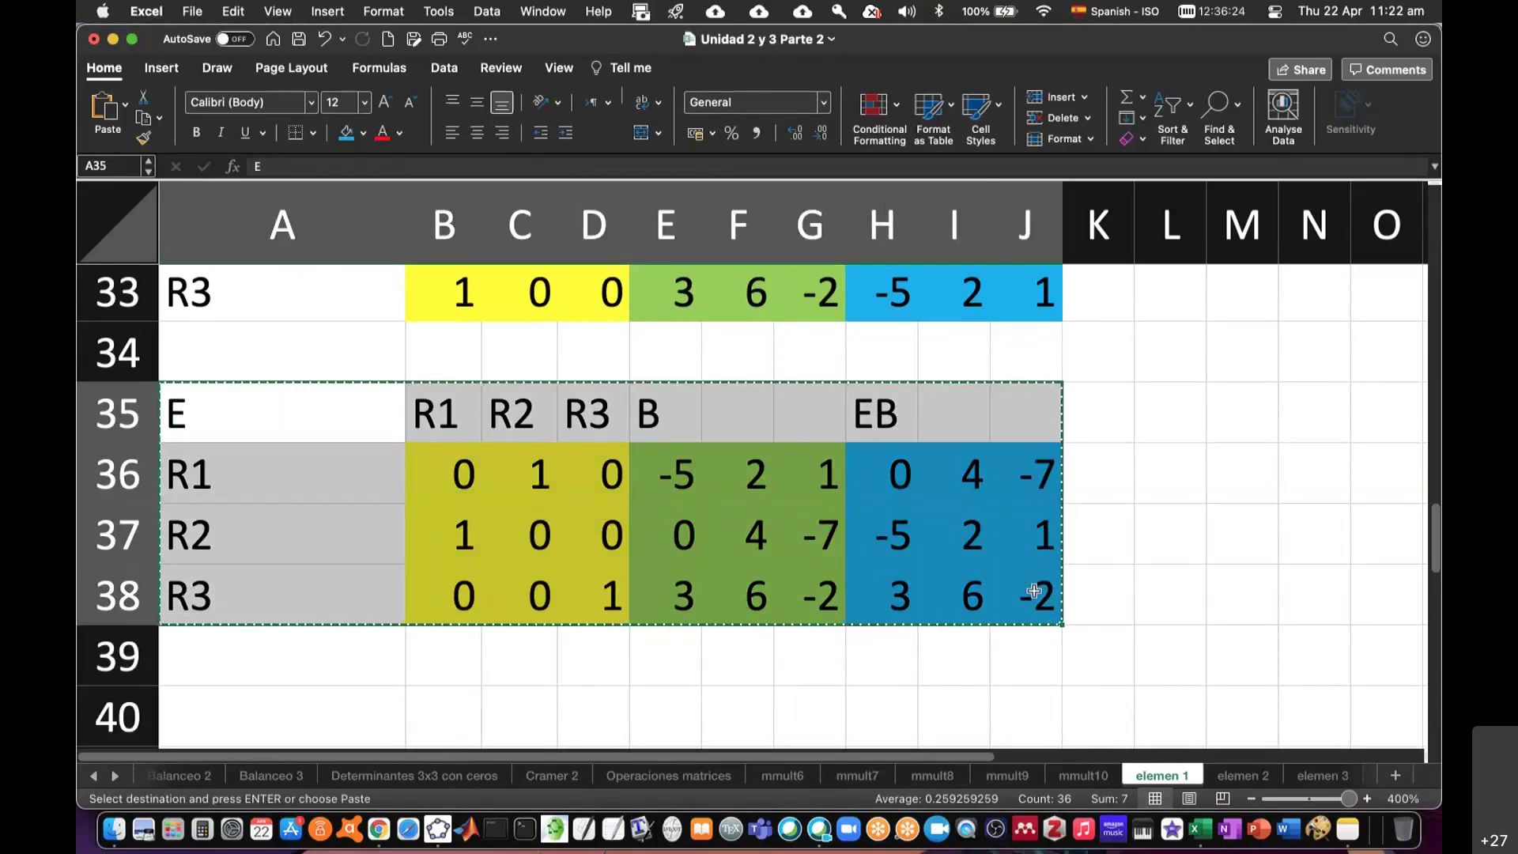
- Copy the A35:J38 block and paste it at A40
key("super+c")
scroll(1033, 590, "down", 2)
left_click(264, 579)
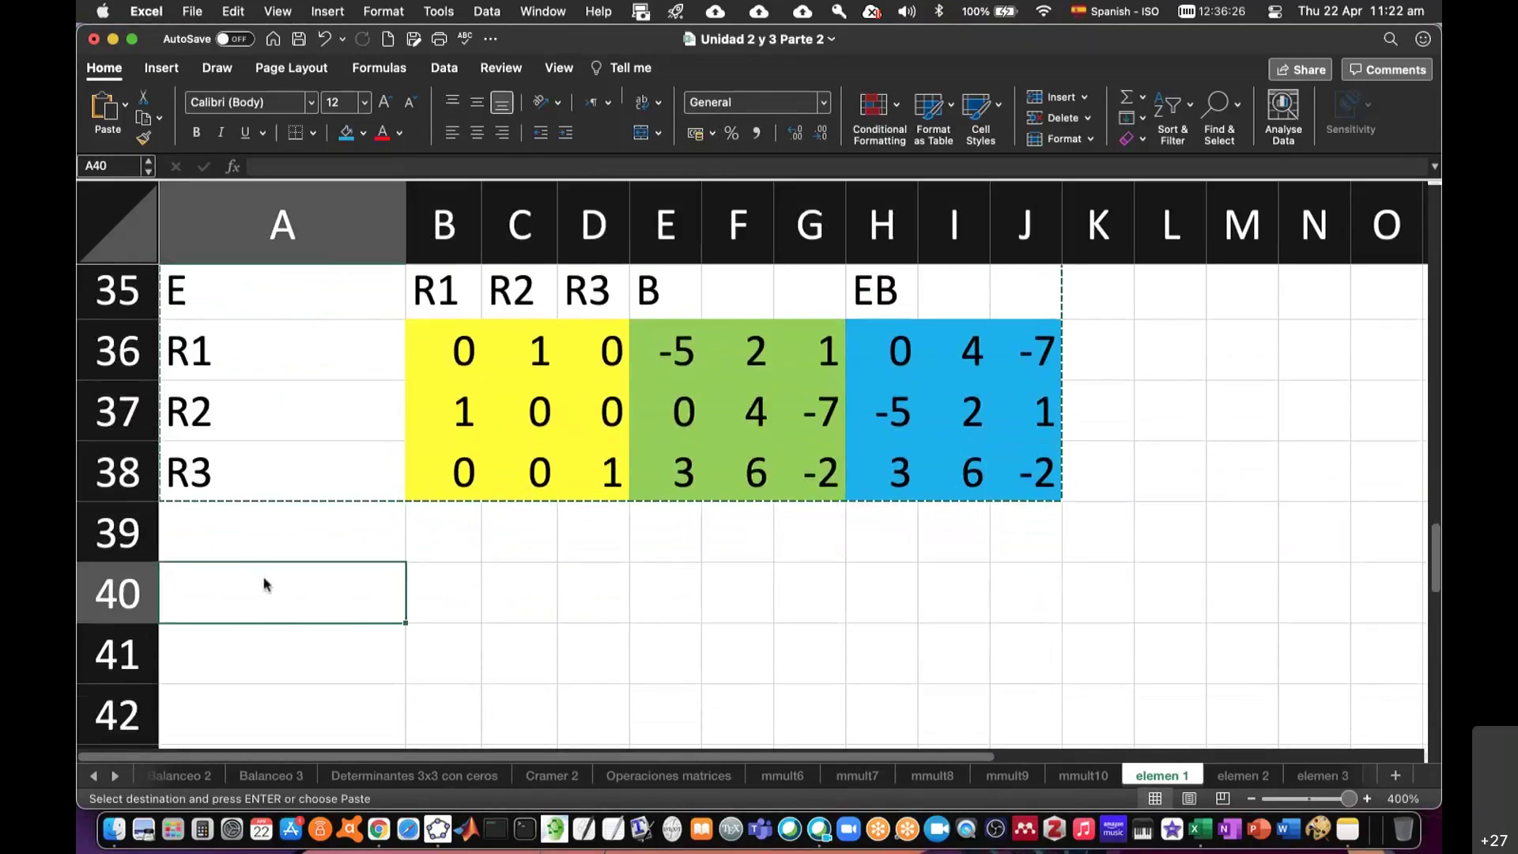
key("super+v")
scroll(264, 585, "down", 2)
- In the new E, make row 41 read 1 0 0 and row 42 read 0 0 1
left_click(443, 558)
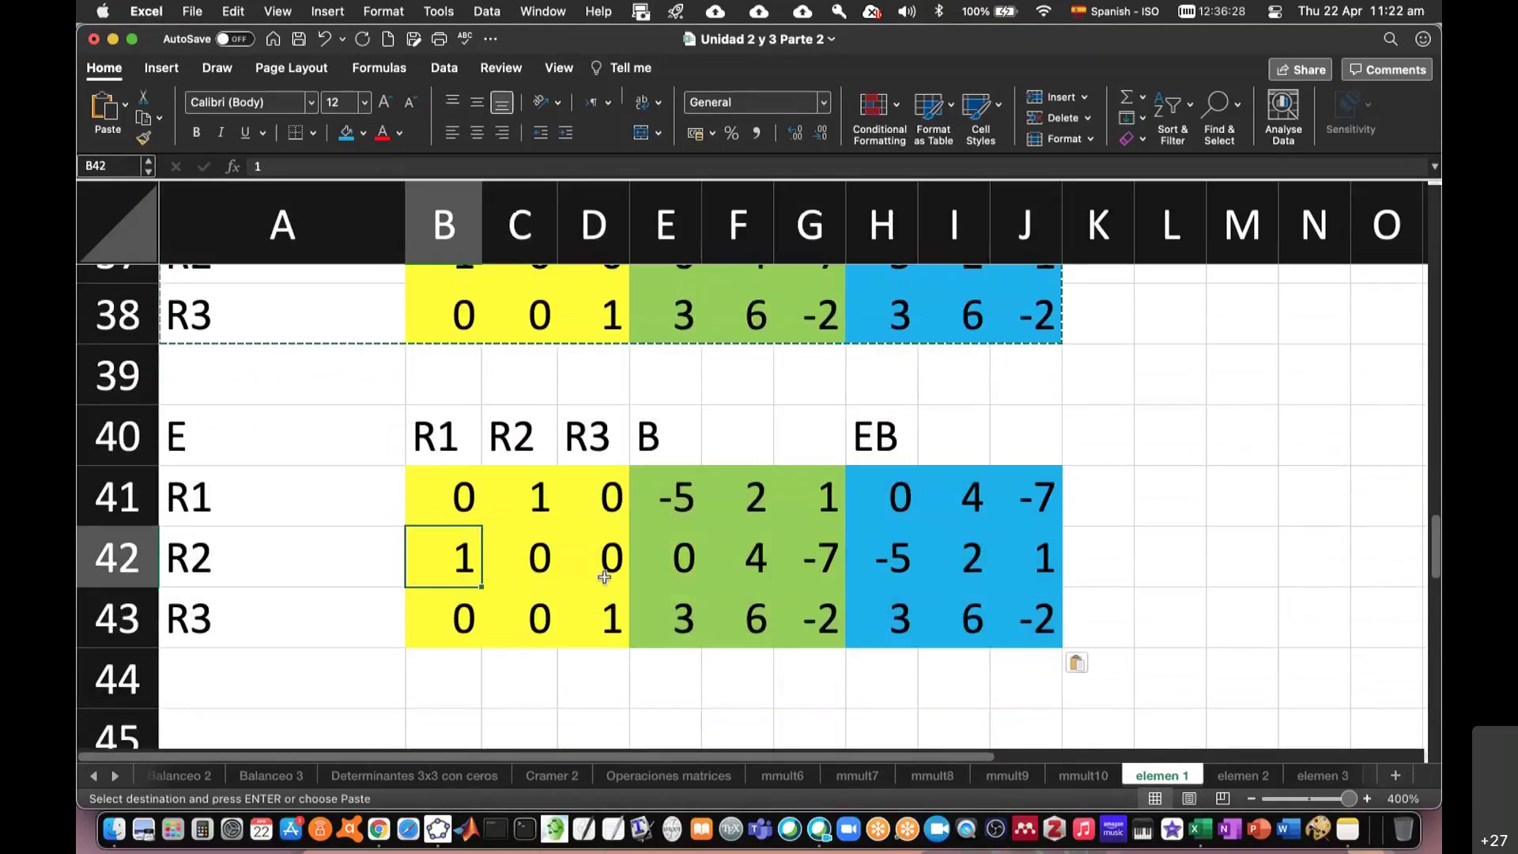
left_click(550, 561)
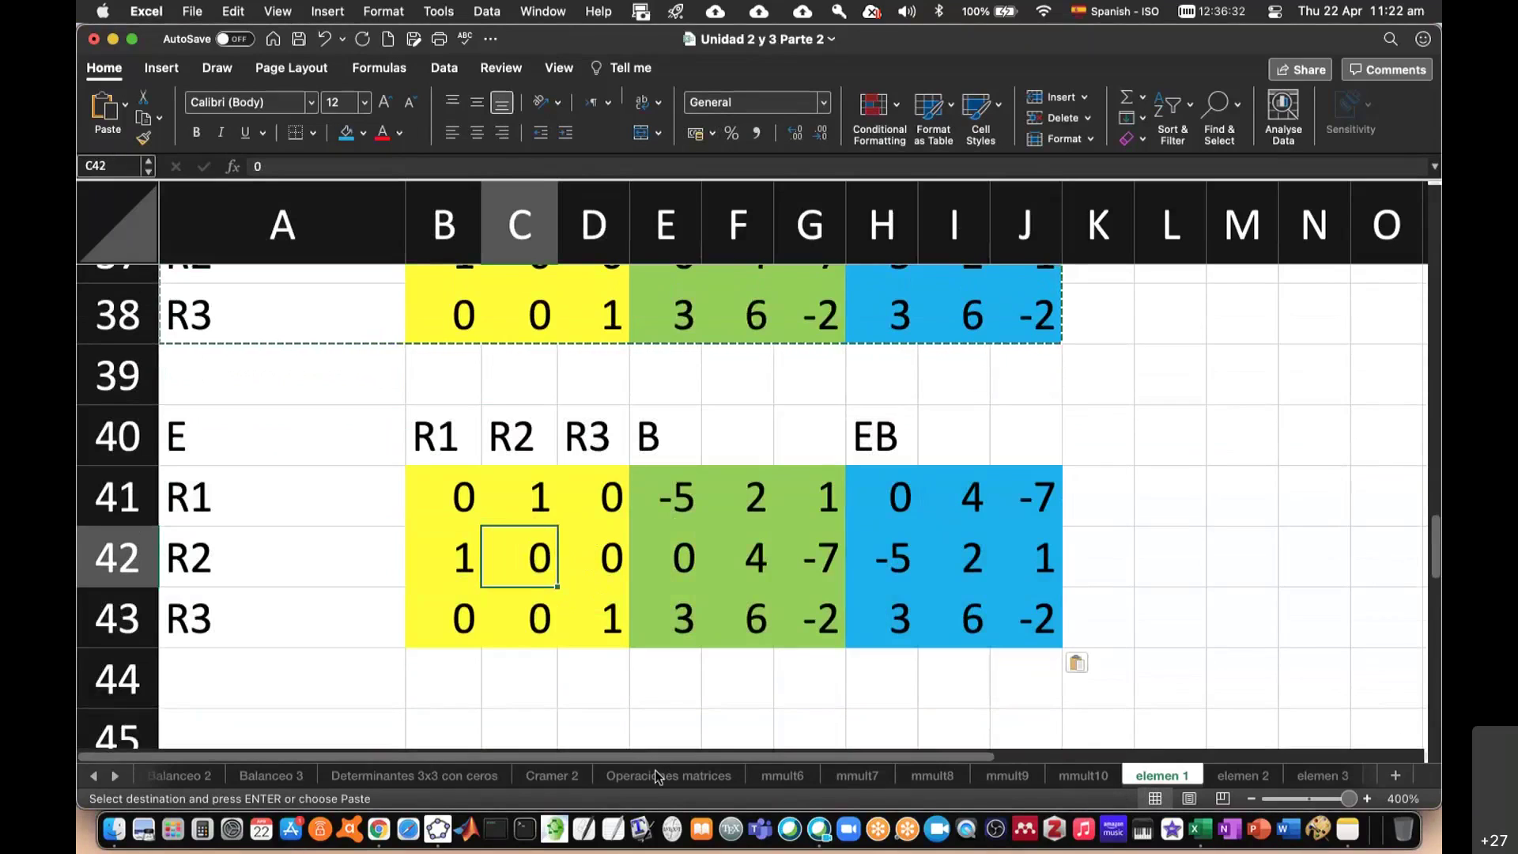
key("Right")
type("1")
key("Left")
key("Left")
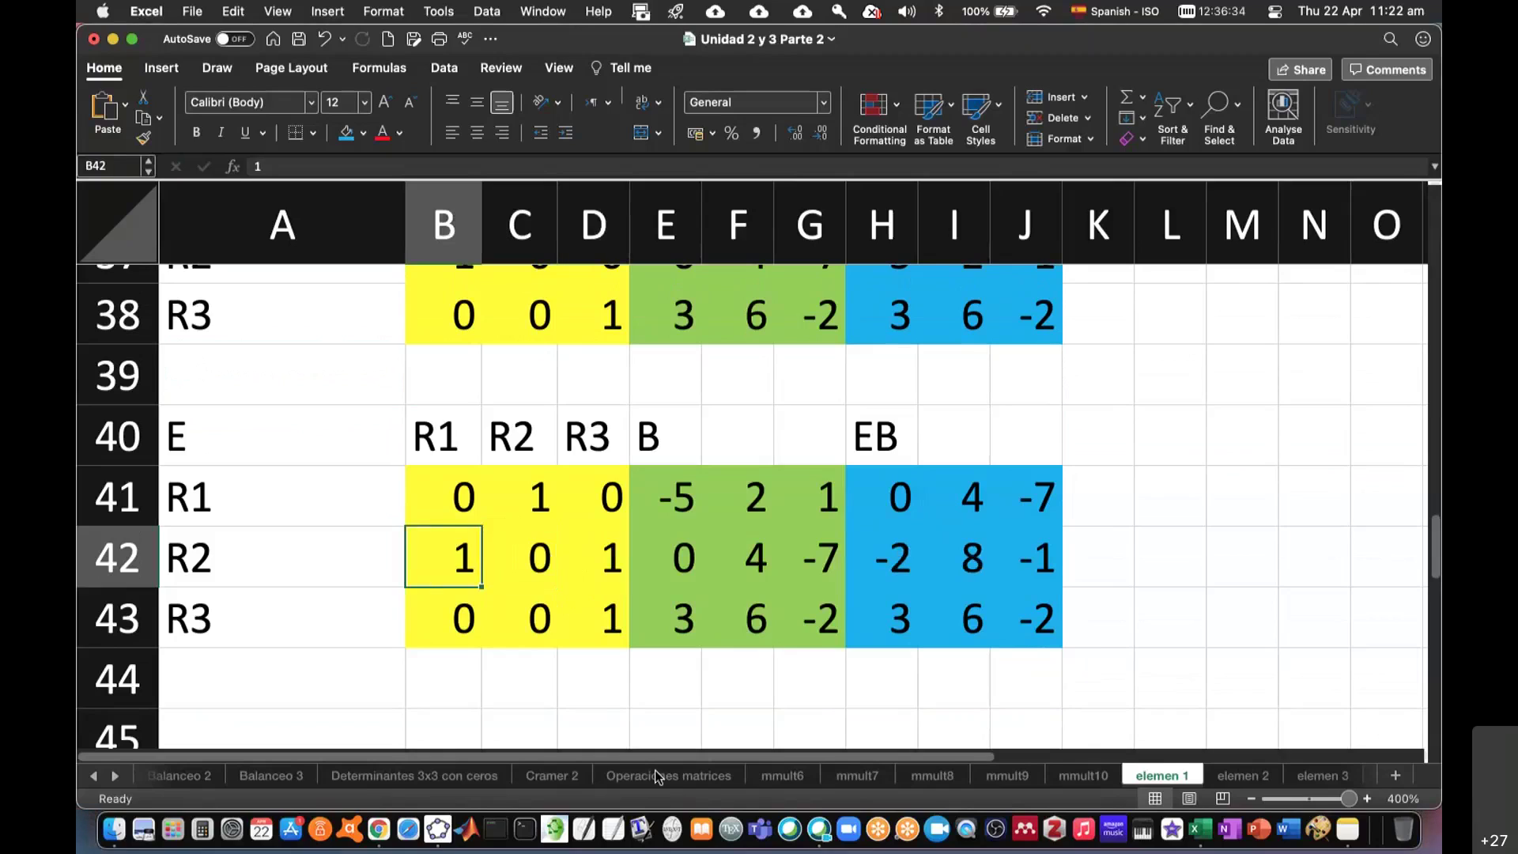
type("0")
key("Up")
type("1")
key("Right")
type("0")
key("Down")
key("Down")
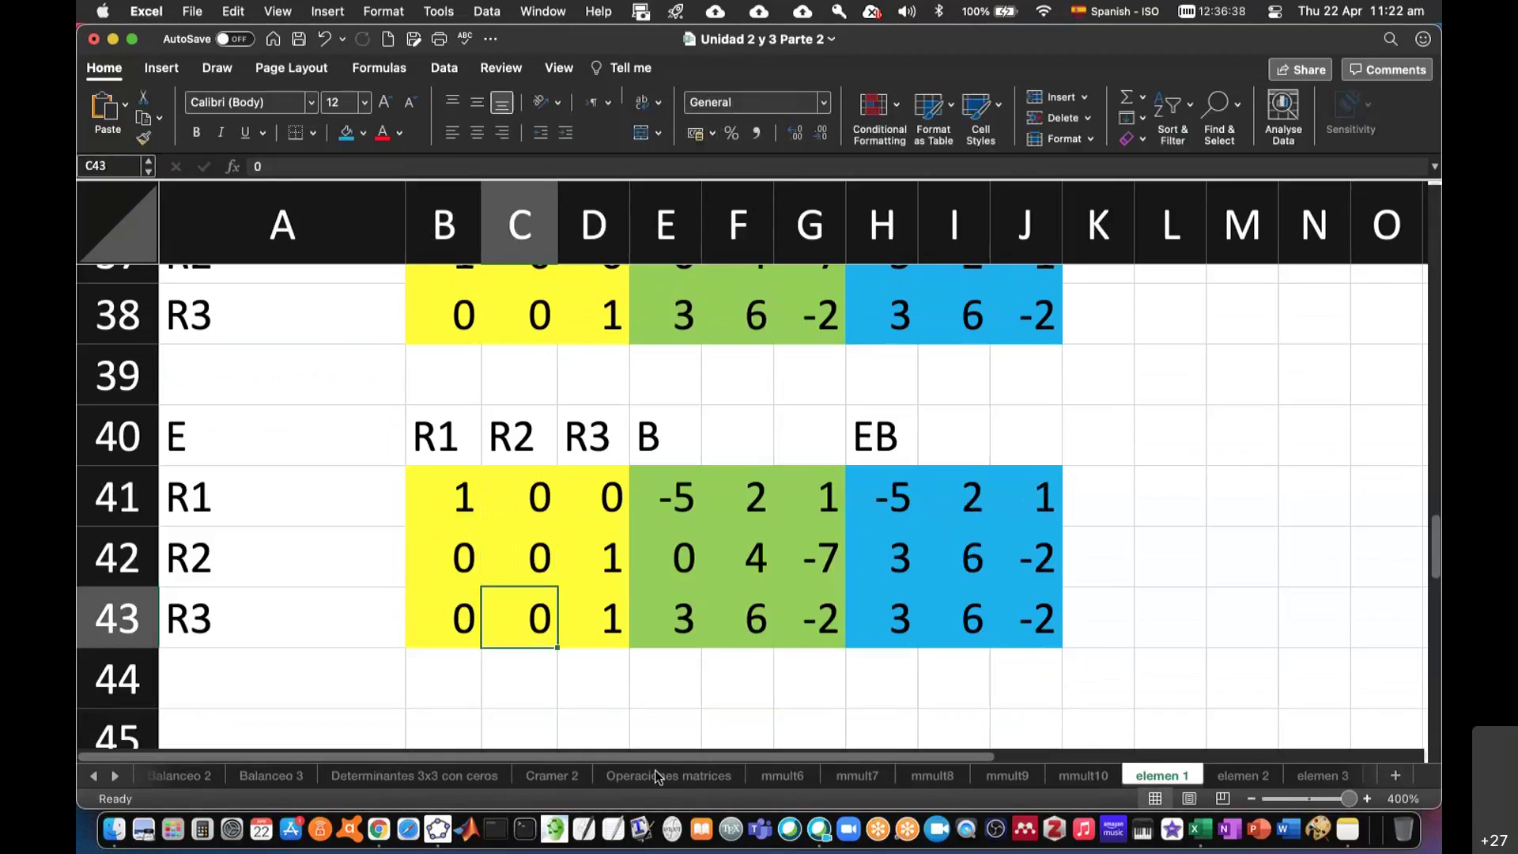
- Set D43 to 0 and try a 1 in C43
key("Right")
type("0")
key("Left")
type("1")
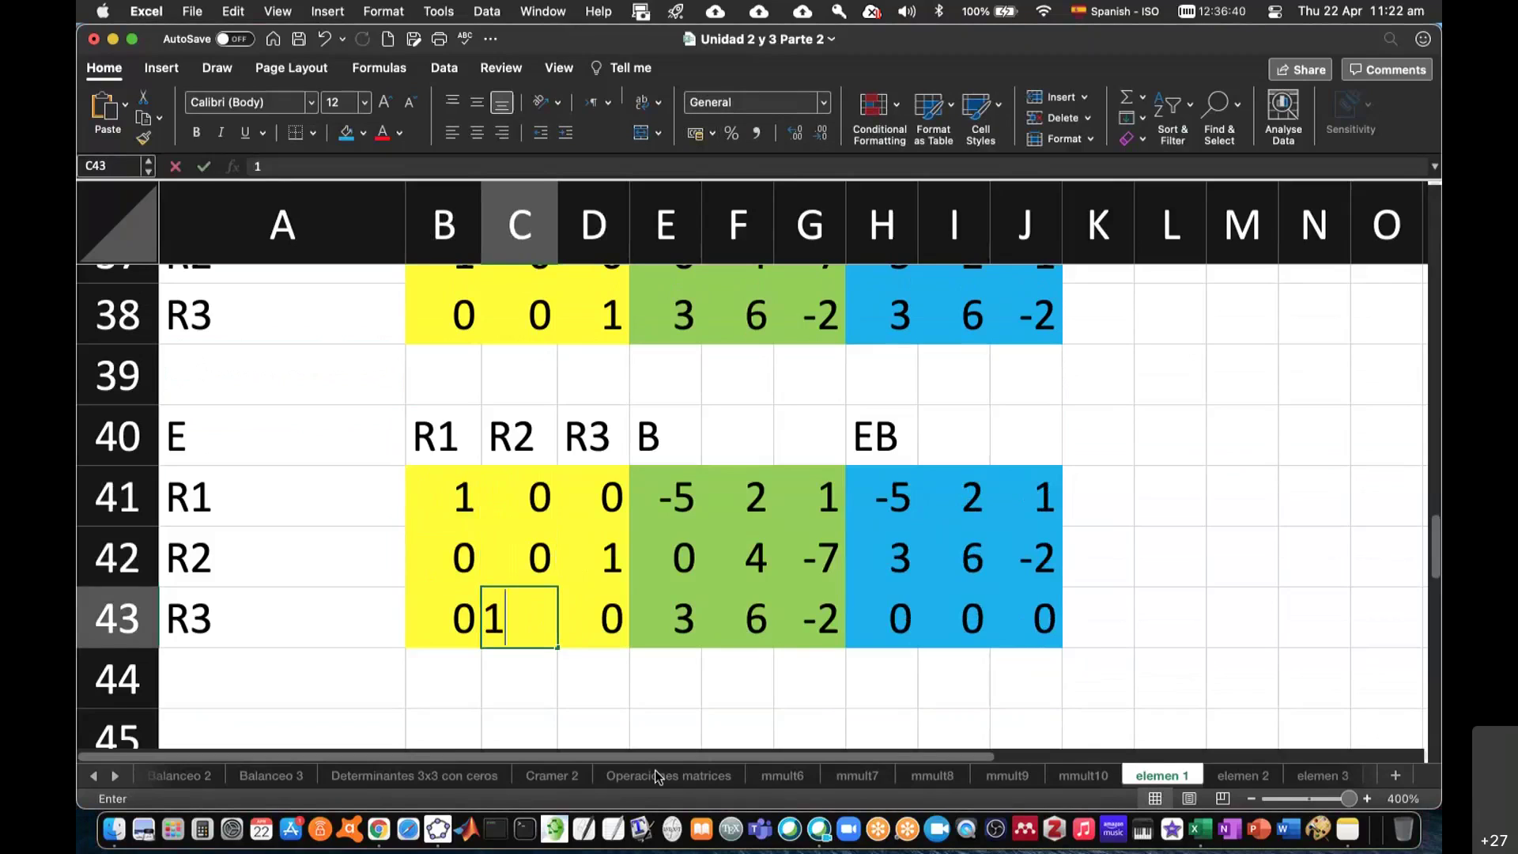
key("Right")
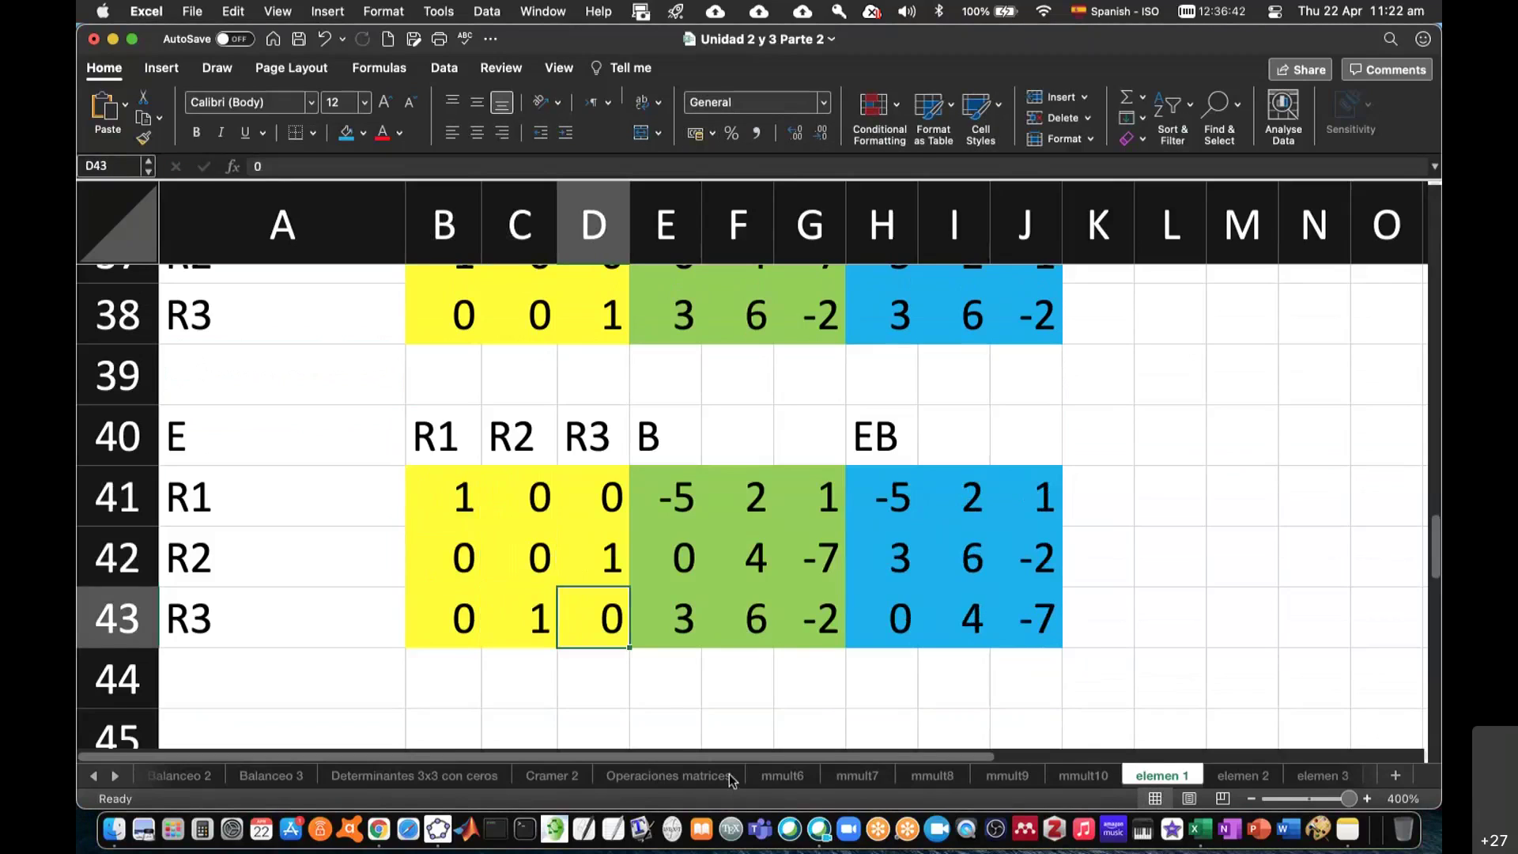
left_click(538, 630)
- Put 0 back in C43 and inspect E's and EB's third rows
type("0")
key("Right")
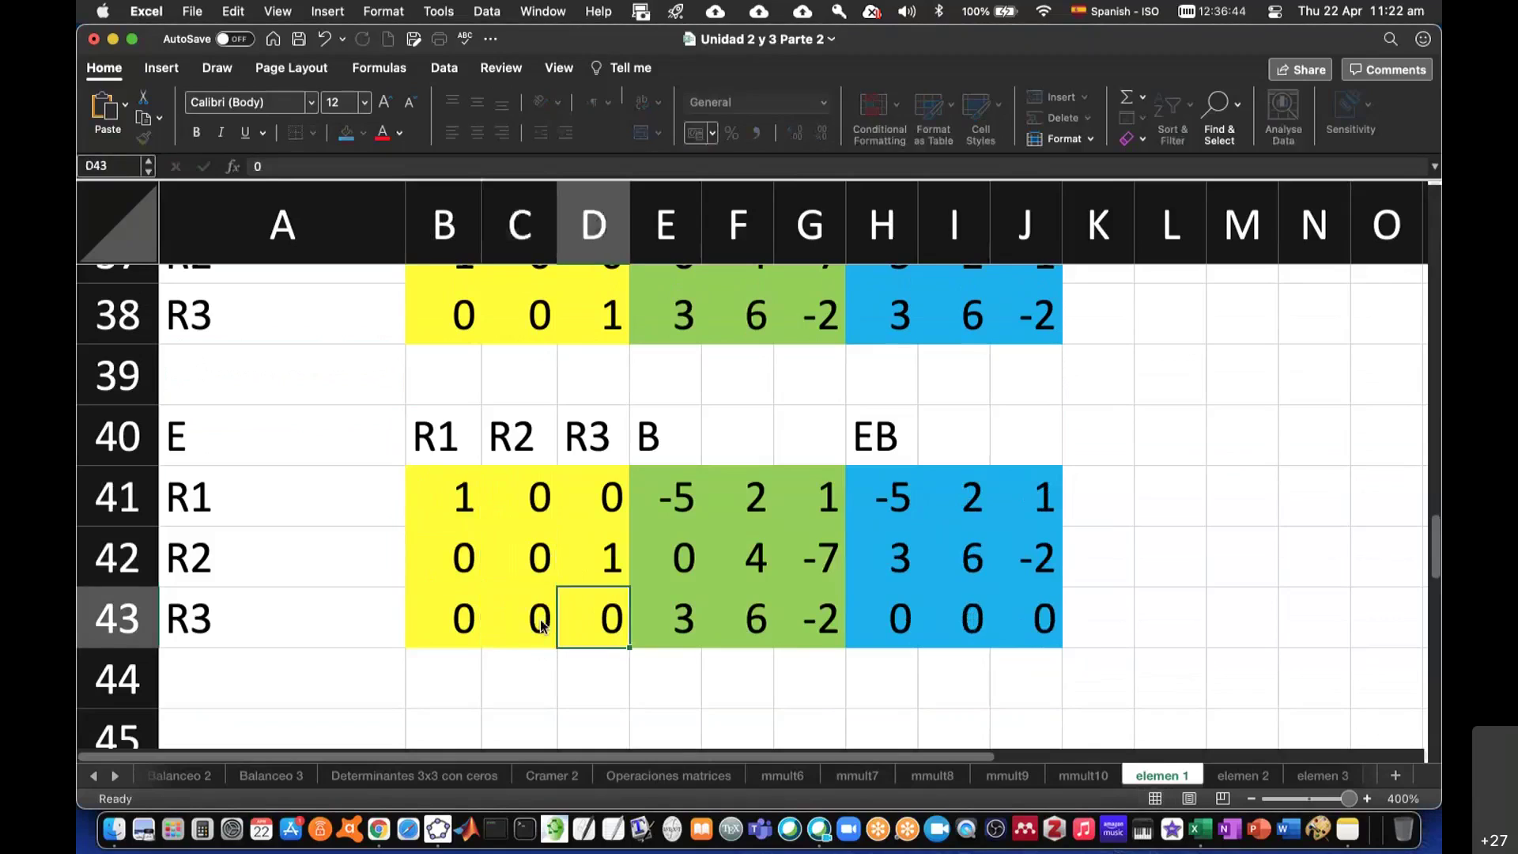
left_click_drag(442, 600, 605, 609)
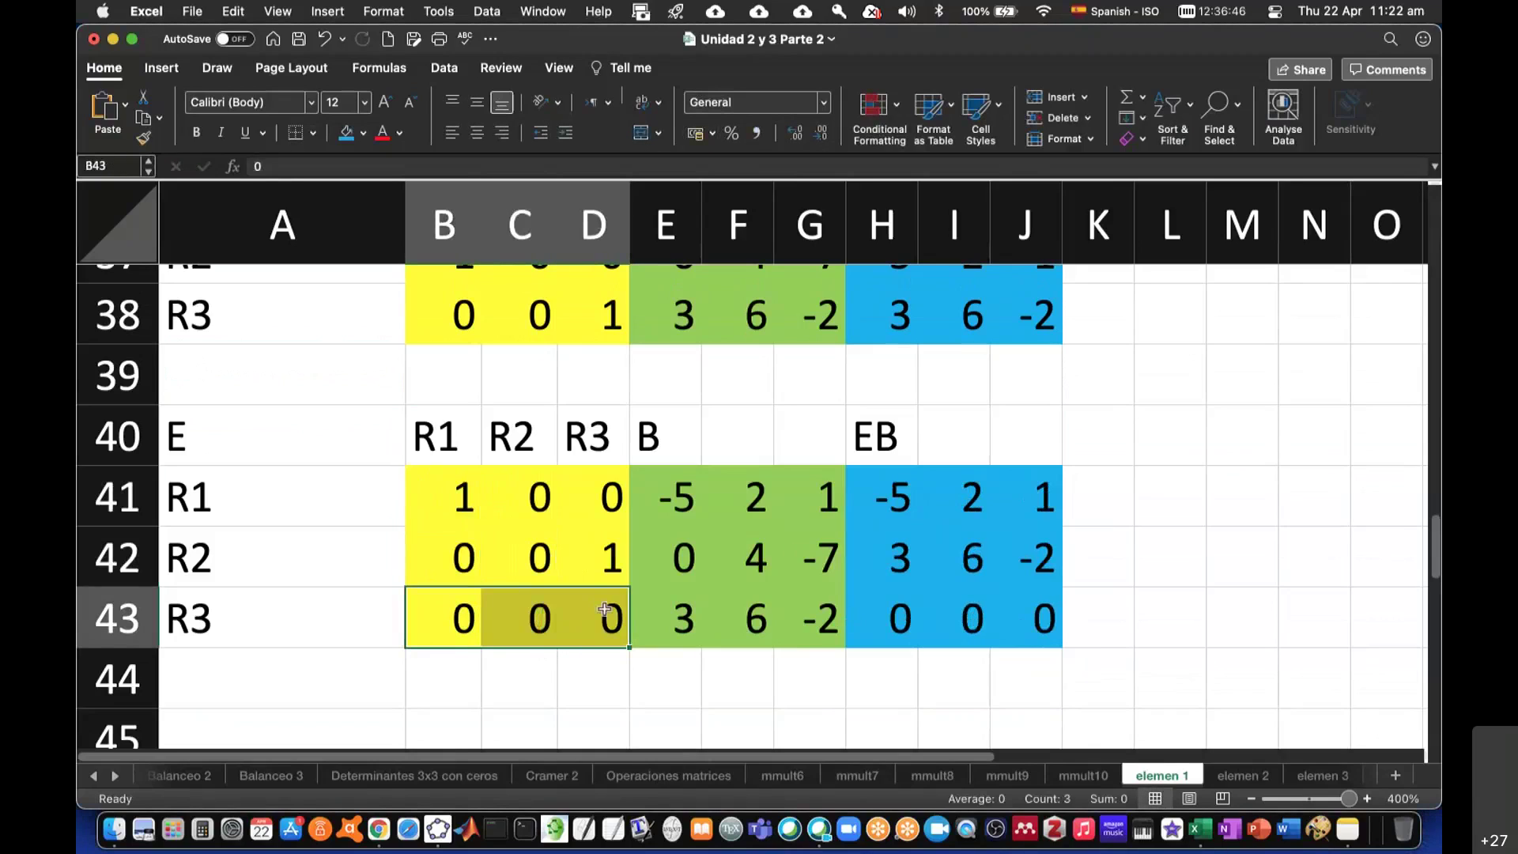
left_click_drag(895, 620, 1019, 617)
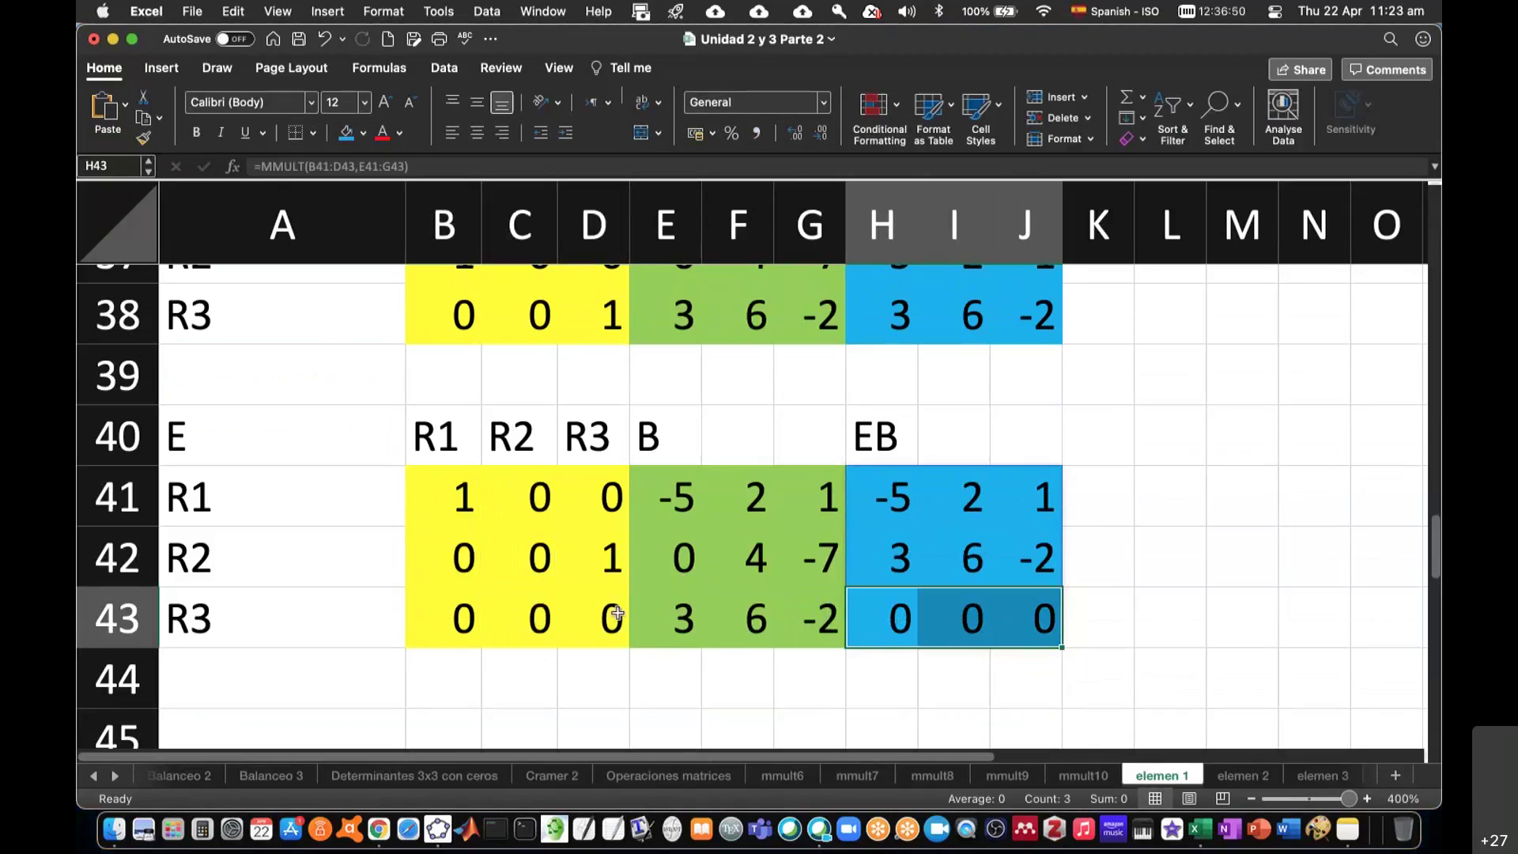
- Set E's third row to 0 1 0 so EB swaps B's rows 2 and 3
left_click(550, 618)
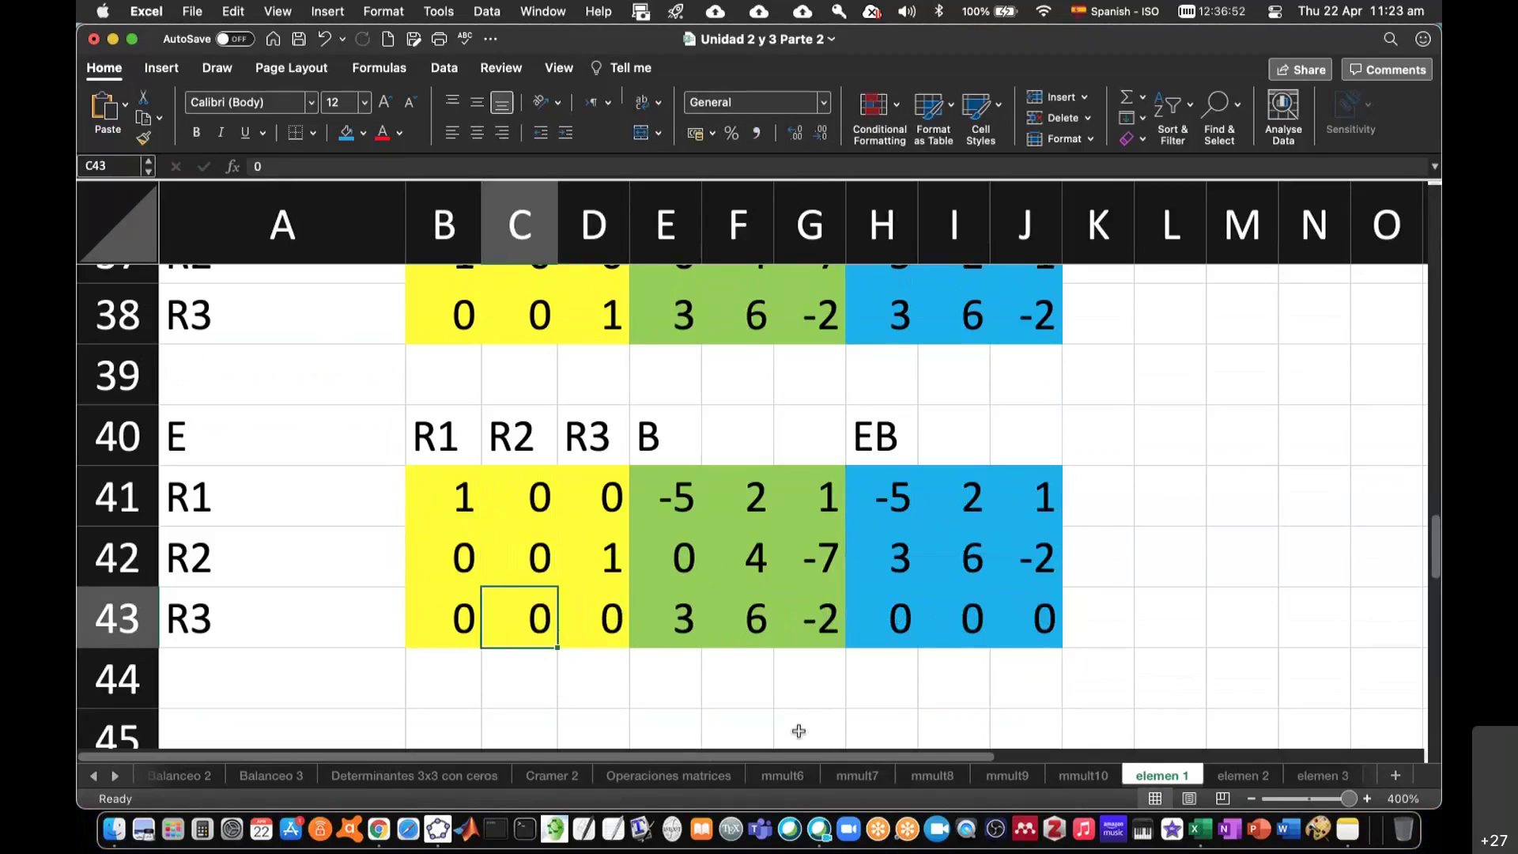
type("1")
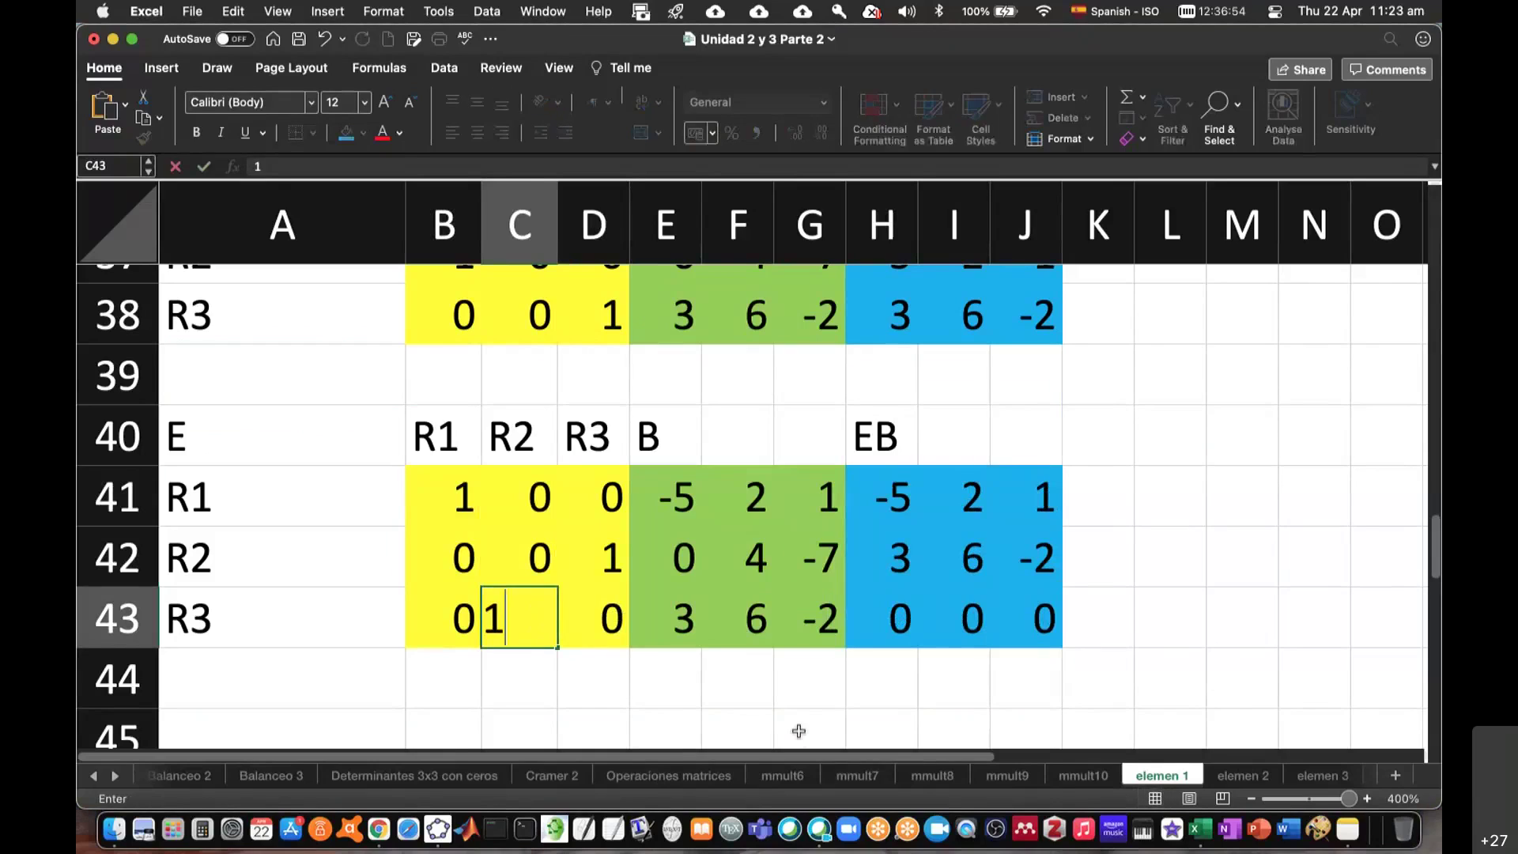
key("Tab")
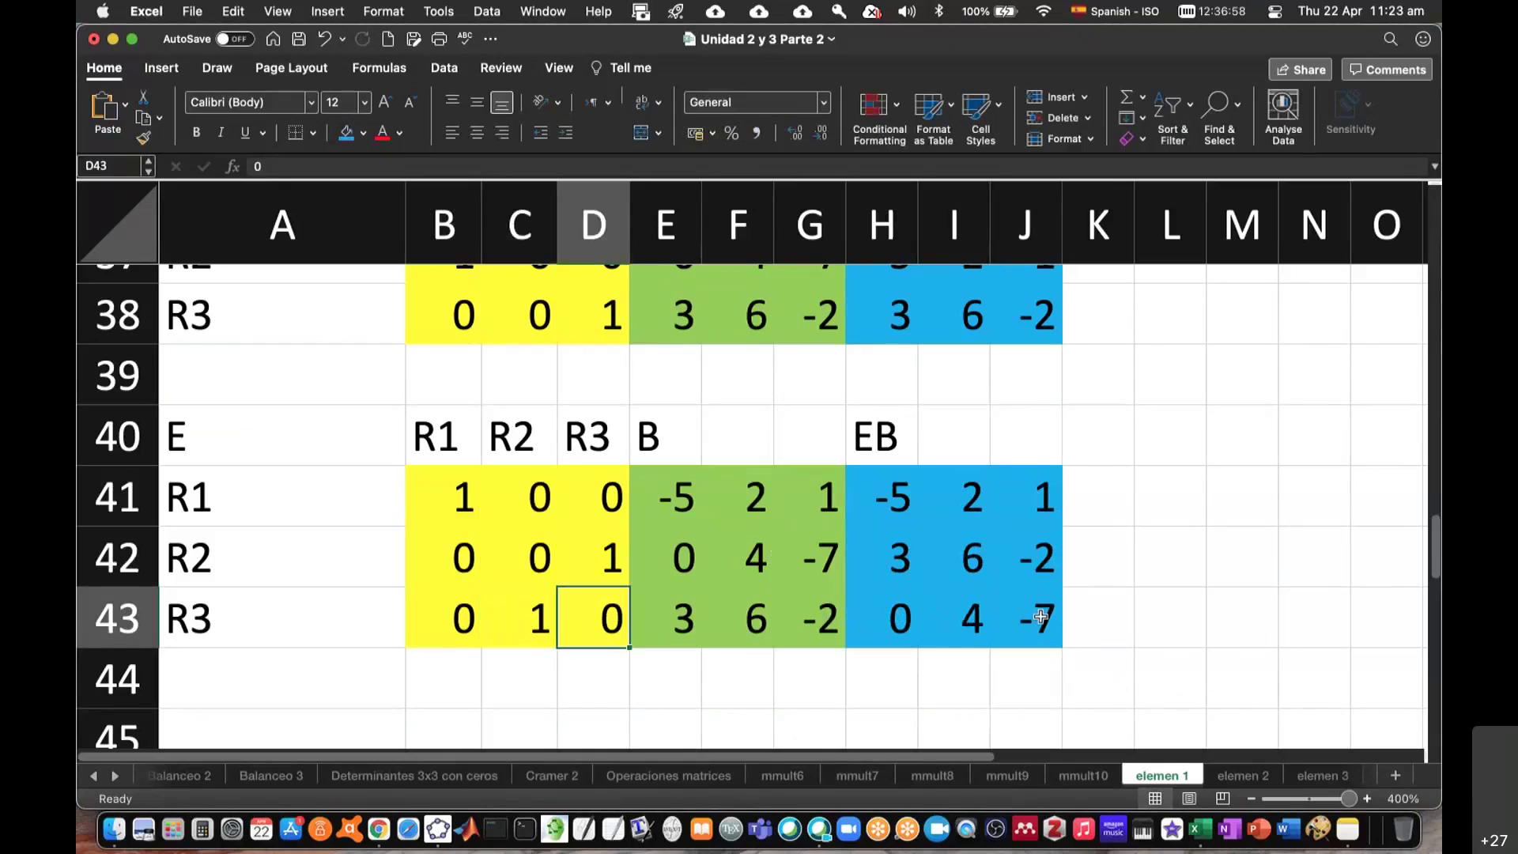
type("1")
left_click(1146, 584)
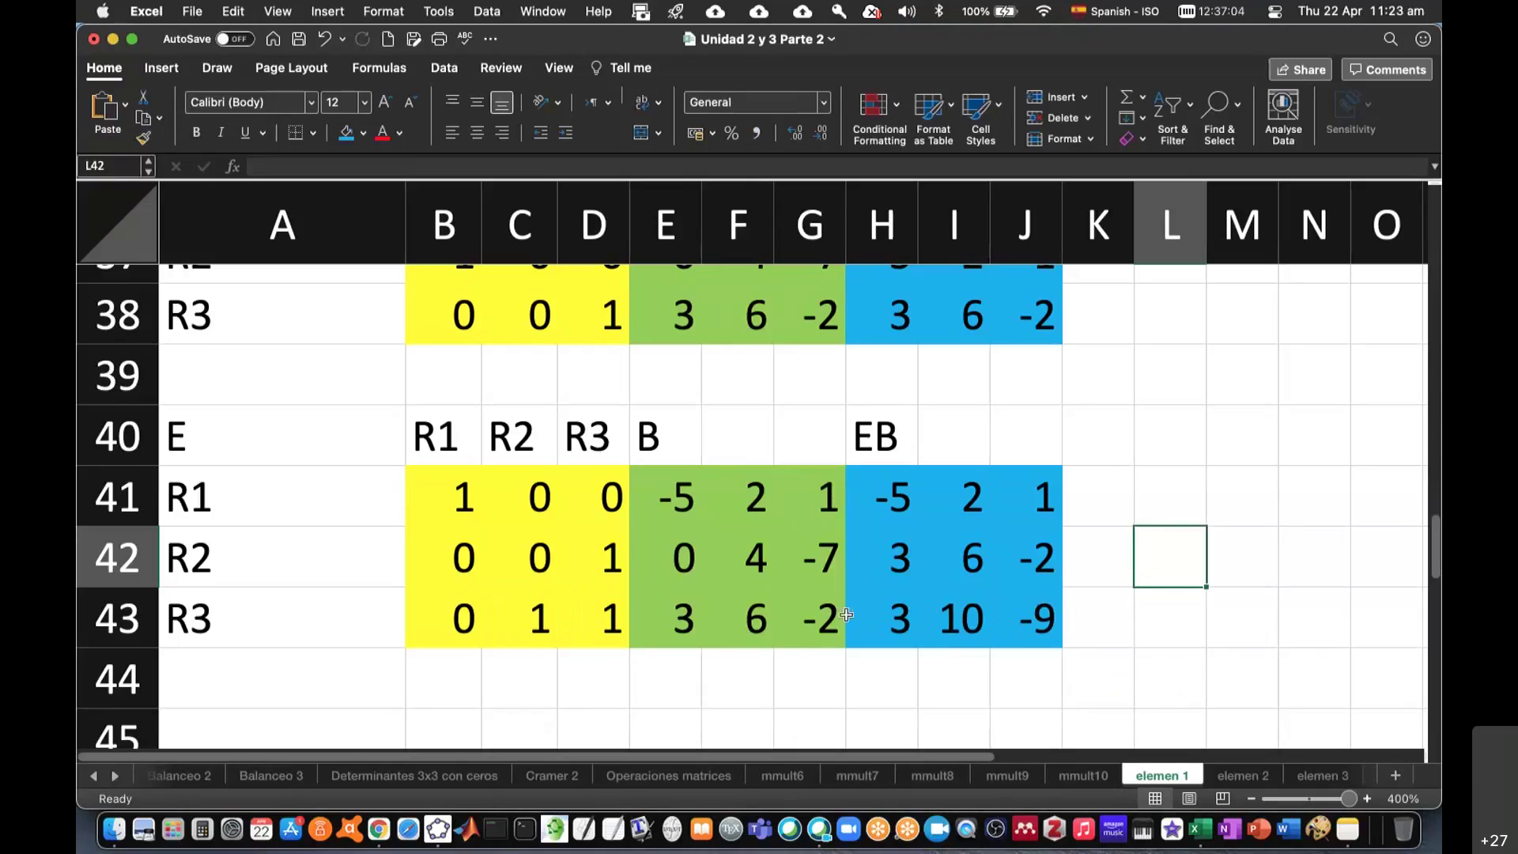
left_click_drag(522, 606, 576, 620)
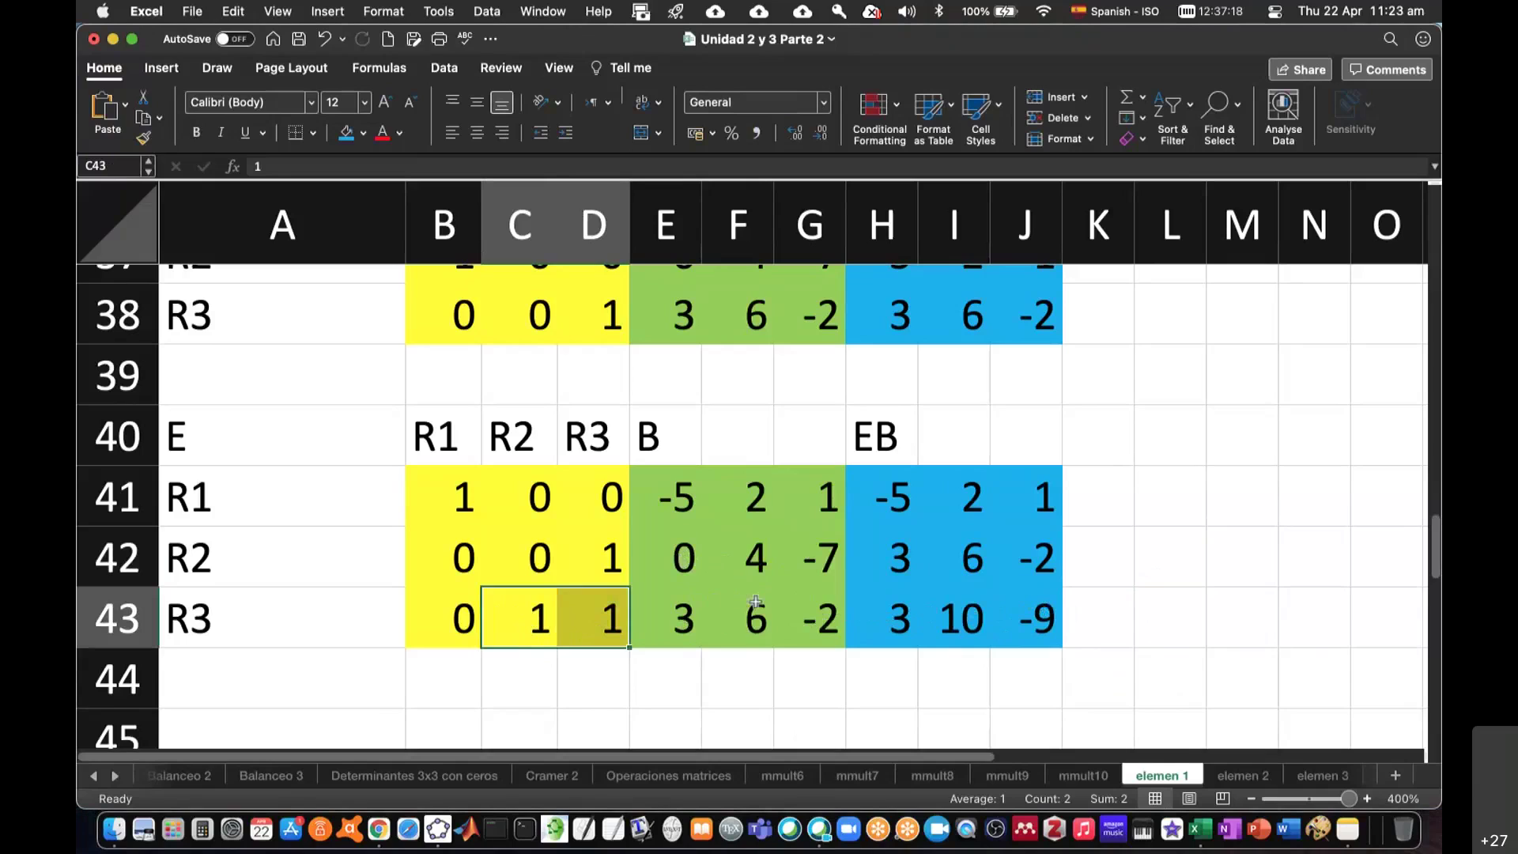
left_click(600, 624)
type("0")
key("Return")
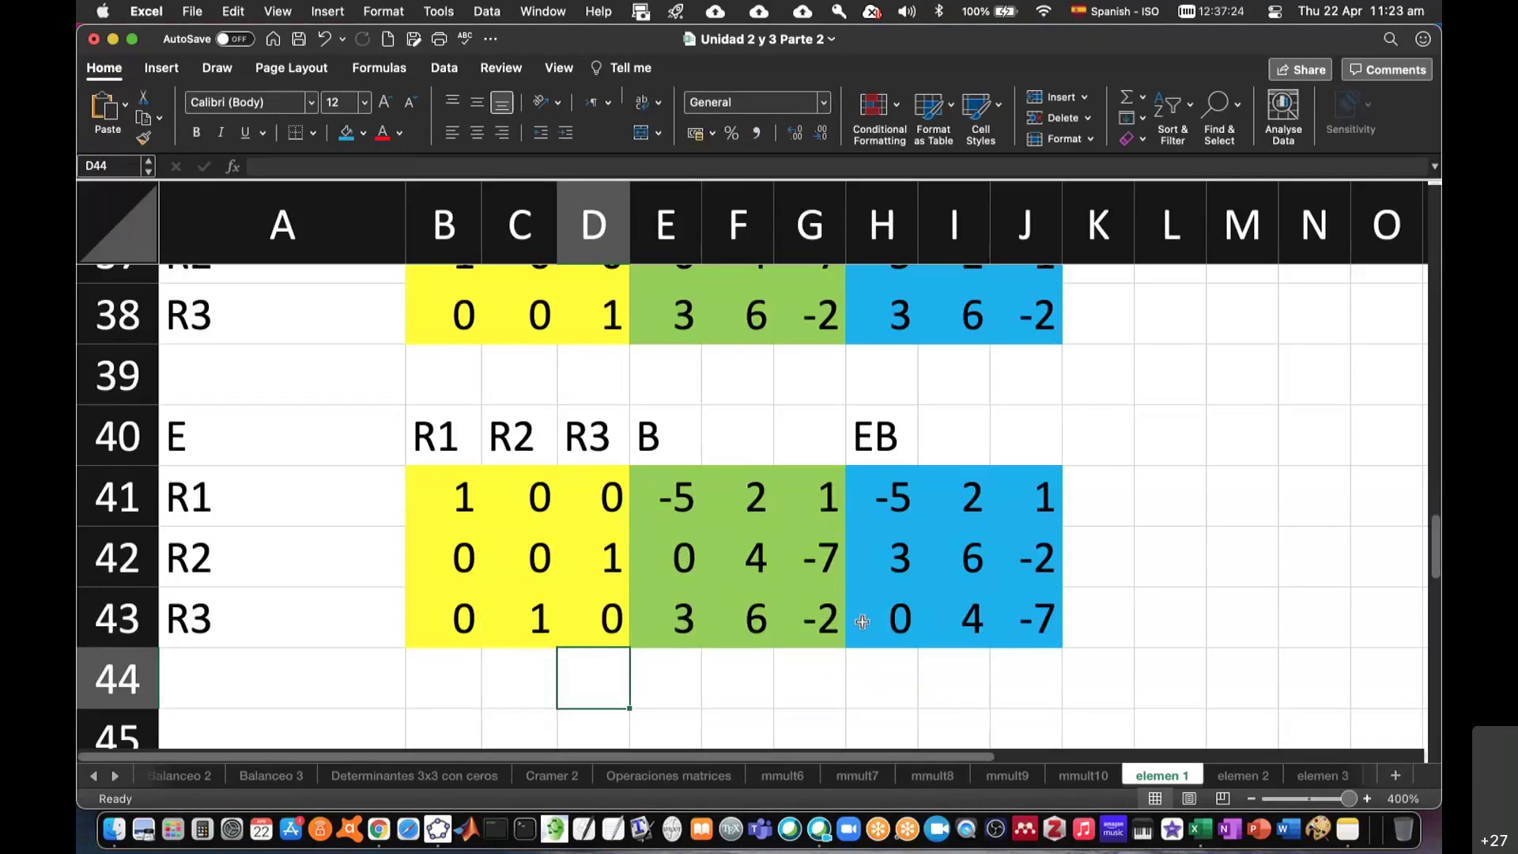
left_click(459, 499)
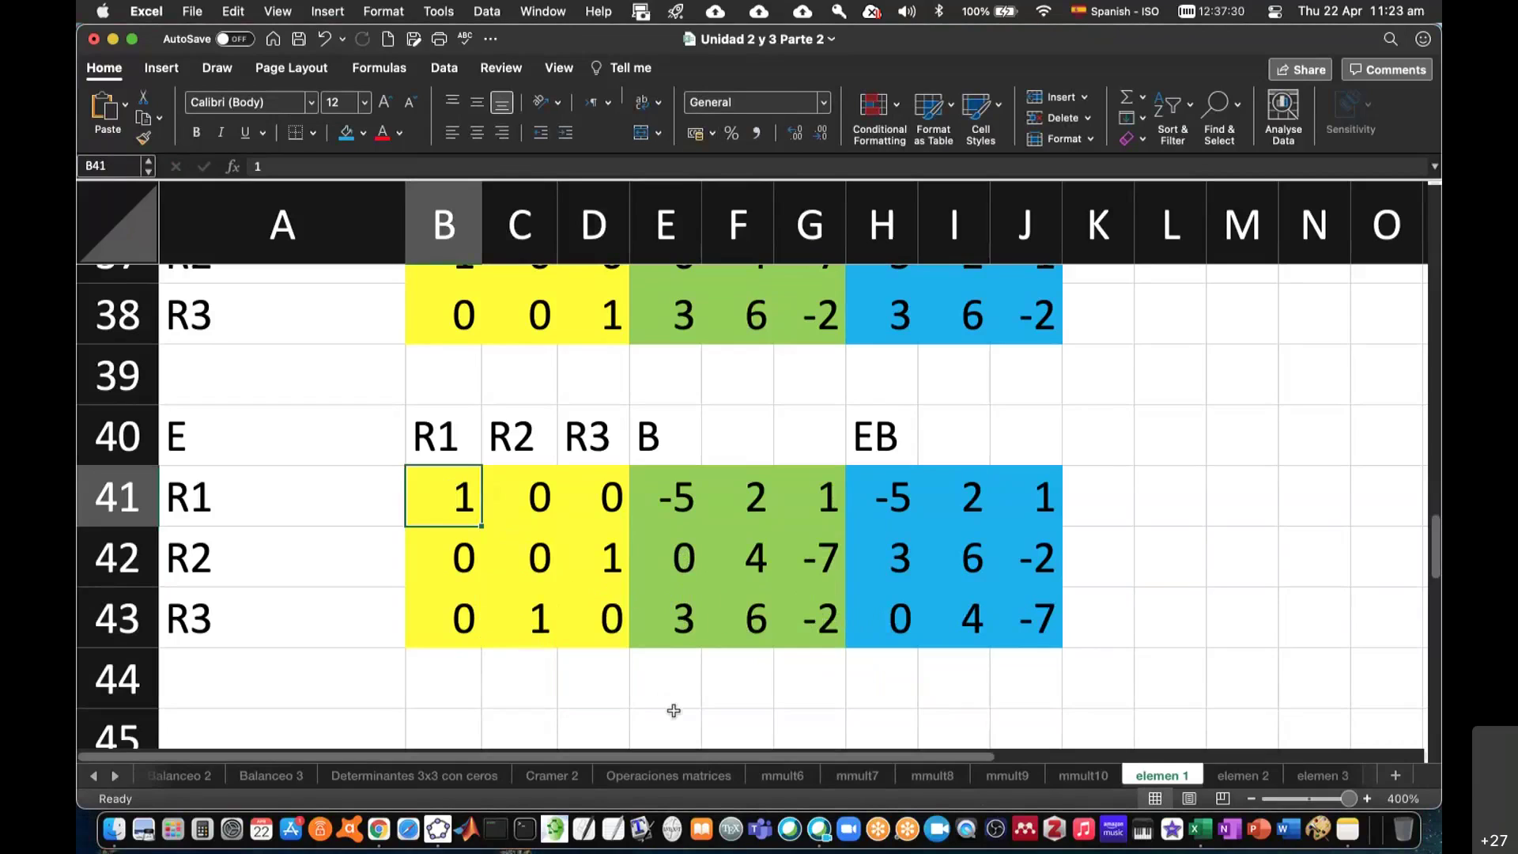
type("3")
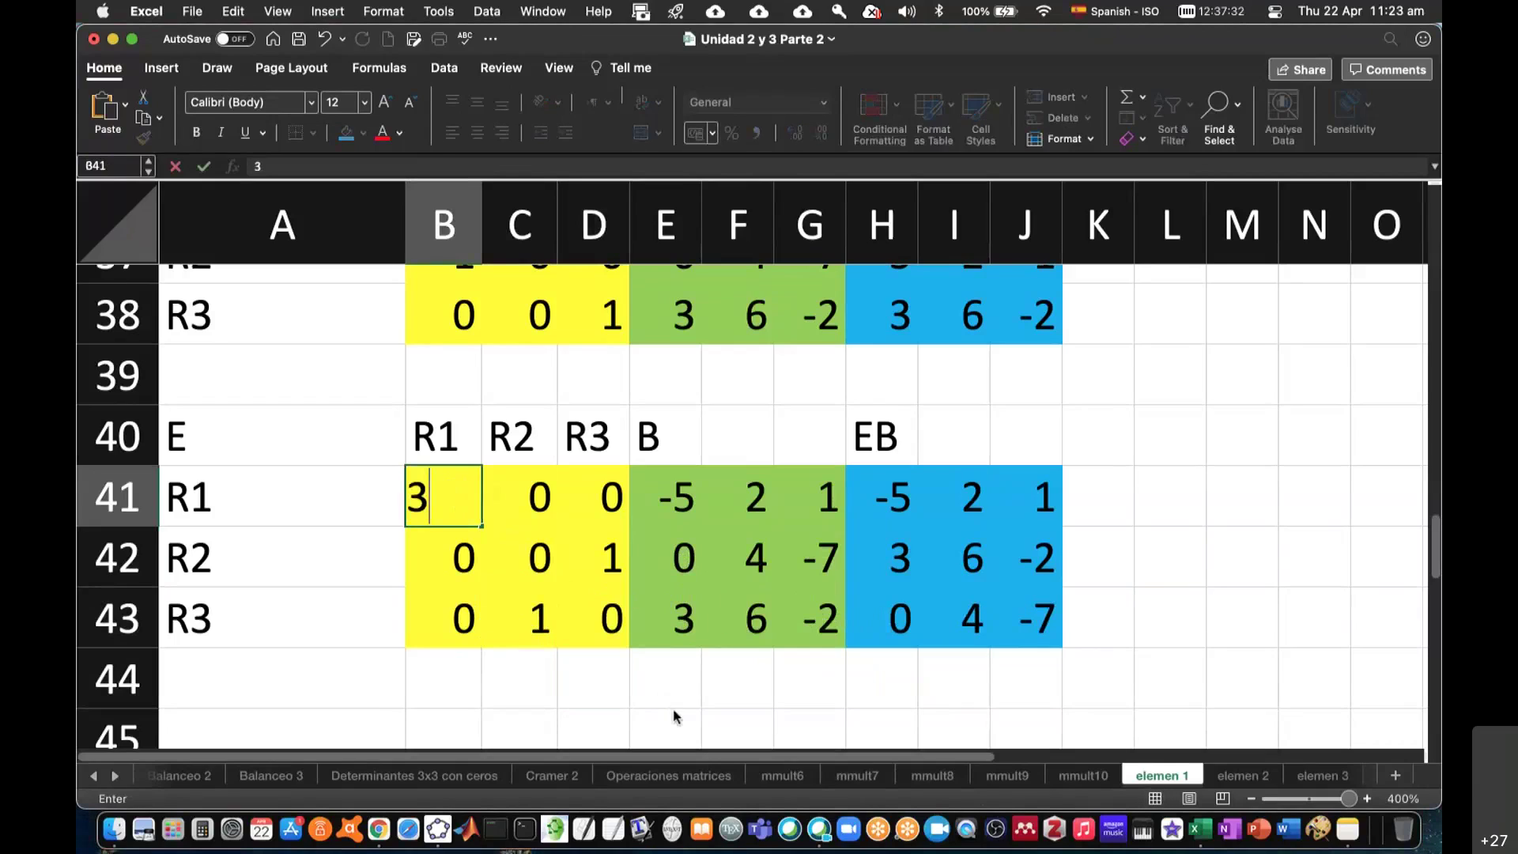
key("Tab")
left_click_drag(693, 483, 984, 495)
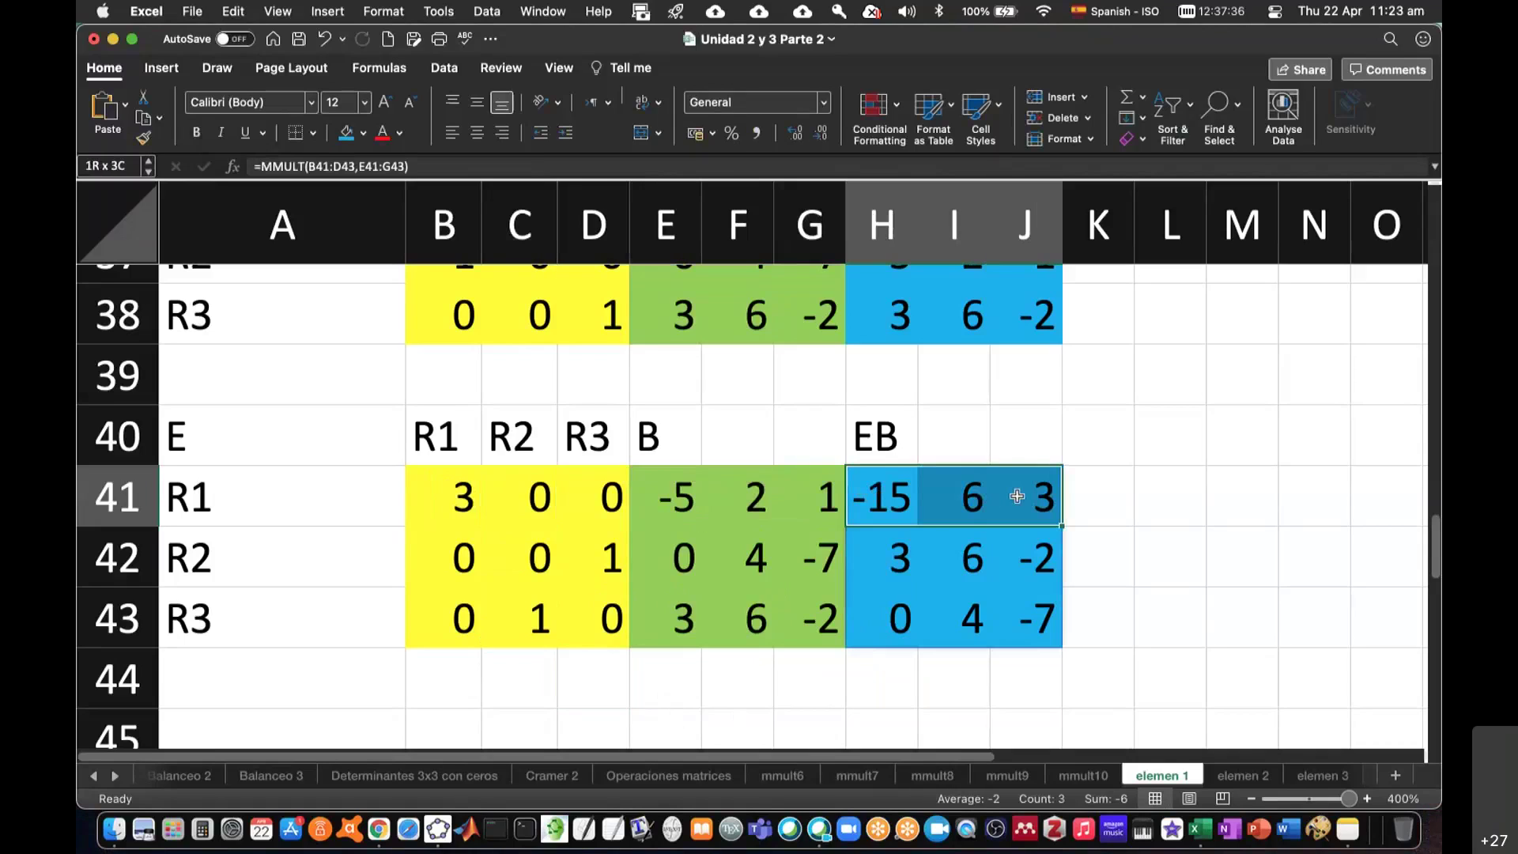
left_click(468, 491)
type("1")
key("Return")
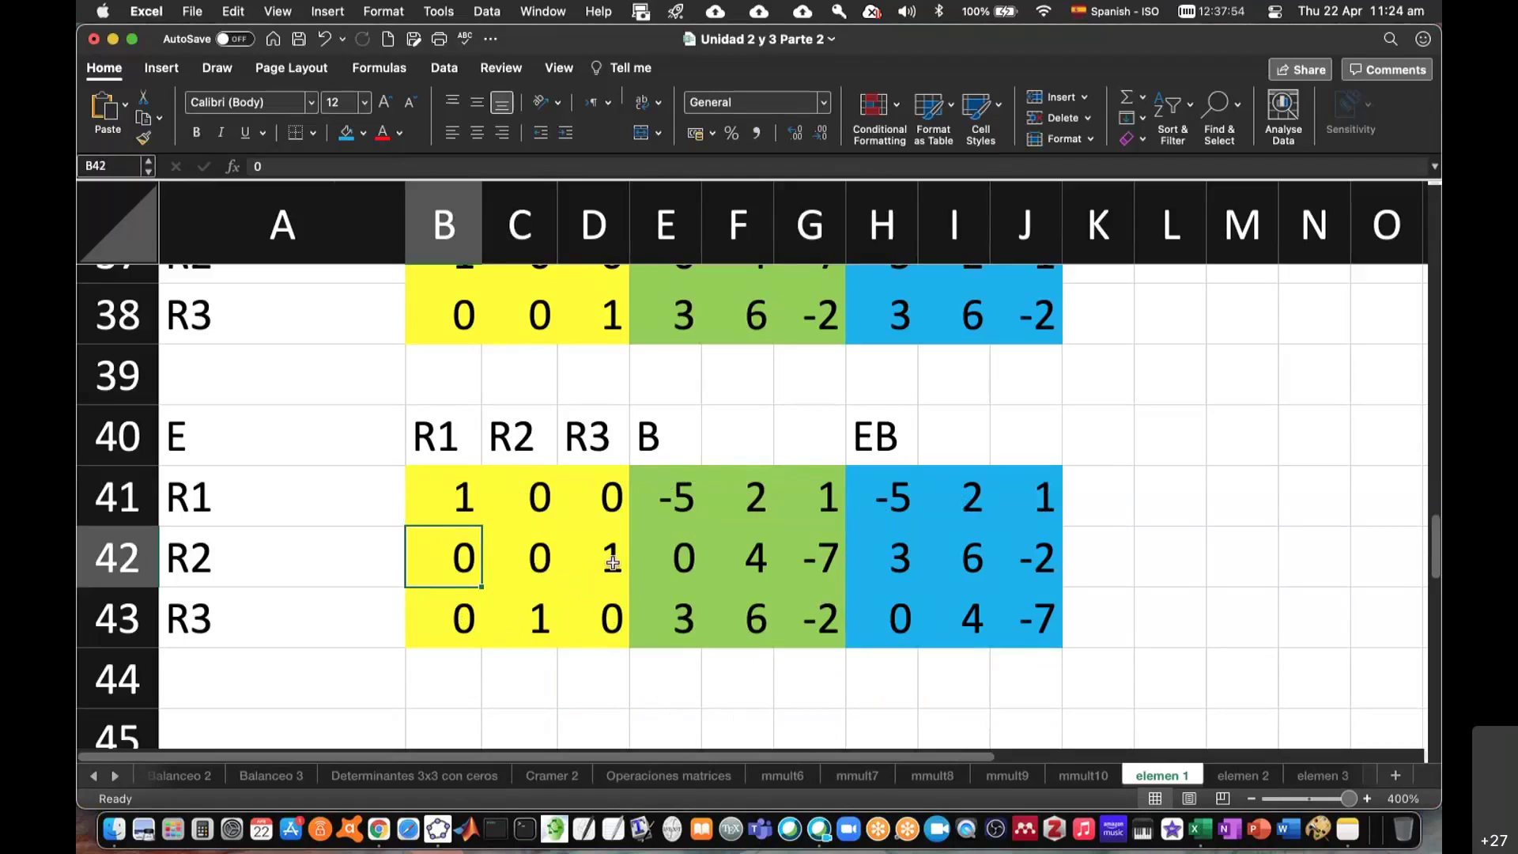
left_click(589, 571)
type("2")
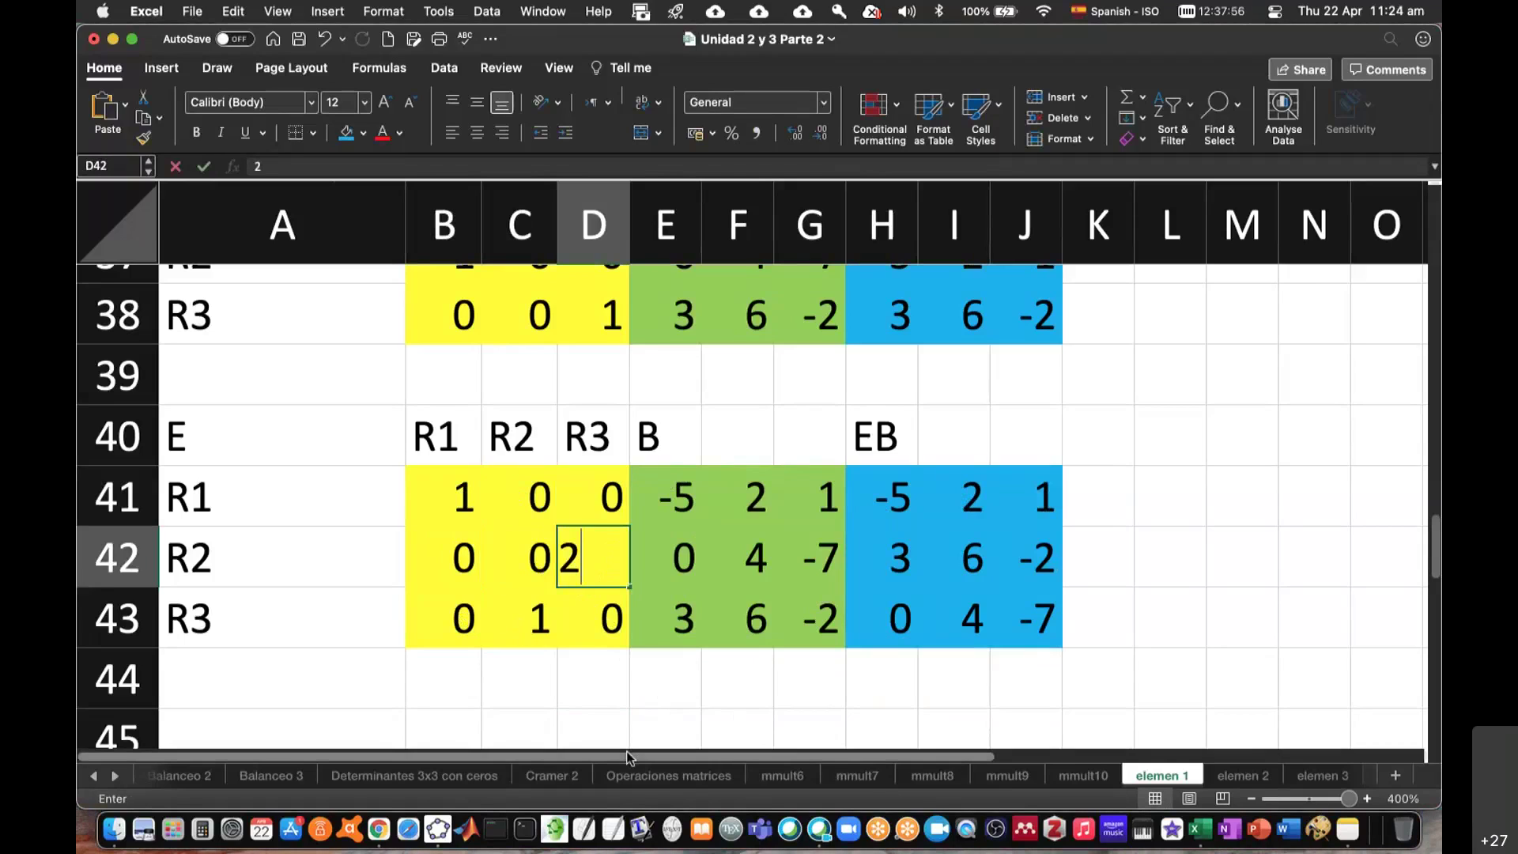
key("Return")
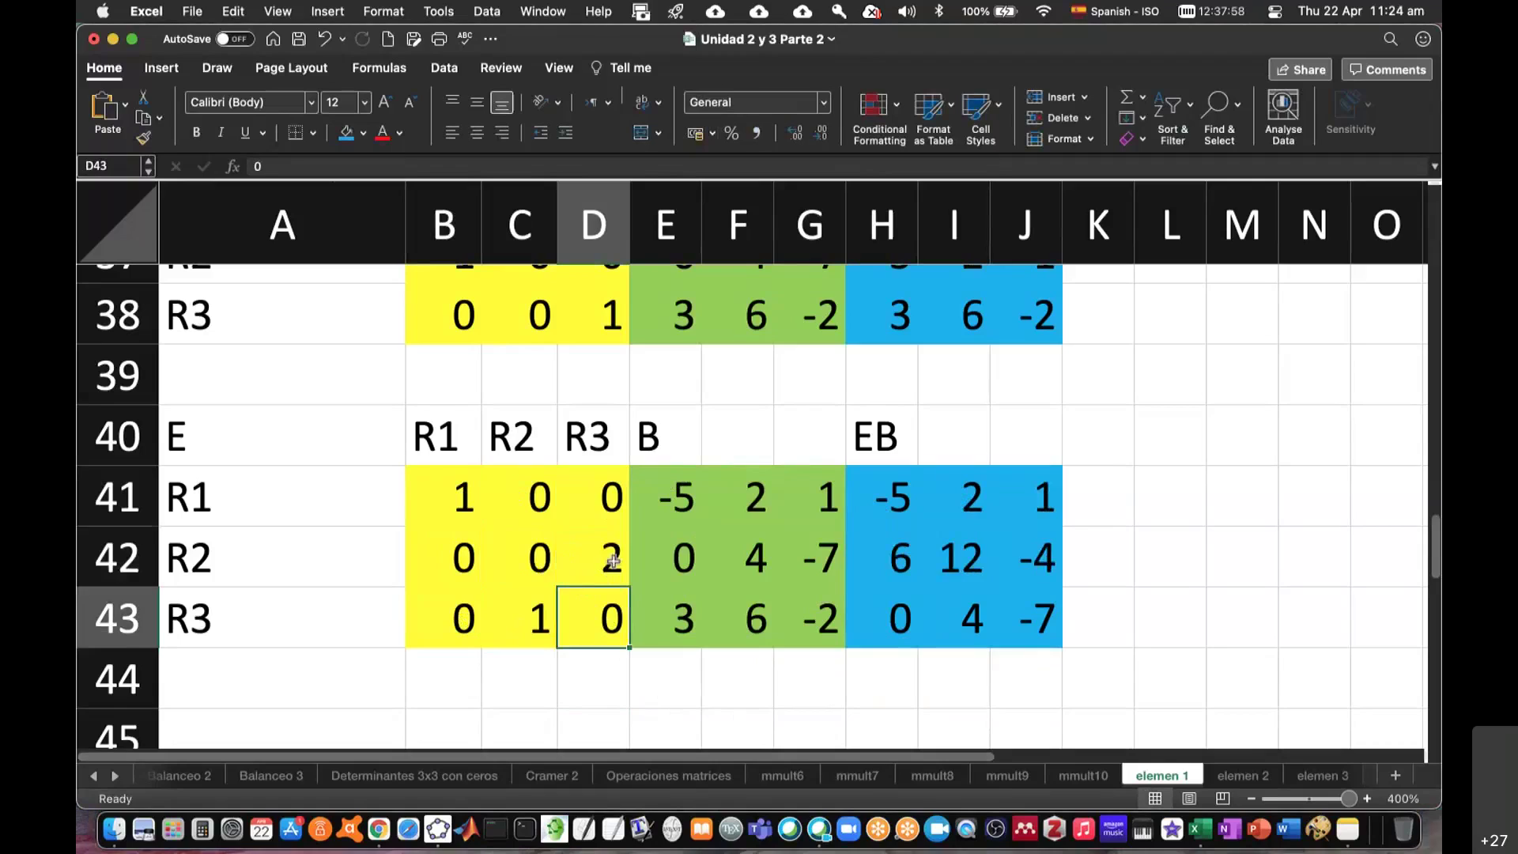
left_click(607, 571)
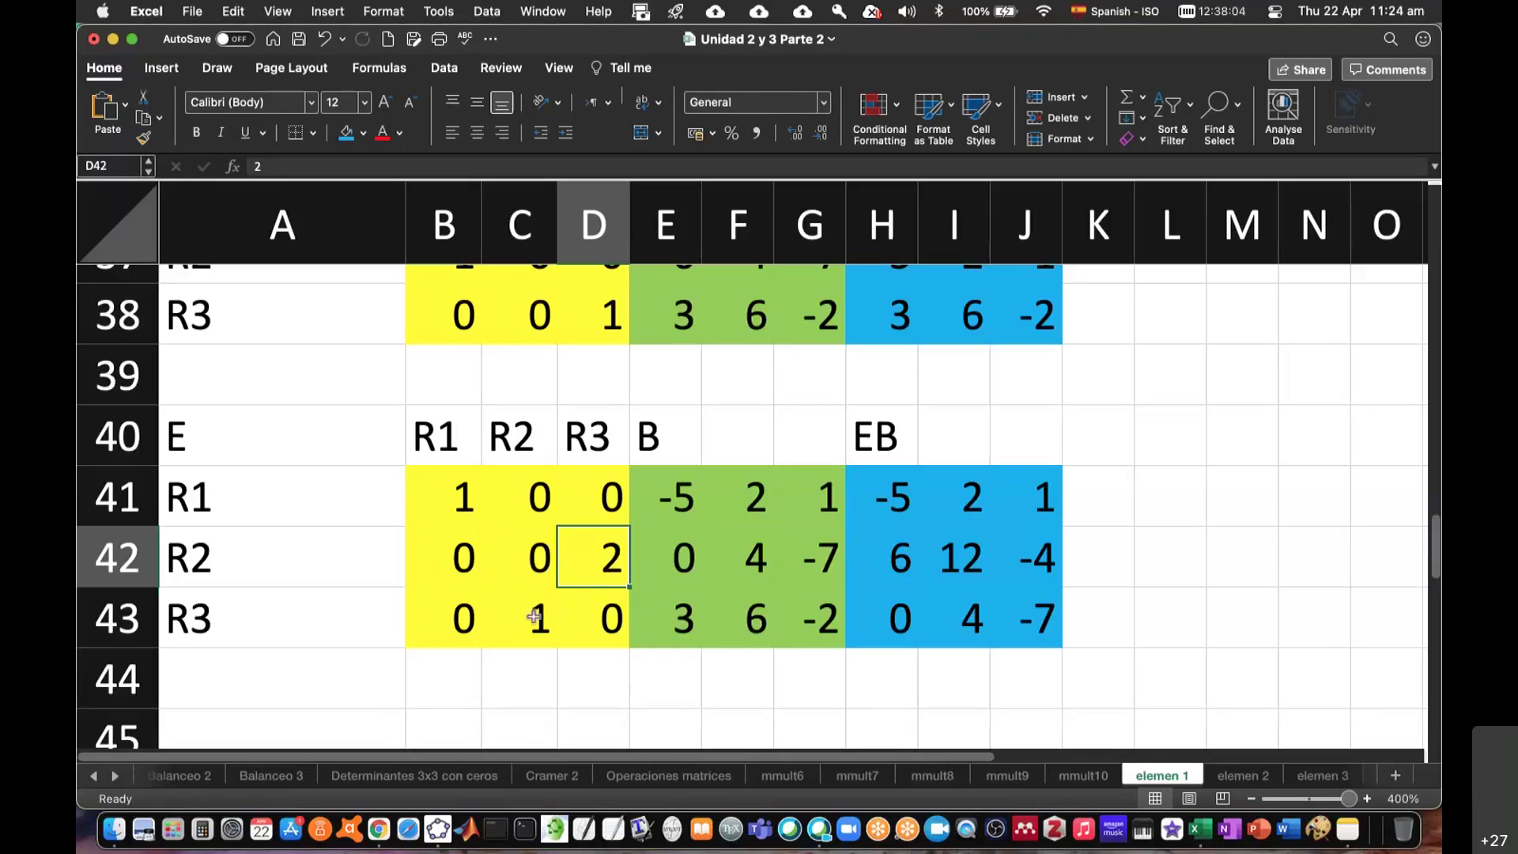
left_click(538, 616)
type("5")
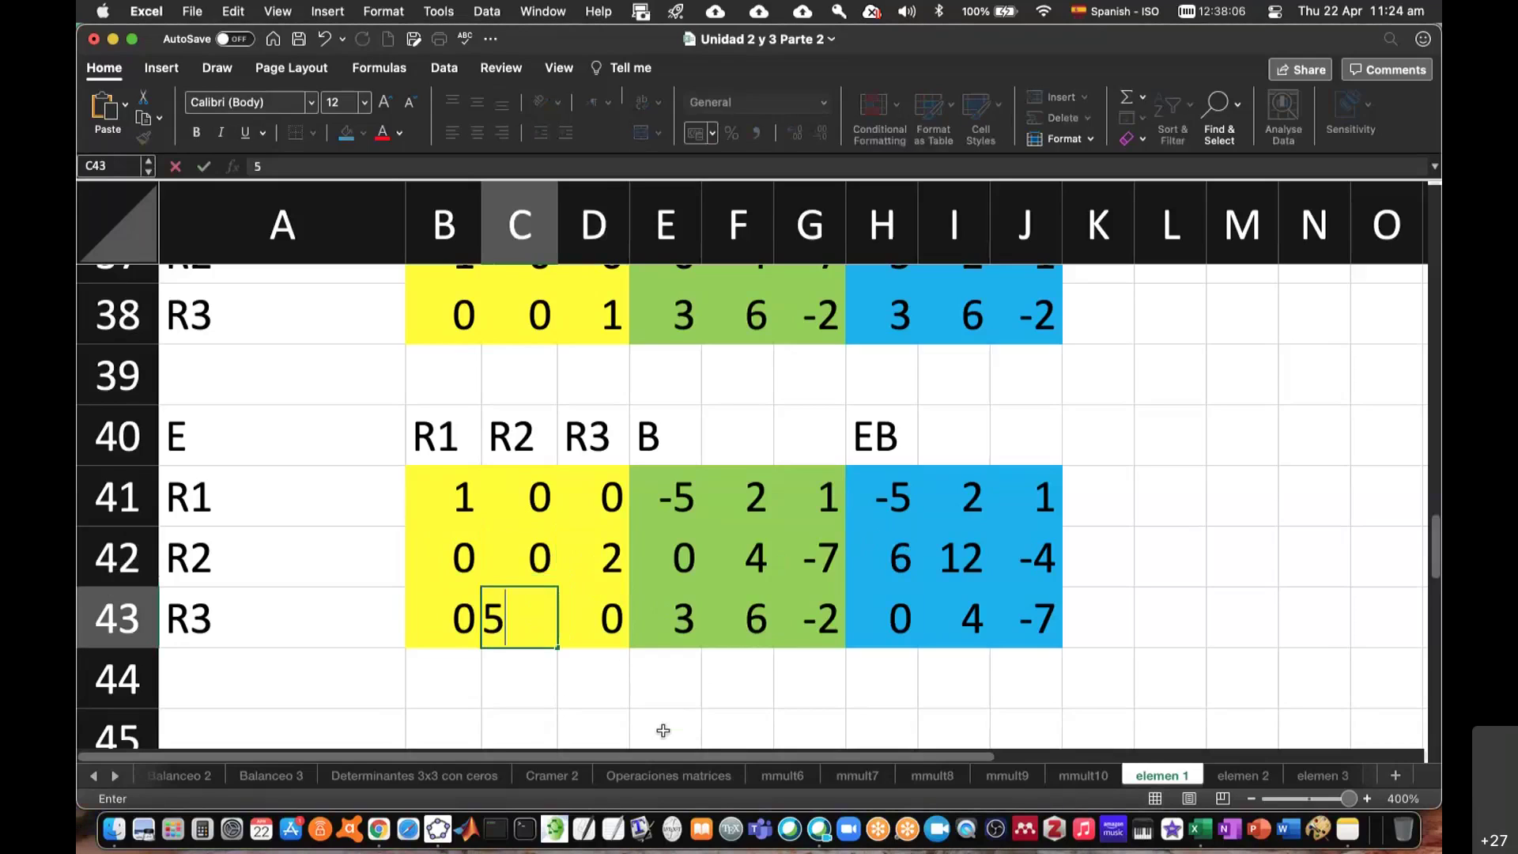
key("Return")
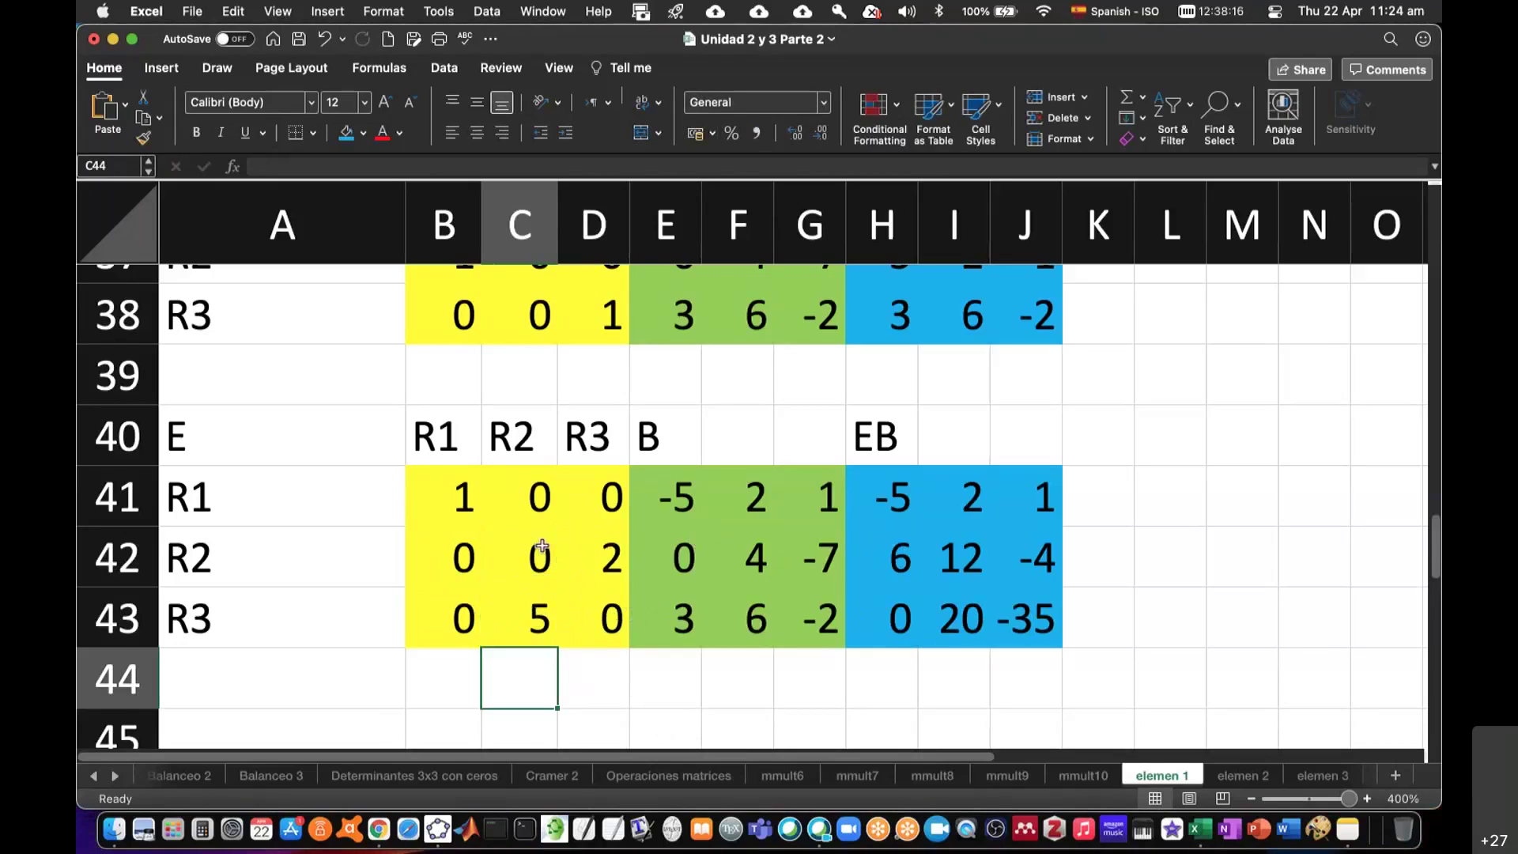
left_click_drag(544, 553, 602, 622)
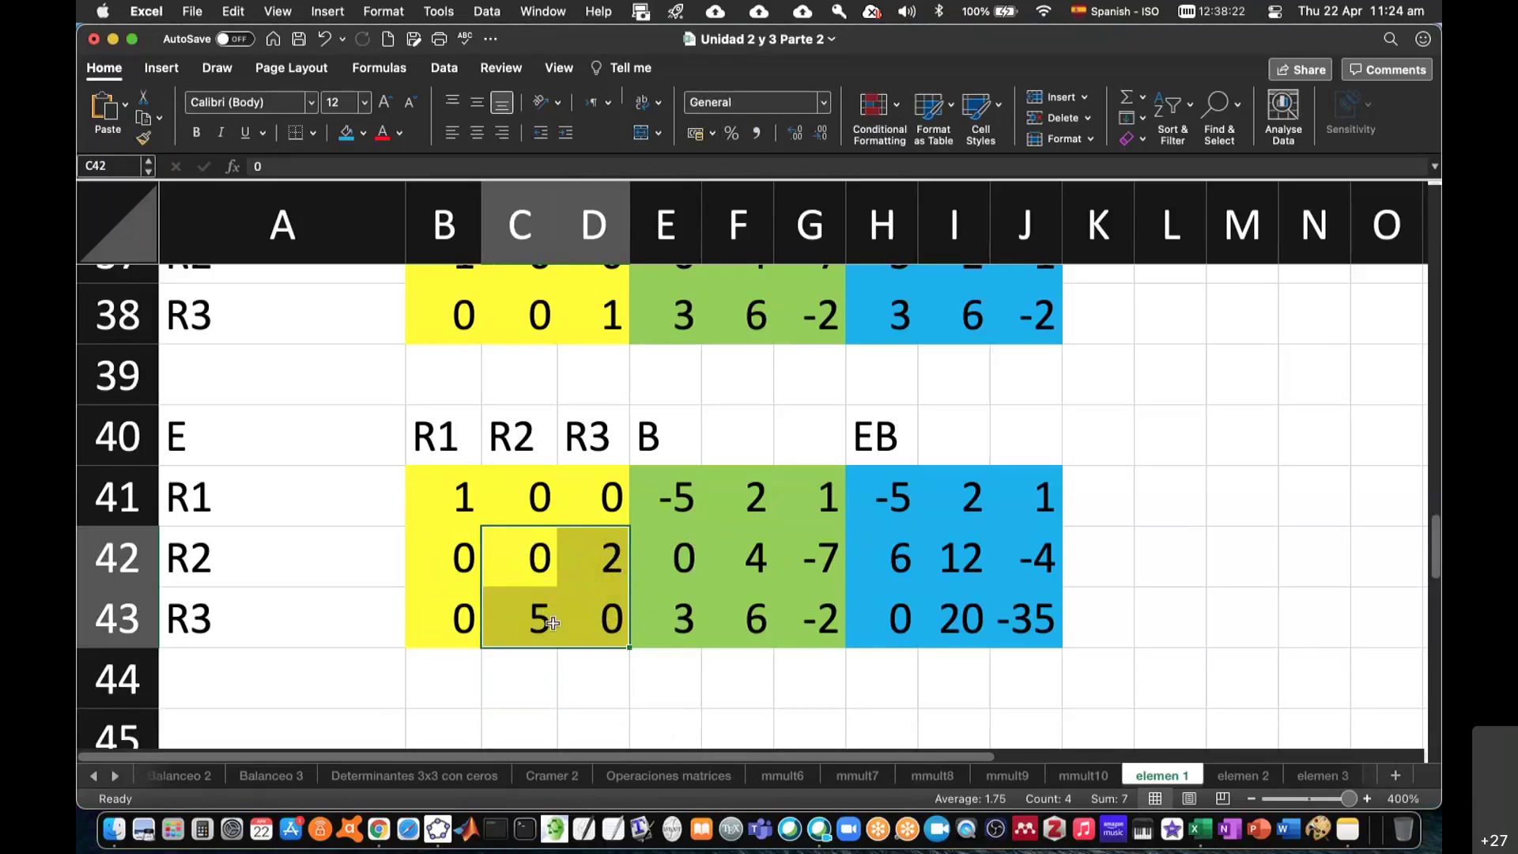
left_click(599, 570)
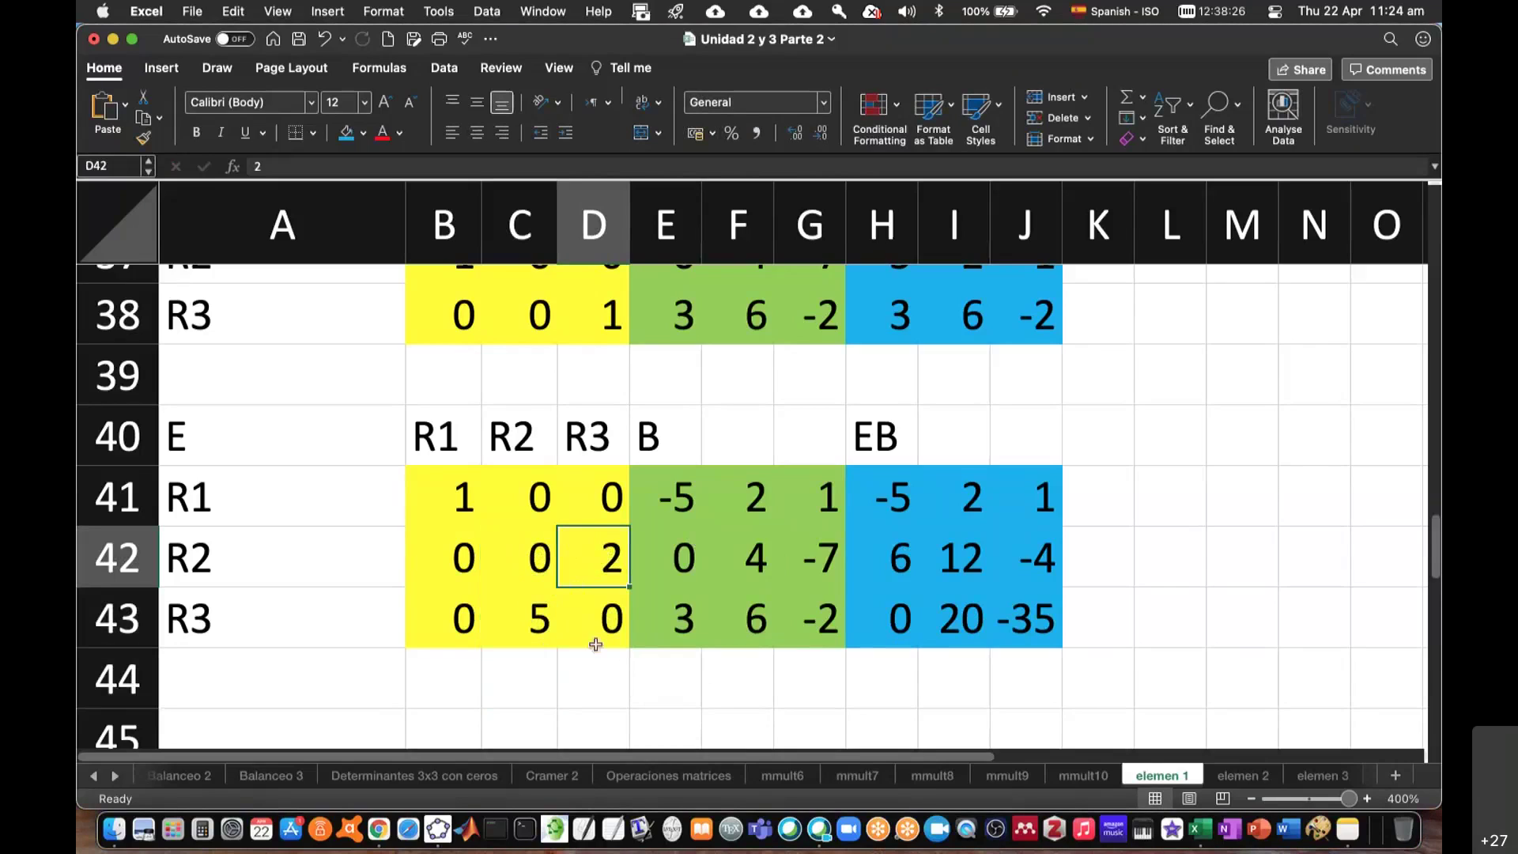
type("1")
key("Return")
key("Left")
type("1")
key("Tab")
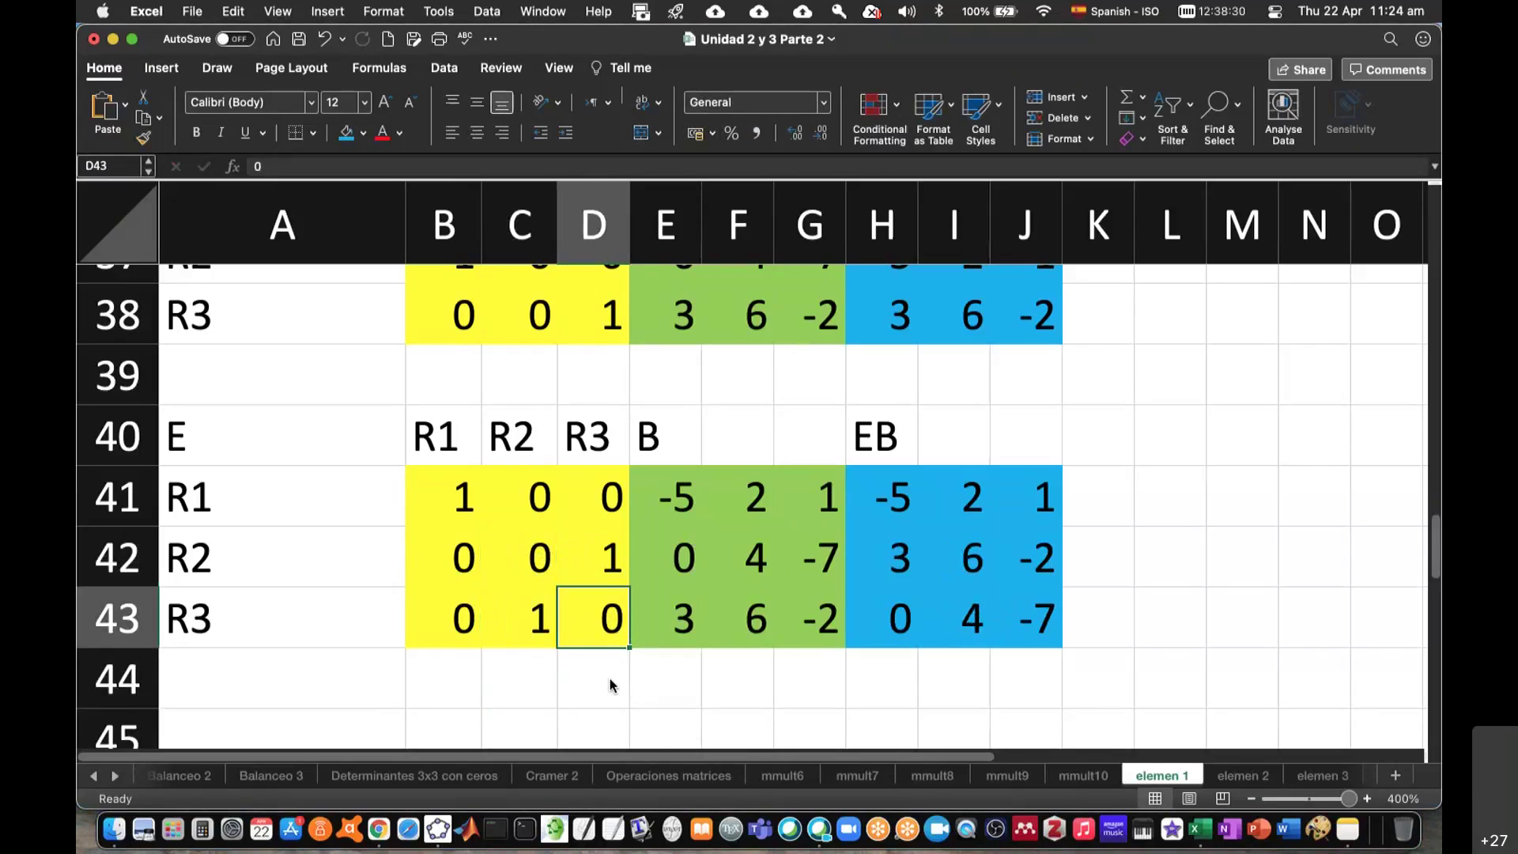